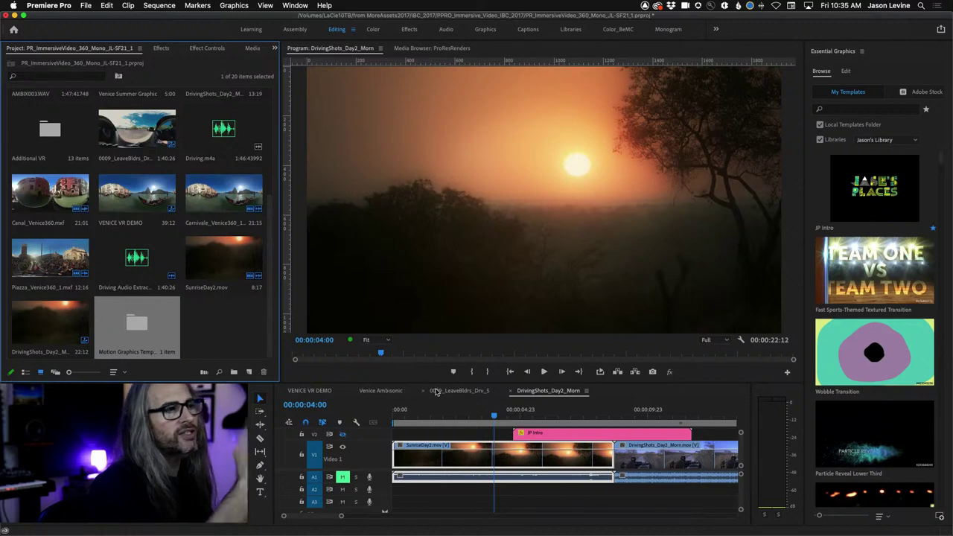
# - Move the playhead to 00:00:05:01 and create a new 1920 × 1080 Photoshop file at 23.976 fps with square pixels
pyautogui.moveTo(494, 415); pyautogui.dragTo(520, 414)
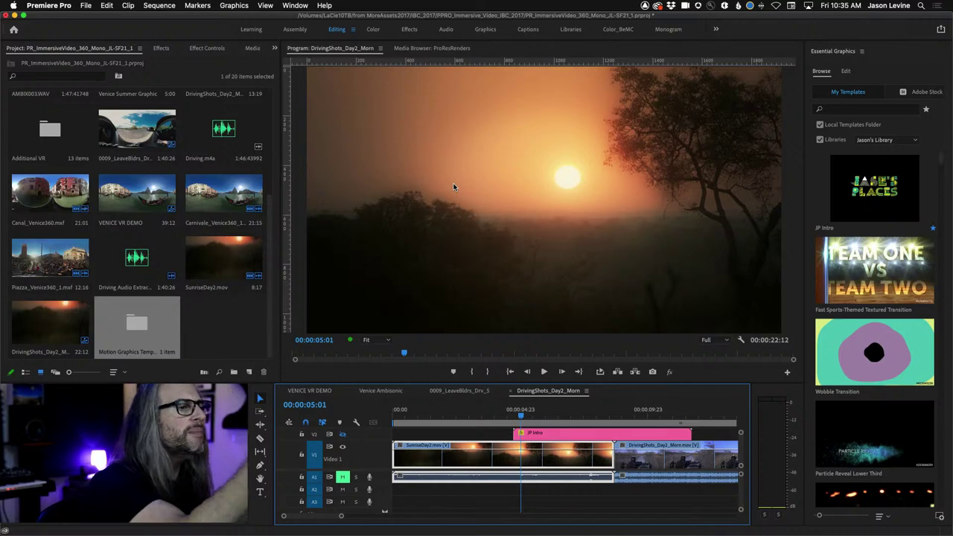
pyautogui.scroll(2, 737, 436)
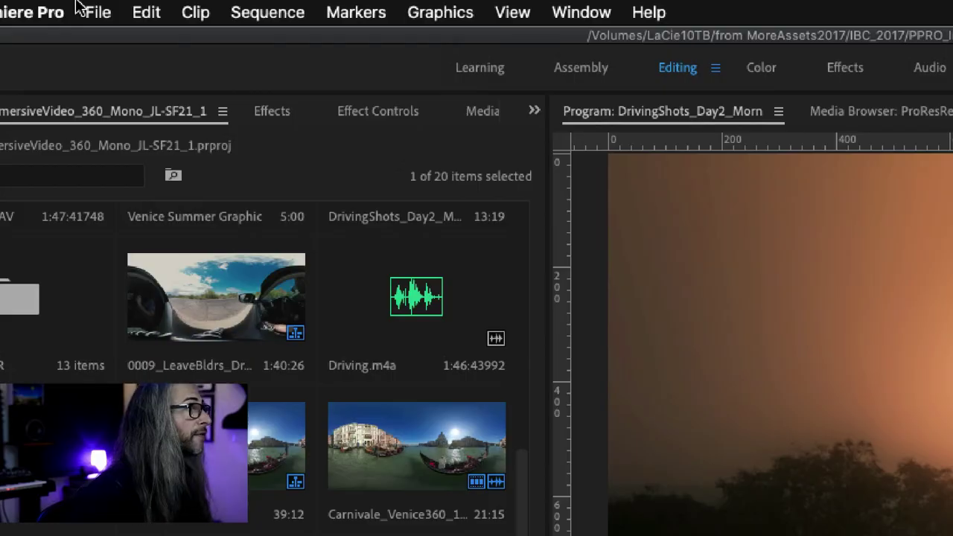
pyautogui.click(93, 11)
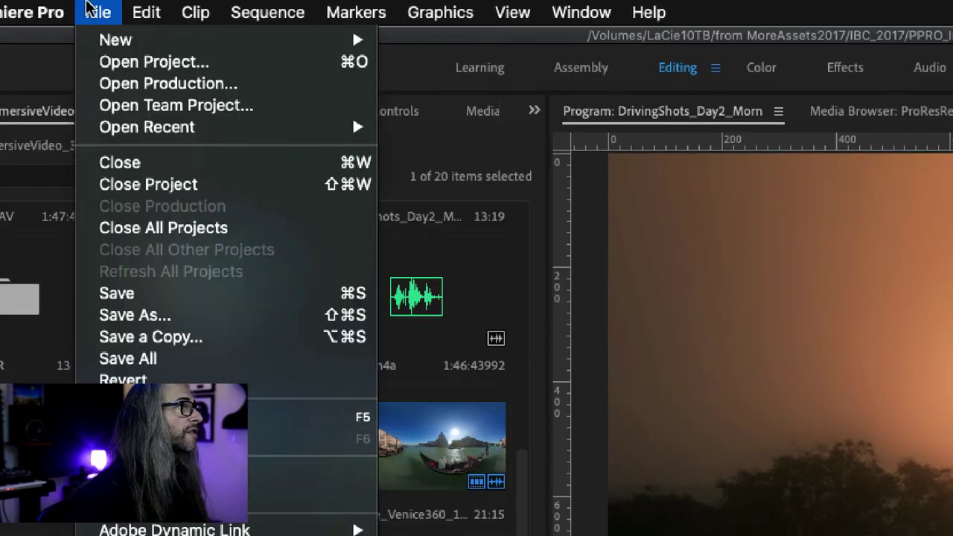
pyautogui.moveTo(115, 44)
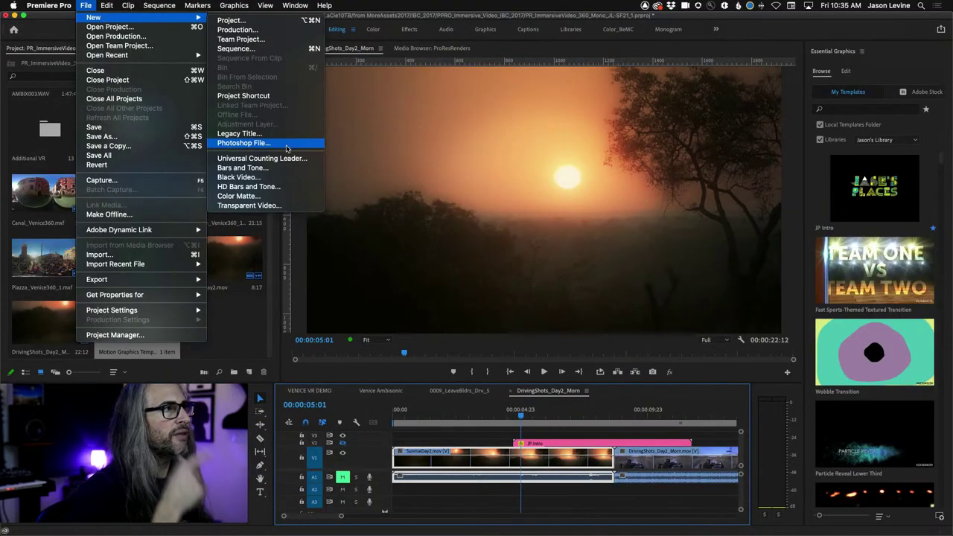
pyautogui.click(287, 148)
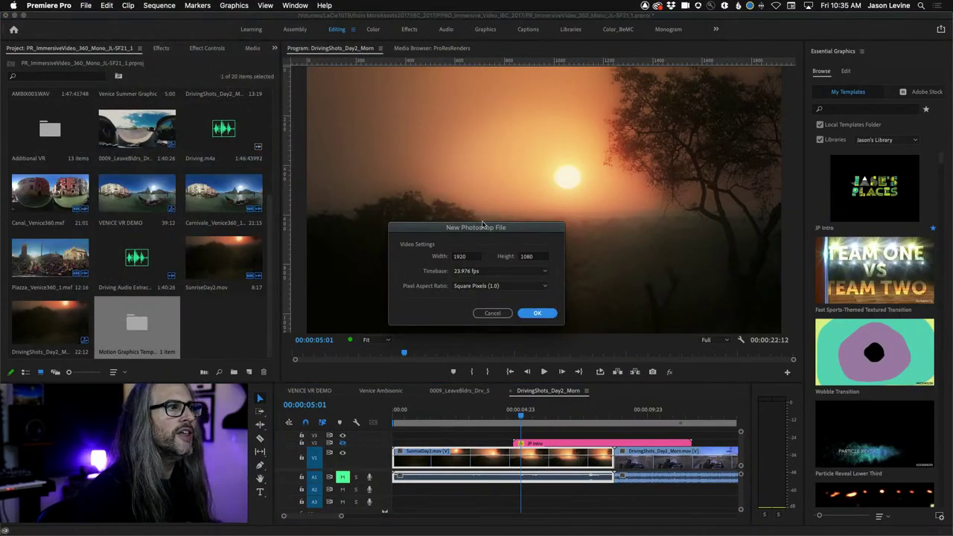
pyautogui.moveTo(485, 228); pyautogui.dragTo(482, 175)
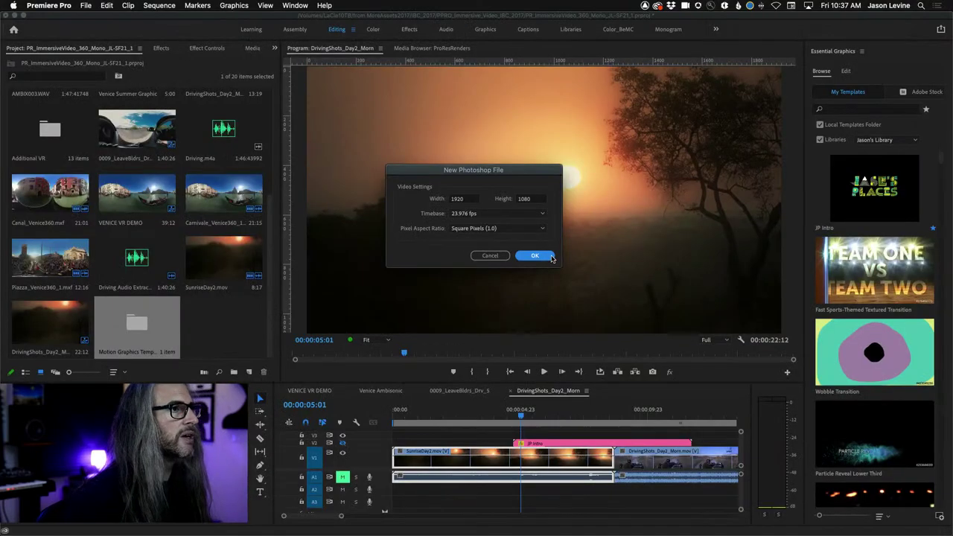
pyautogui.click(602, 281)
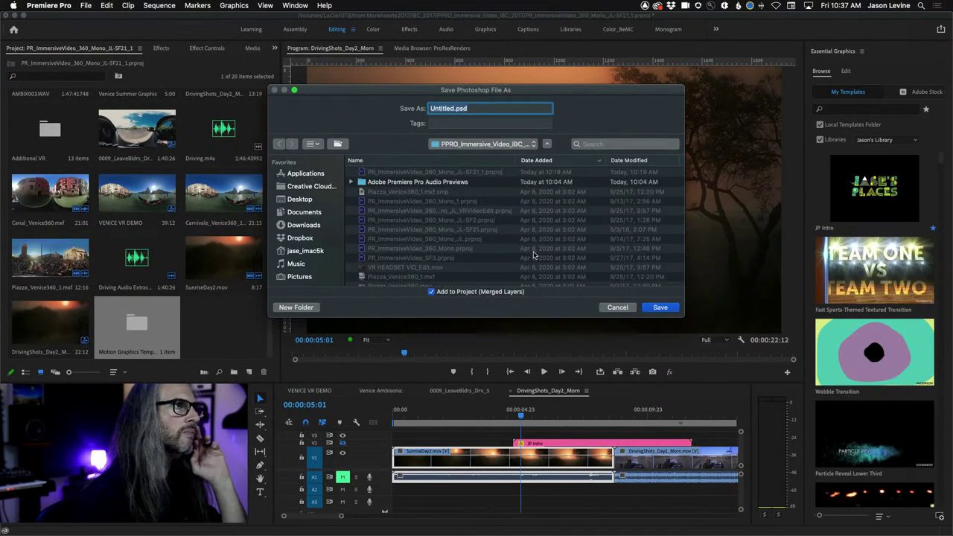
# - Save the new Photoshop file as Africa.psd on the Desktop, adding it to the project with merged layers
pyautogui.click(291, 202)
pyautogui.click(452, 109)
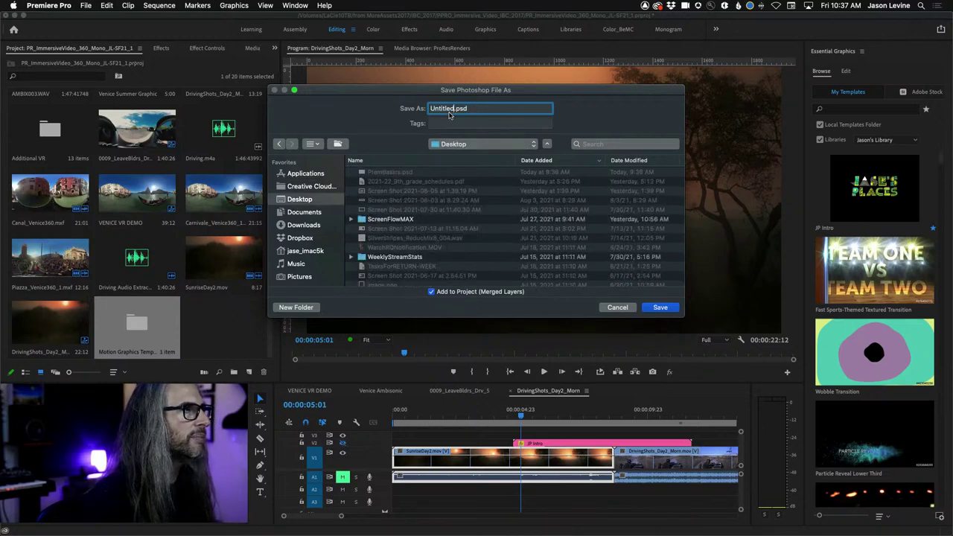
pyautogui.doubleClick(452, 110)
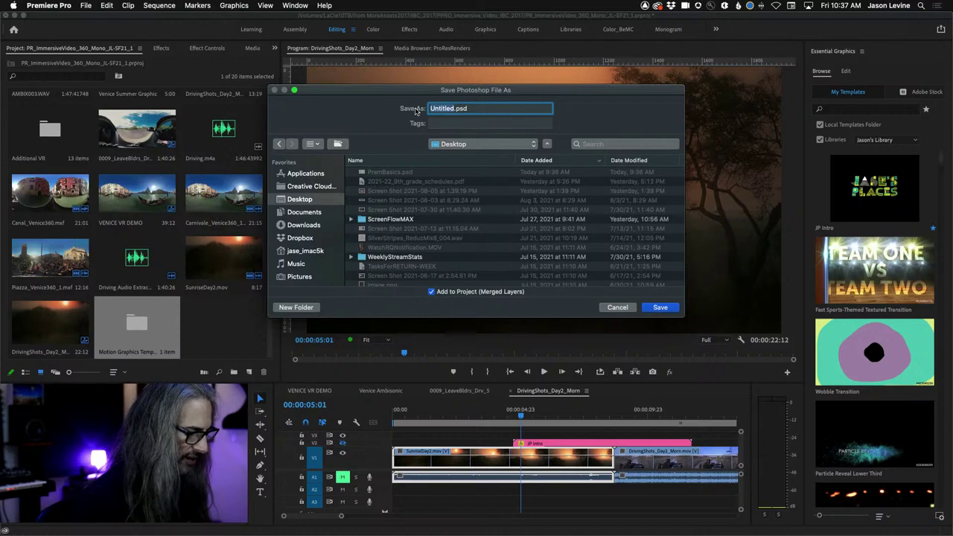
pyautogui.write('Africa')
pyautogui.press('Return')
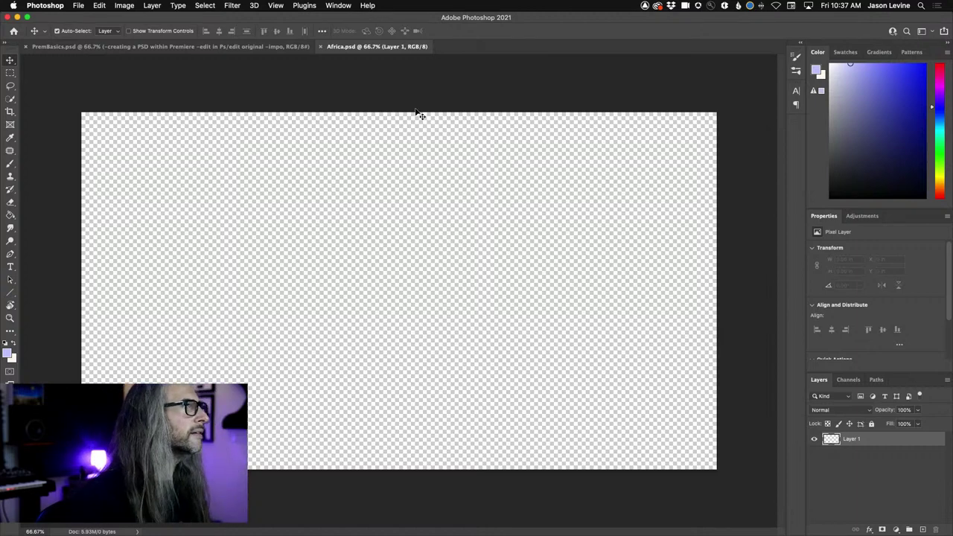
# - Add a text layer reading "AFRICA" in the upper-left area of the canvas
pyautogui.click(10, 267)
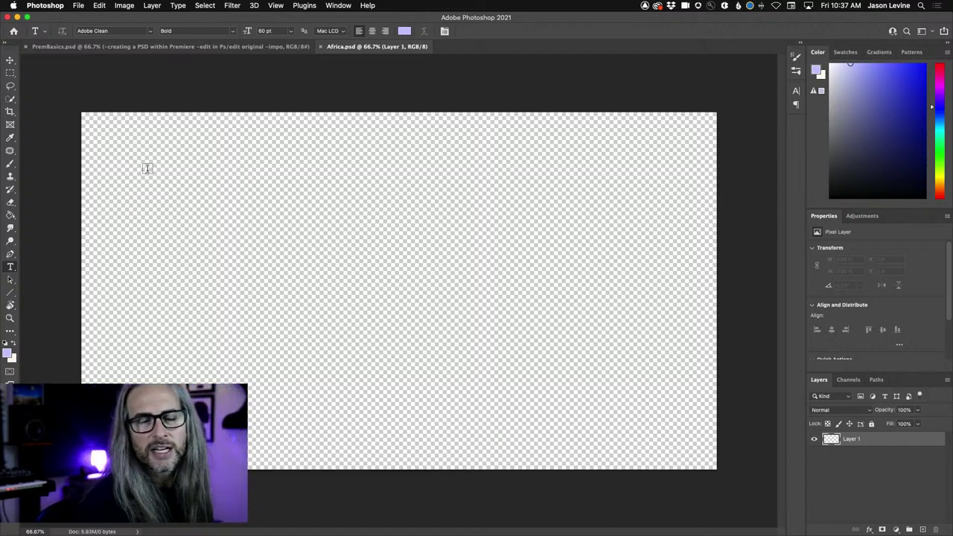
pyautogui.click(122, 217)
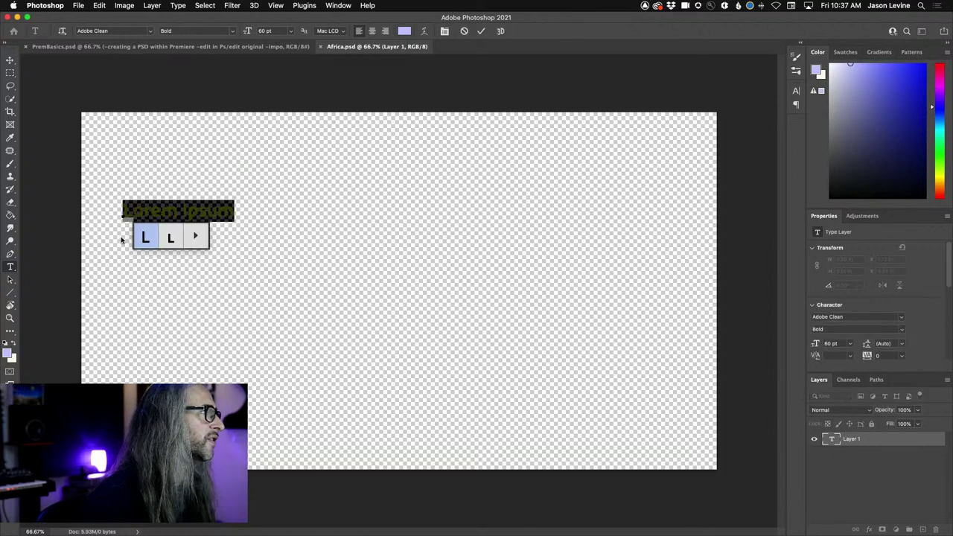
pyautogui.write('AFRICA')
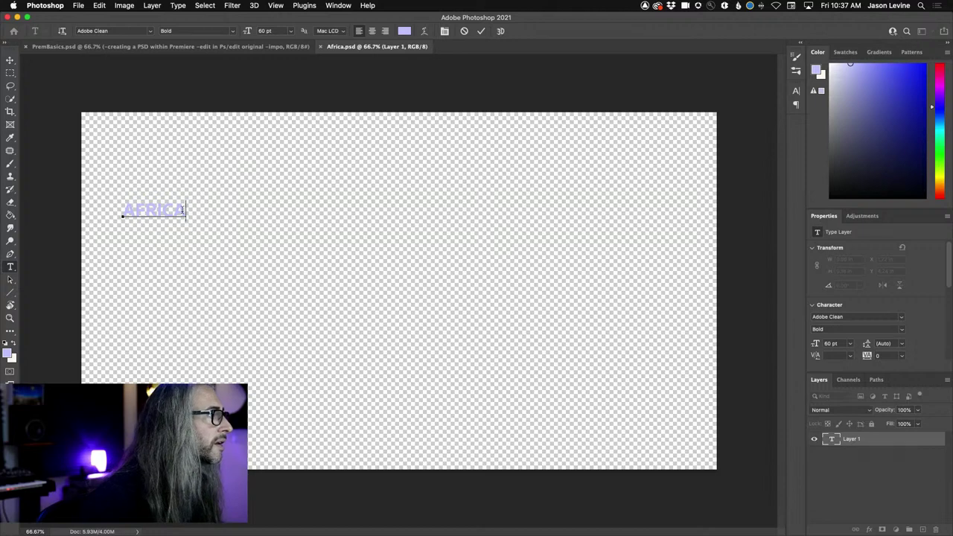
# - Set the colour of the AFRICA text to pale lavender, e4e4ff
pyautogui.moveTo(182, 210); pyautogui.dragTo(111, 210)
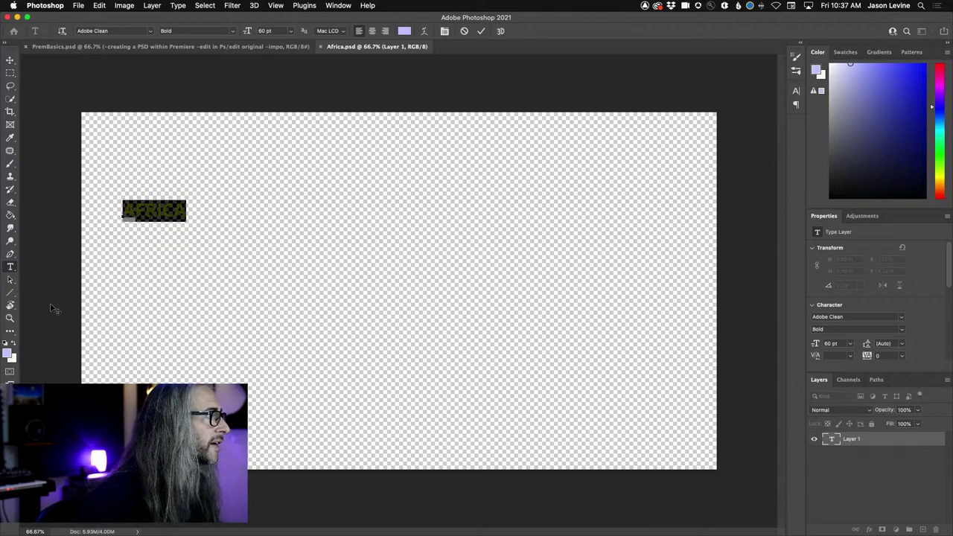
pyautogui.click(404, 31)
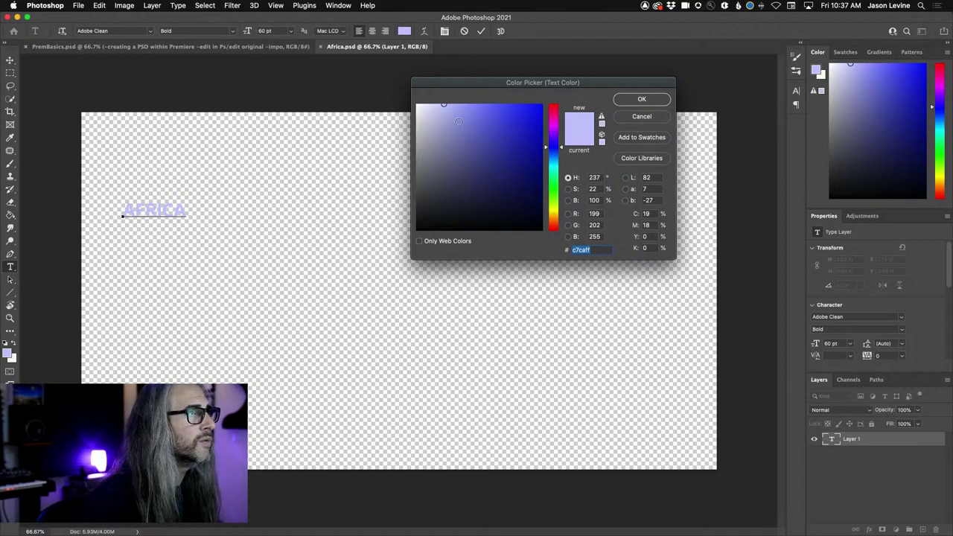
pyautogui.click(431, 105)
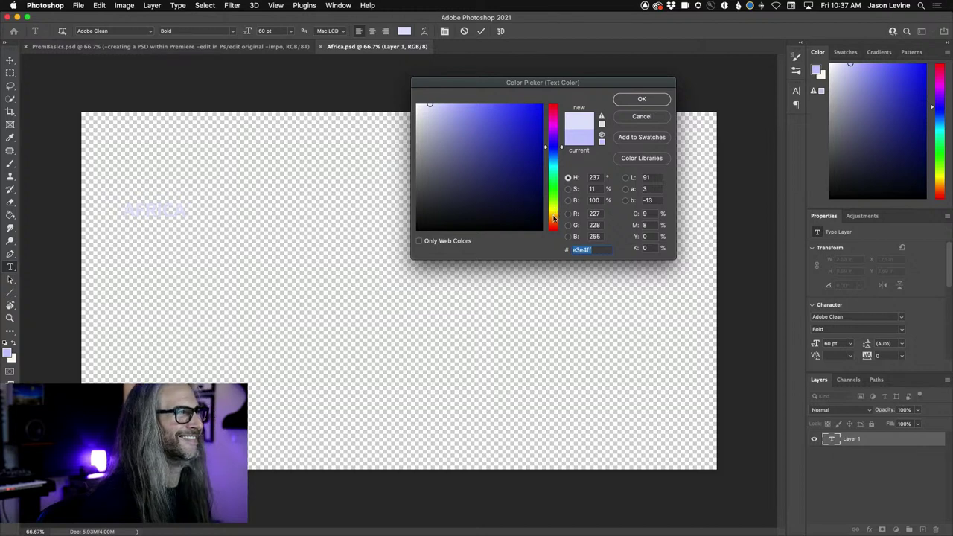
pyautogui.click(554, 144)
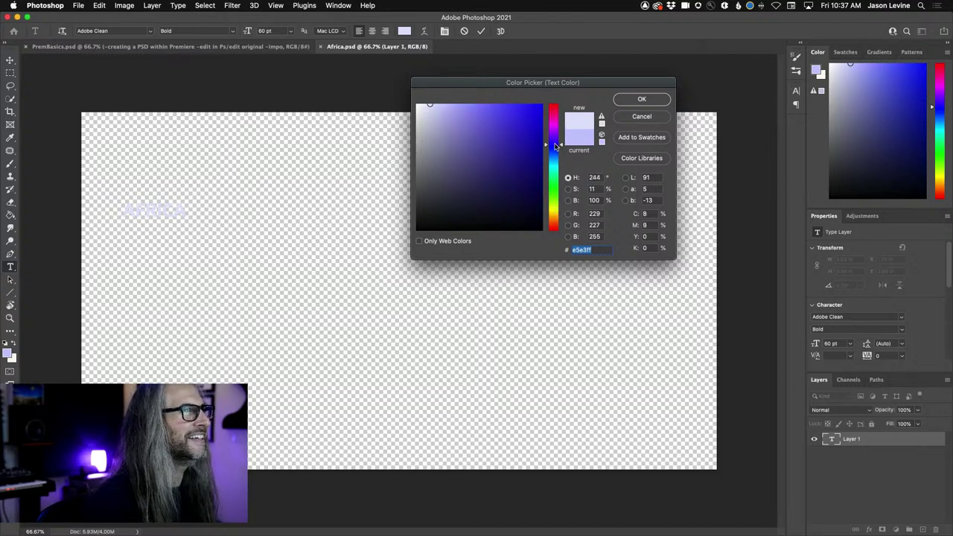
pyautogui.moveTo(554, 144); pyautogui.dragTo(553, 147)
pyautogui.moveTo(504, 122)
pyautogui.mouseDown()
pyautogui.moveTo(496, 84)
pyautogui.moveTo(520, 83)
pyautogui.mouseUp()
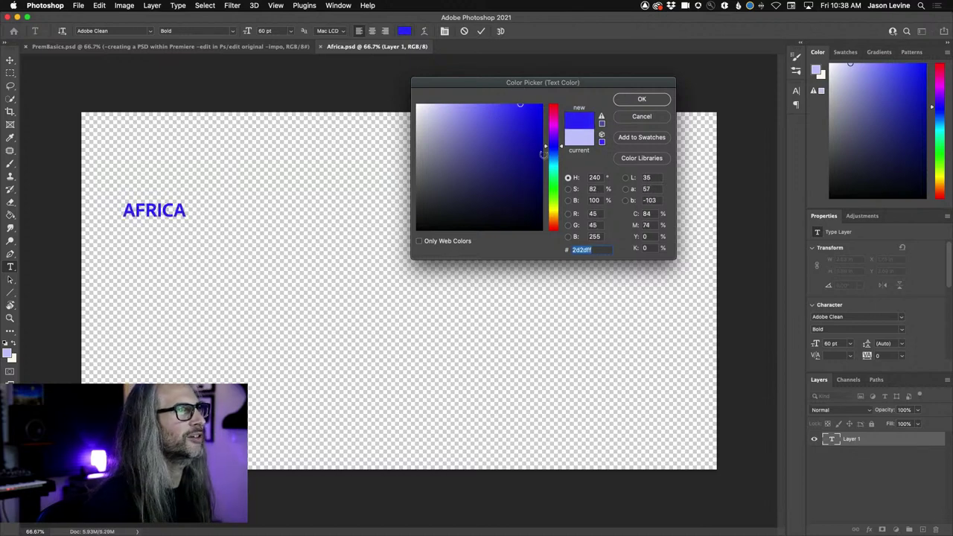
pyautogui.moveTo(439, 103); pyautogui.dragTo(429, 105)
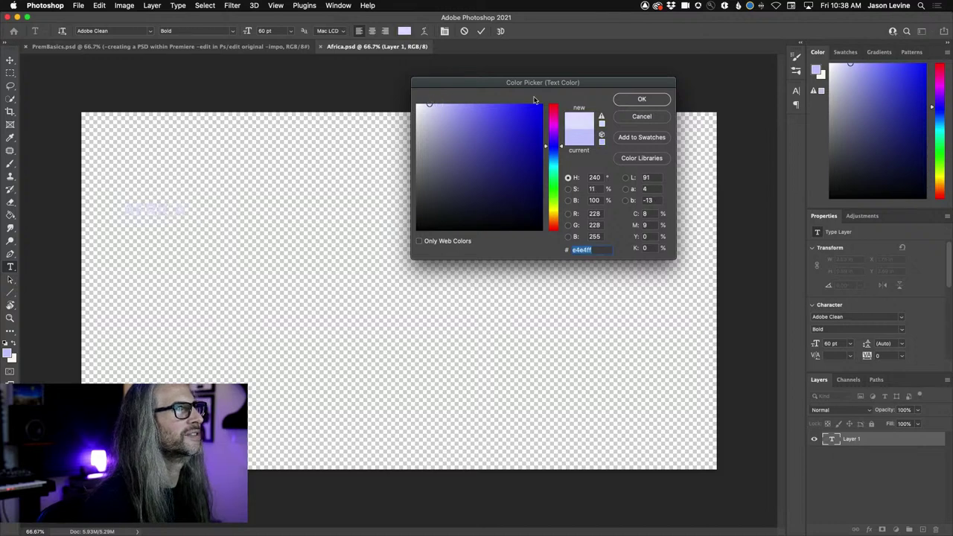
pyautogui.click(660, 99)
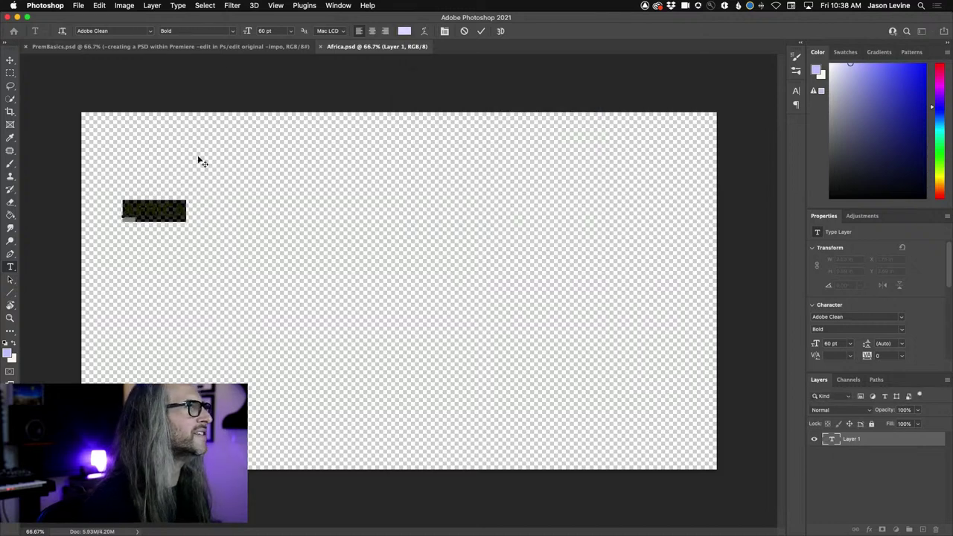
# - Change the AFRICA text's font to Futura PT Heavy and enlarge it to 172 pt
pyautogui.click(150, 31)
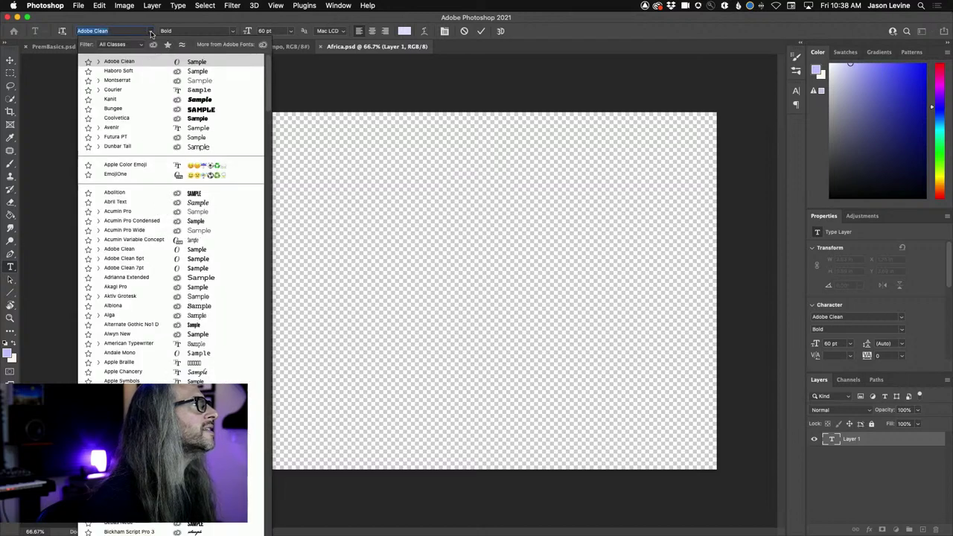
pyautogui.click(149, 117)
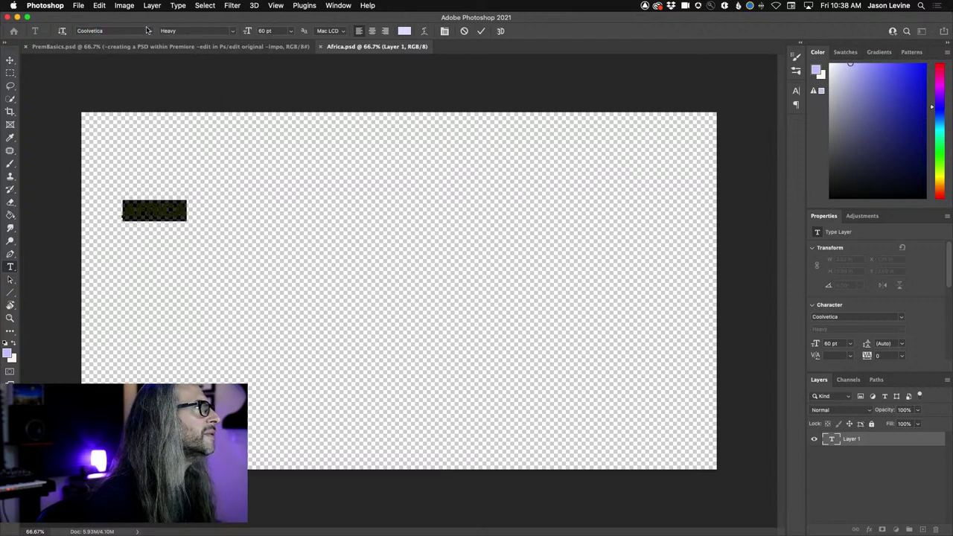
pyautogui.click(147, 31)
pyautogui.click(127, 139)
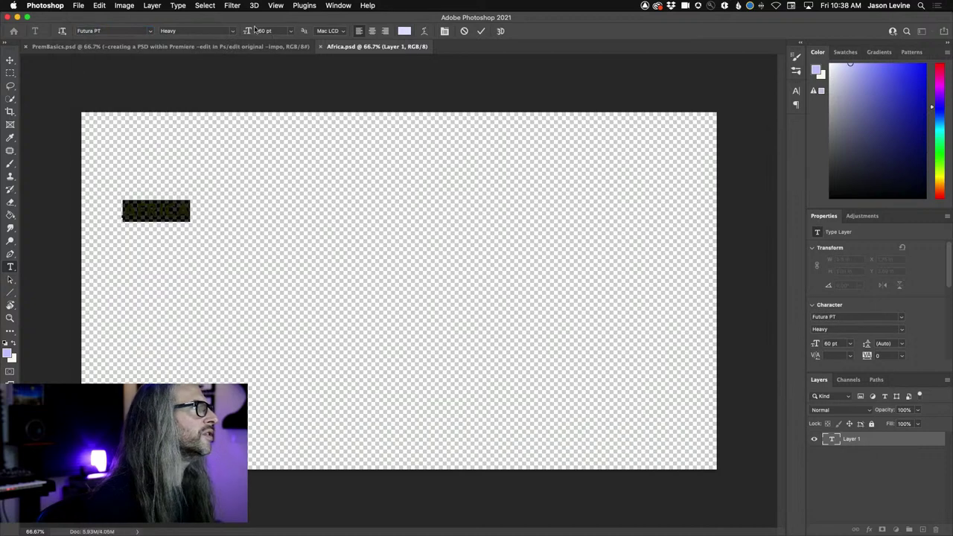
pyautogui.moveTo(245, 33); pyautogui.dragTo(304, 37)
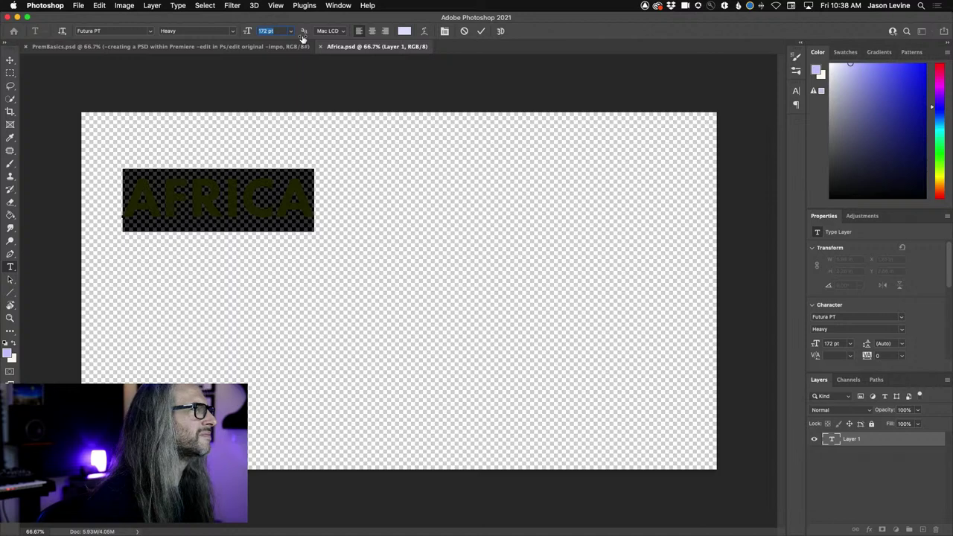
# - Add a drop shadow to the AFRICA layer with distance 5 px and spread 9%, and save the document
pyautogui.click(910, 442)
pyautogui.doubleClick(912, 443)
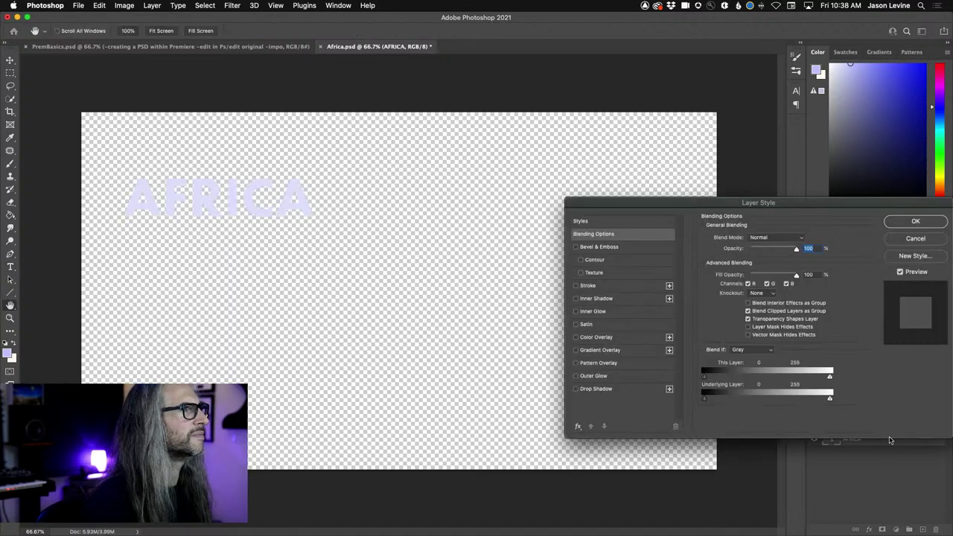
pyautogui.click(626, 390)
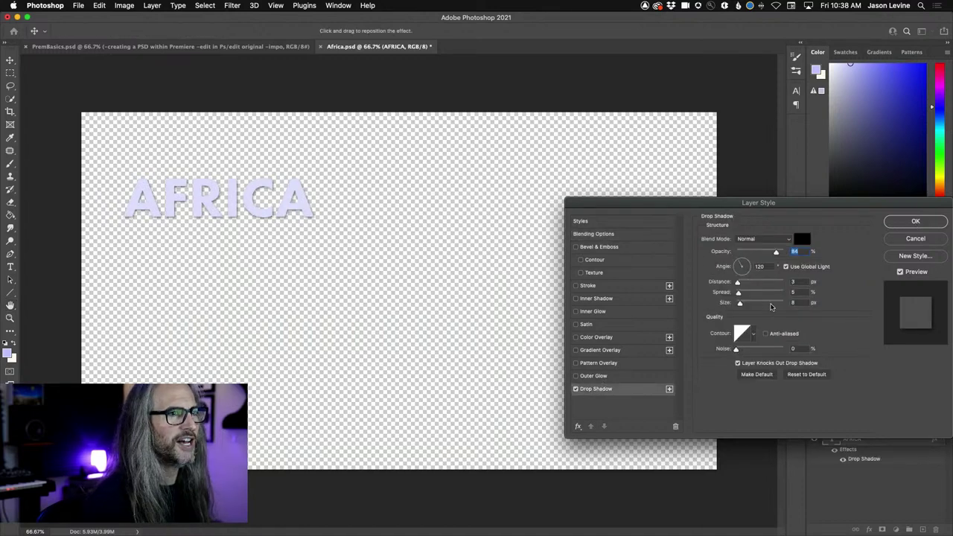
pyautogui.moveTo(739, 291); pyautogui.dragTo(742, 295)
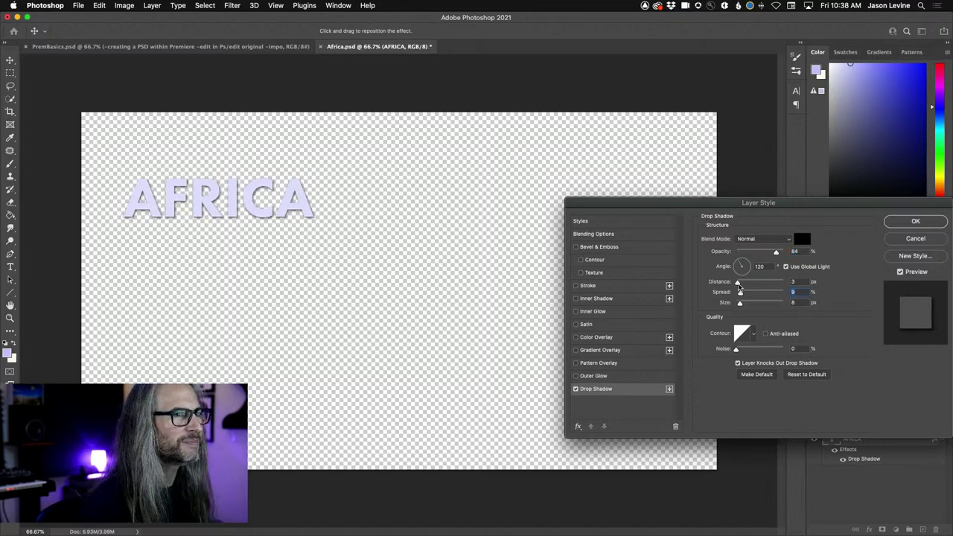
pyautogui.moveTo(738, 284); pyautogui.dragTo(739, 285)
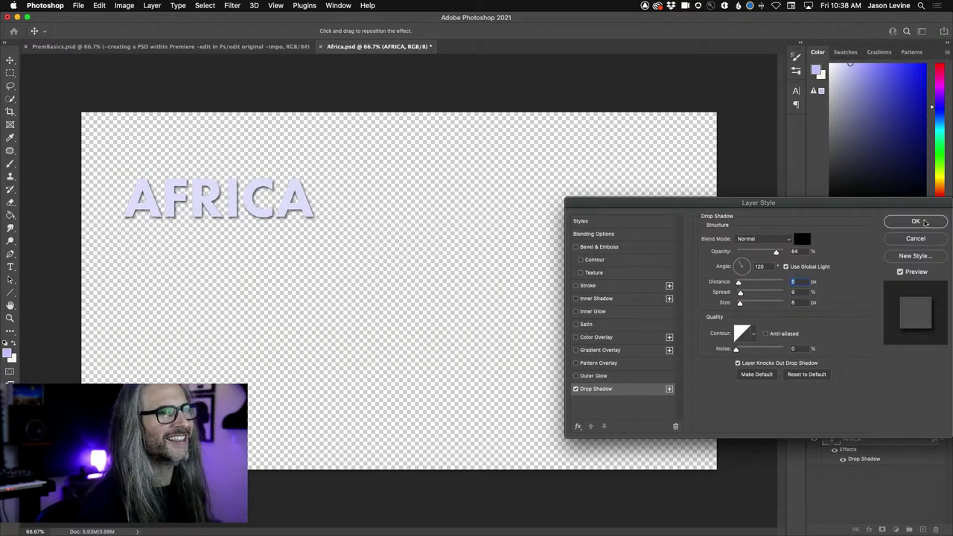
pyautogui.click(916, 221)
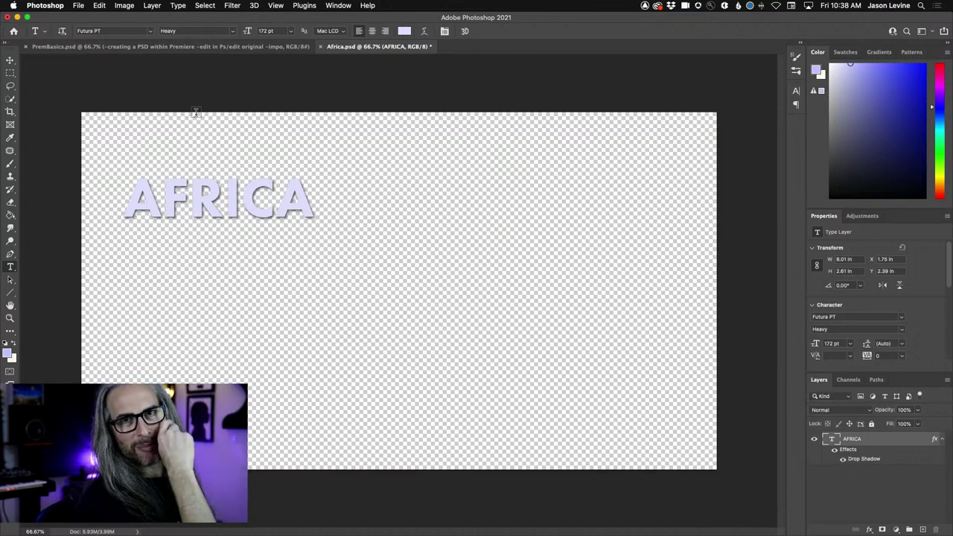
pyautogui.click(78, 5)
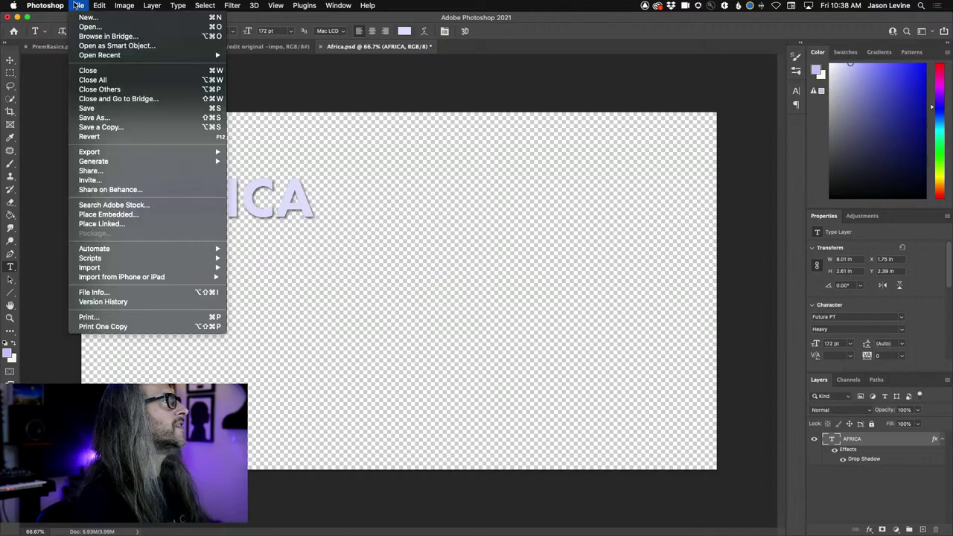
pyautogui.click(118, 108)
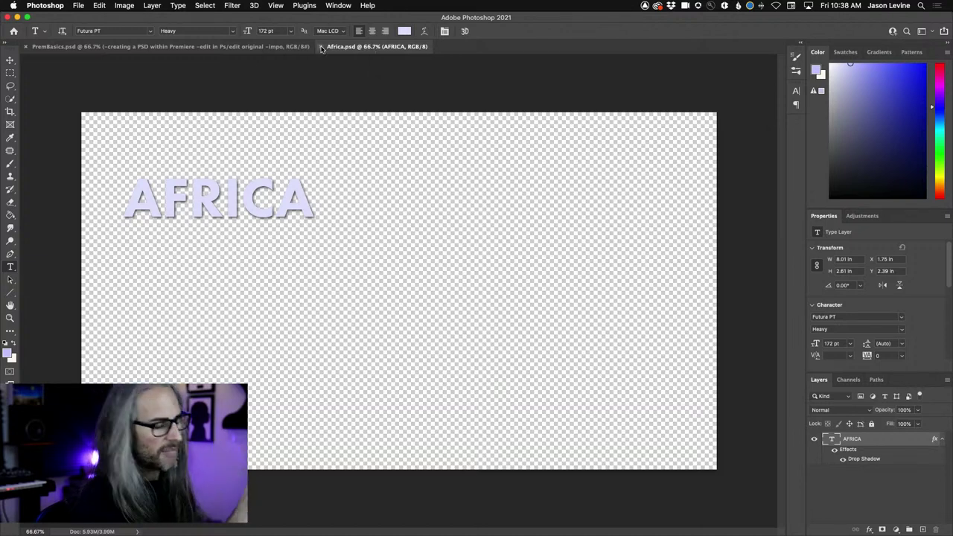
# - Switch to Premiere Pro and place Africa.psd on track V3, ending level with the SunriseDay2.mov clip
pyautogui.press('super+Tab')
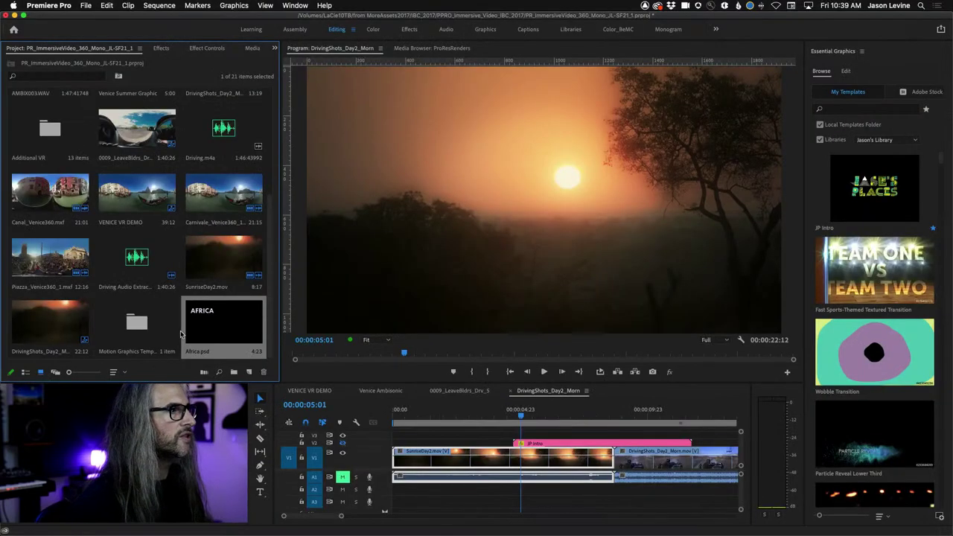
pyautogui.moveTo(203, 327); pyautogui.dragTo(492, 440)
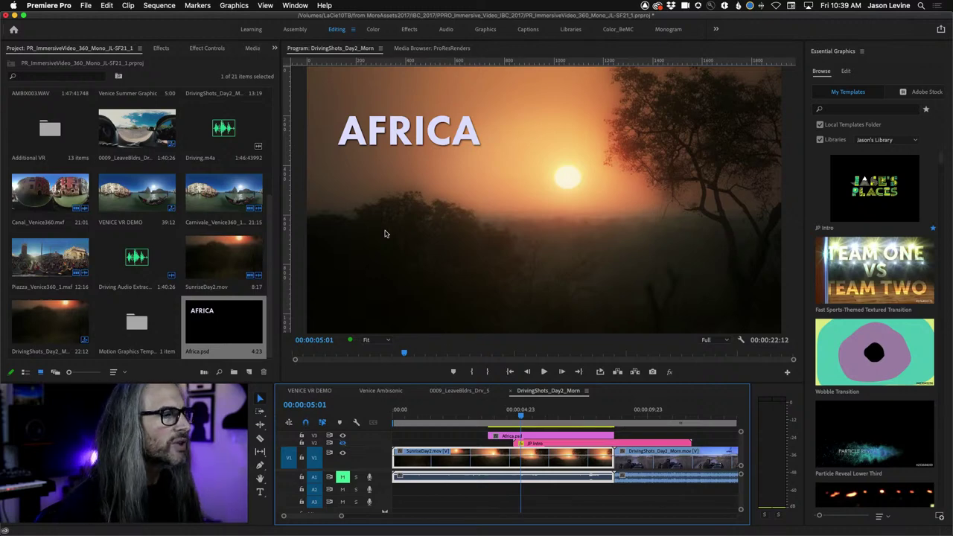
# - Try adjusting the position of the Africa.psd clip in its Motion effect settings
pyautogui.click(509, 436)
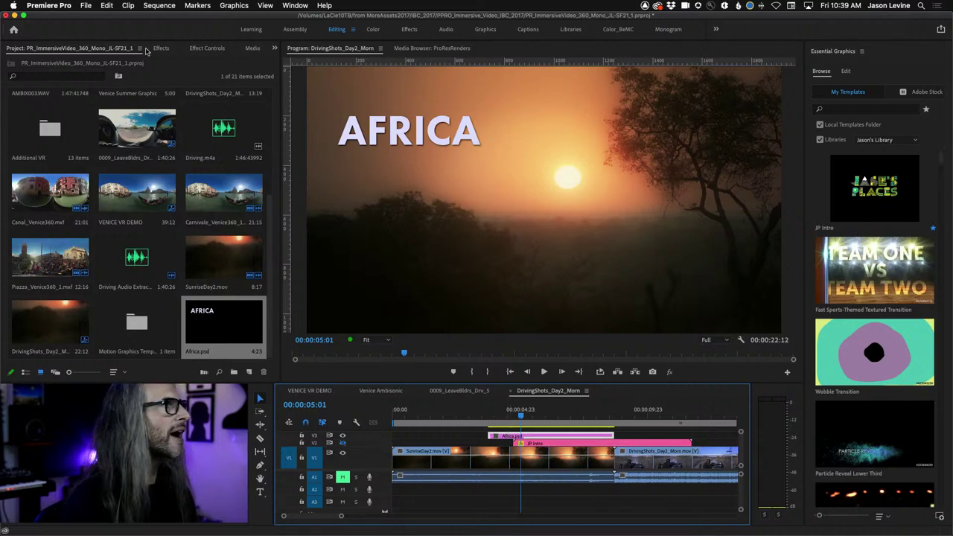
pyautogui.click(189, 50)
pyautogui.moveTo(134, 99); pyautogui.dragTo(108, 102)
pyautogui.moveTo(110, 99)
pyautogui.mouseDown()
pyautogui.moveTo(119, 99)
pyautogui.moveTo(105, 99)
pyautogui.mouseUp()
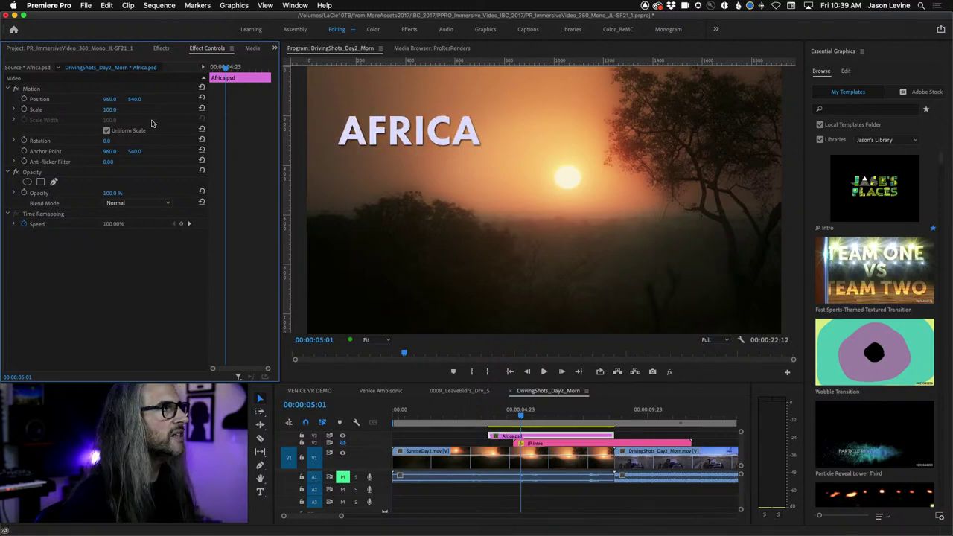
# - Keyframe the Africa.psd clip's Position at 960, 540 at 00:00:04:09 and at -213, 540 at 00:00:03:18, and play the slide-in
pyautogui.click(505, 417)
pyautogui.moveTo(505, 417); pyautogui.dragTo(504, 417)
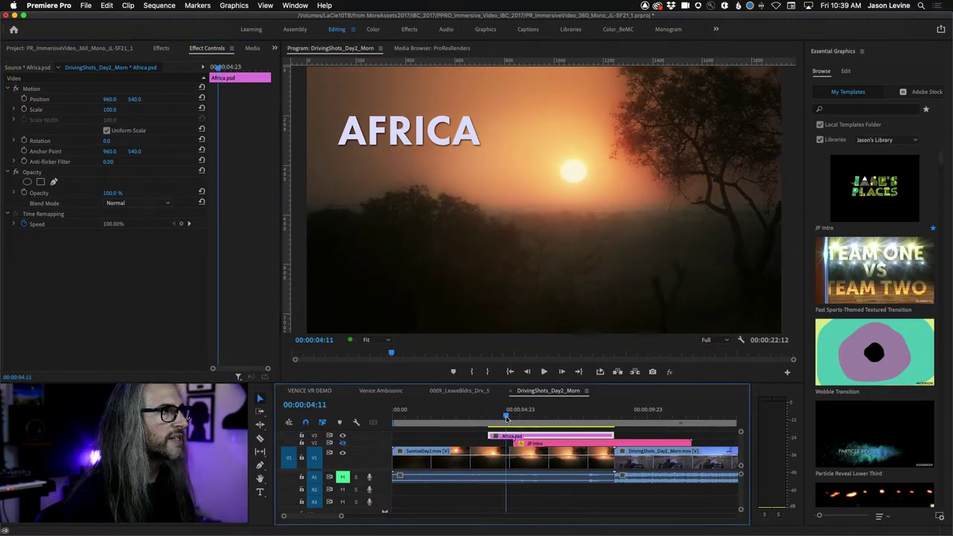
pyautogui.click(23, 99)
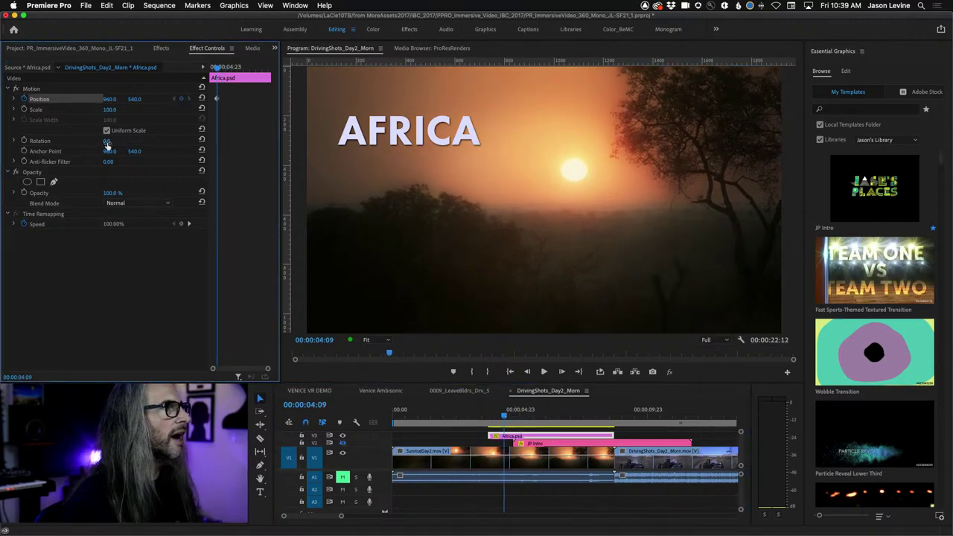
pyautogui.moveTo(217, 69); pyautogui.dragTo(211, 68)
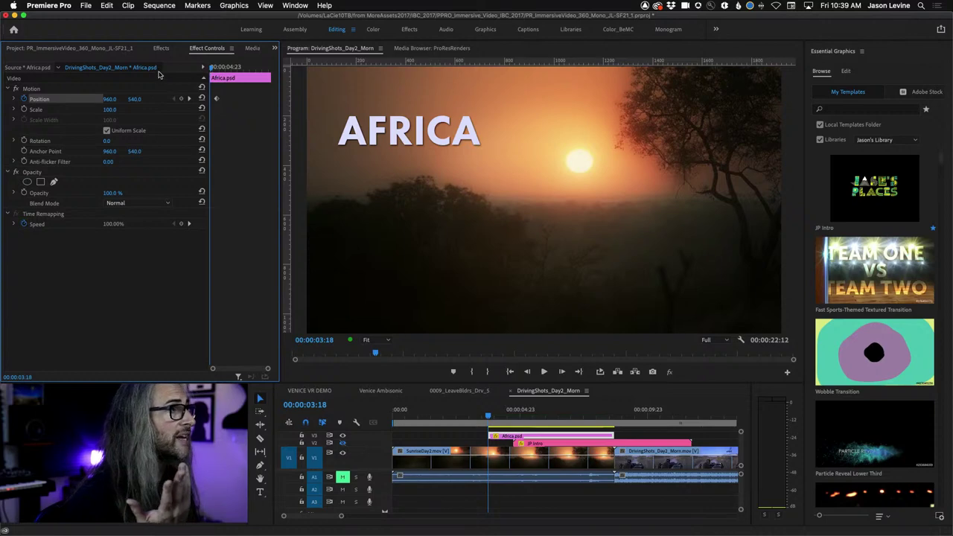
pyautogui.moveTo(110, 100); pyautogui.dragTo(7, 99)
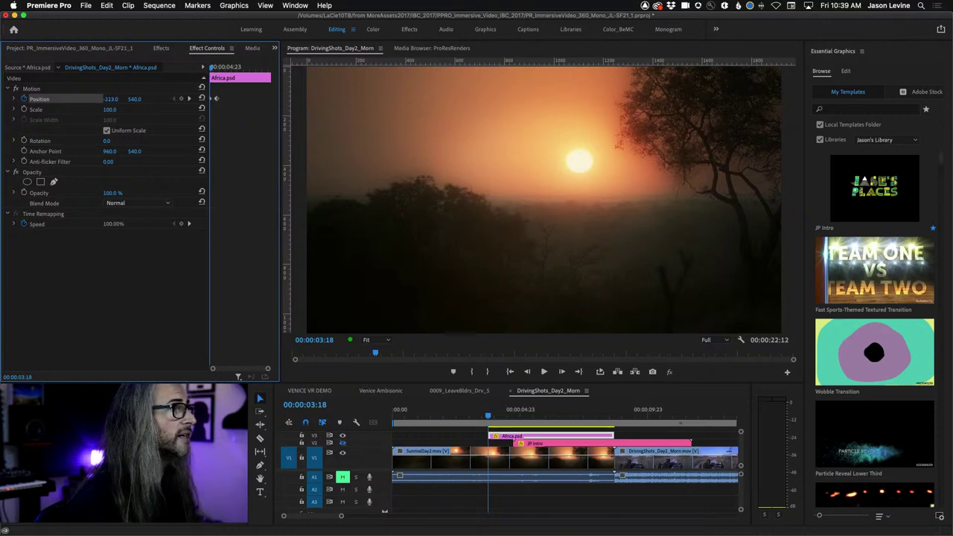
pyautogui.press('space')
pyautogui.press('space')
# - Apply Ease In to the Africa.psd clip's second Position keyframe and change its temporal interpolation to Auto Bezier
pyautogui.click(501, 412)
pyautogui.click(510, 412)
pyautogui.click(521, 456)
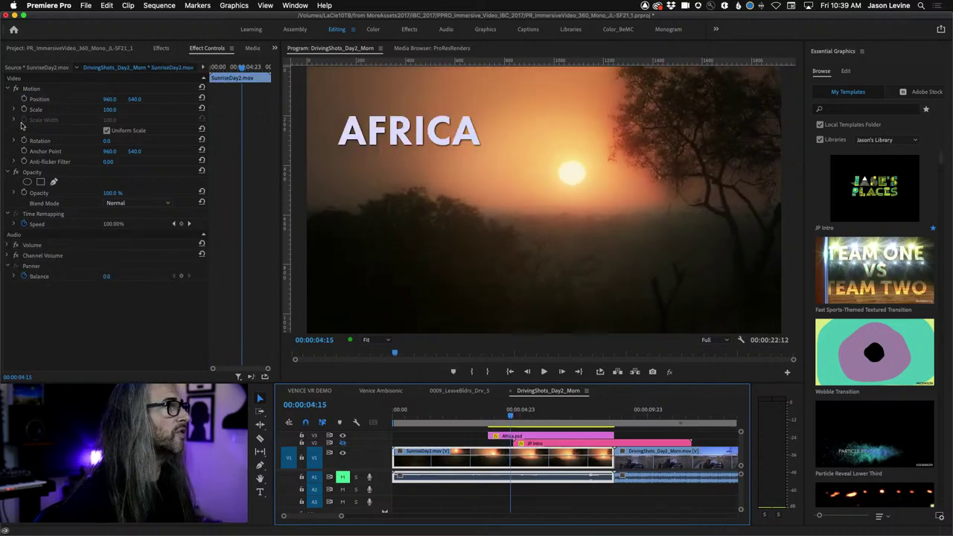
pyautogui.click(500, 436)
pyautogui.rightClick(217, 99)
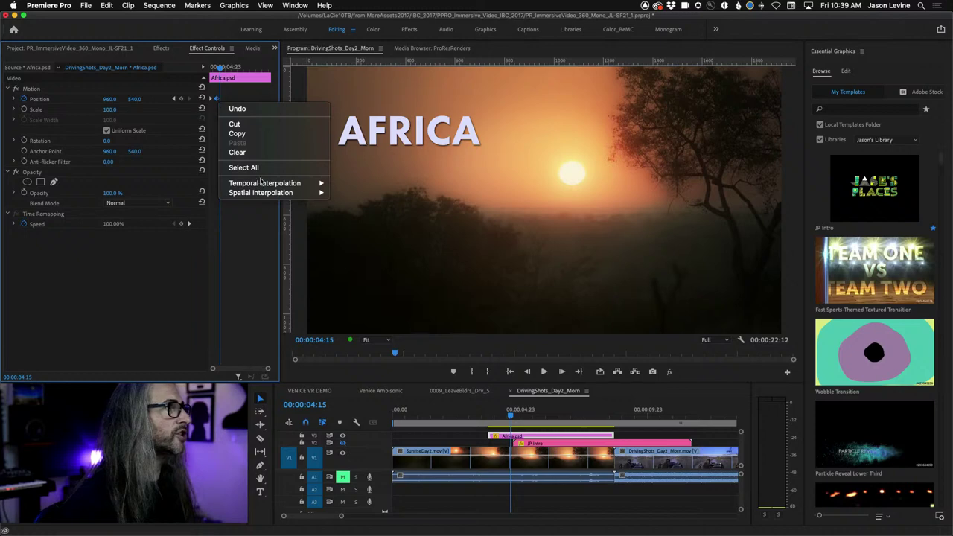
pyautogui.moveTo(282, 184)
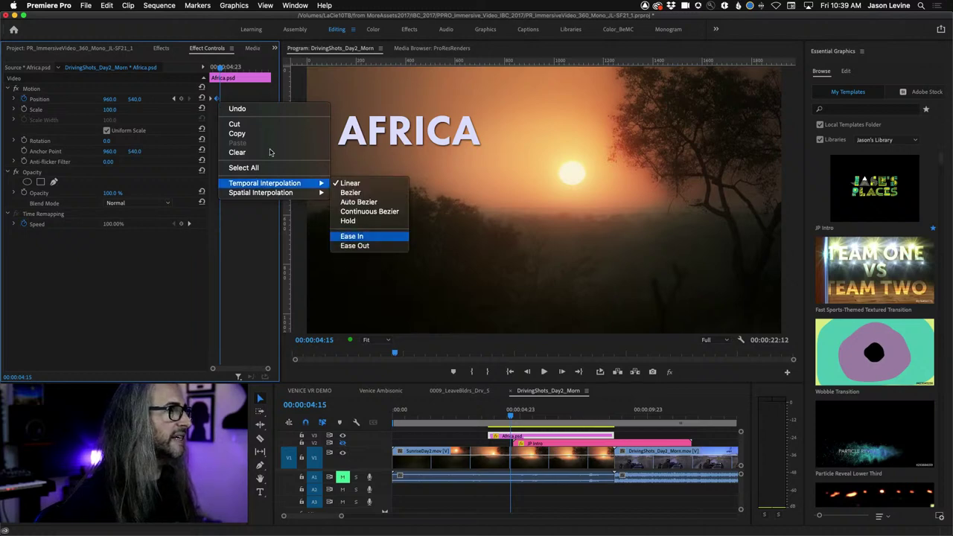
pyautogui.press('Return')
pyautogui.rightClick(217, 100)
pyautogui.moveTo(253, 186)
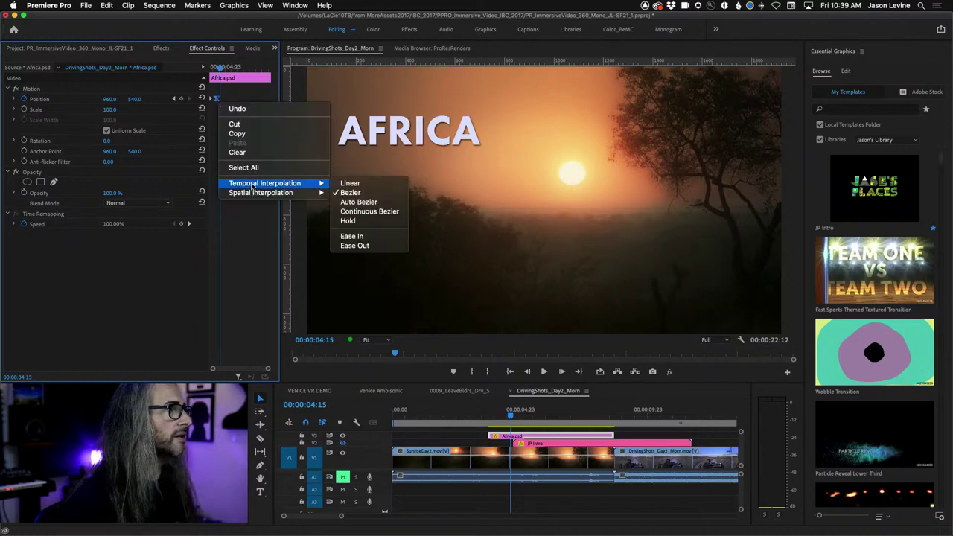
pyautogui.click(358, 202)
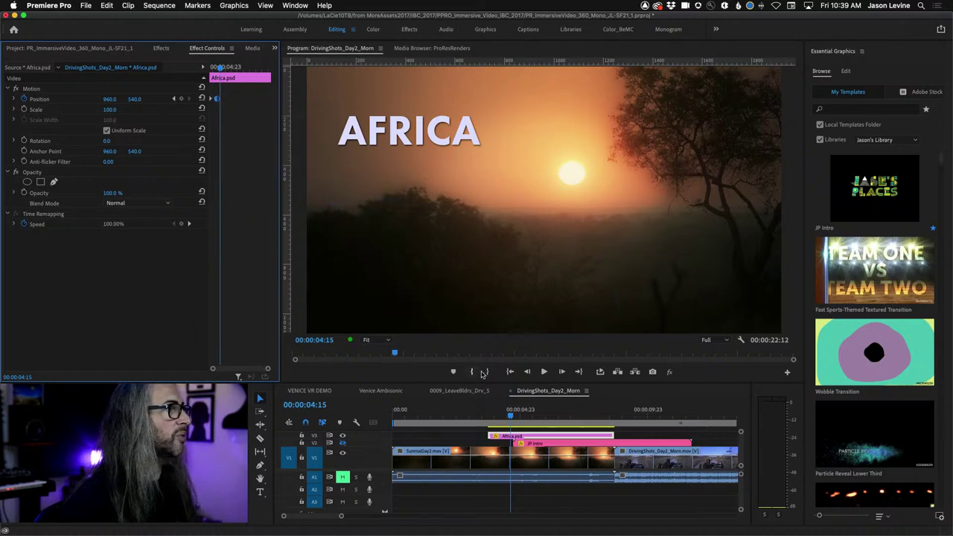
# - Add an Opacity keyframe at 100% to the Africa.psd clip at 00:00:04:05
pyautogui.moveTo(513, 417); pyautogui.dragTo(501, 417)
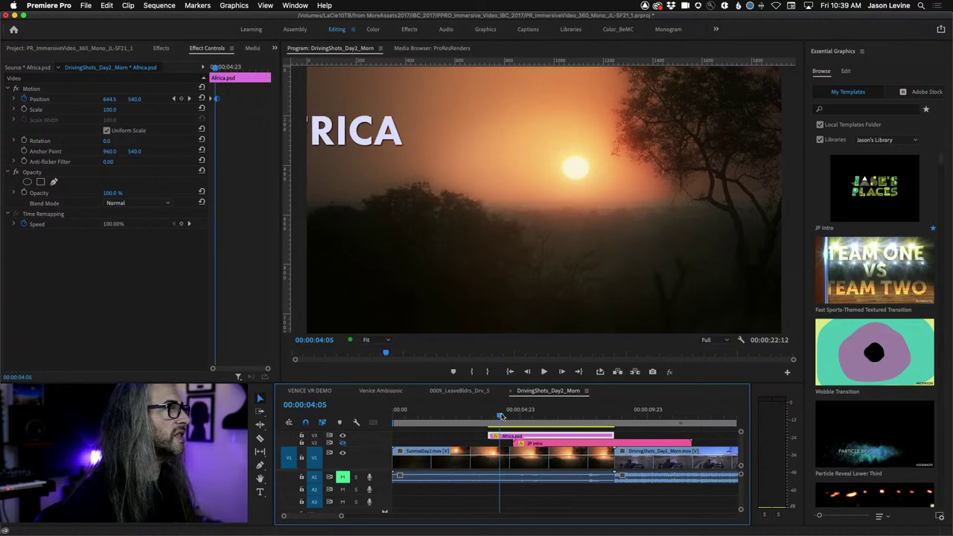
pyautogui.click(25, 194)
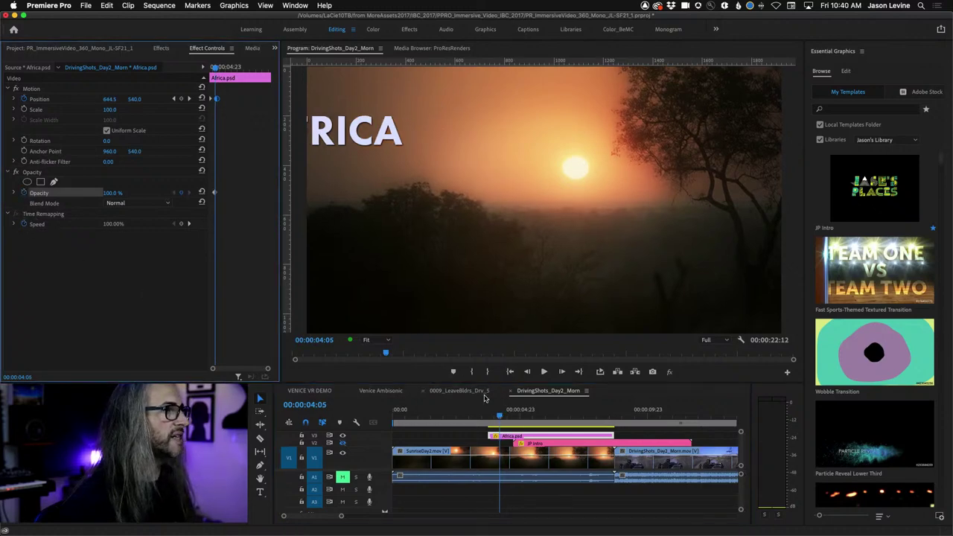
pyautogui.moveTo(500, 421); pyautogui.dragTo(488, 417)
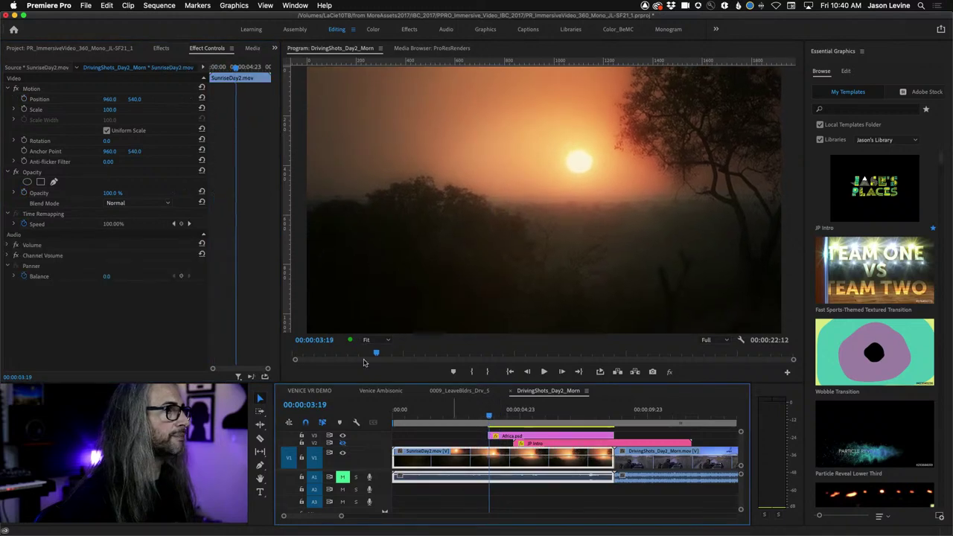
pyautogui.write('0')
pyautogui.press('Return')
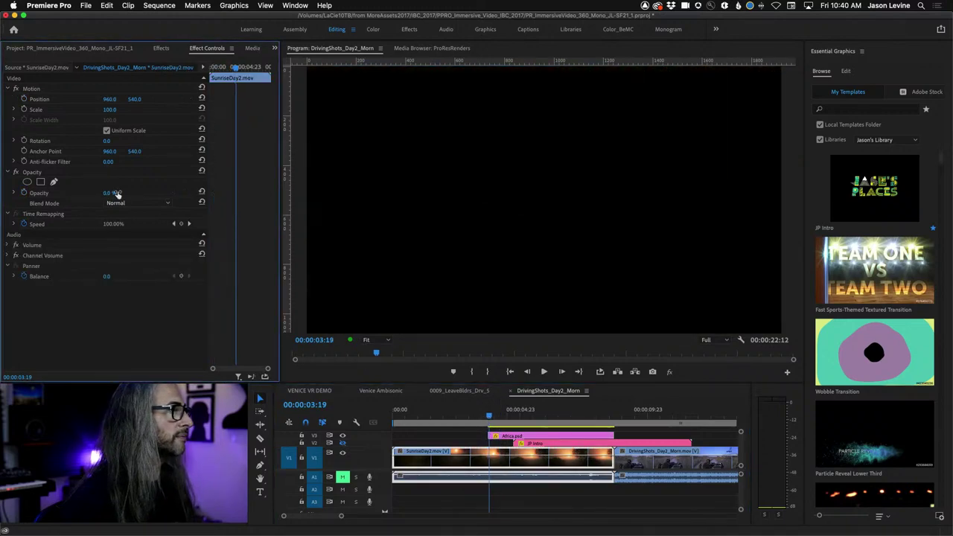
pyautogui.press('space')
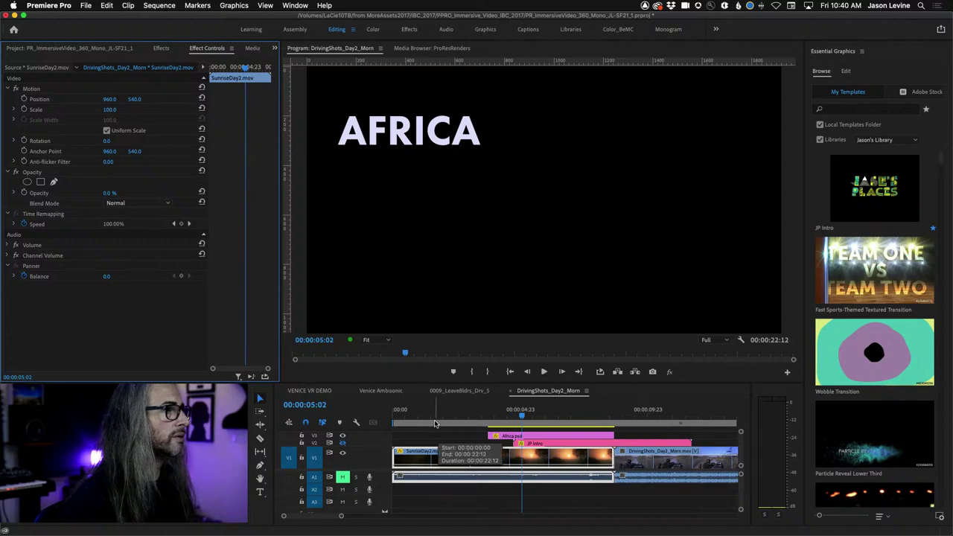
pyautogui.press('super+z')
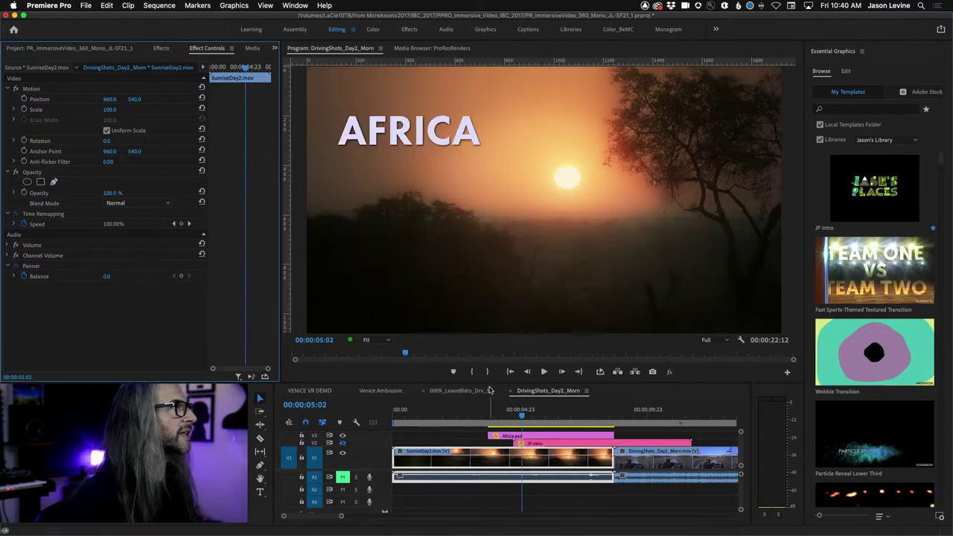
# - Set the Africa.psd clip's Opacity to 0% with a keyframe at 00:00:03:23, and play back the fade-in
pyautogui.moveTo(523, 421)
pyautogui.mouseDown()
pyautogui.moveTo(492, 421)
pyautogui.moveTo(505, 422)
pyautogui.mouseUp()
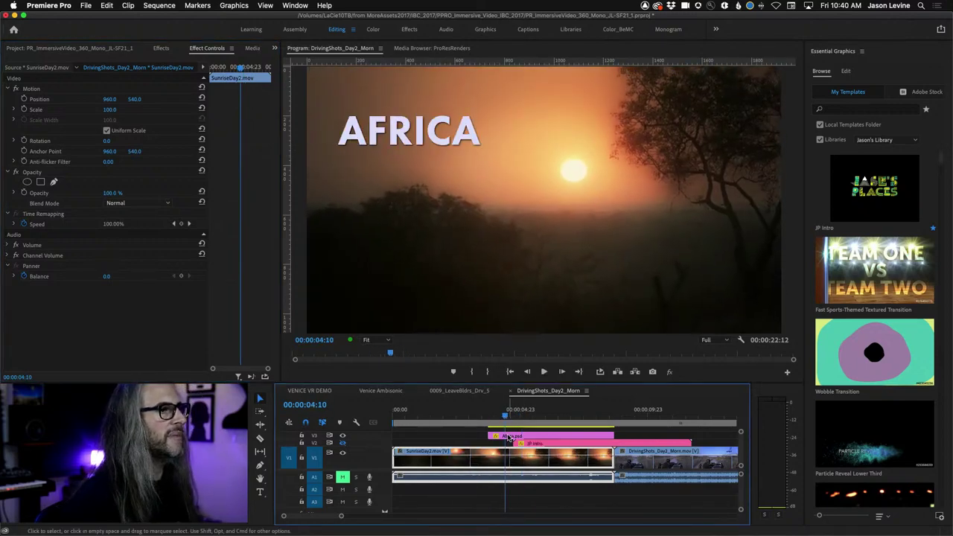
pyautogui.click(510, 436)
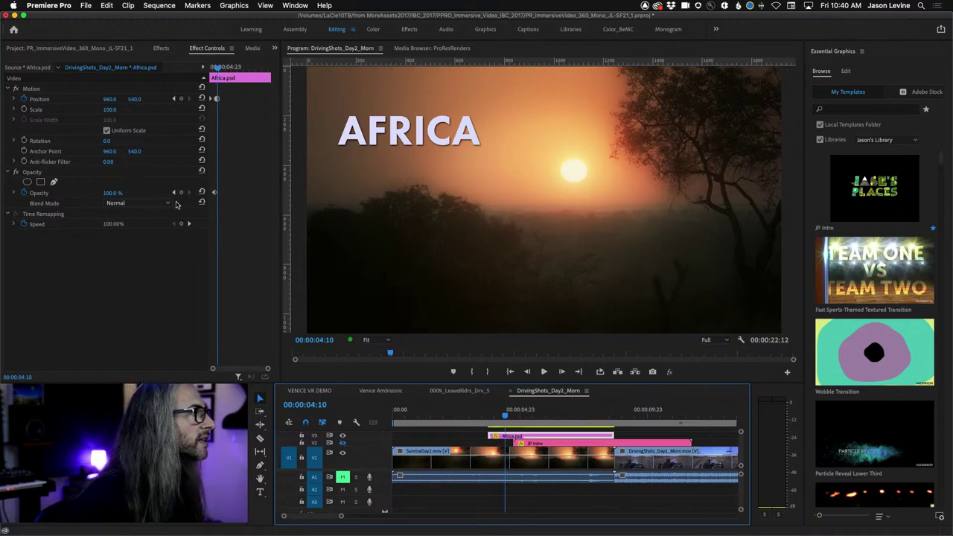
pyautogui.click(493, 419)
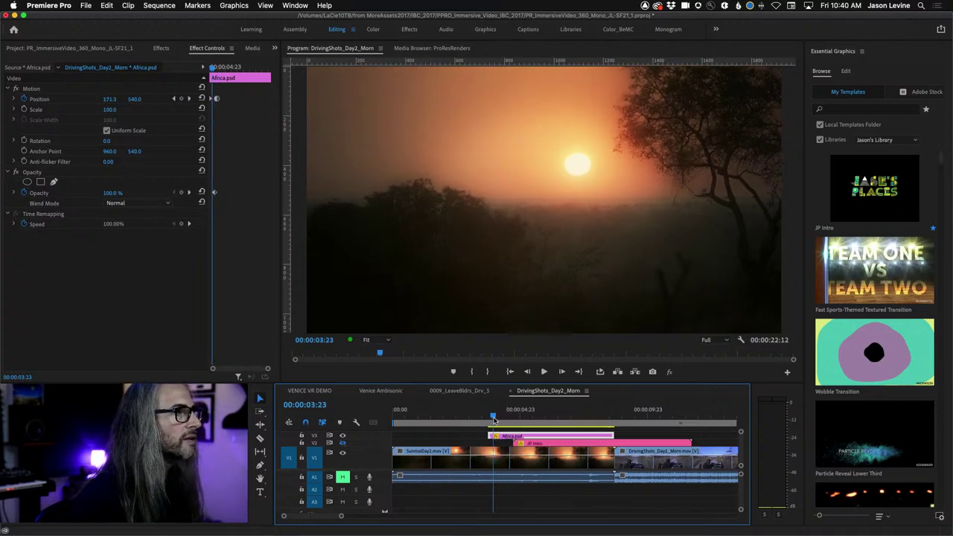
pyautogui.write('0')
pyautogui.press('Return')
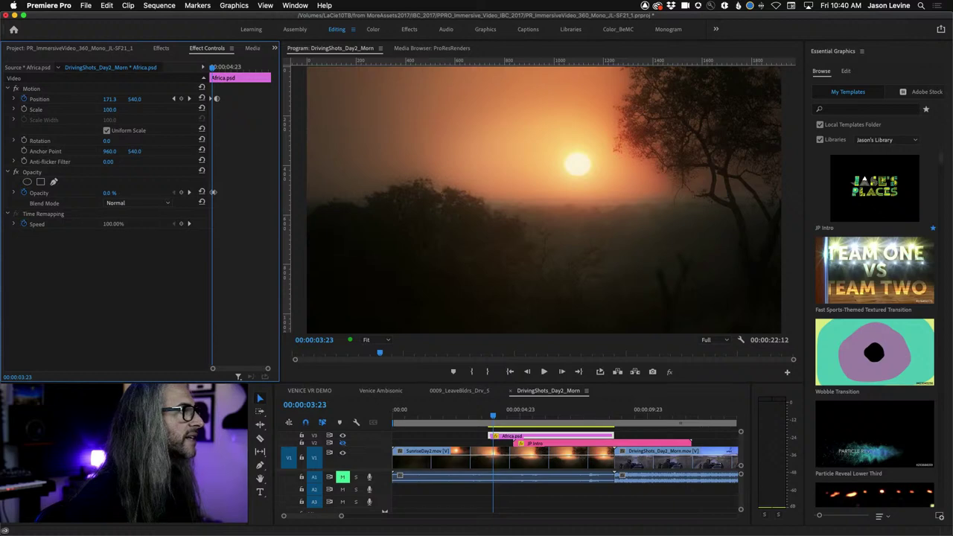
pyautogui.press('space')
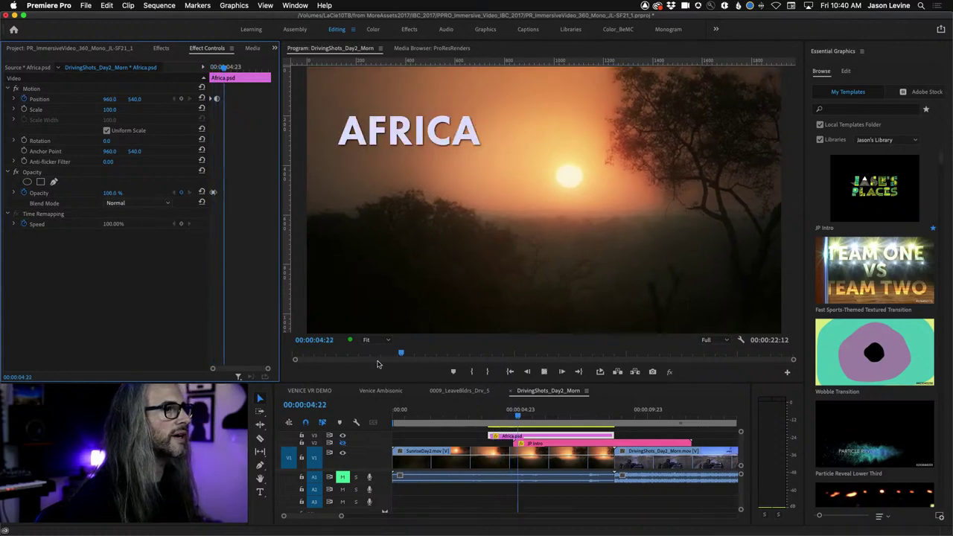
pyautogui.press('space')
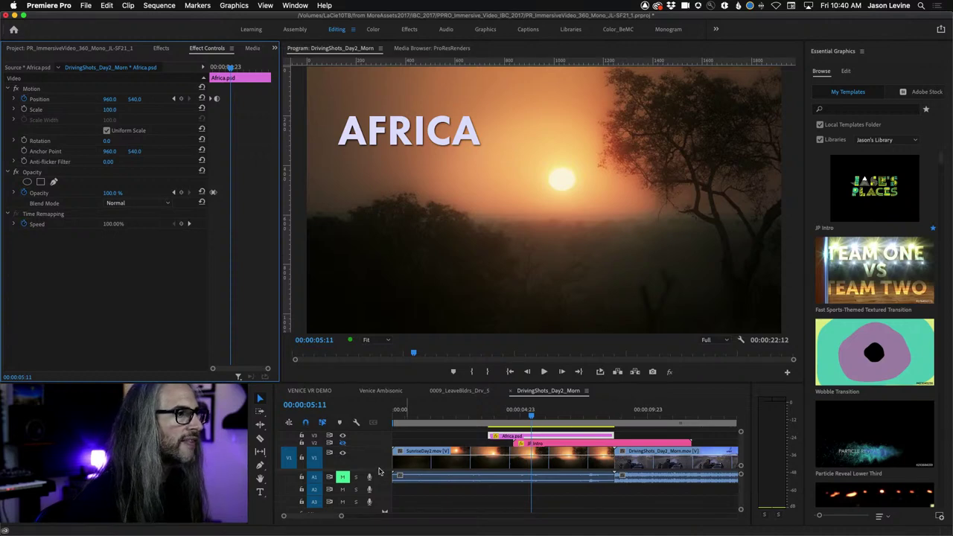
# - Increase the height of track V3 in the timeline and open the Africa.psd clip for editing in Photoshop
pyautogui.scroll(1, 380, 470)
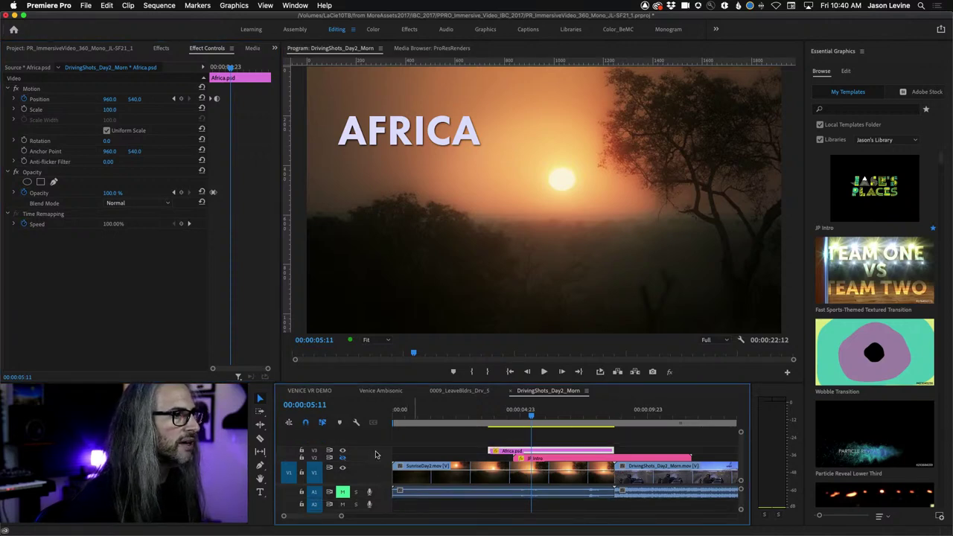
pyautogui.moveTo(379, 450); pyautogui.dragTo(378, 437)
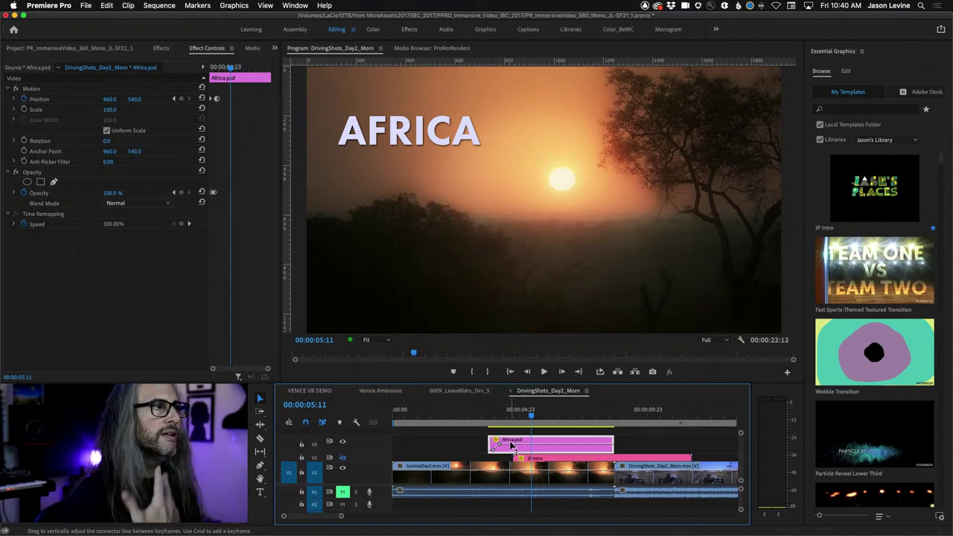
pyautogui.moveTo(511, 445)
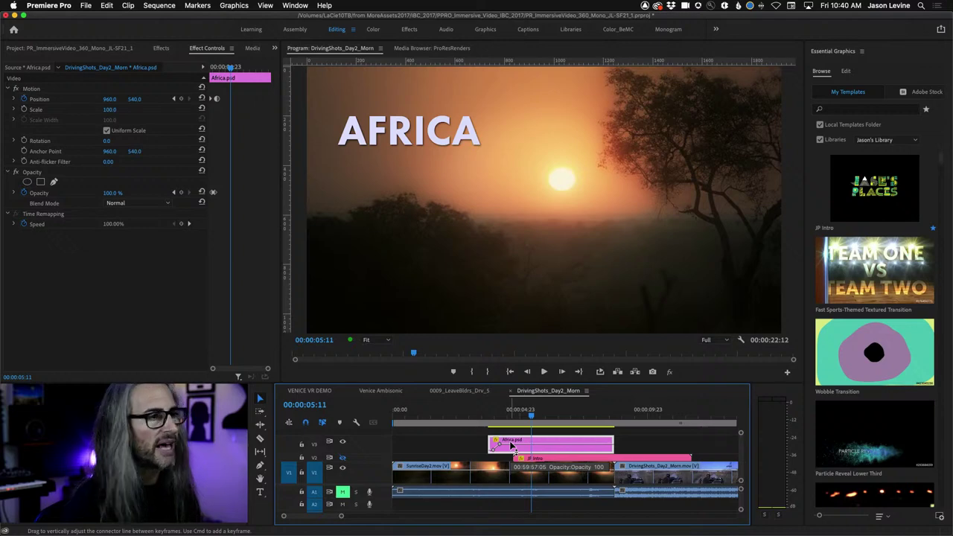
pyautogui.rightClick(511, 445)
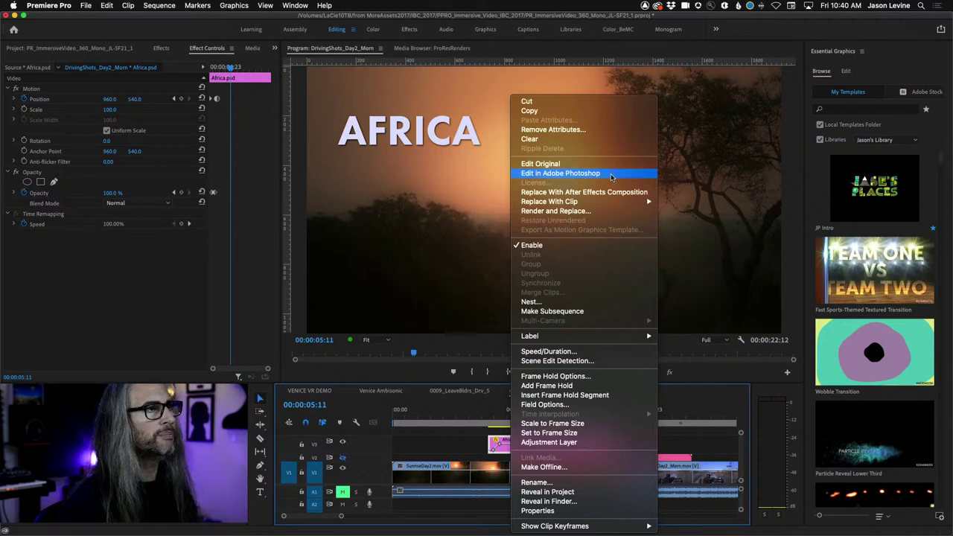
pyautogui.click(611, 174)
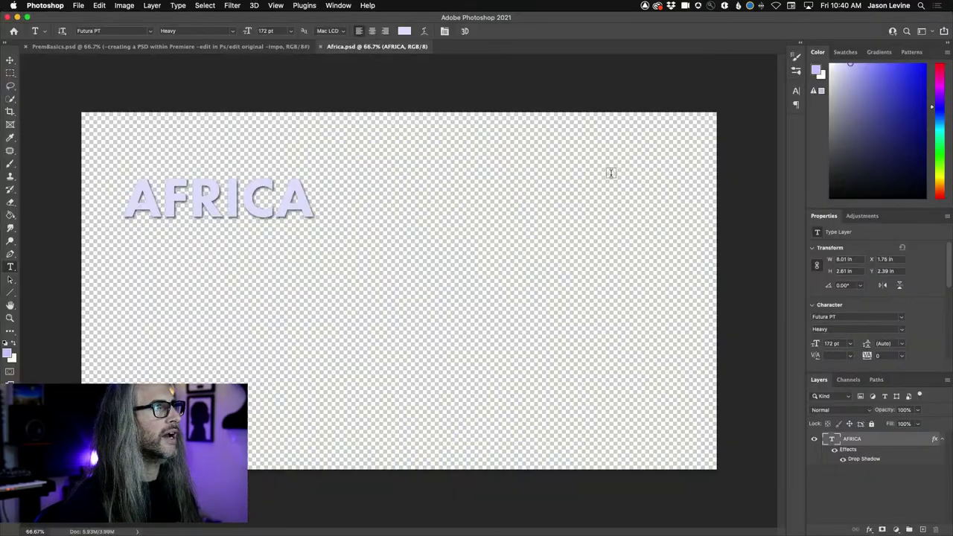
# - Change the AFRICA text's font to Coolvetica and its color to pale pink ffe3f4
pyautogui.doubleClick(830, 440)
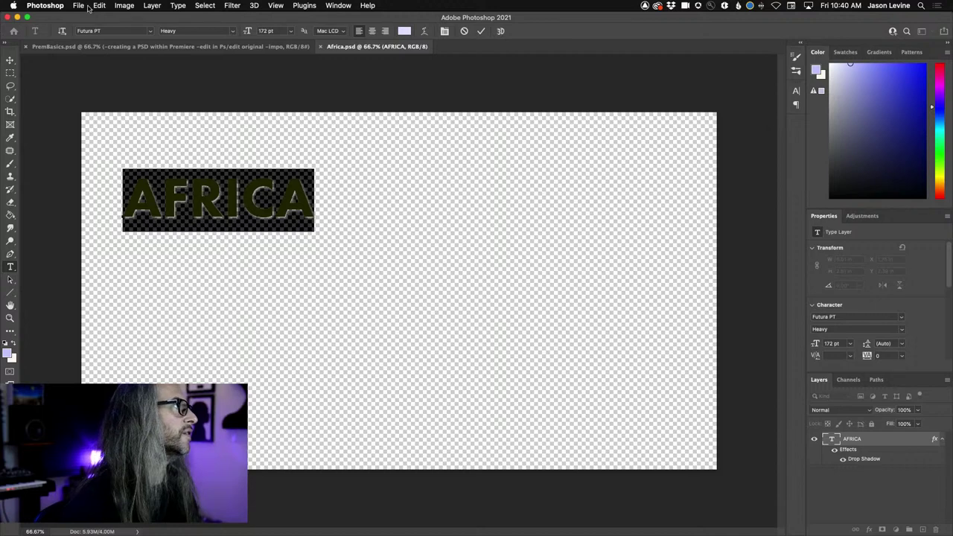
pyautogui.click(152, 31)
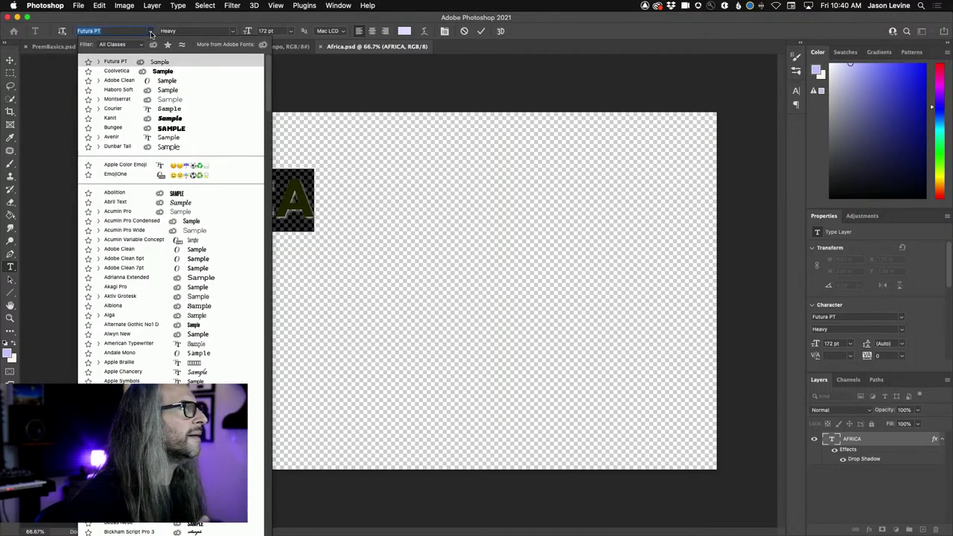
pyautogui.click(127, 71)
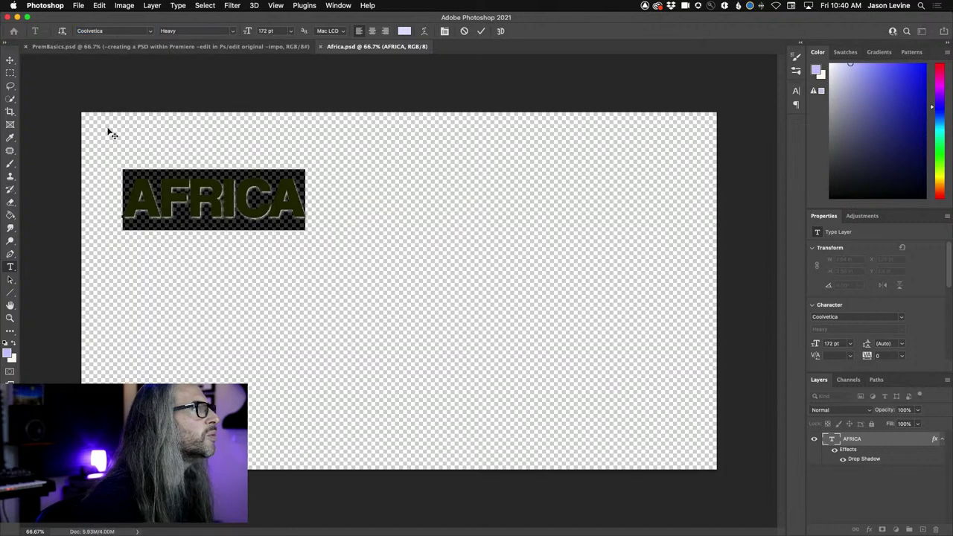
pyautogui.click(405, 31)
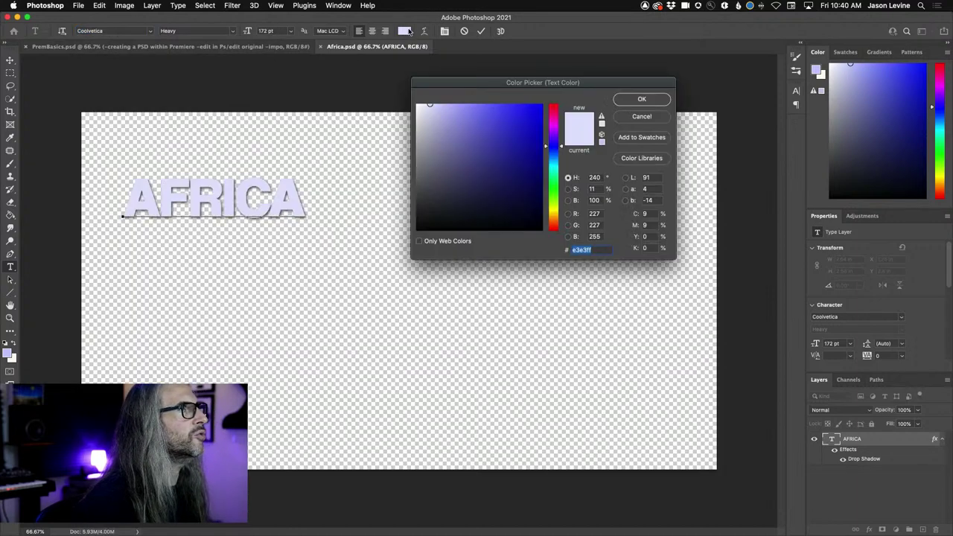
pyautogui.click(555, 117)
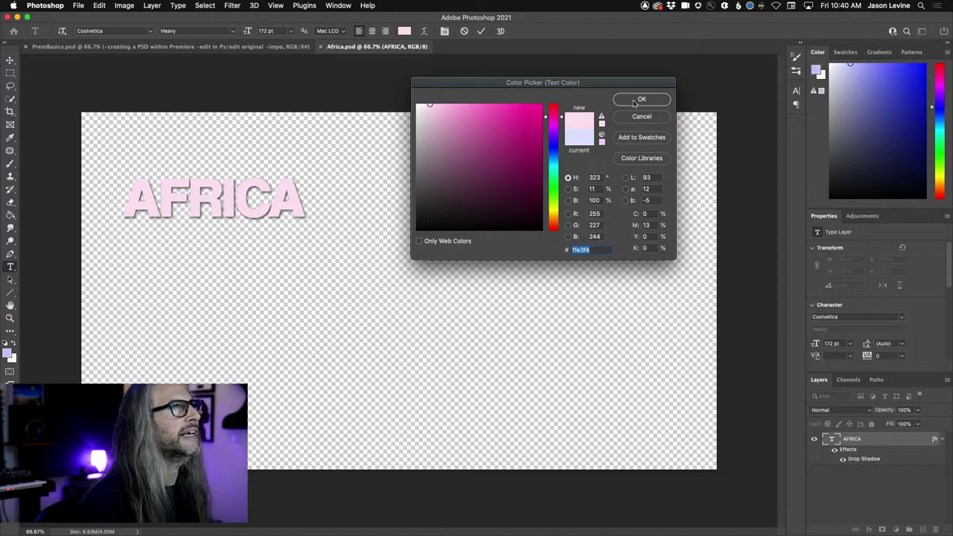
pyautogui.click(634, 103)
# - Save and close Africa.psd, and switch back to Premiere Pro
pyautogui.click(78, 5)
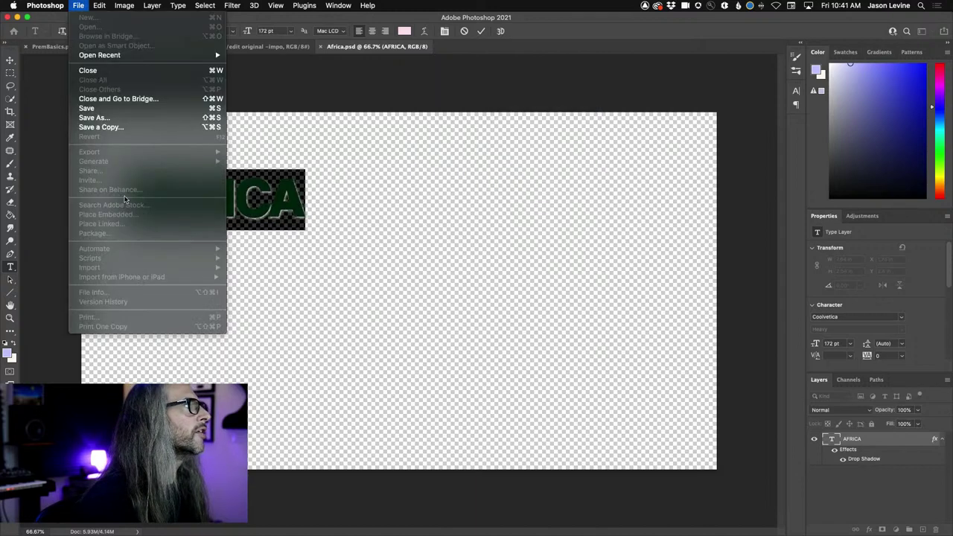
pyautogui.click(115, 112)
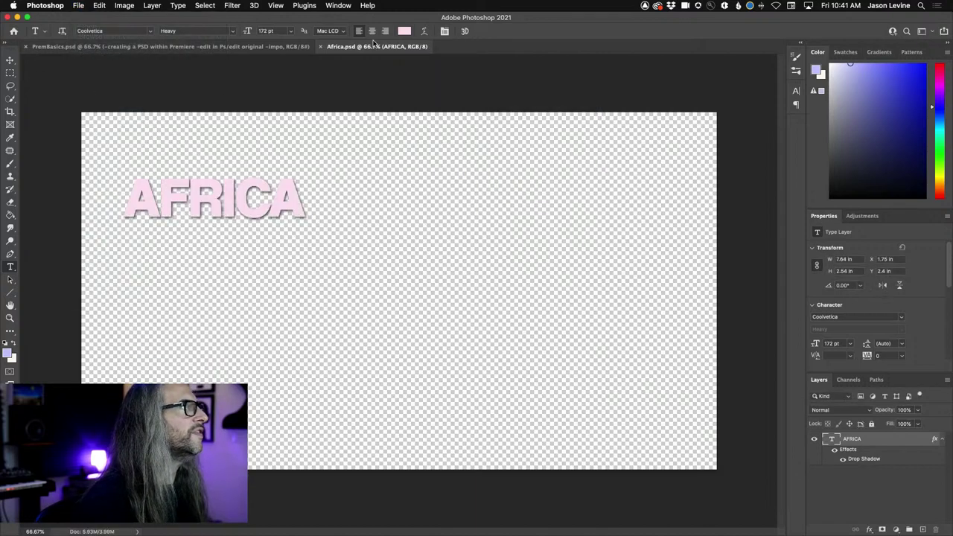
pyautogui.click(320, 48)
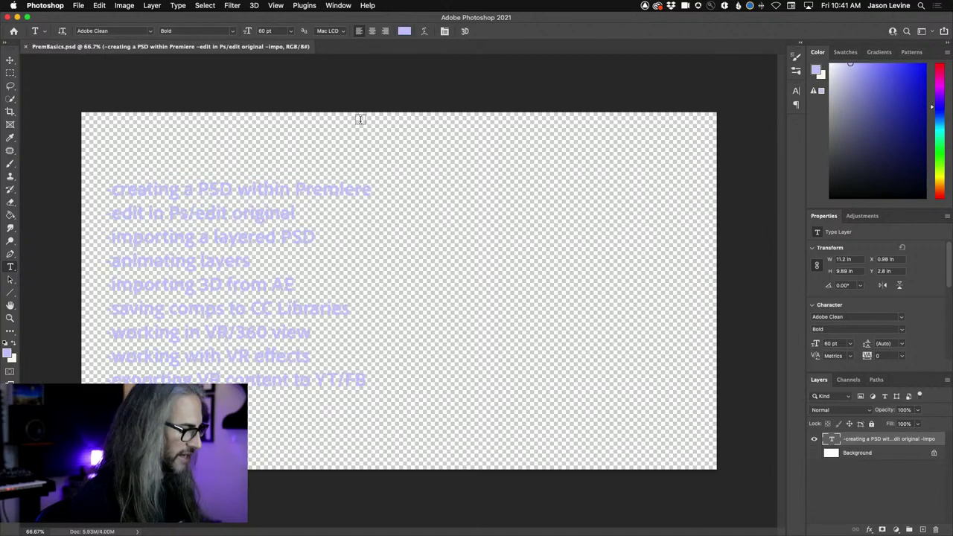
pyautogui.press('super+Tab')
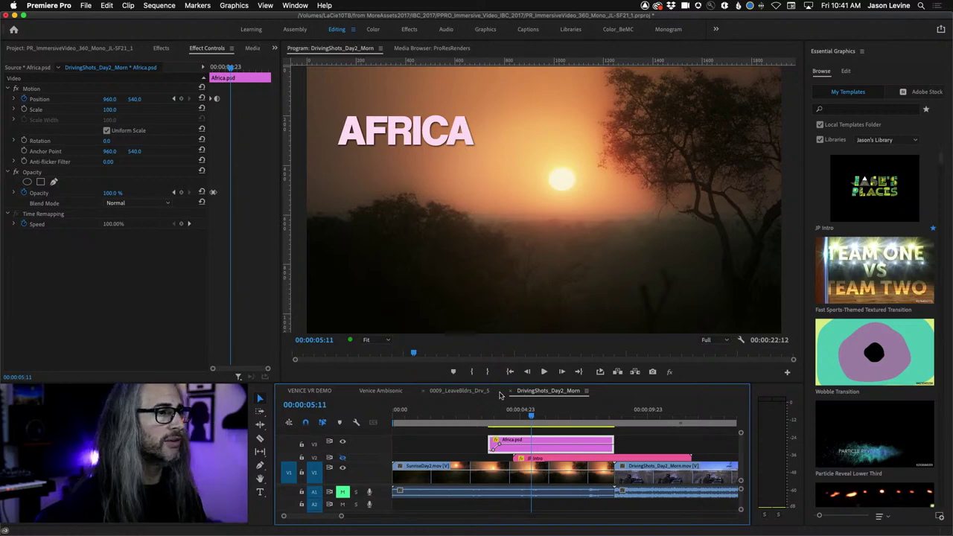
# - Play back the restyled AFRICA title animation in the sequence from 00:00:03:21
pyautogui.moveTo(525, 419); pyautogui.dragTo(498, 417)
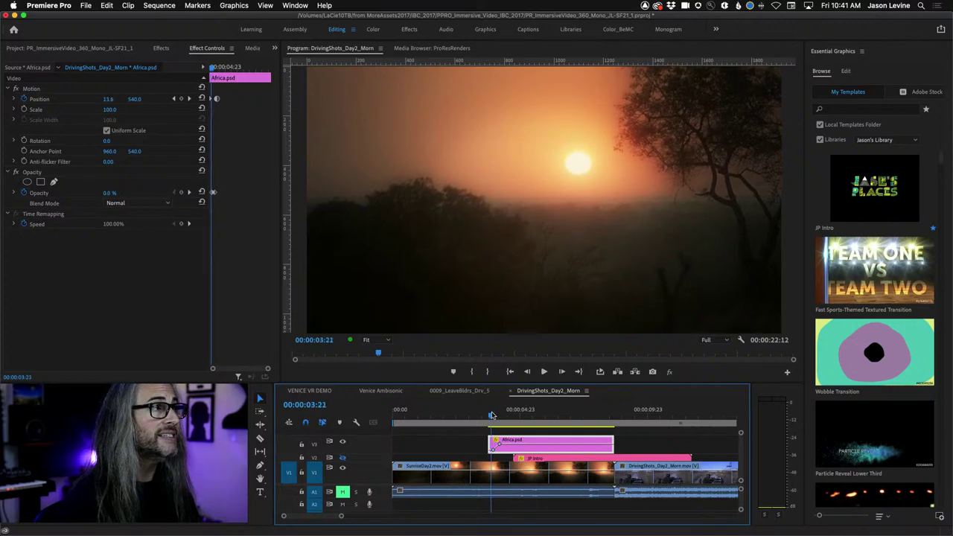
pyautogui.press('d')
pyautogui.press('space')
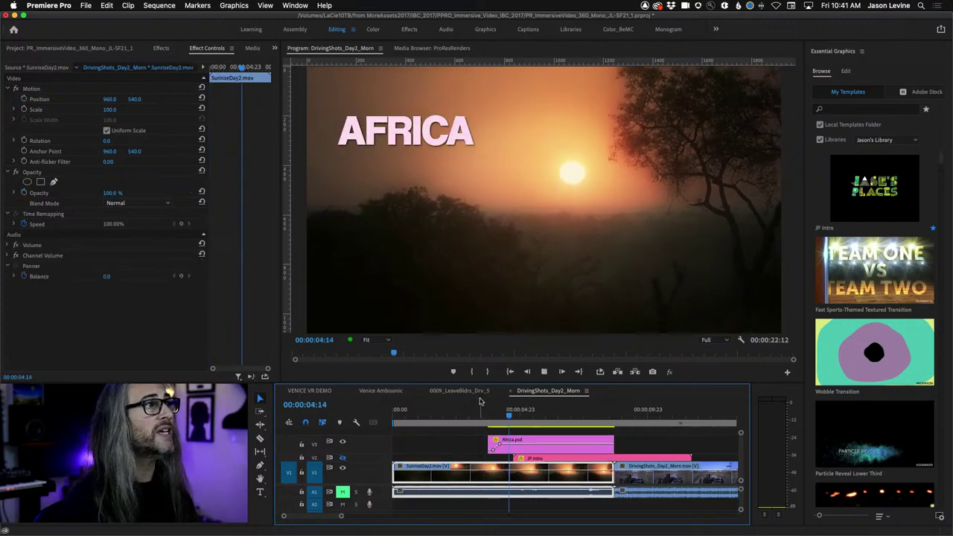
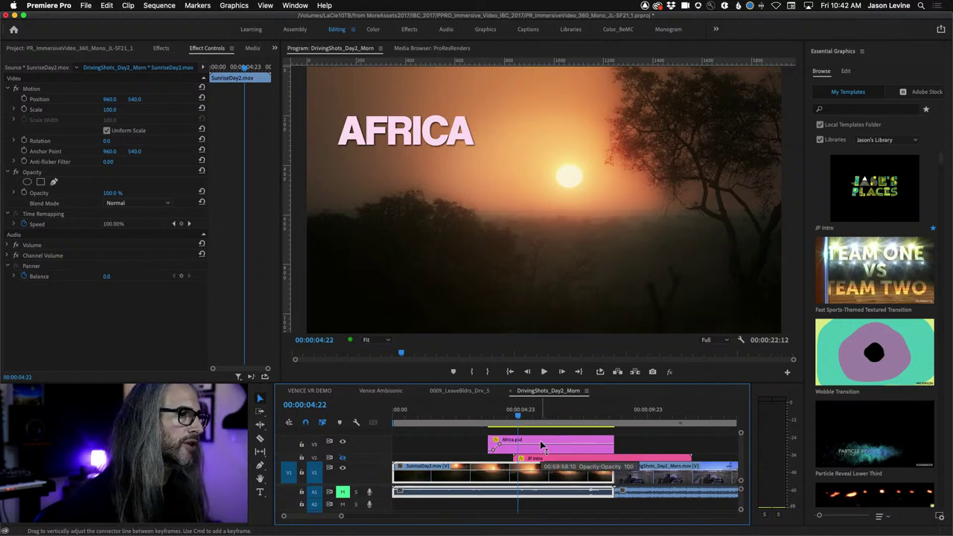
# - Start importing artist_jesse_boykins_III.psd from the MAY 2017 VIDEO CONTENT folder into the project
pyautogui.click(257, 49)
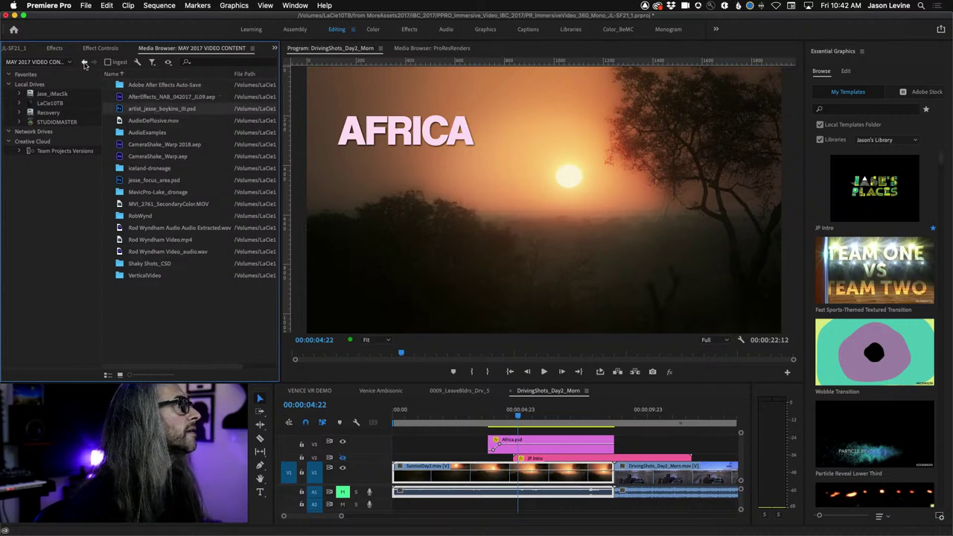
pyautogui.scroll(3, 53, 51)
pyautogui.scroll(-3, 52, 52)
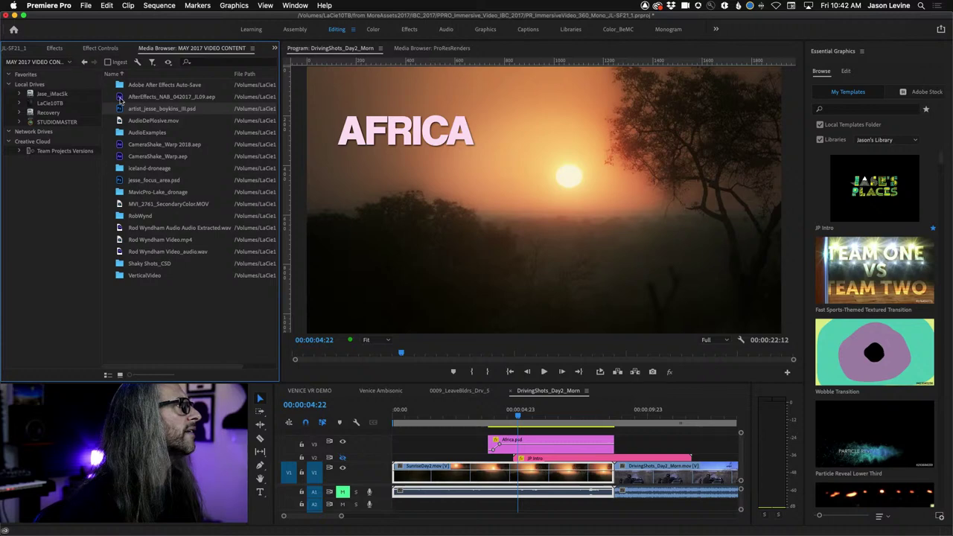
pyautogui.click(15, 49)
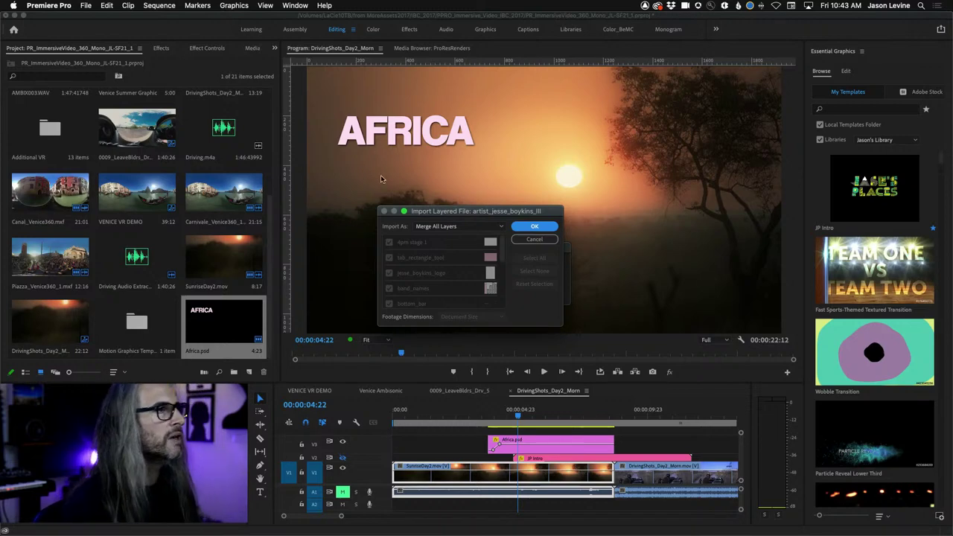
pyautogui.moveTo(454, 212); pyautogui.dragTo(494, 168)
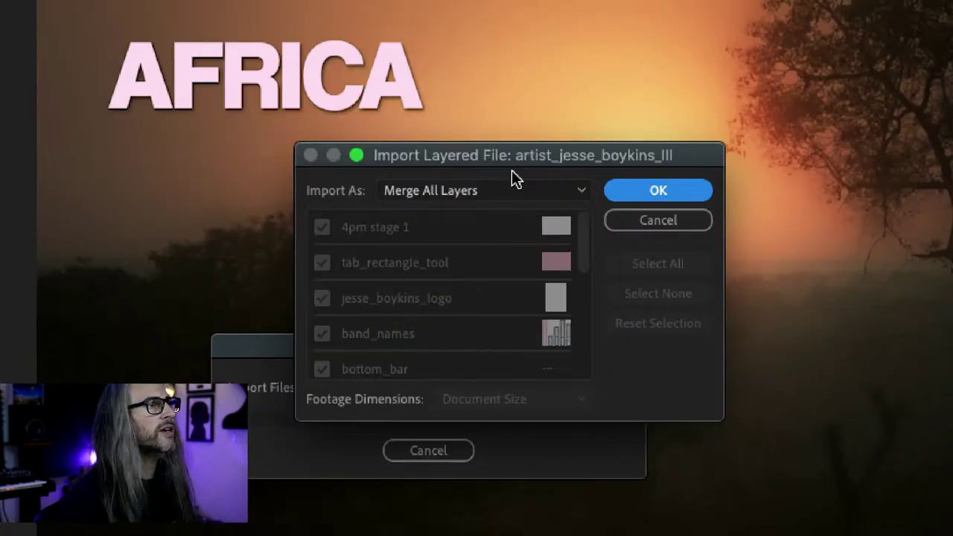
# - Set the layered file import to Merged Layers, and turn the 4pm stage 1 and tab_rectangle_tool layers off and back on
pyautogui.click(564, 190)
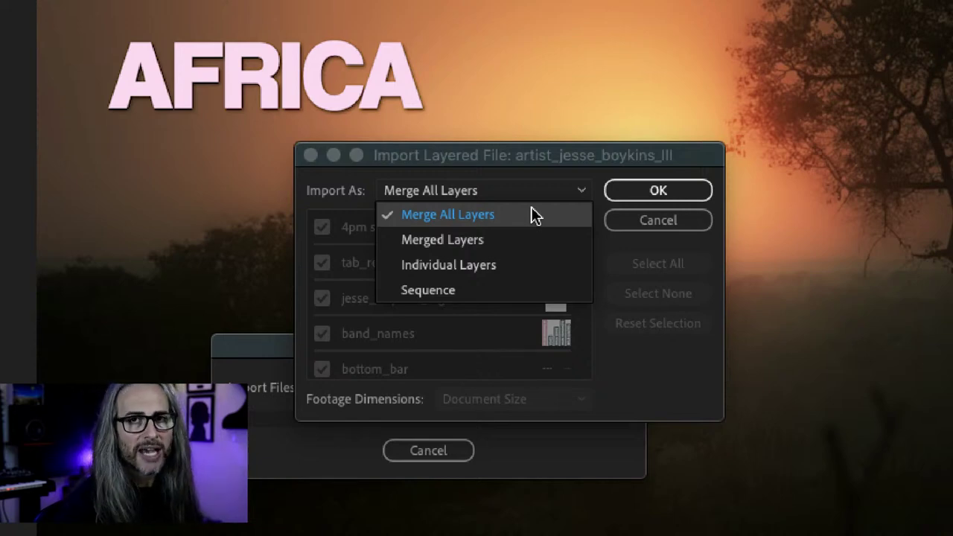
pyautogui.click(504, 240)
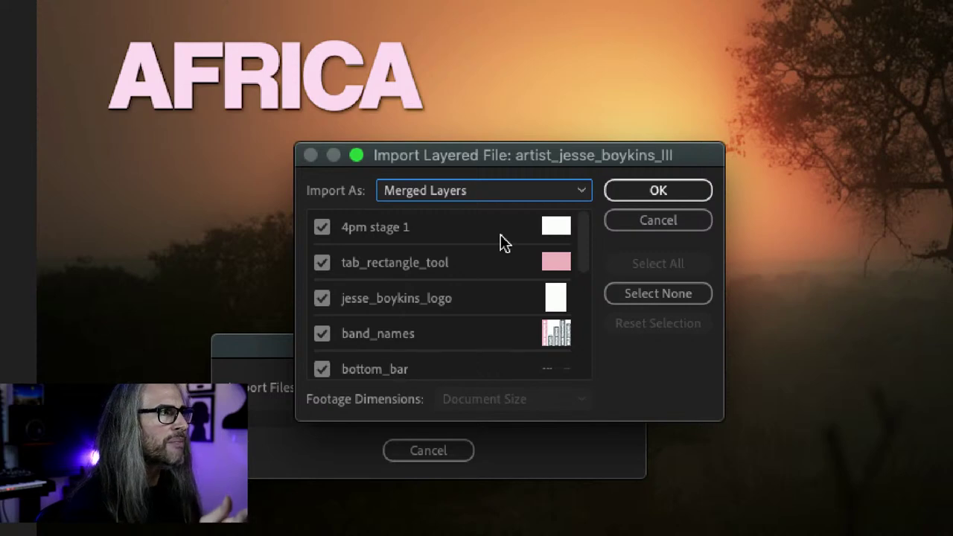
pyautogui.click(321, 227)
pyautogui.click(321, 263)
pyautogui.click(321, 227)
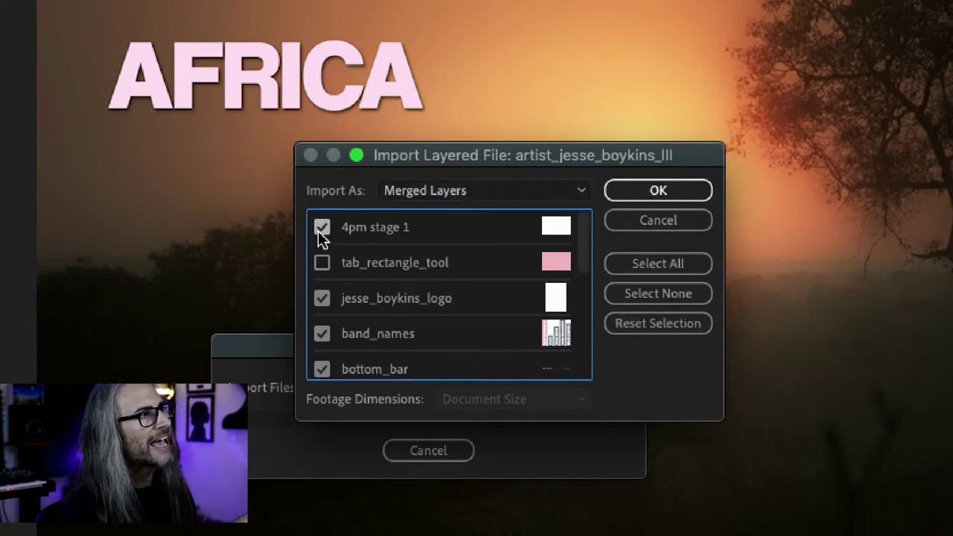
pyautogui.click(321, 263)
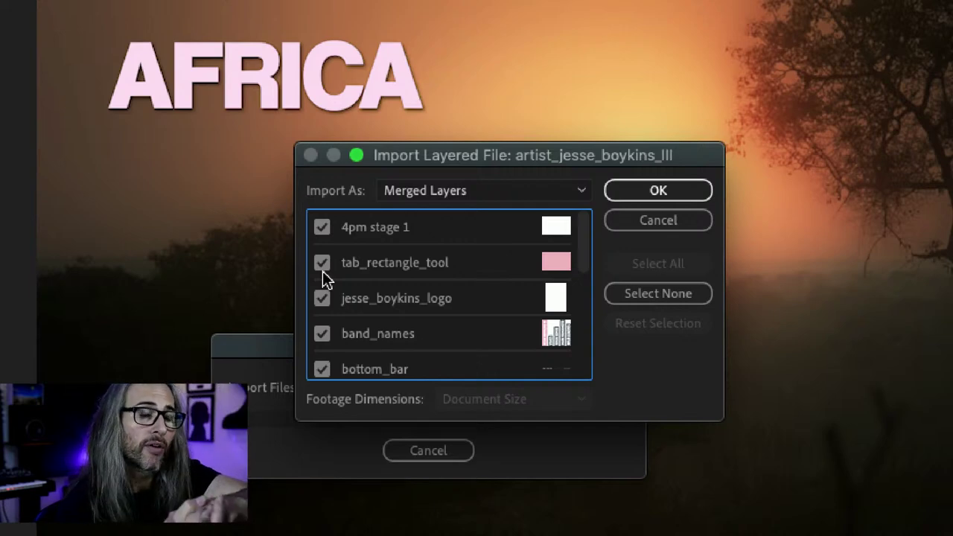
# - Switch the layered file import mode to Merge All Layers and back to Merged Layers
pyautogui.click(558, 191)
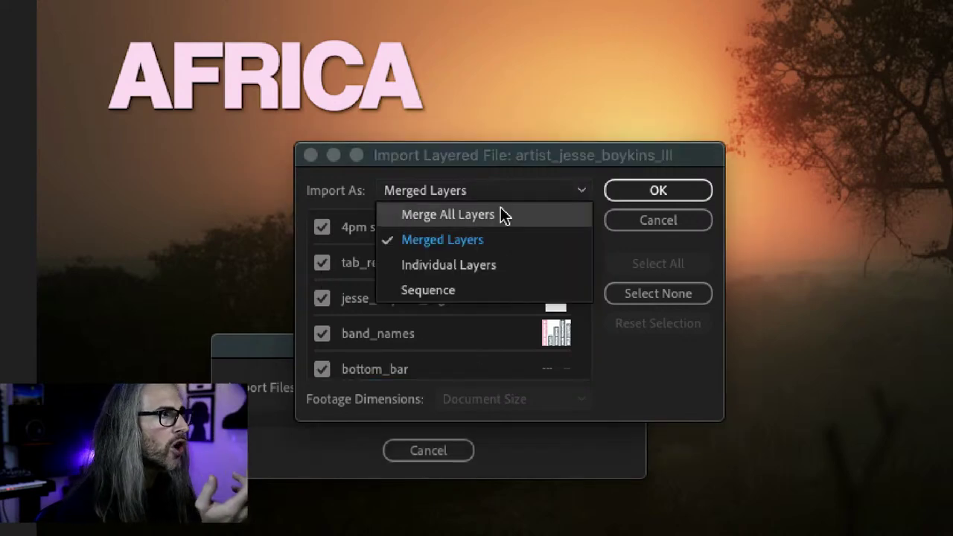
pyautogui.click(493, 214)
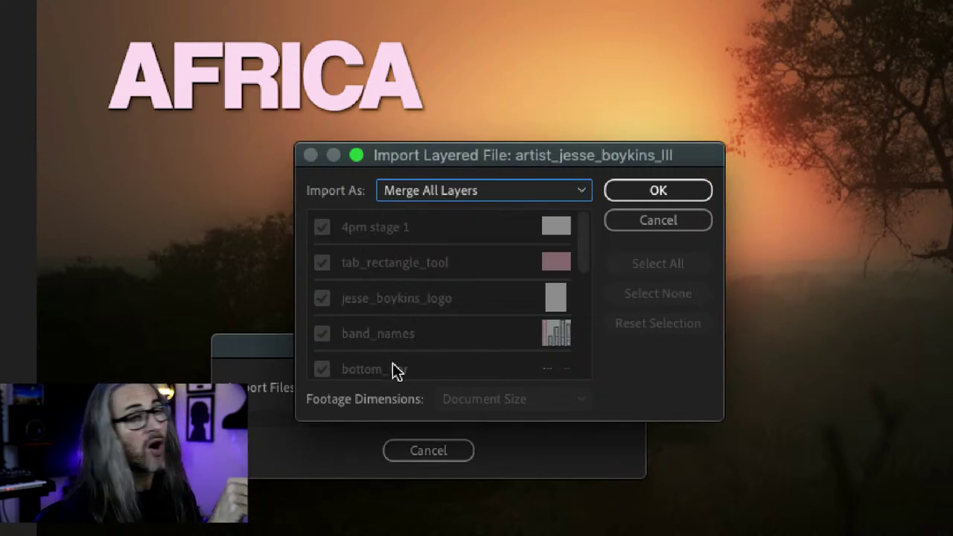
pyautogui.click(418, 192)
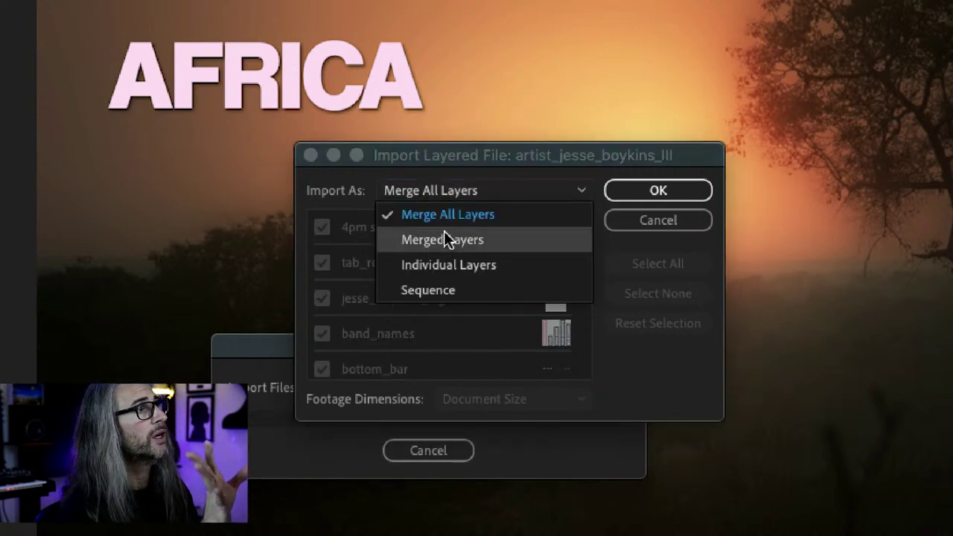
pyautogui.click(453, 239)
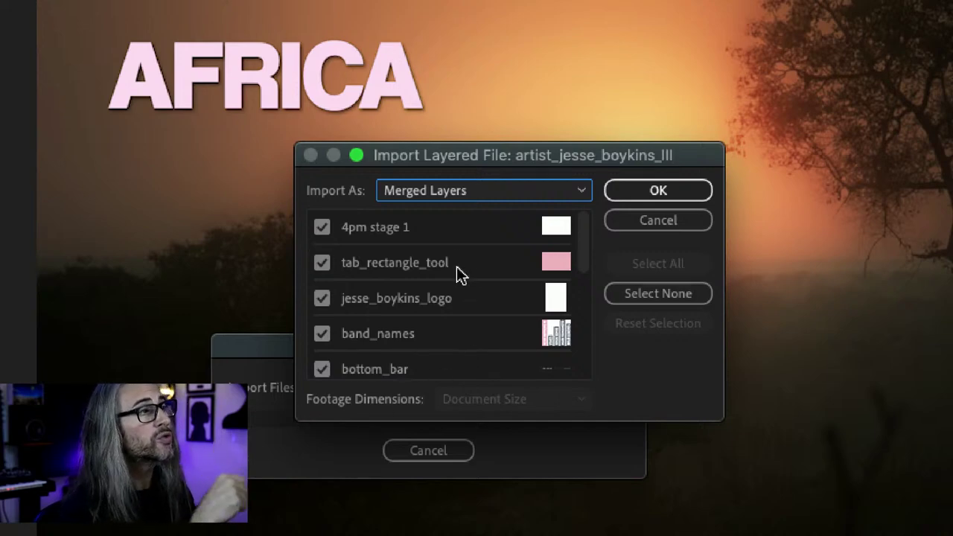
# - Set the import mode to Individual Layers and look through the layer list down to Background
pyautogui.click(449, 190)
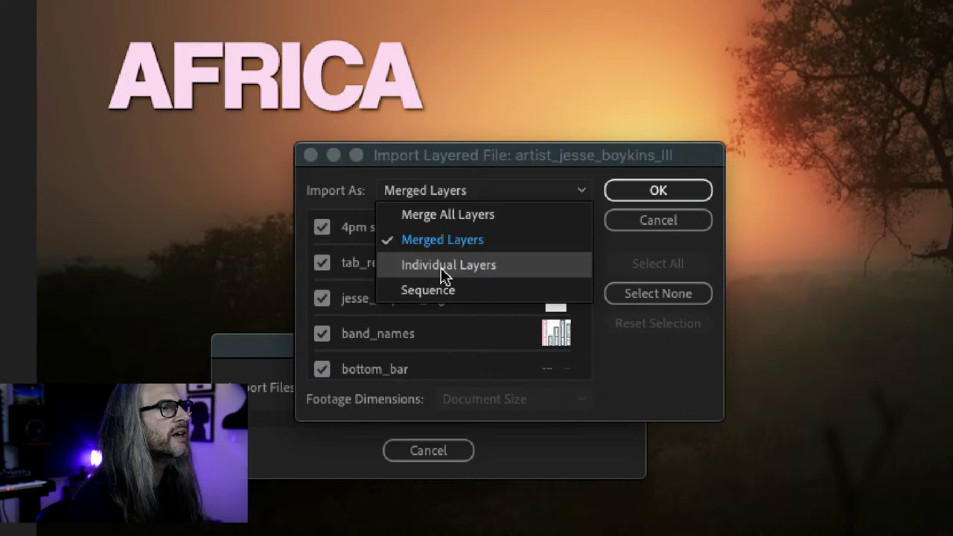
pyautogui.click(485, 275)
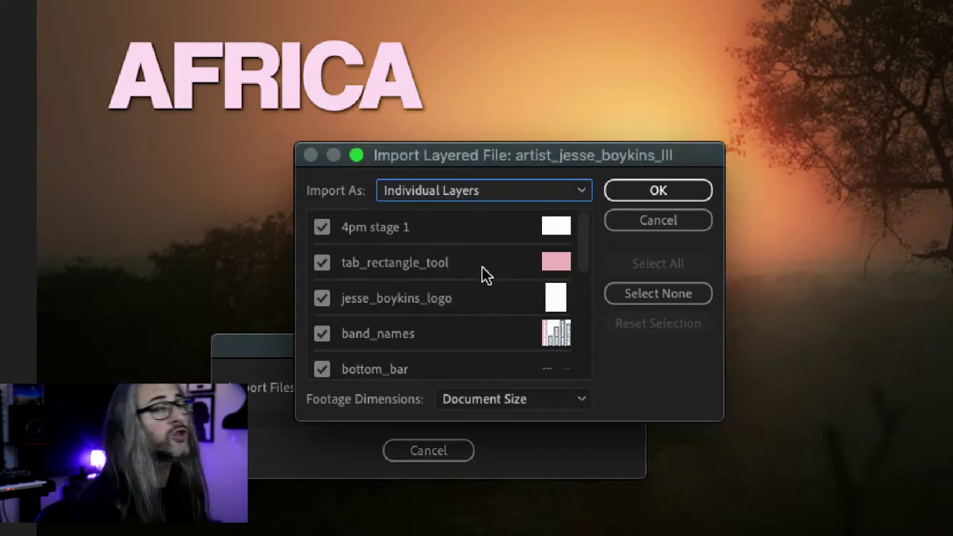
pyautogui.moveTo(578, 261); pyautogui.dragTo(588, 320)
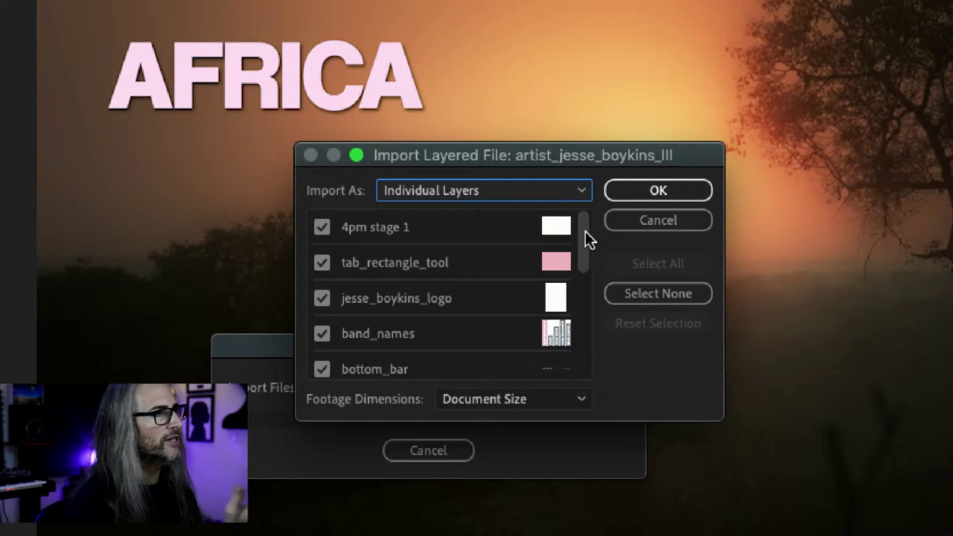
pyautogui.moveTo(588, 237); pyautogui.dragTo(598, 379)
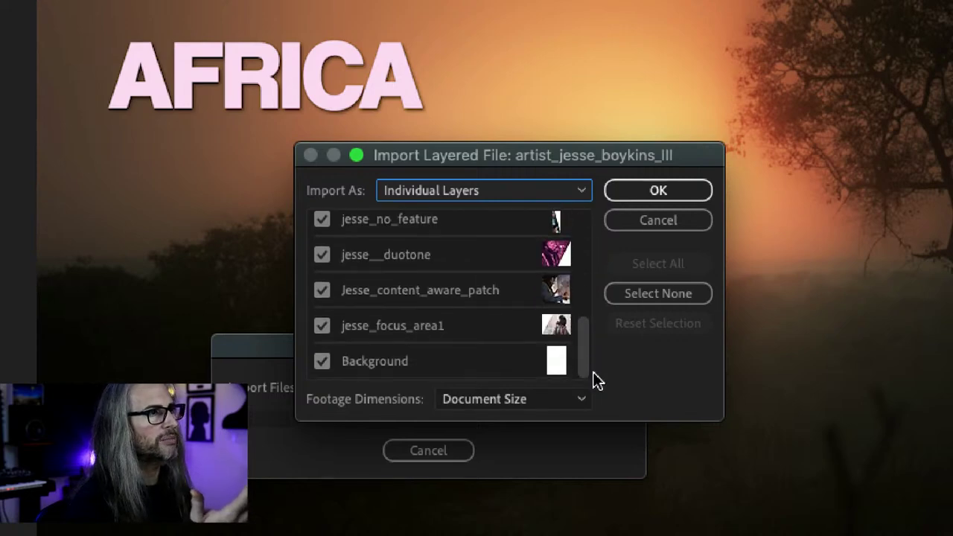
# - Import the layered Photoshop file as a Sequence with all layers included and Document Size footage dimensions
pyautogui.click(517, 198)
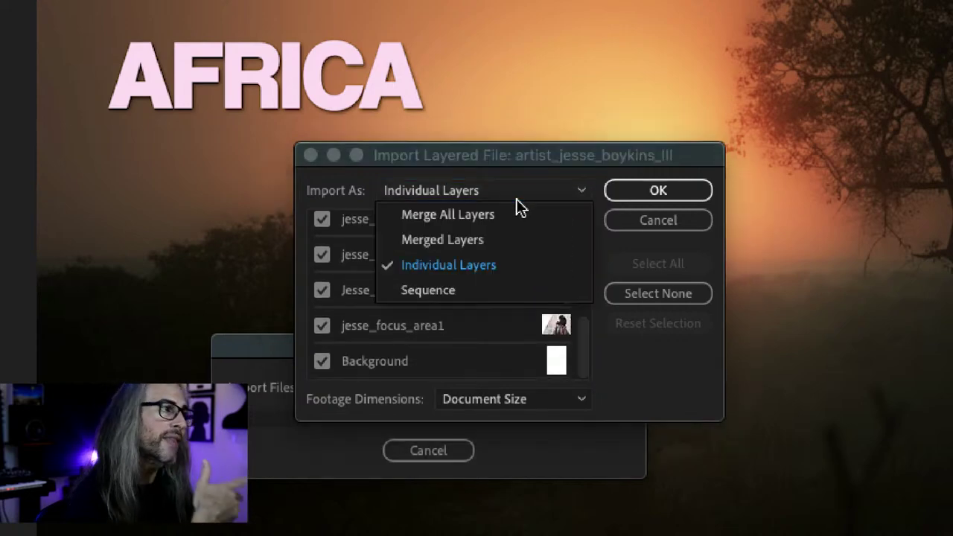
pyautogui.click(485, 291)
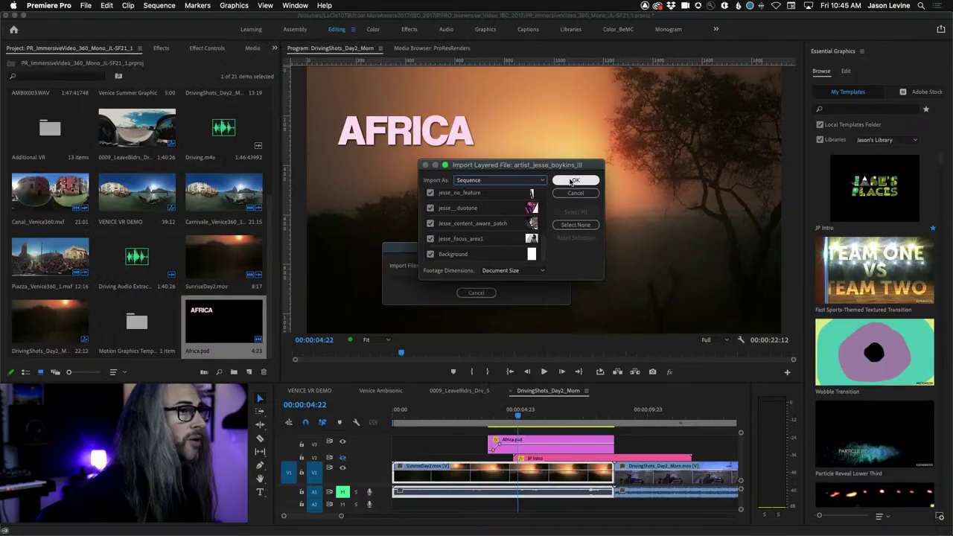
pyautogui.click(574, 181)
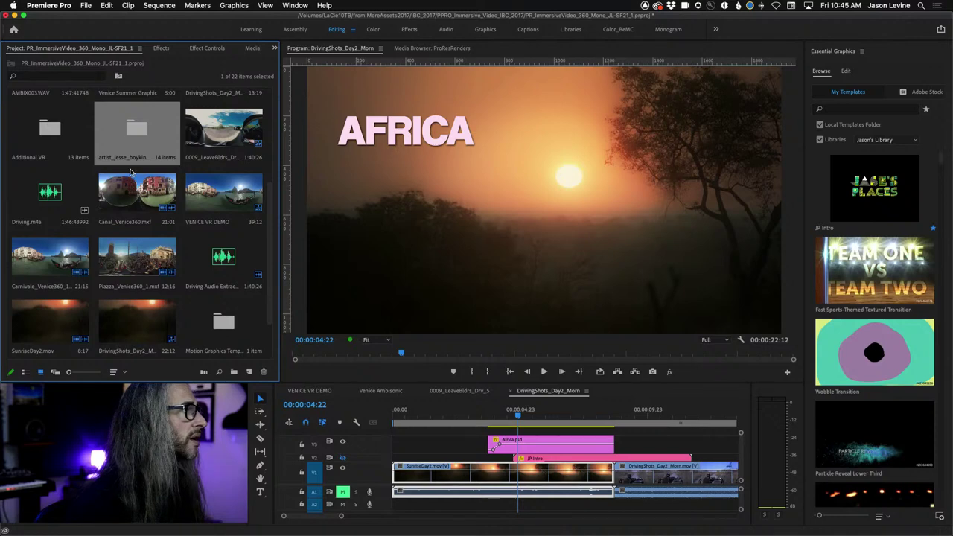
# - Open the imported artist_jesse_boykins_III bin and load its artist_jesse_boykins_III sequence in the timeline
pyautogui.doubleClick(136, 129)
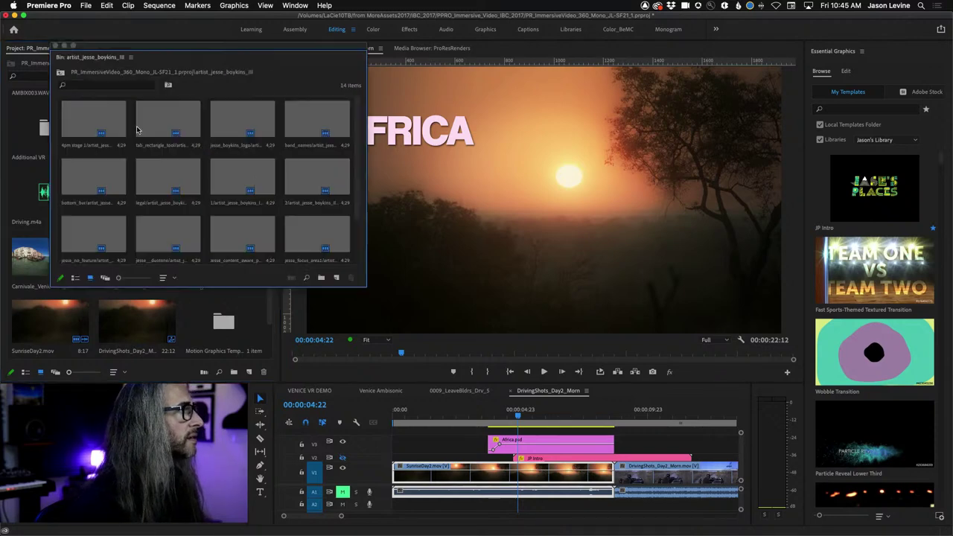
pyautogui.moveTo(359, 193); pyautogui.dragTo(362, 254)
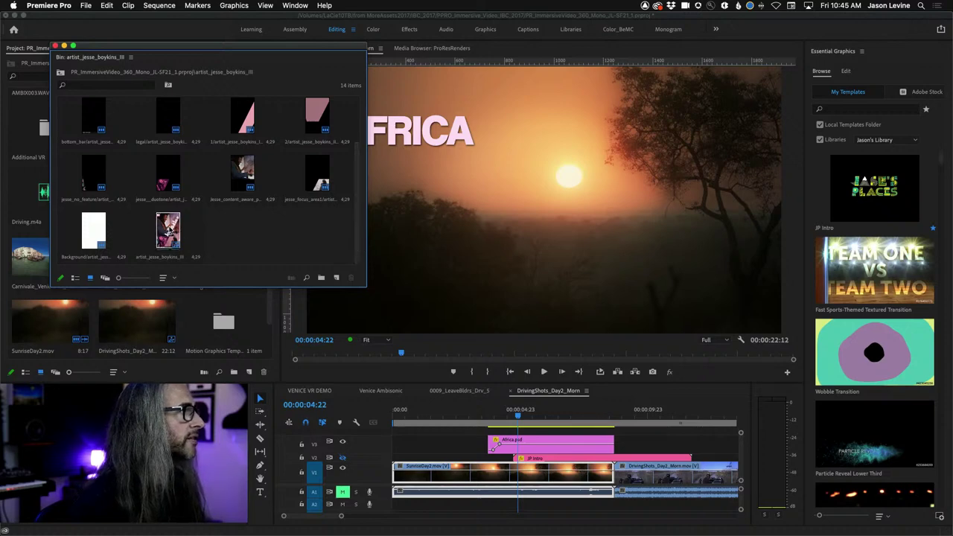
pyautogui.doubleClick(168, 232)
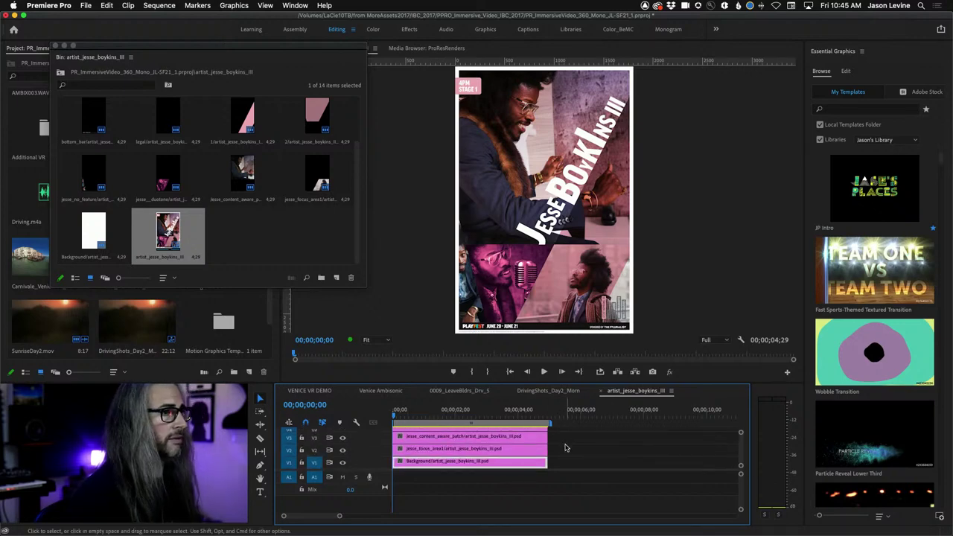
# - Dock the floating artist_jesse_boykins_III bin alongside the Project and Media Browser panels
pyautogui.press('`')
pyautogui.moveTo(82, 47); pyautogui.dragTo(234, 216)
pyautogui.press('`')
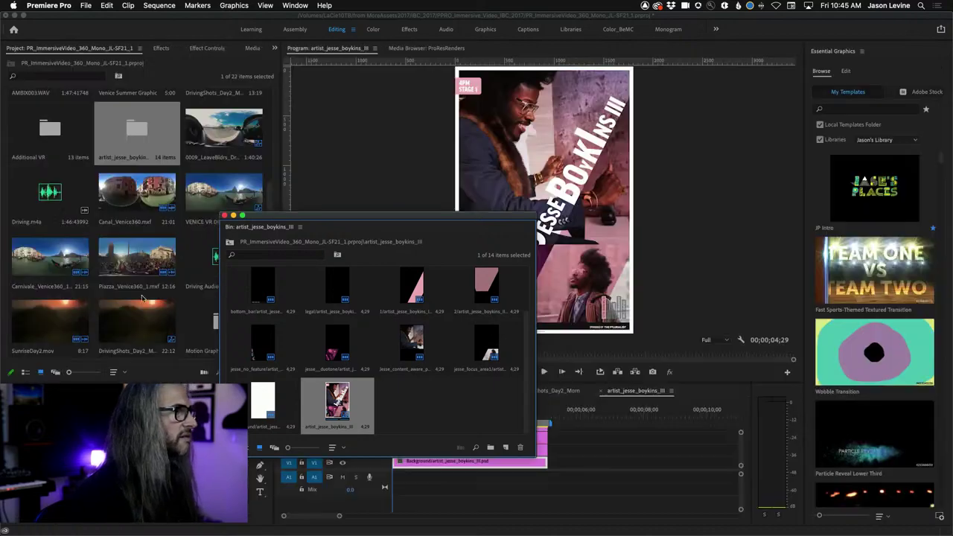
pyautogui.moveTo(262, 231); pyautogui.dragTo(174, 196)
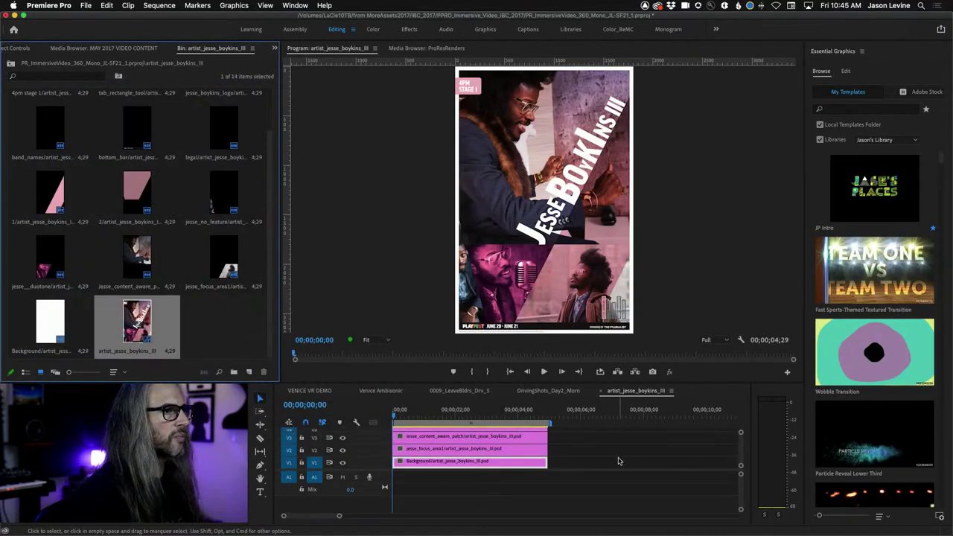
# - View the full stack of layer tracks, and enlarge the timeline and its video track area
pyautogui.press('`')
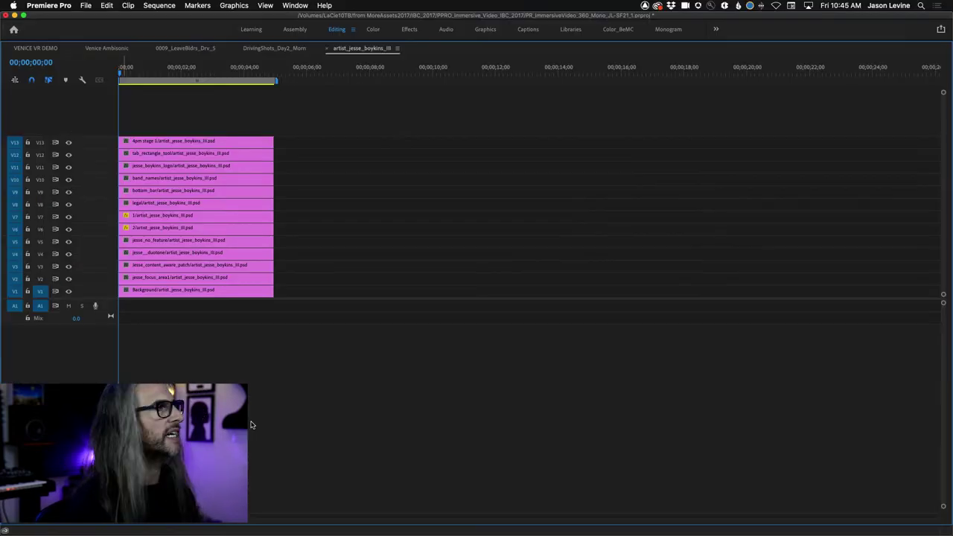
pyautogui.press('`')
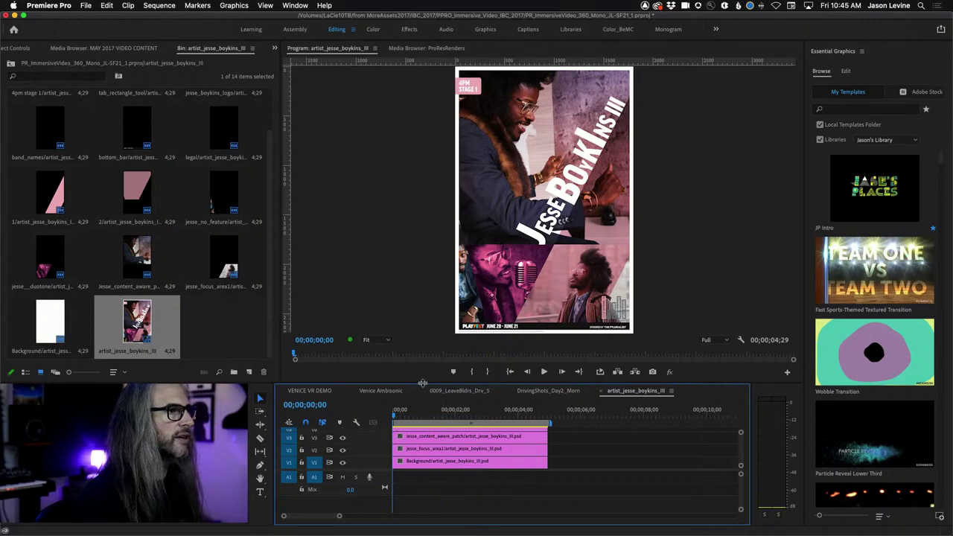
pyautogui.moveTo(423, 384); pyautogui.dragTo(441, 309)
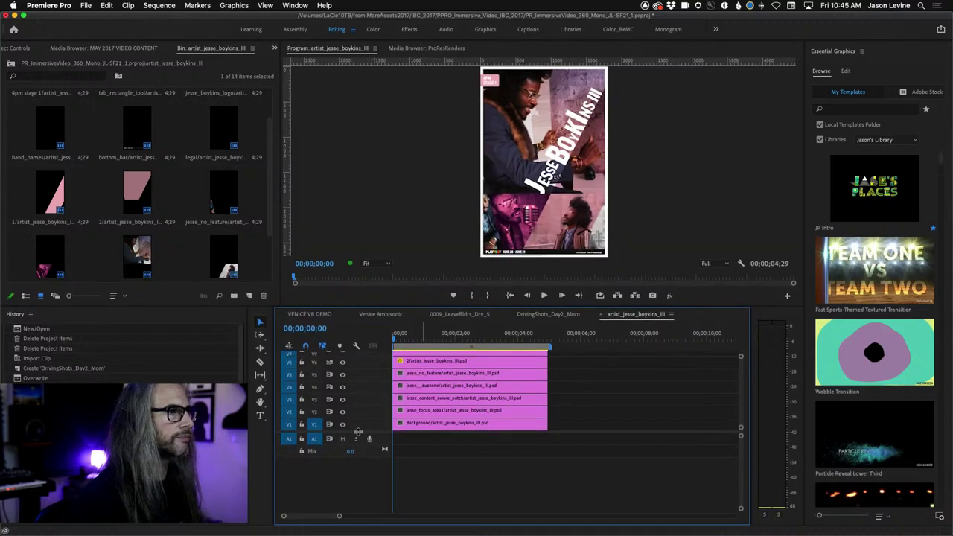
pyautogui.moveTo(359, 438); pyautogui.dragTo(357, 492)
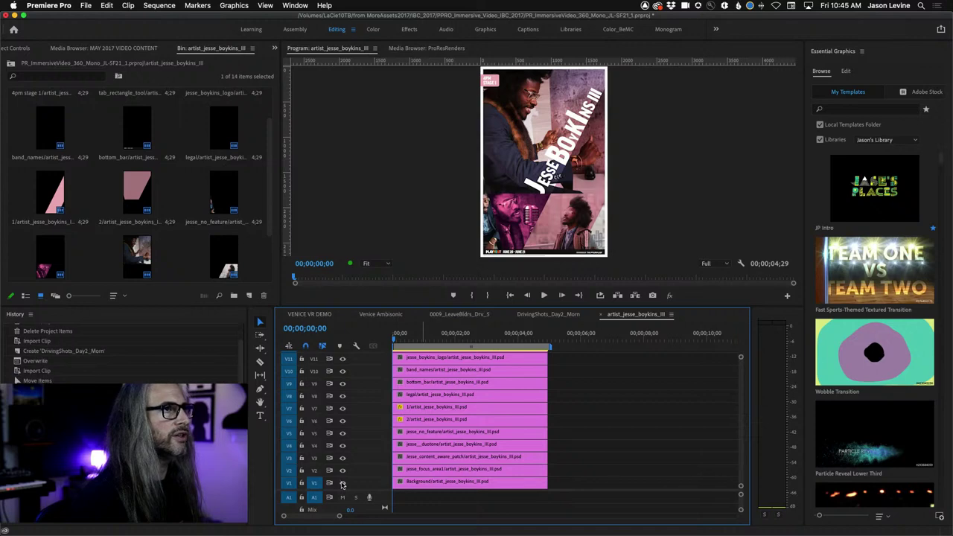
# - Turn off the output of the Background track V1, and toggle tracks V2 to V5 off and on to check each layer
pyautogui.click(342, 484)
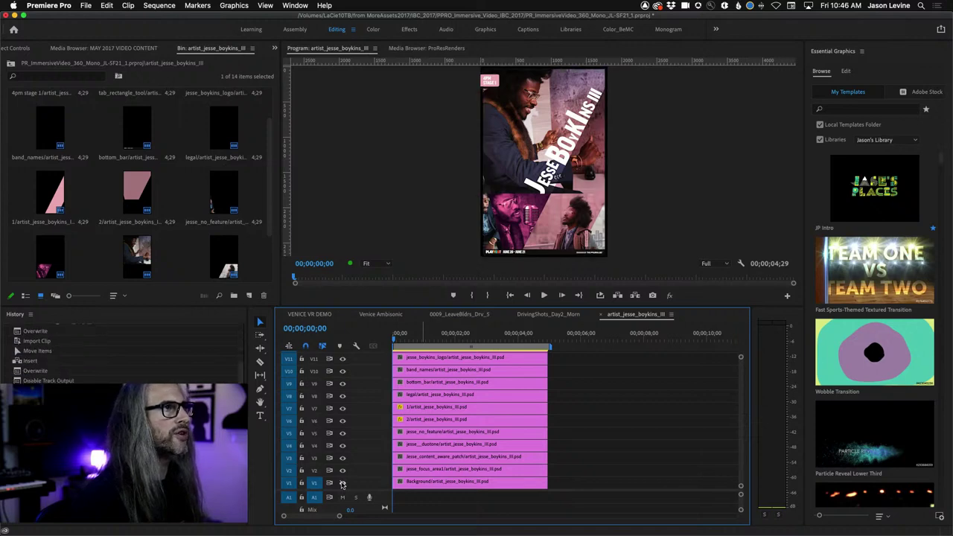
pyautogui.click(342, 470)
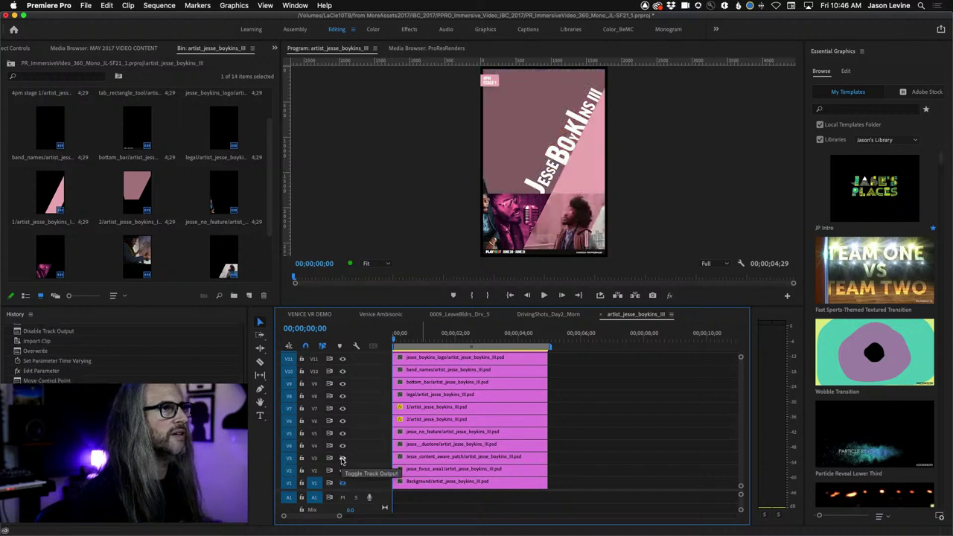
pyautogui.click(342, 458)
pyautogui.click(343, 446)
pyautogui.click(343, 445)
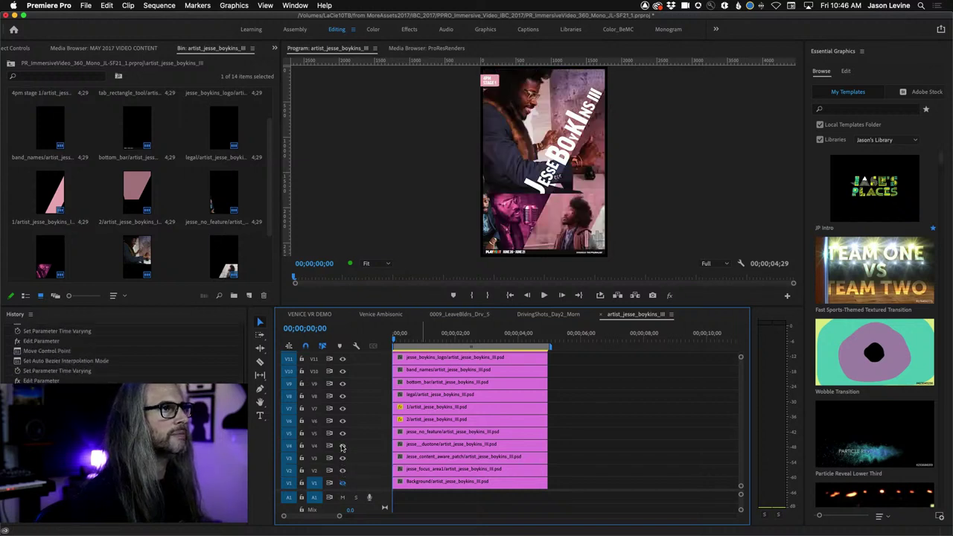
pyautogui.click(343, 435)
pyautogui.click(343, 436)
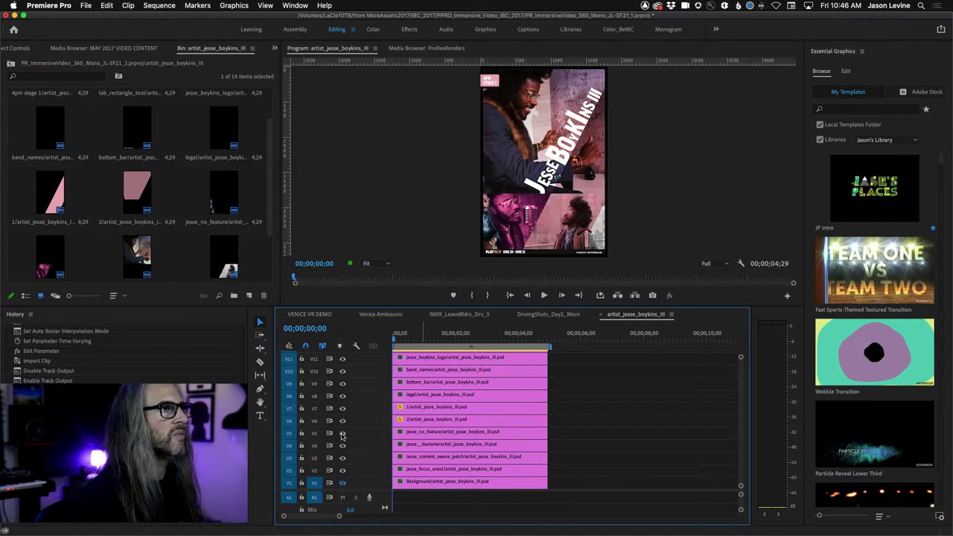
# - Toggle the output of tracks V5 to V8 off and on to check what each poster layer contributes
pyautogui.click(342, 436)
pyautogui.click(342, 436)
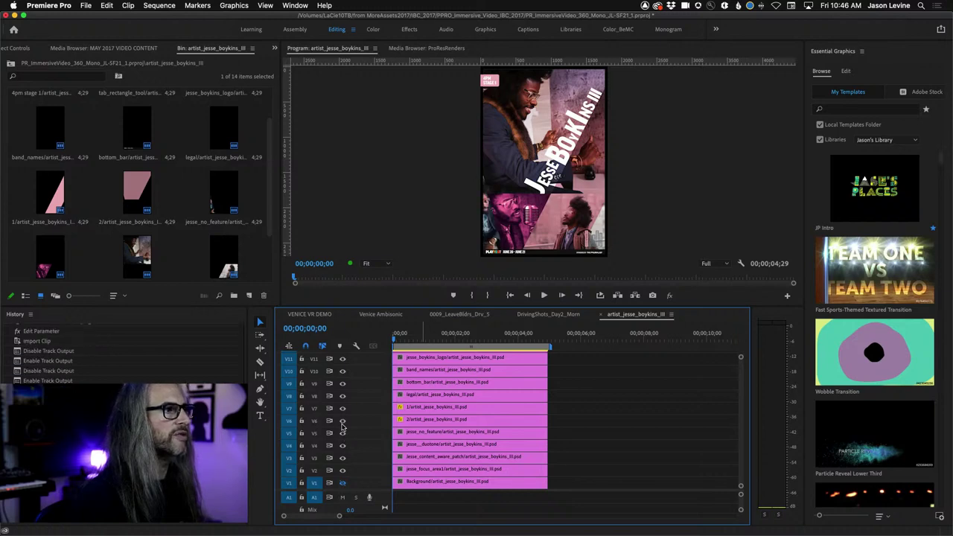
pyautogui.click(343, 421)
pyautogui.click(343, 421)
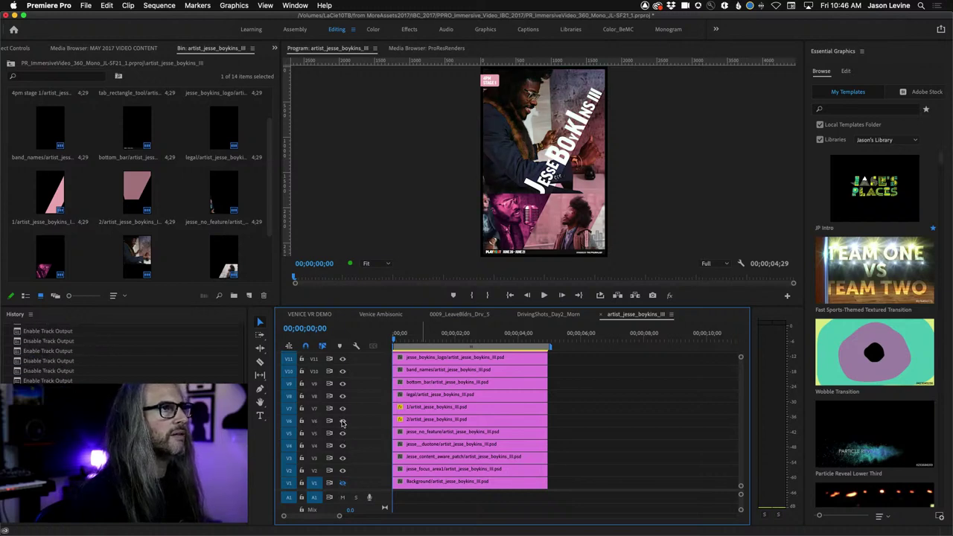
pyautogui.click(343, 421)
pyautogui.click(342, 421)
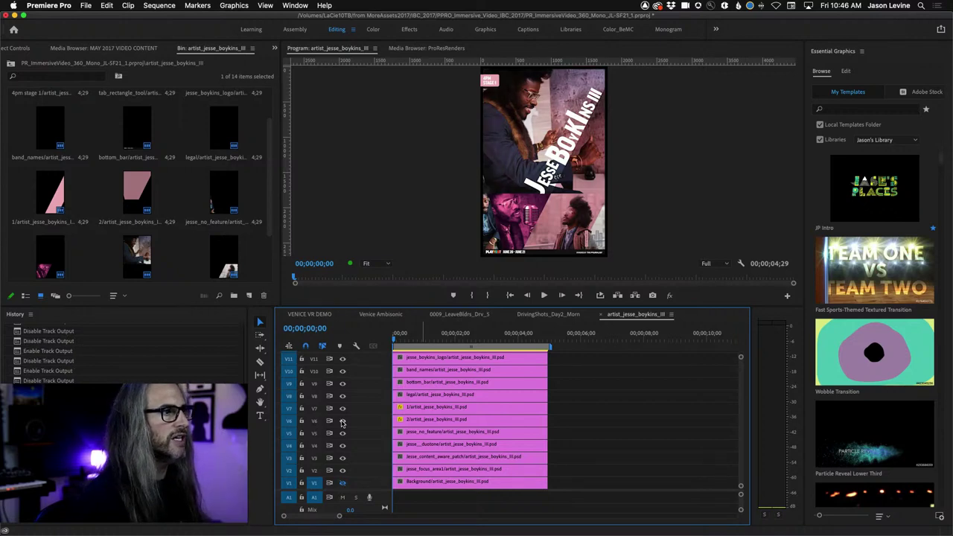
pyautogui.click(343, 409)
pyautogui.click(342, 409)
pyautogui.click(342, 409)
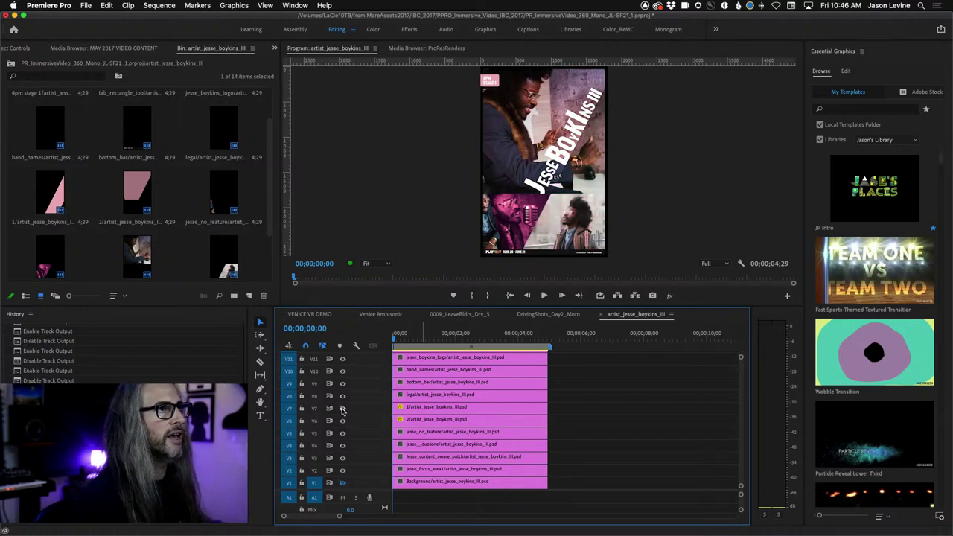
pyautogui.click(342, 409)
pyautogui.click(343, 409)
pyautogui.click(342, 409)
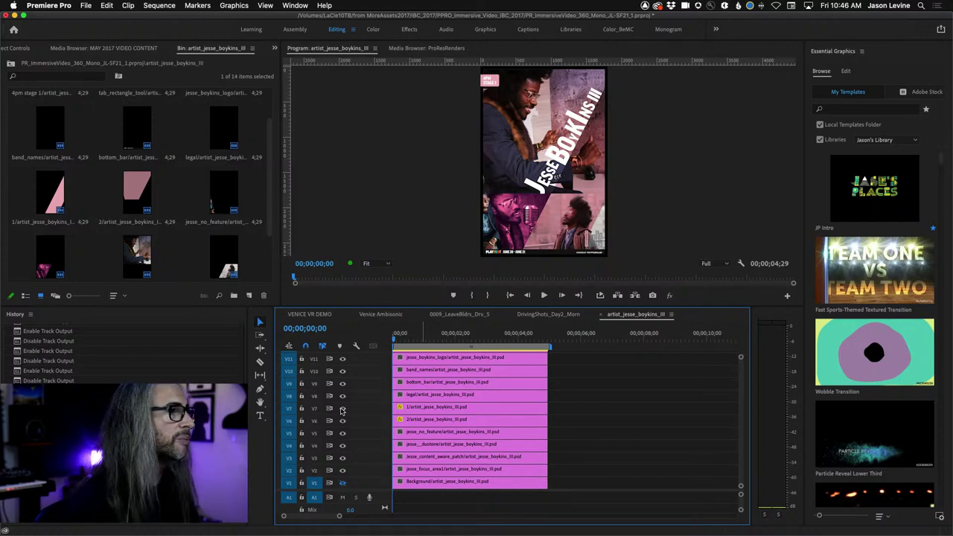
pyautogui.click(343, 396)
pyautogui.click(343, 397)
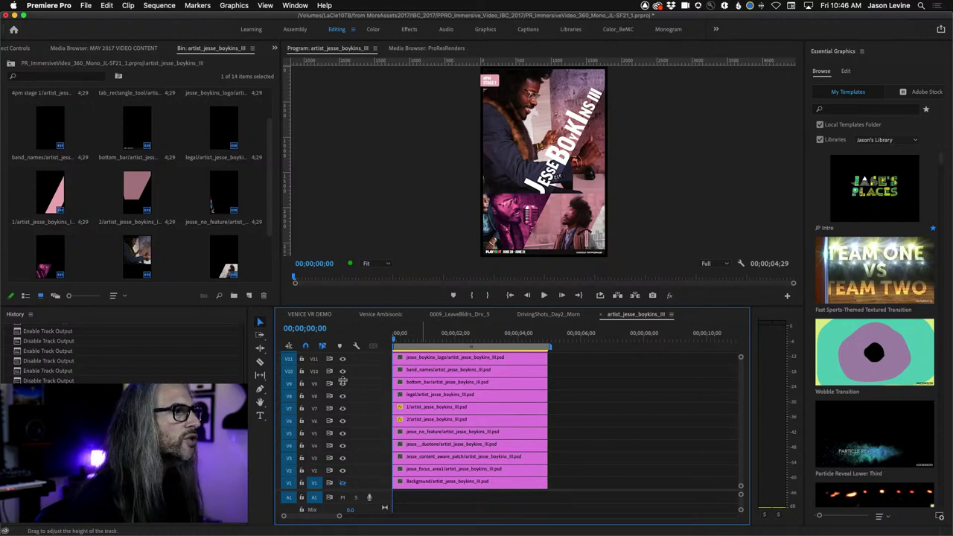
# - Check the V2 layer's visibility and add a 100% opacity keyframe at 00;00;00;20 to its jesse_focus_area1 clip
pyautogui.click(343, 470)
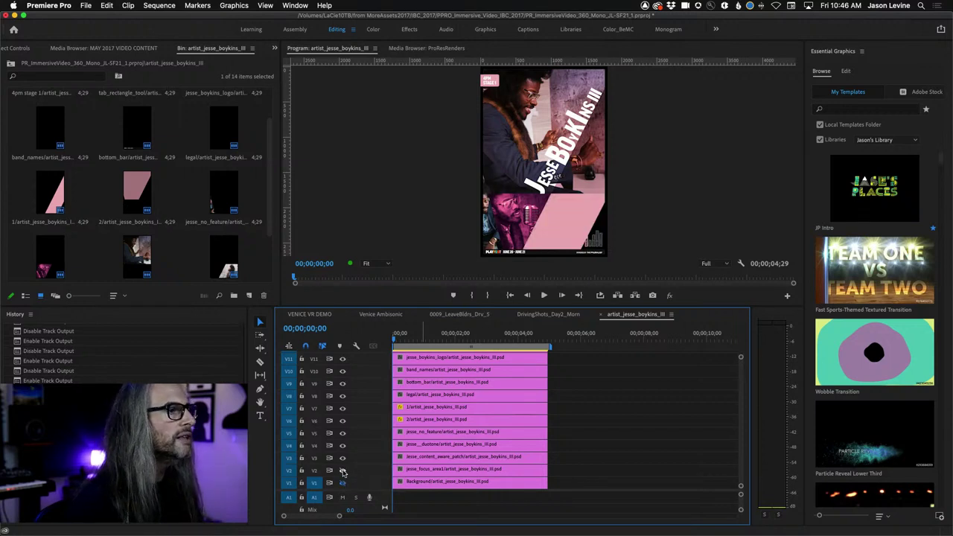
pyautogui.click(343, 470)
pyautogui.click(412, 470)
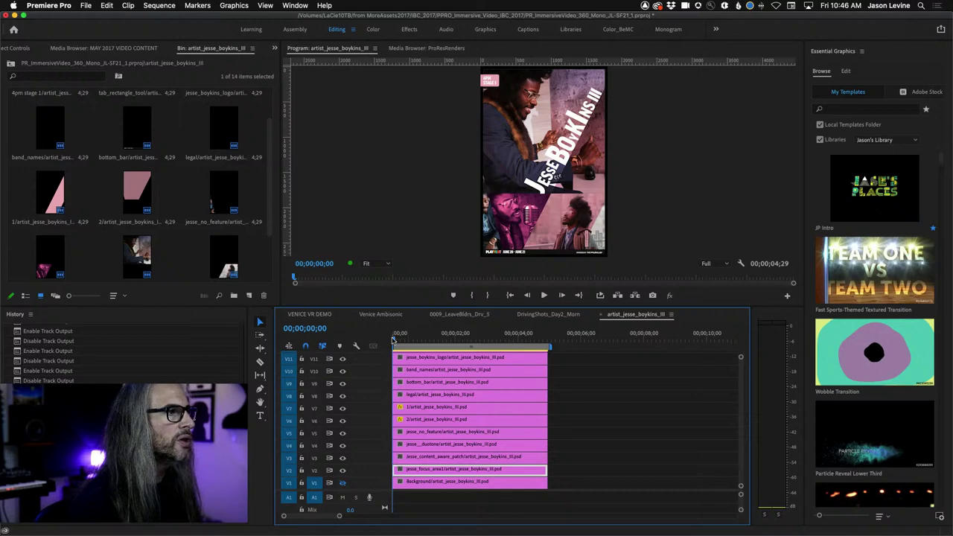
pyautogui.press('space')
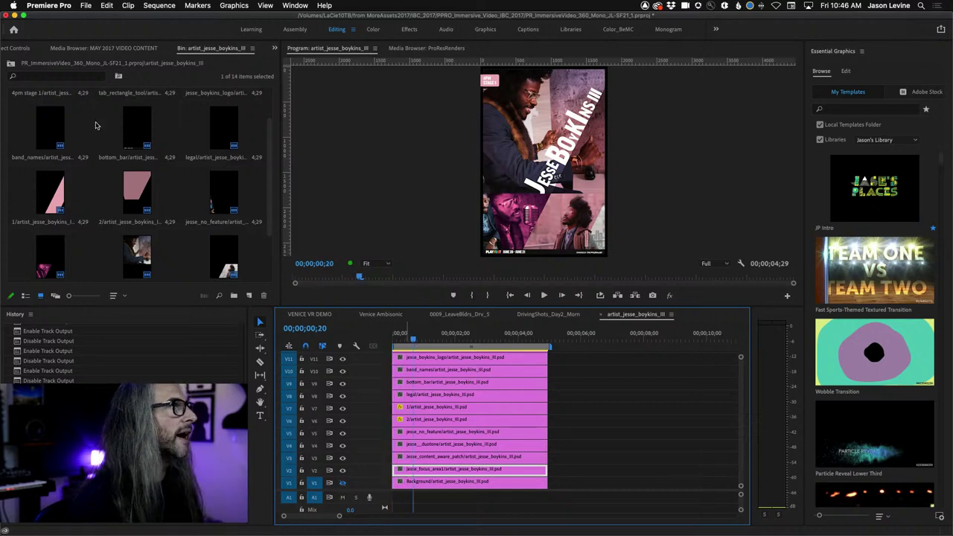
pyautogui.click(275, 48)
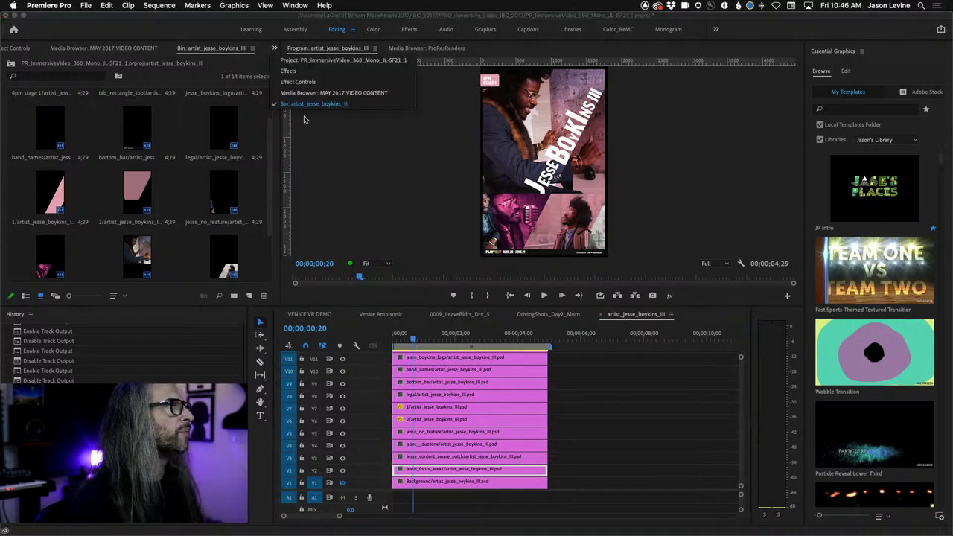
pyautogui.click(299, 82)
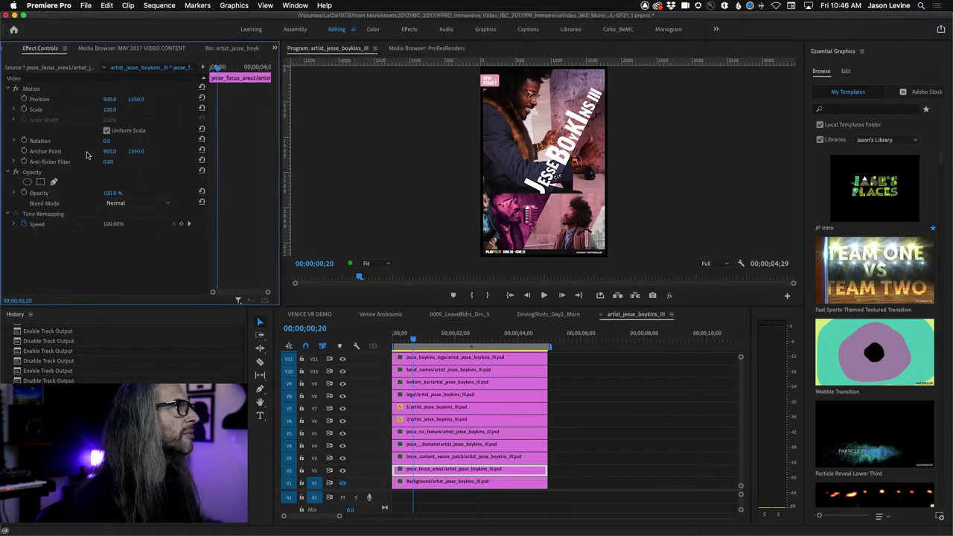
pyautogui.click(415, 472)
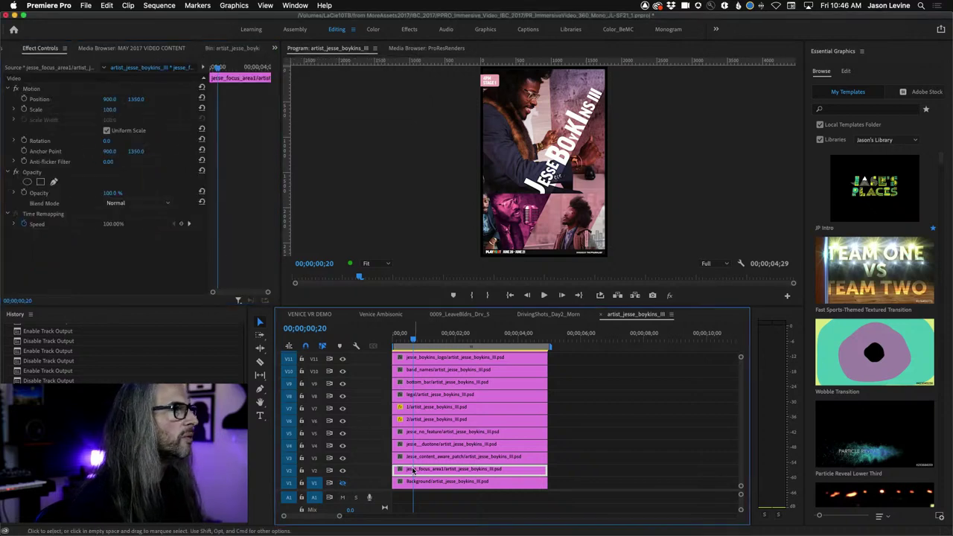
pyautogui.click(24, 194)
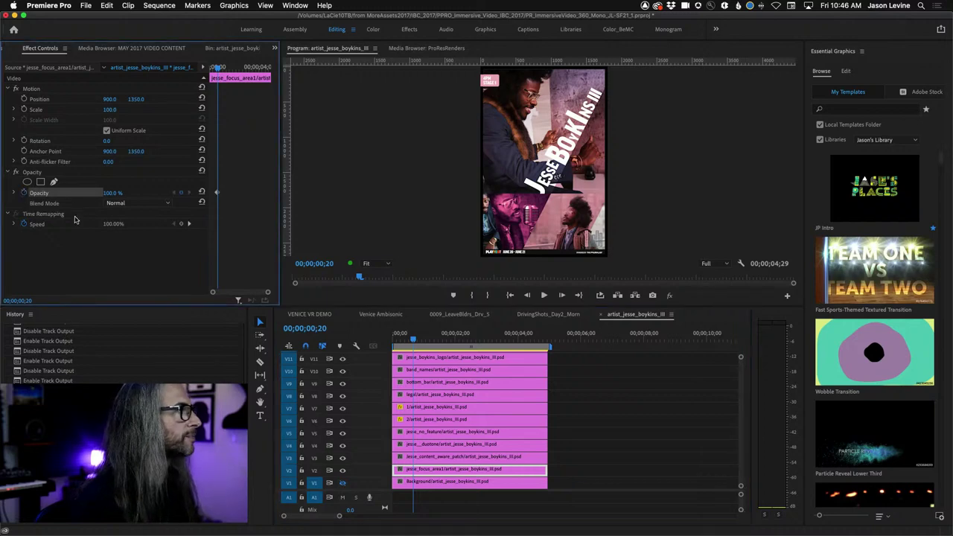
# - Lower the jesse_focus_area1 clip's opacity at the start of the sequence to create a fade-in, and preview it
pyautogui.moveTo(413, 339); pyautogui.dragTo(393, 340)
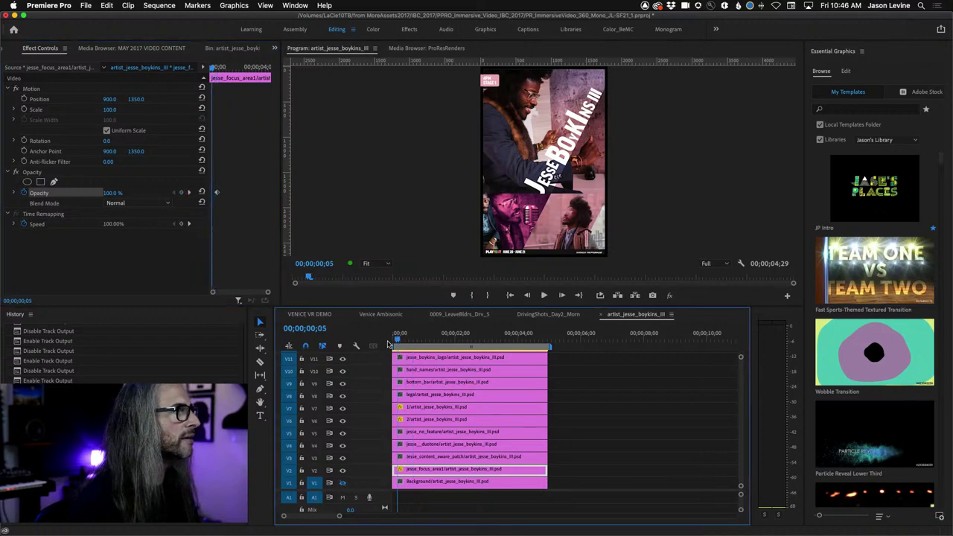
pyautogui.moveTo(114, 192); pyautogui.dragTo(75, 191)
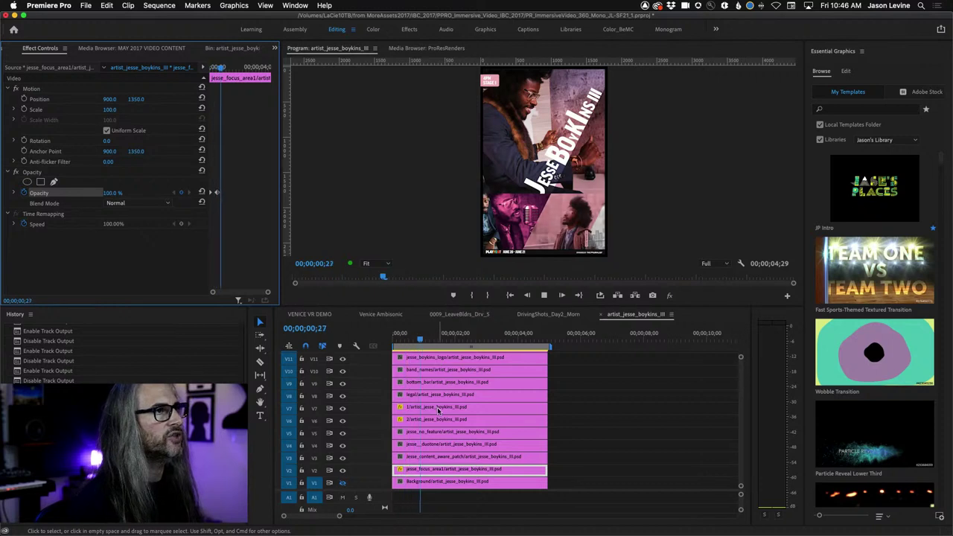
pyautogui.click(431, 339)
pyautogui.moveTo(432, 339)
pyautogui.mouseDown()
pyautogui.moveTo(380, 341)
pyautogui.moveTo(424, 341)
pyautogui.mouseUp()
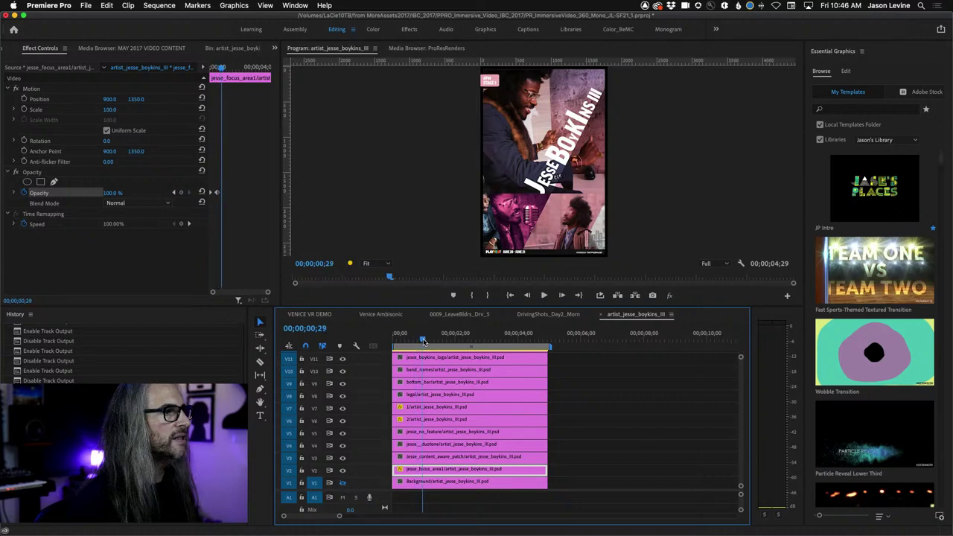
# - Fade in the jesse_content_aware_patch clip on V3, lowering its opacity at about 00;00;00;13 and keyframing 100% at 00;00;01;01
pyautogui.click(342, 458)
pyautogui.click(343, 458)
pyautogui.click(455, 457)
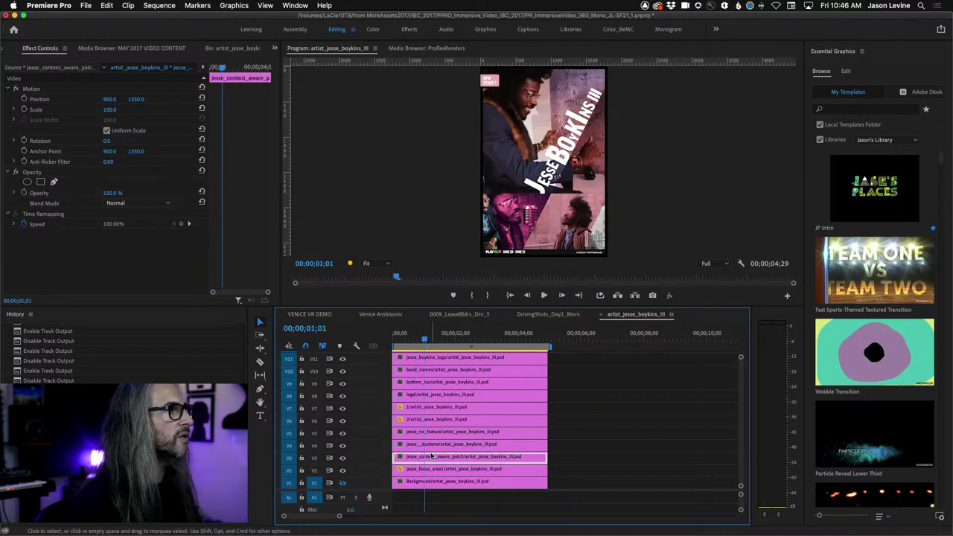
pyautogui.click(26, 194)
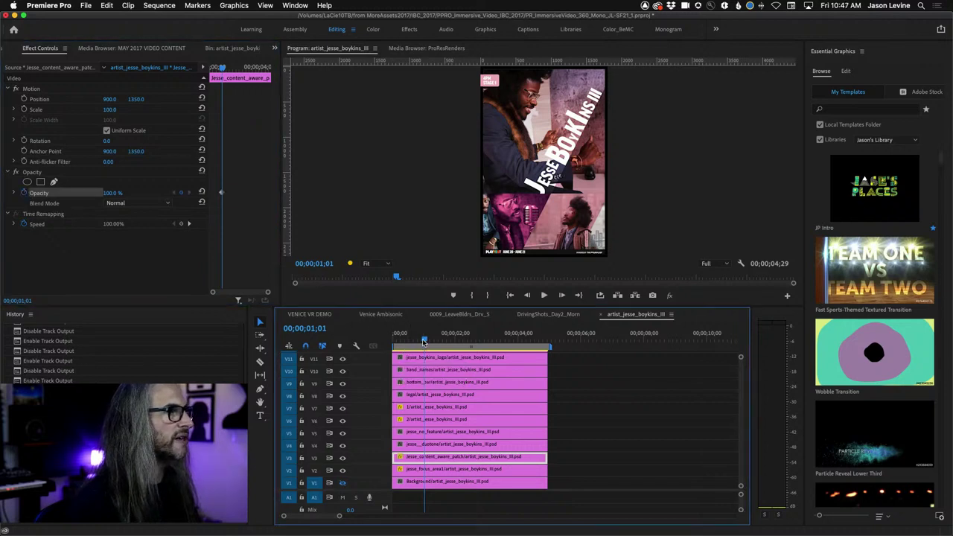
pyautogui.moveTo(424, 341); pyautogui.dragTo(406, 340)
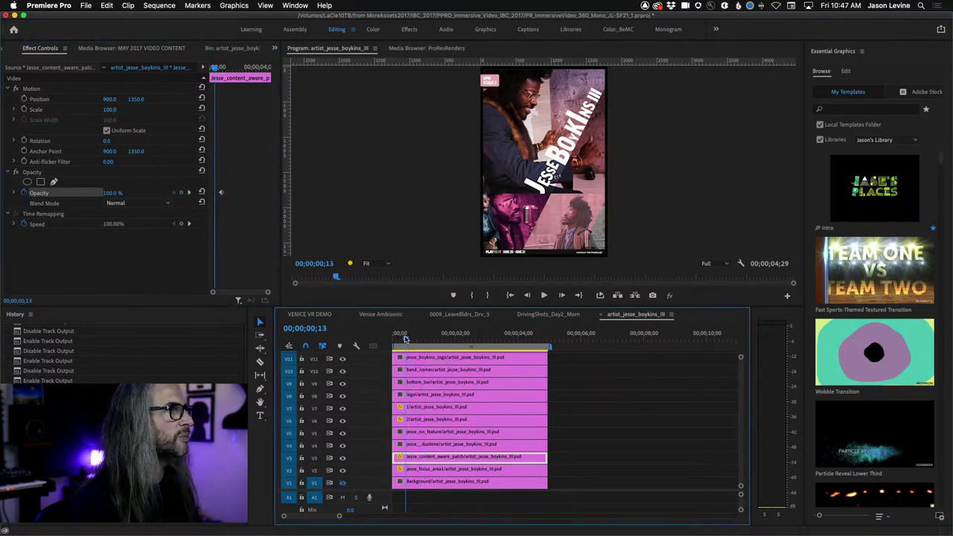
pyautogui.moveTo(104, 193); pyautogui.dragTo(45, 193)
pyautogui.moveTo(403, 339); pyautogui.dragTo(431, 340)
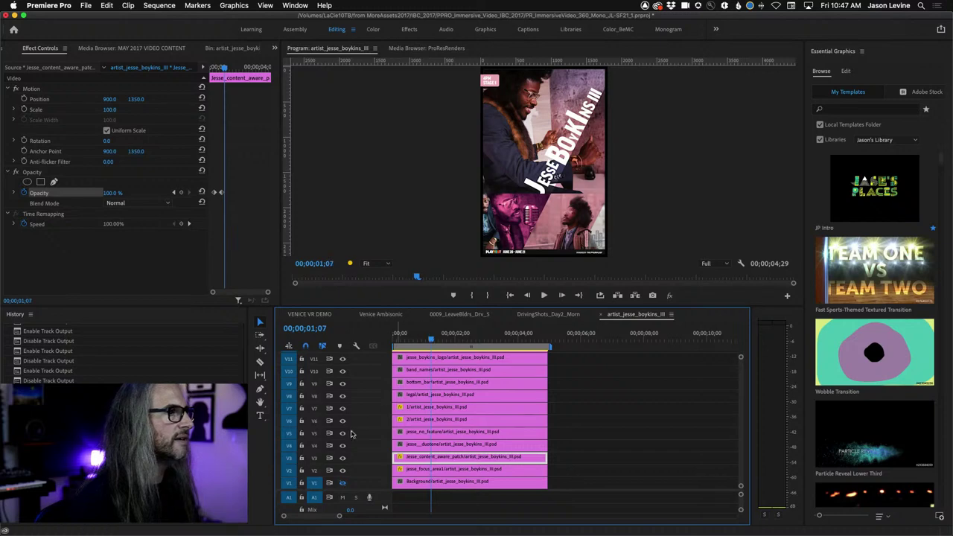
# - Fade in the jesse__duotone clip on V4 with opacity keyframes of 0% at 00;00;00;19 and 100% at 00;00;01;07
pyautogui.click(395, 445)
pyautogui.click(343, 445)
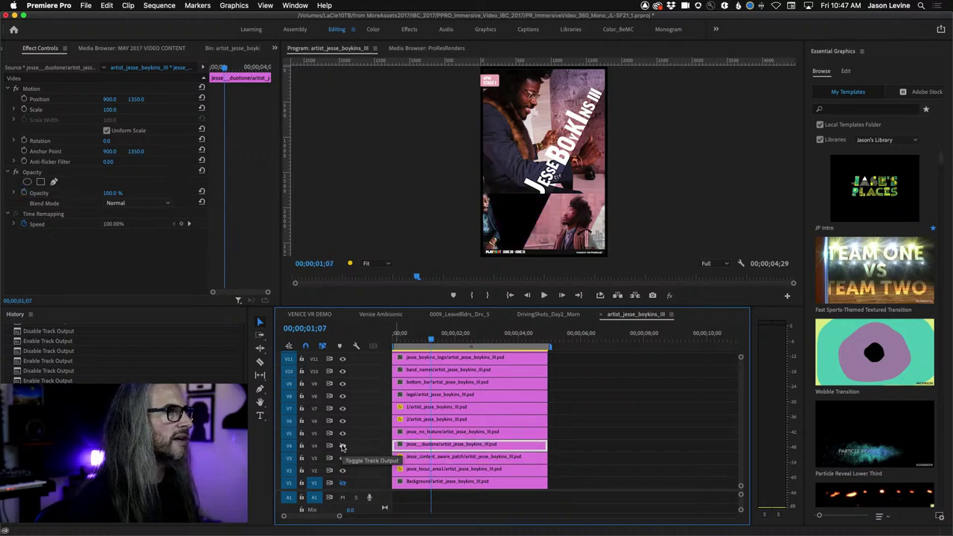
pyautogui.click(342, 445)
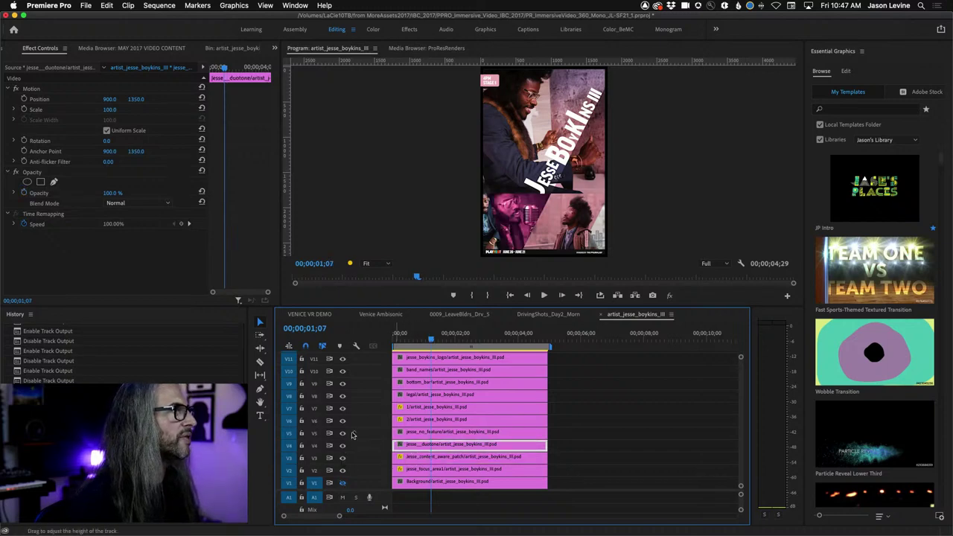
pyautogui.click(25, 193)
pyautogui.moveTo(429, 341); pyautogui.dragTo(412, 343)
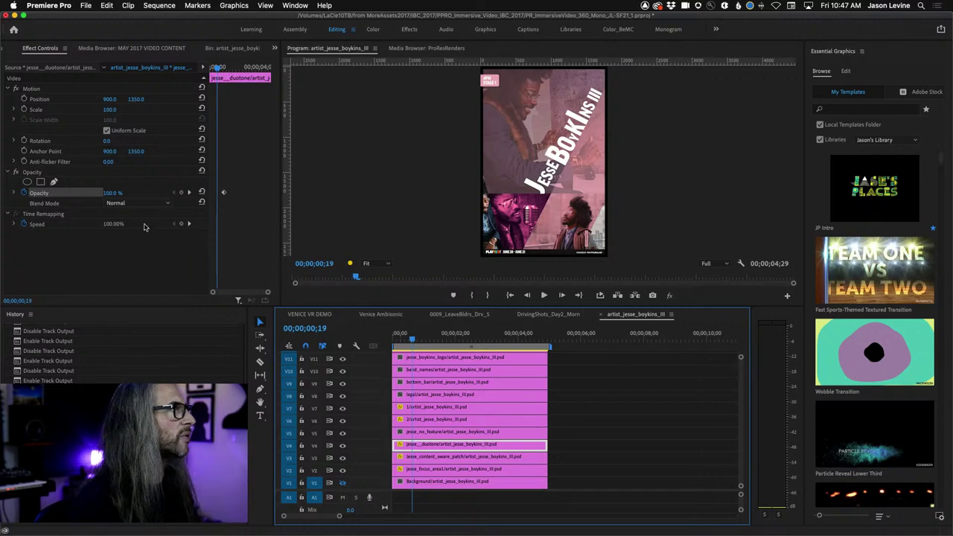
pyautogui.moveTo(113, 195); pyautogui.dragTo(45, 195)
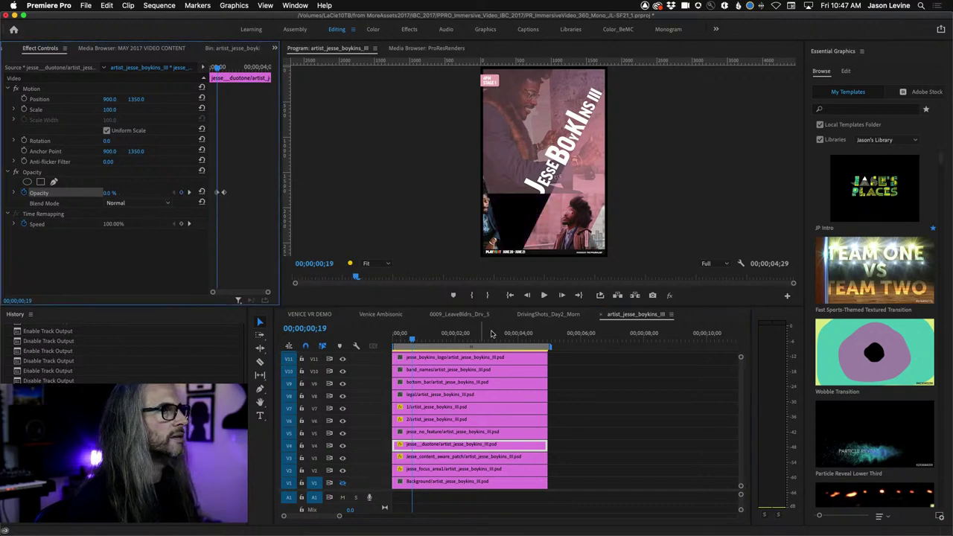
pyautogui.moveTo(409, 347)
pyautogui.mouseDown()
pyautogui.moveTo(445, 344)
pyautogui.moveTo(418, 344)
pyautogui.mouseUp()
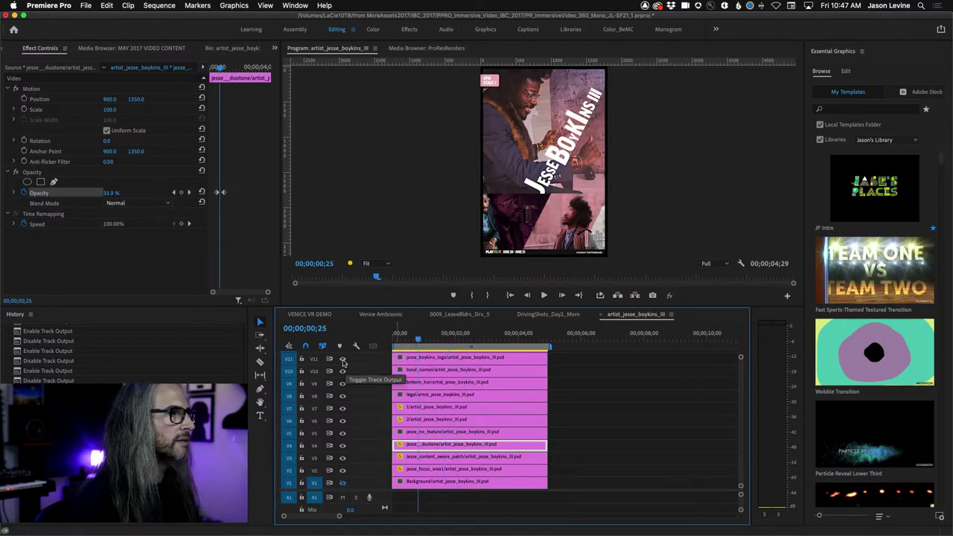
# - Fade in the jesse_boykins_logo clip on V11 with opacity keyframes of 4% at 00;00;00;14 and 100% at 00;00;01;24
pyautogui.press('space')
pyautogui.press('space')
pyautogui.click(423, 359)
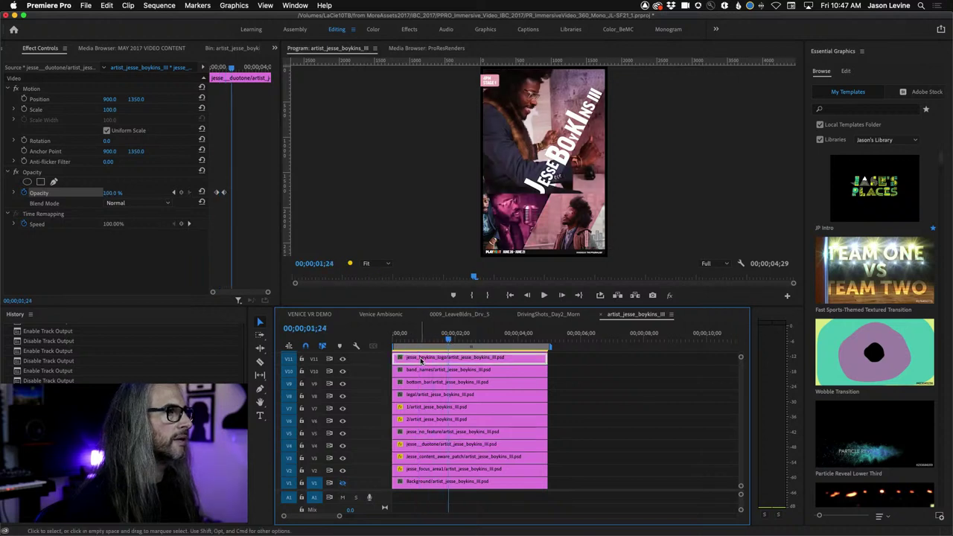
pyautogui.click(24, 193)
pyautogui.moveTo(447, 338); pyautogui.dragTo(393, 339)
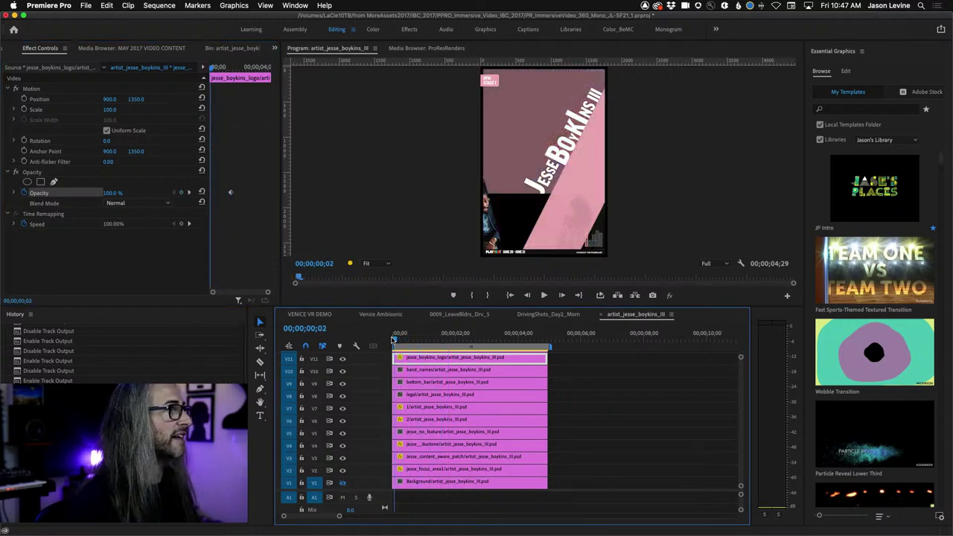
pyautogui.press('space')
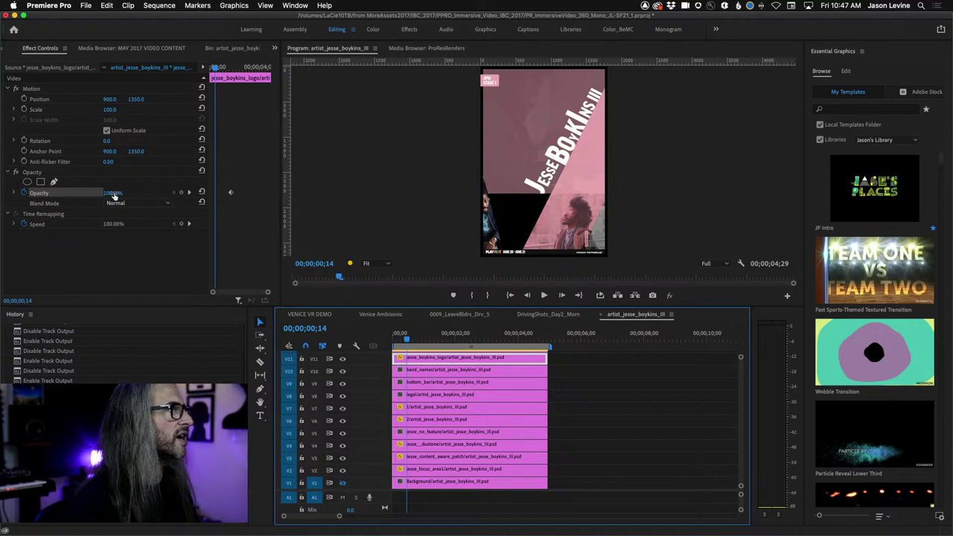
pyautogui.moveTo(113, 196); pyautogui.dragTo(45, 195)
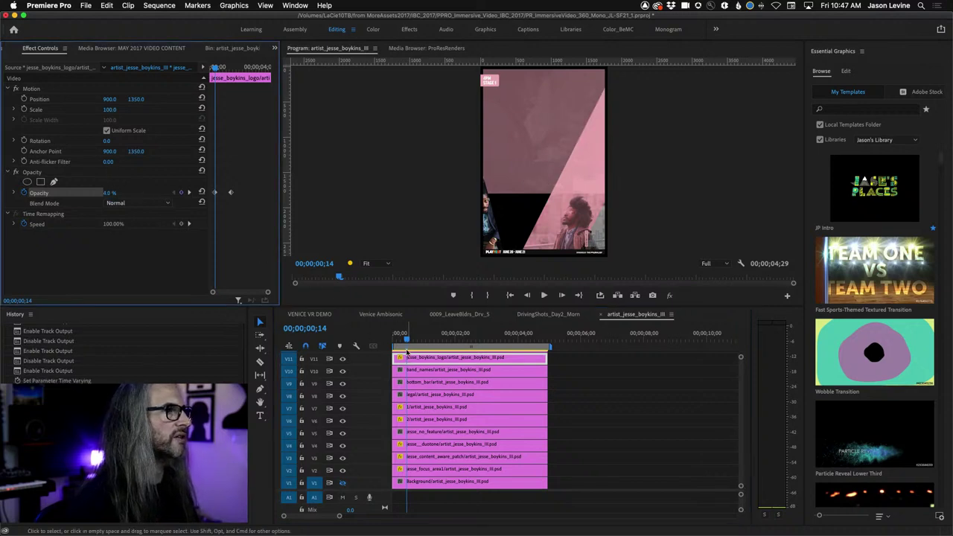
# - Play the animated poster sequence and enlarge the Program Monitor for a bigger preview
pyautogui.click(415, 323)
pyautogui.press('space')
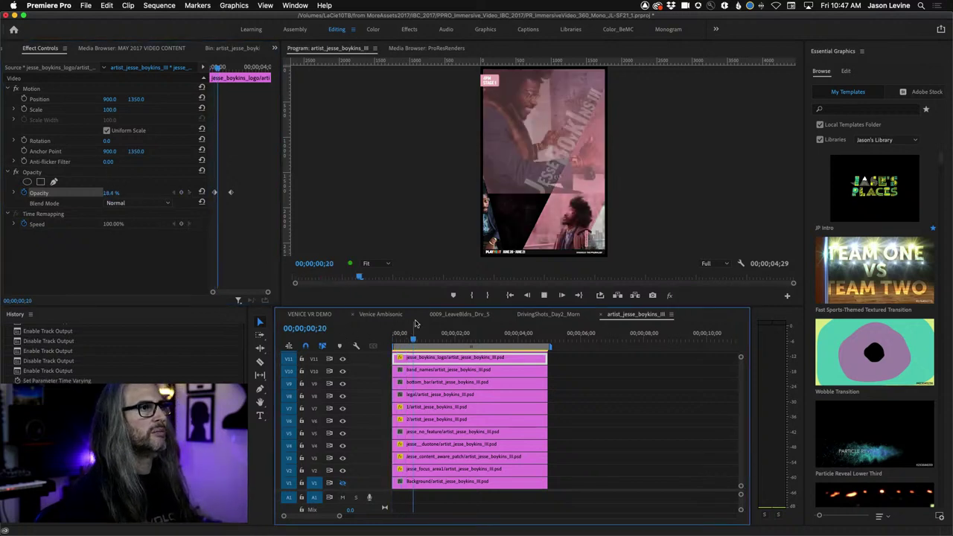
pyautogui.moveTo(515, 307); pyautogui.dragTo(477, 412)
pyautogui.moveTo(451, 444); pyautogui.dragTo(332, 450)
pyautogui.press('space')
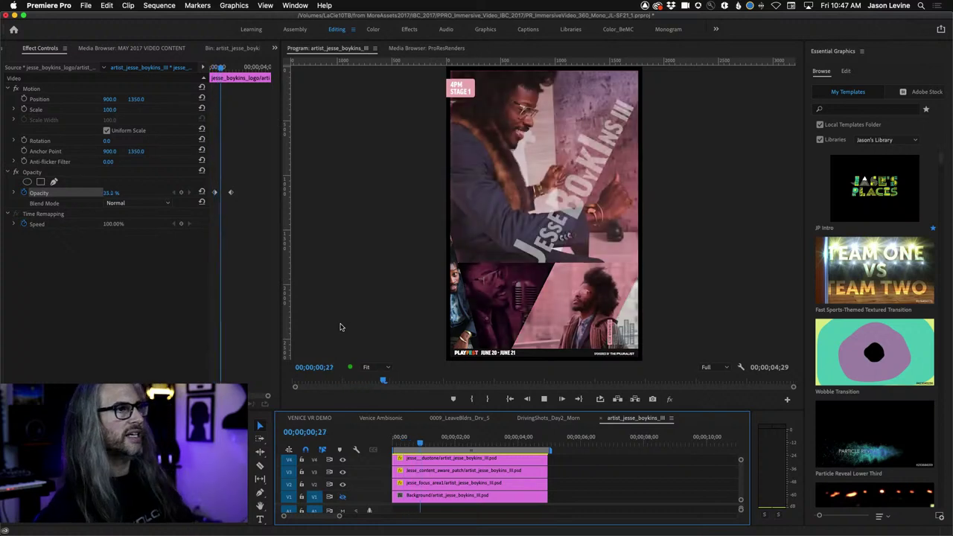
# - Shuttle playback backward and forward through the sequence to review the layer fade-ins
pyautogui.press('j')
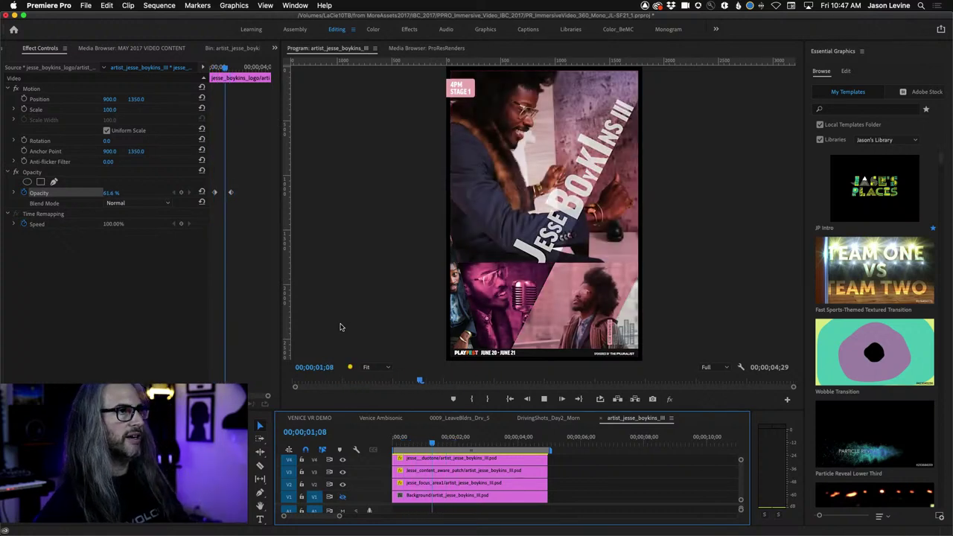
pyautogui.press('l')
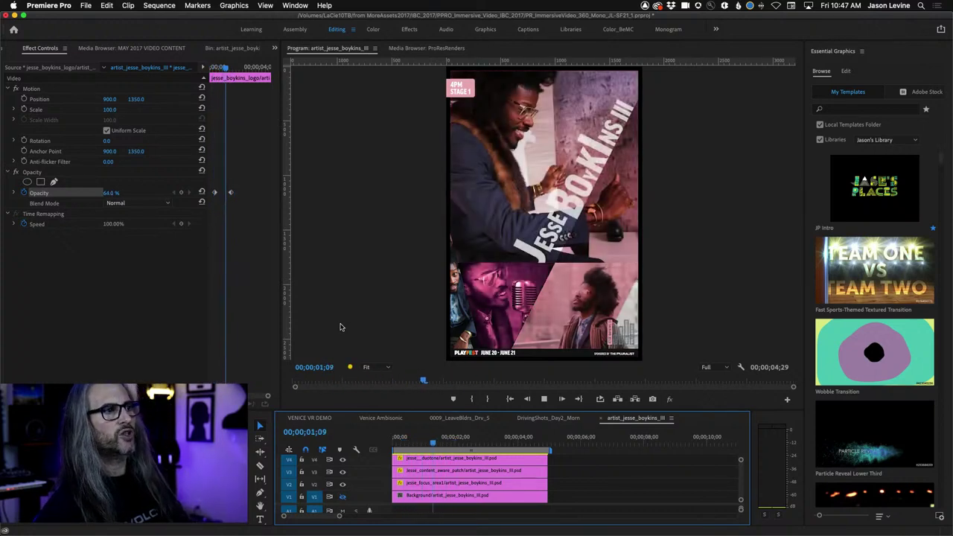
pyautogui.press('j')
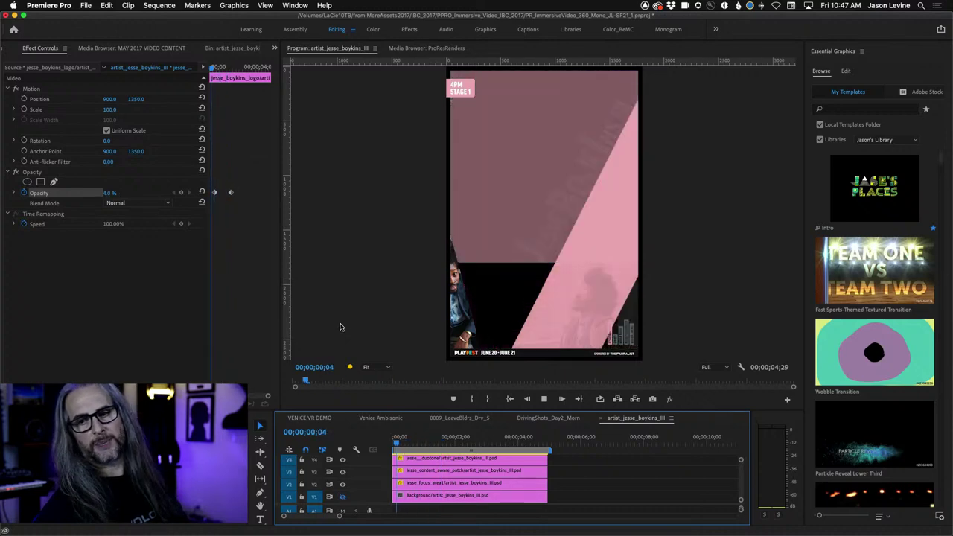
pyautogui.press('l')
pyautogui.press('j')
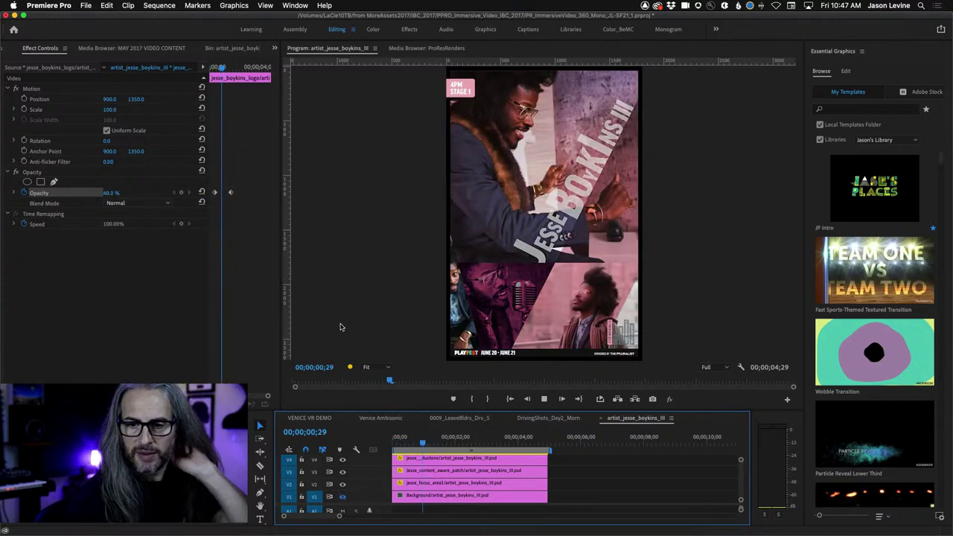
# - Replay the poster sequence's fade-ins and scrub ahead to 00;00;01;29, where the logo is fully opaque
pyautogui.press('l')
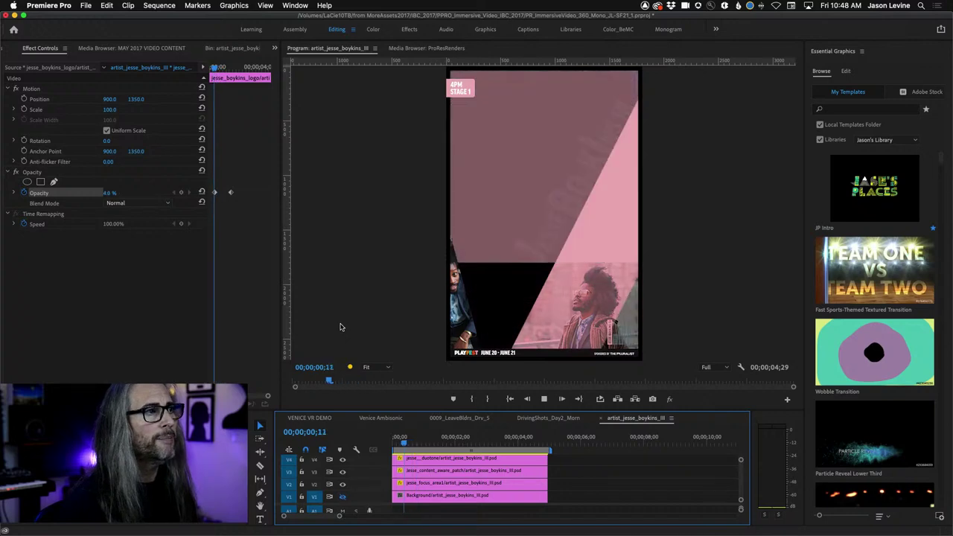
pyautogui.press('space')
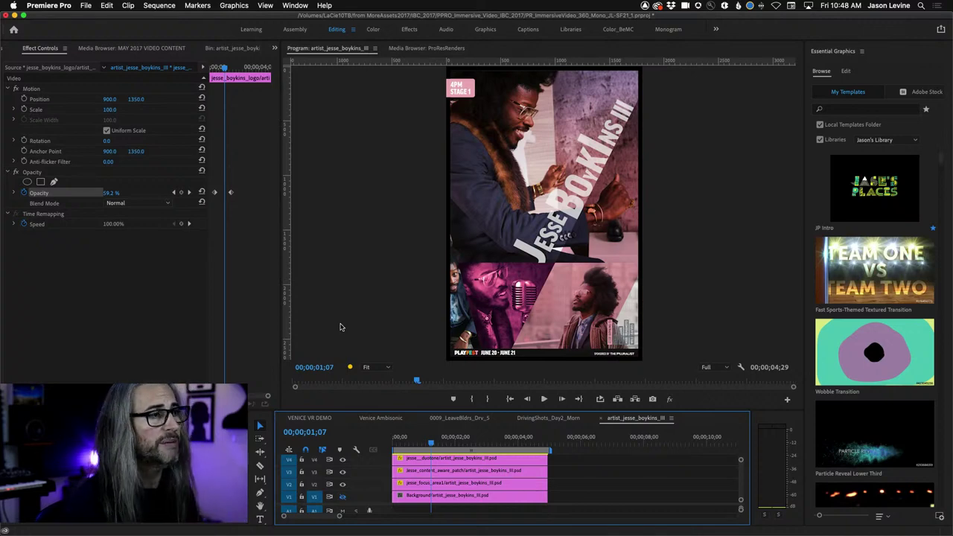
pyautogui.moveTo(431, 444); pyautogui.dragTo(454, 445)
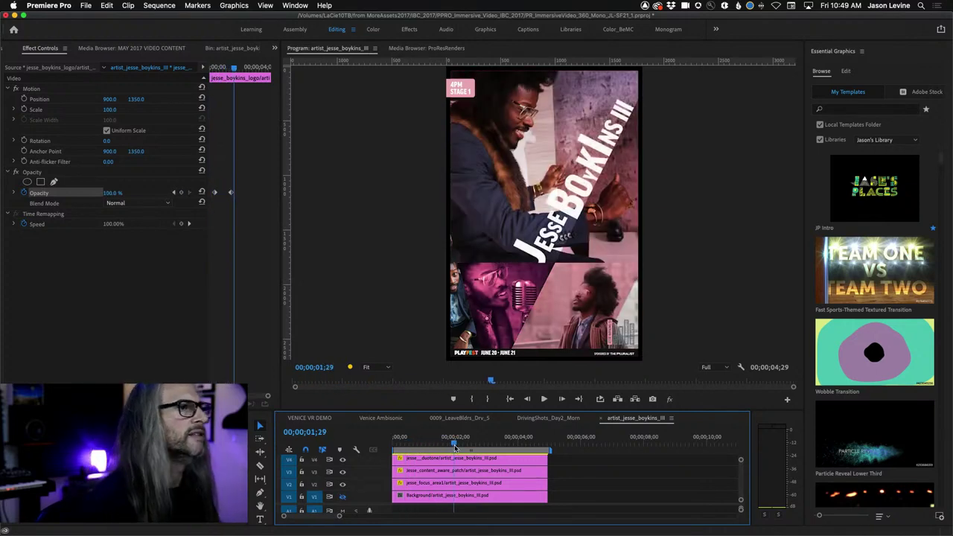
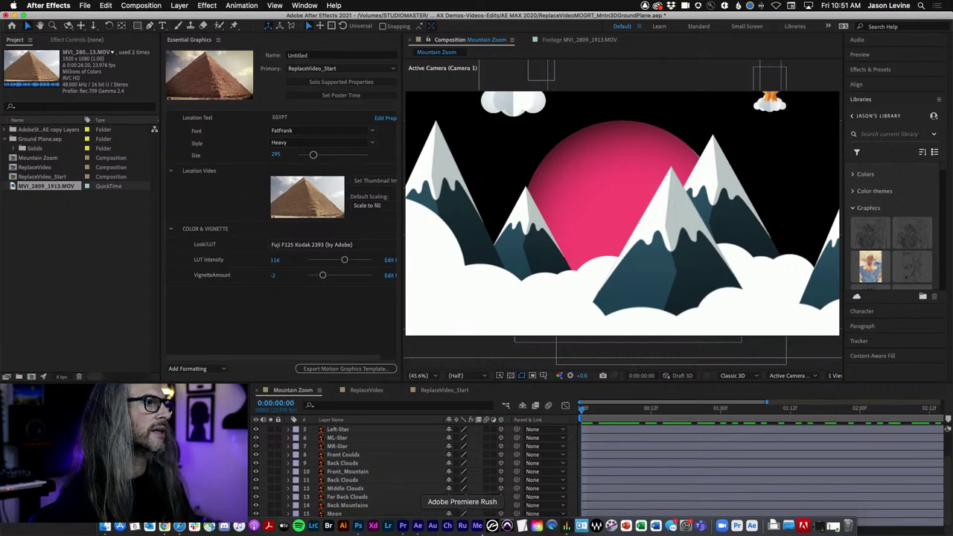
# - Switch to After Effects and scrub through the Mountain Zoom composition to 0:00:04:18 with its full duration in view
pyautogui.moveTo(583, 411); pyautogui.dragTo(817, 409)
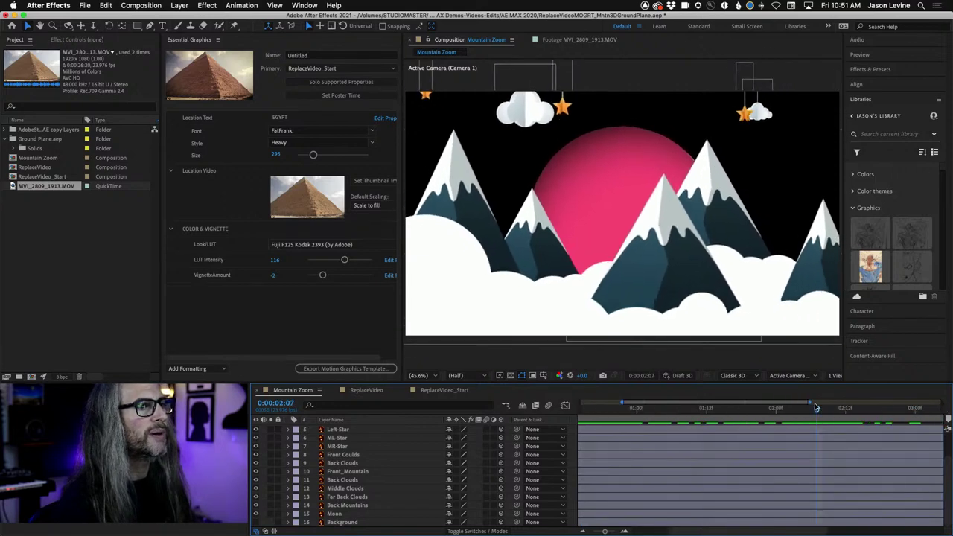
pyautogui.press('-')
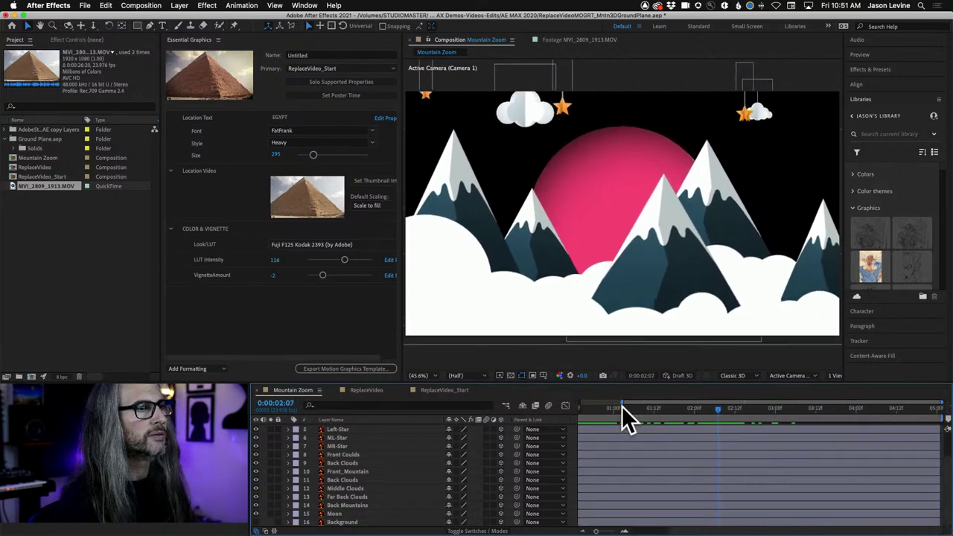
pyautogui.moveTo(622, 403); pyautogui.dragTo(579, 403)
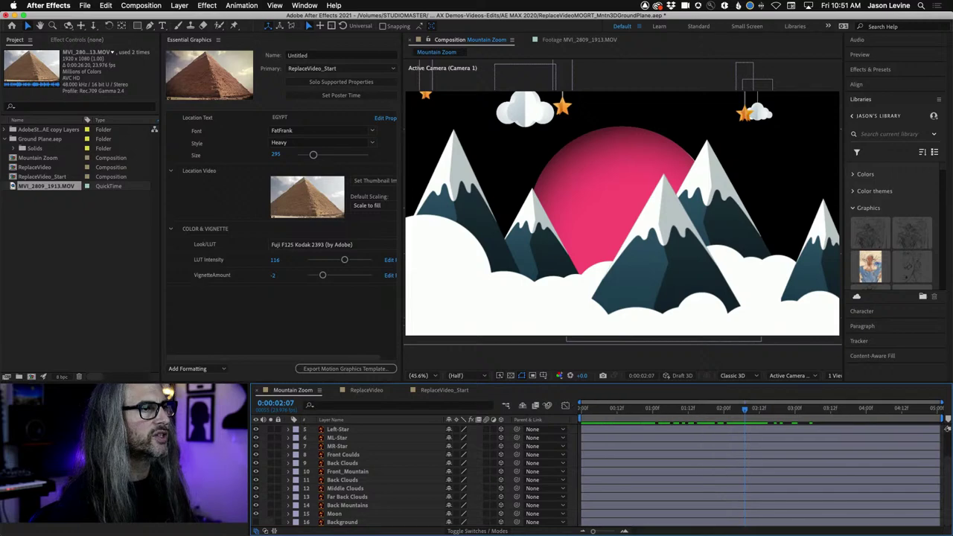
pyautogui.moveTo(743, 410); pyautogui.dragTo(921, 412)
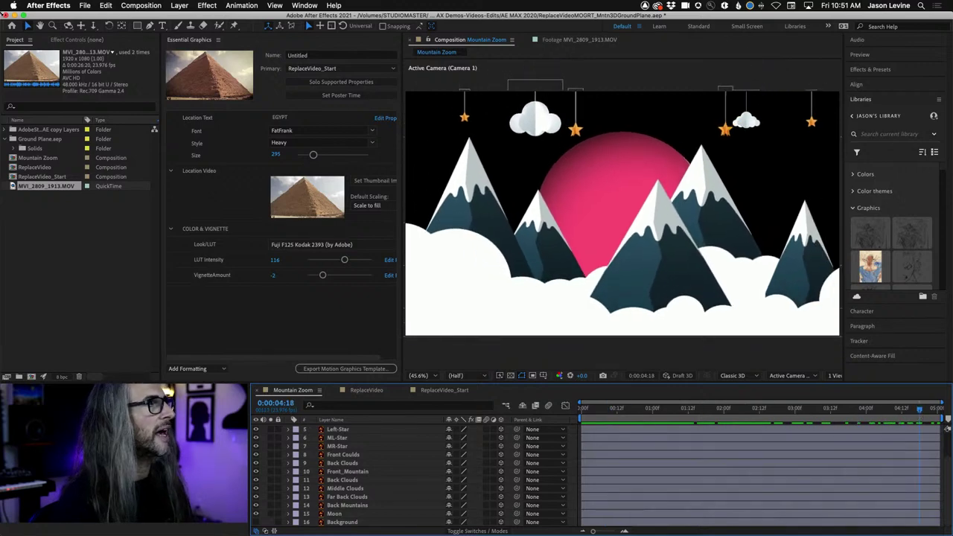
# - Orbit the camera around the mountains at 0:00:04:18 and preview the Mountain Zoom composition's camera move
pyautogui.click(68, 26)
pyautogui.moveTo(613, 201); pyautogui.dragTo(636, 209)
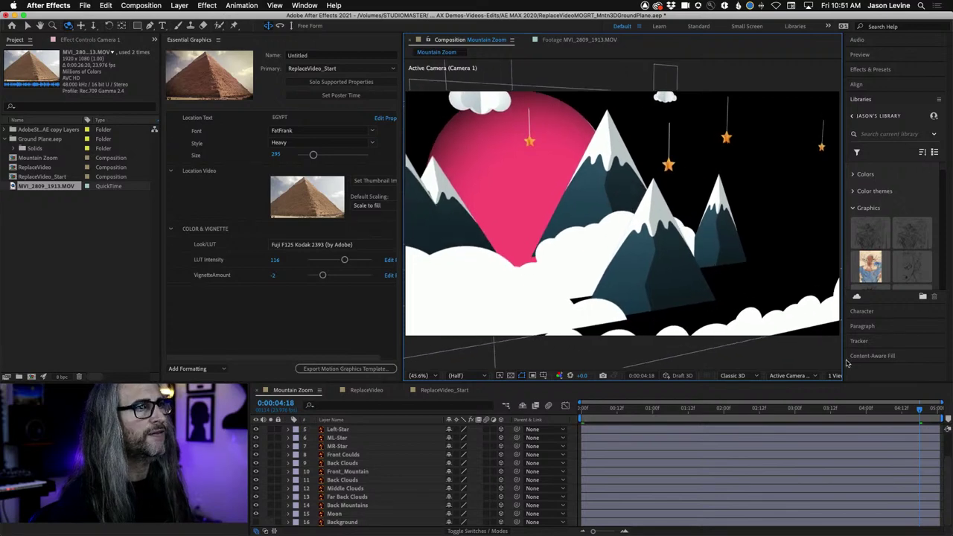
pyautogui.moveTo(907, 406); pyautogui.dragTo(950, 408)
pyautogui.press('space')
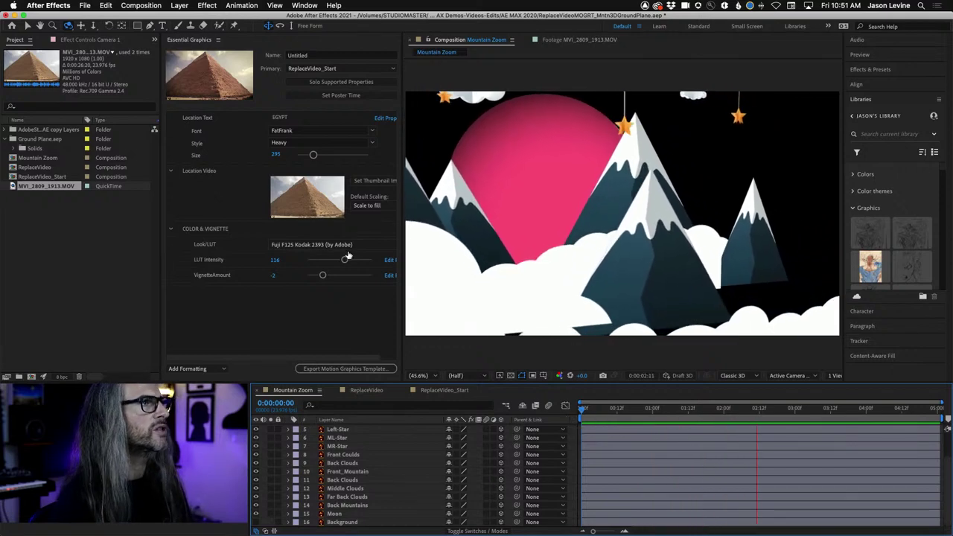
# - Dolly the camera closer to the mountains at 0:00:02:15 and preview the composition from the beginning
pyautogui.press('space')
pyautogui.click(93, 25)
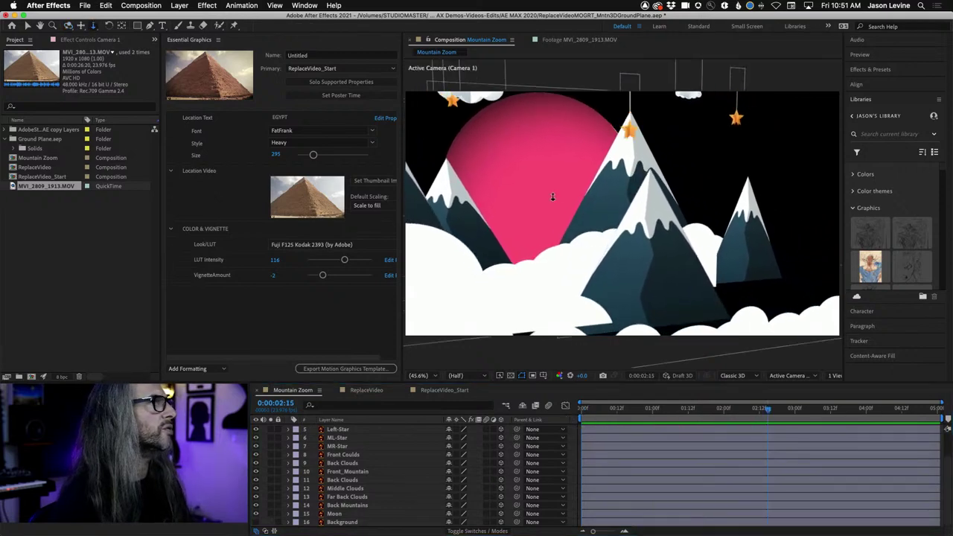
pyautogui.moveTo(622, 213); pyautogui.dragTo(743, 406)
pyautogui.press('space')
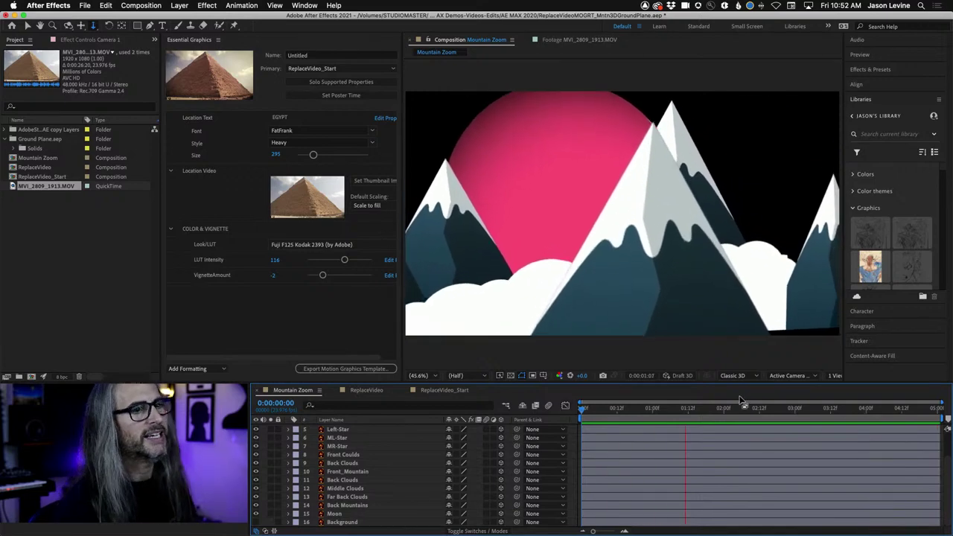
# - Shorten the end of the composition's work area and replay the camera move from the first frame
pyautogui.moveTo(861, 409); pyautogui.dragTo(696, 410)
pyautogui.press('Home')
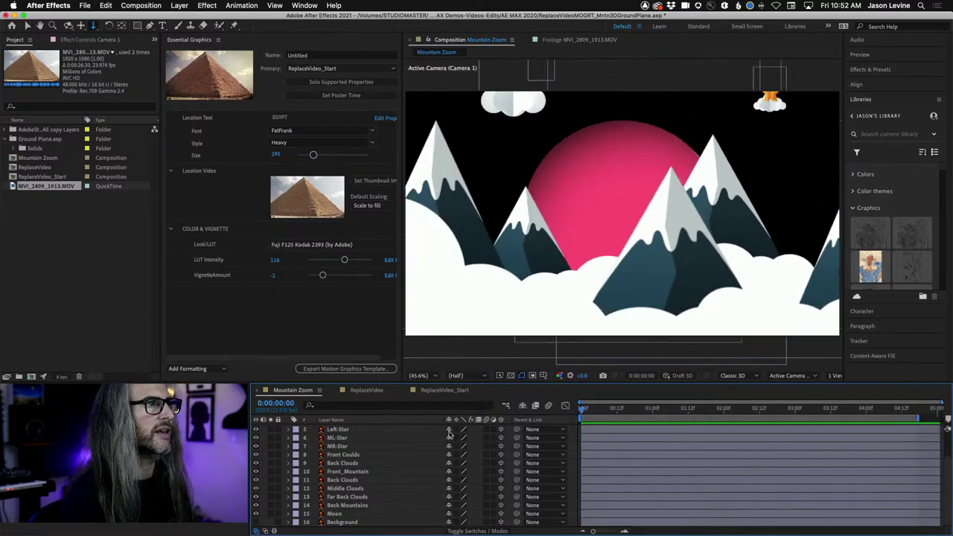
pyautogui.press('space')
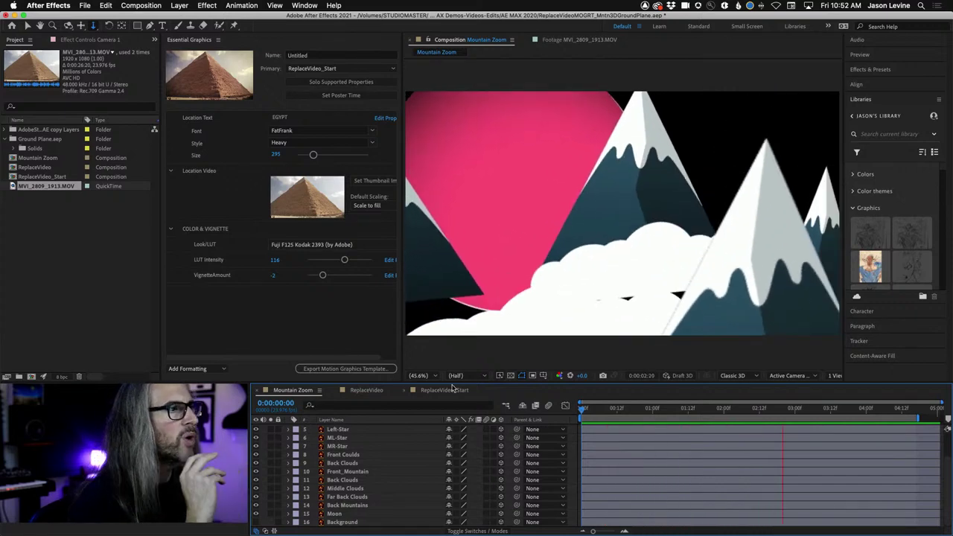
# - Check the composition's transparent background by toggling the transparency grid on and off during playback, and stop the preview
pyautogui.click(509, 376)
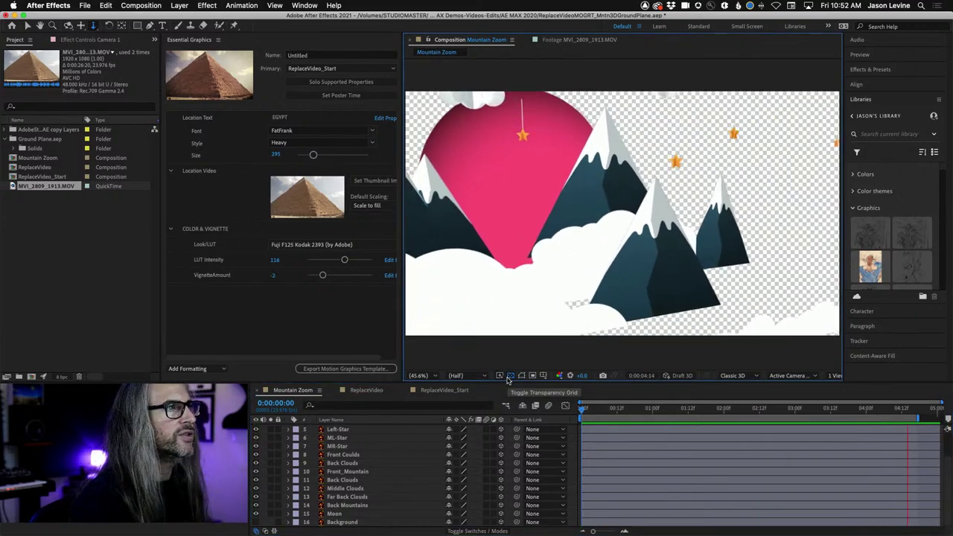
pyautogui.click(510, 376)
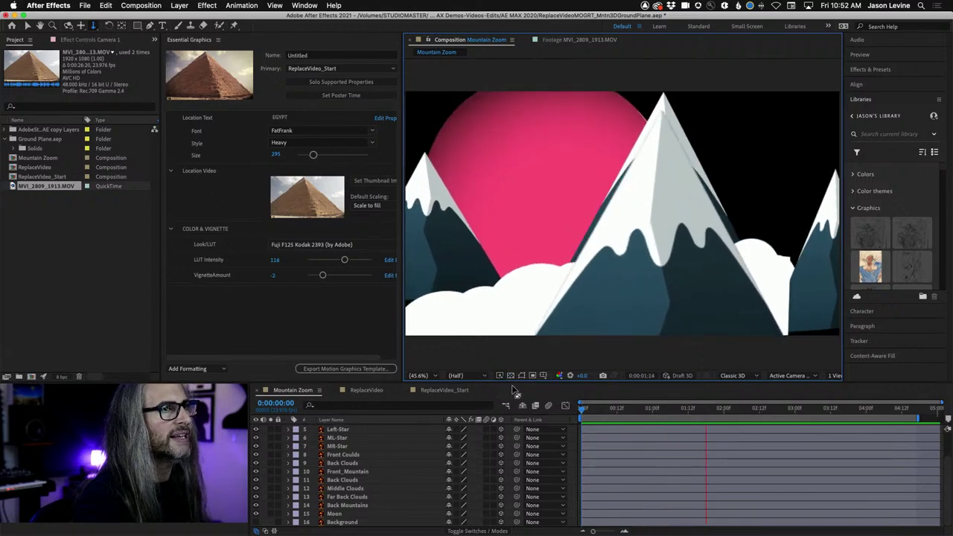
pyautogui.click(510, 376)
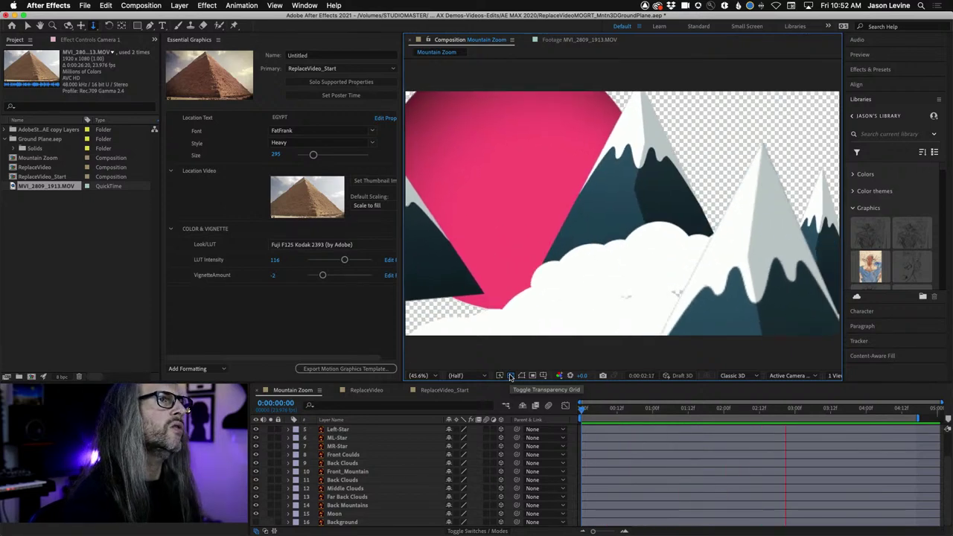
pyautogui.click(510, 376)
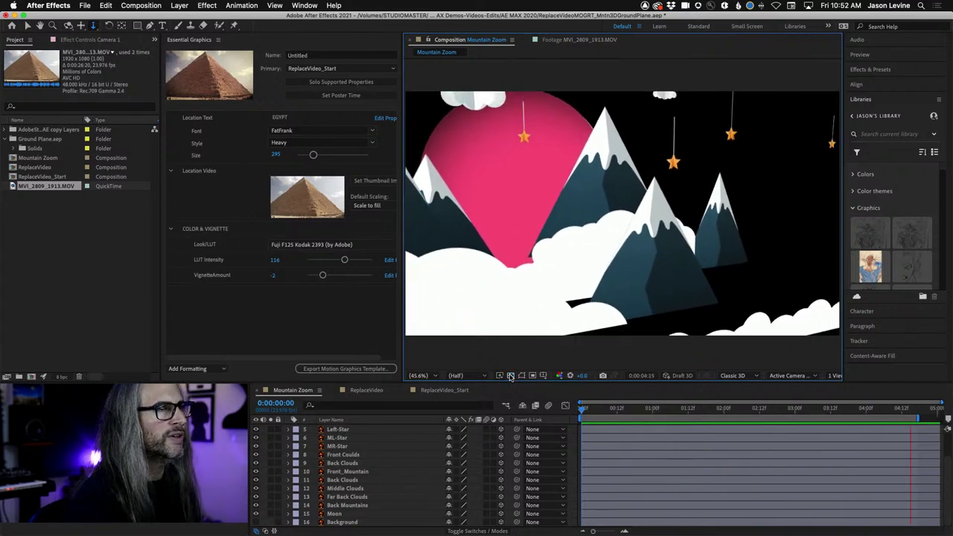
pyautogui.press('space')
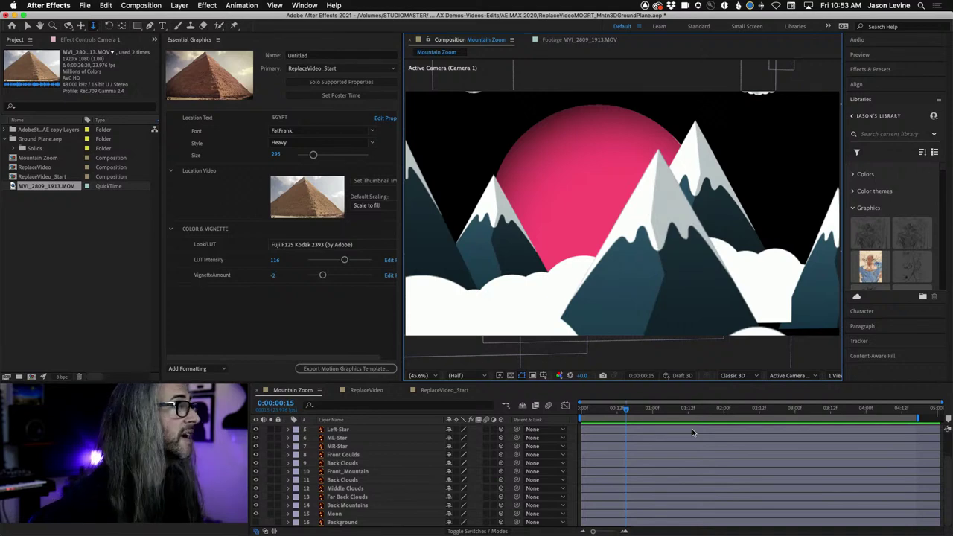
# - Switch to Premiere Pro, show the project's media bin, and enlarge the timeline area of the DrivingShots_Day2_Morn sequence
pyautogui.click(34, 158)
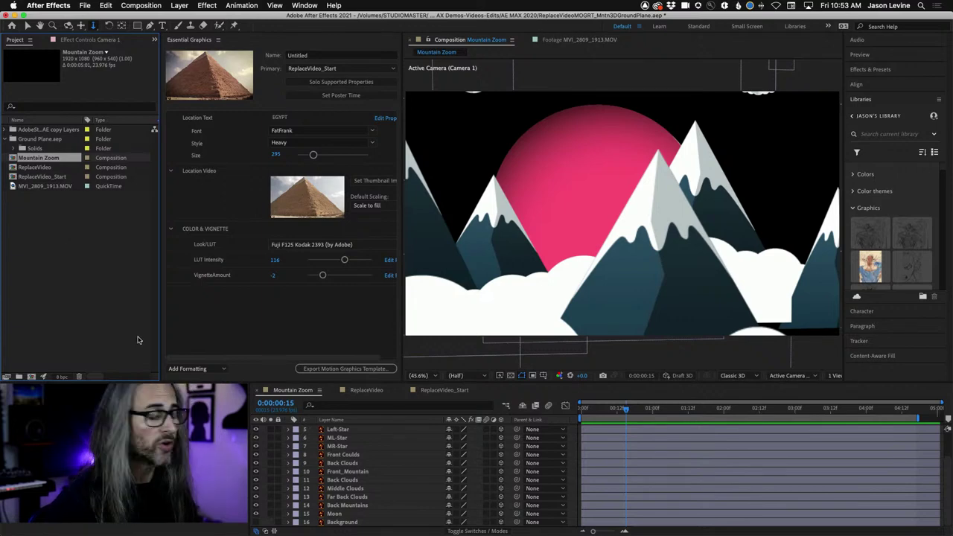
pyautogui.press('super+Tab')
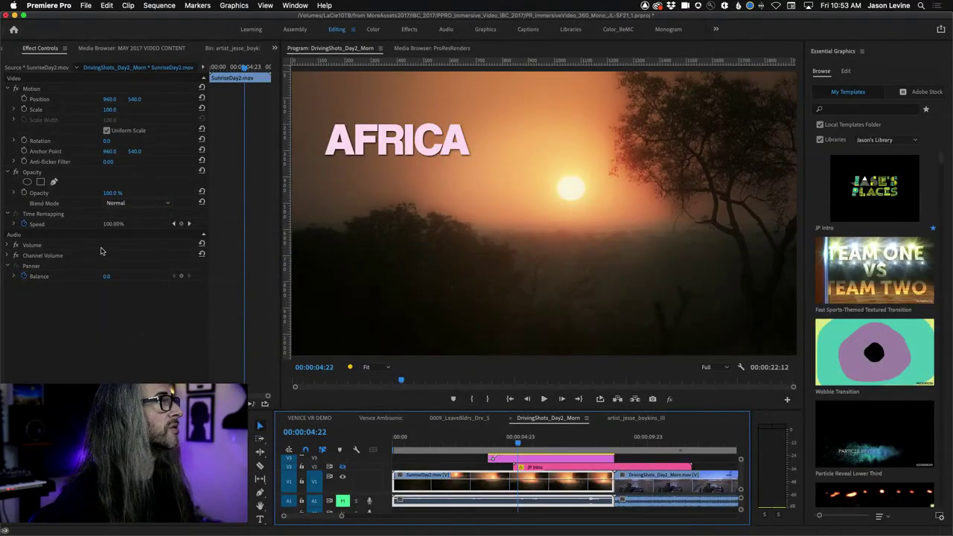
pyautogui.hotkey('shift', '1')
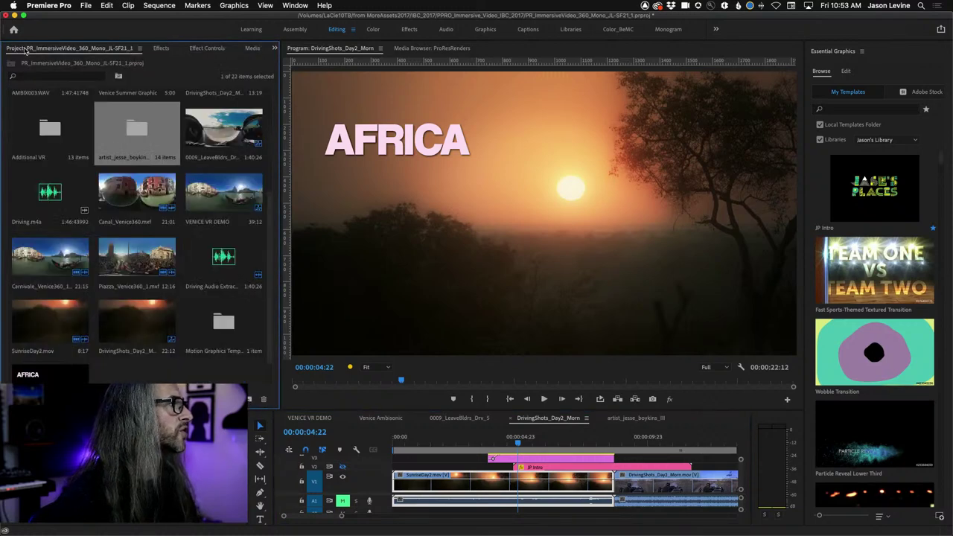
pyautogui.scroll(-1, 105, 282)
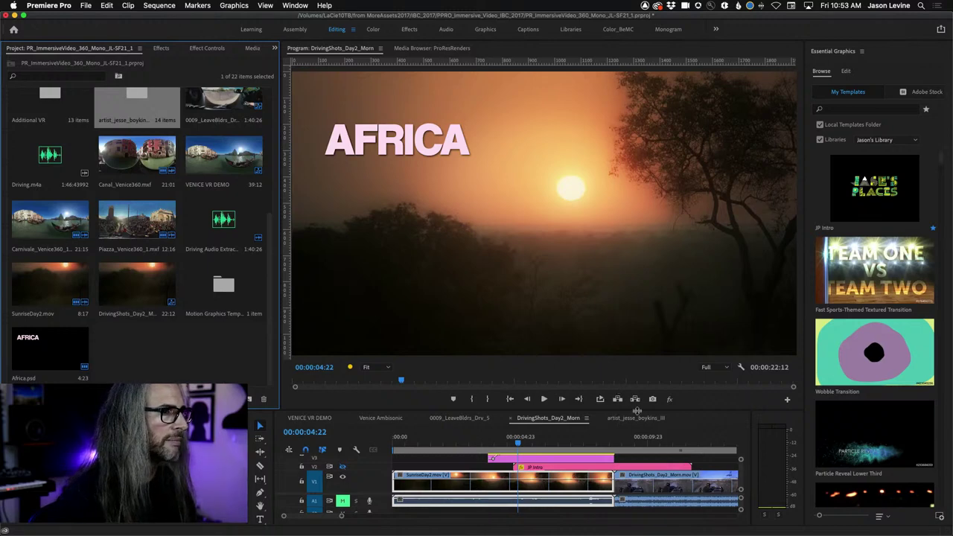
pyautogui.moveTo(636, 411); pyautogui.dragTo(637, 367)
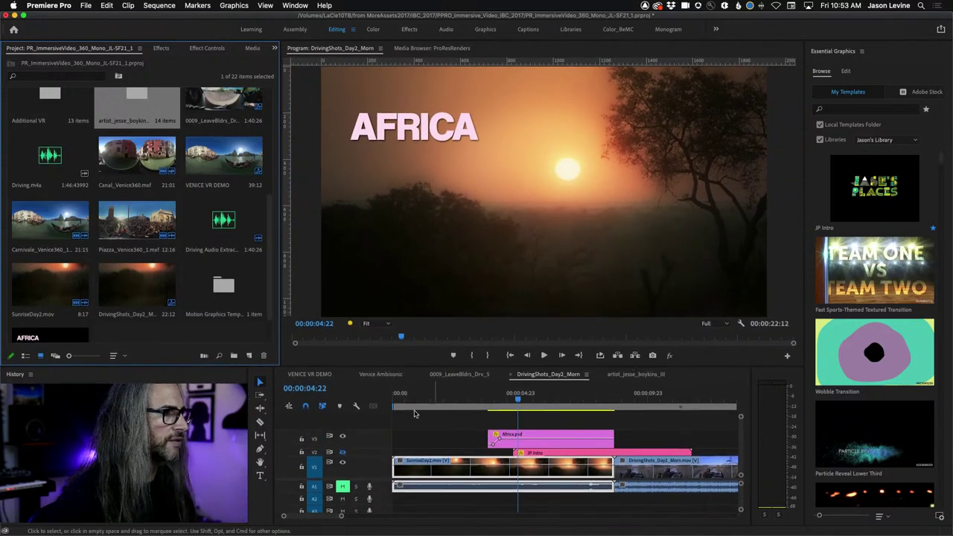
# - Hide track V3 with the AFRICA title and add one video track after Video 3, making the new V4 track taller
pyautogui.click(342, 436)
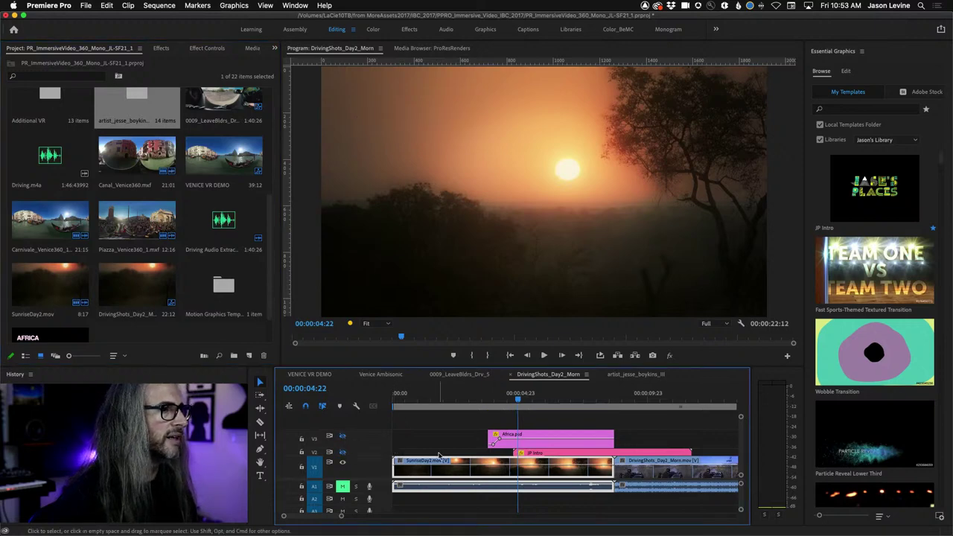
pyautogui.rightClick(360, 425)
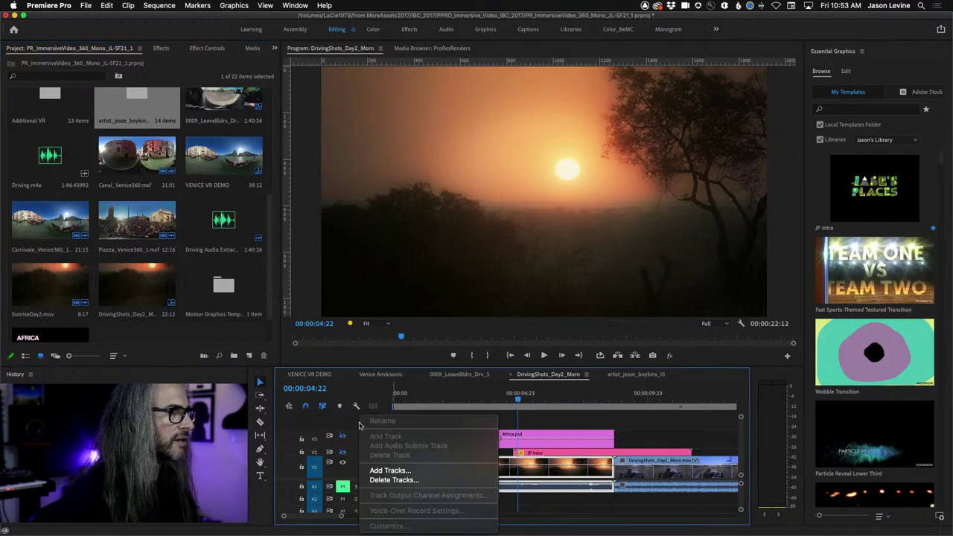
pyautogui.click(387, 471)
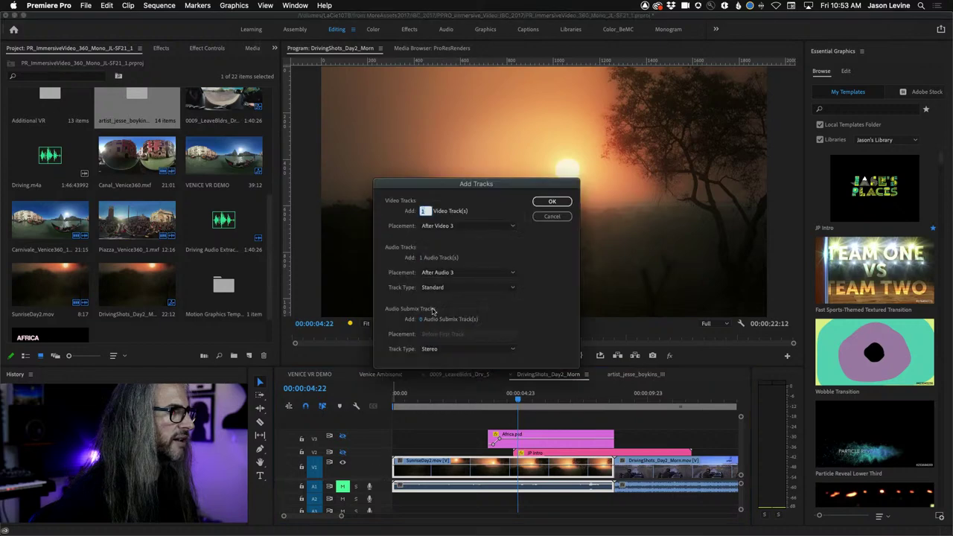
pyautogui.click(458, 280)
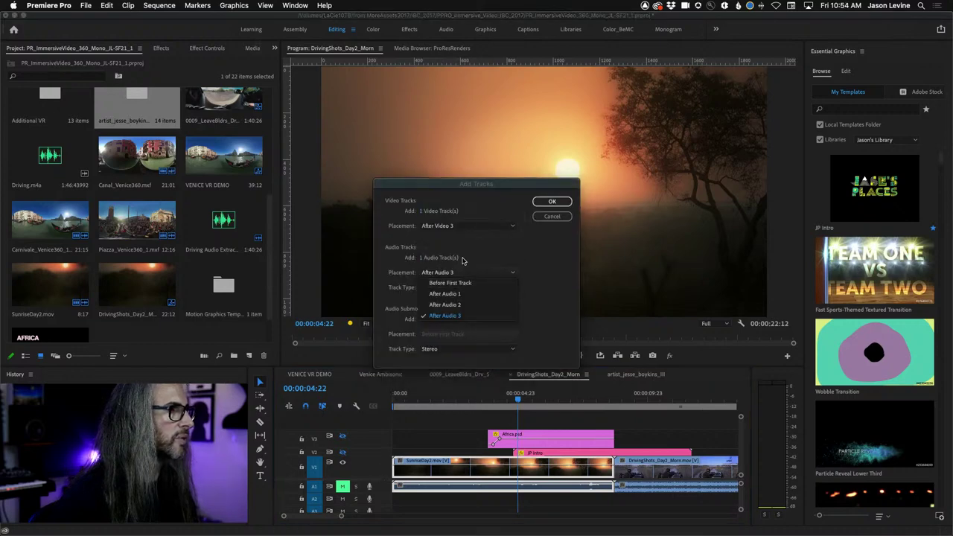
pyautogui.click(464, 256)
pyautogui.click(552, 201)
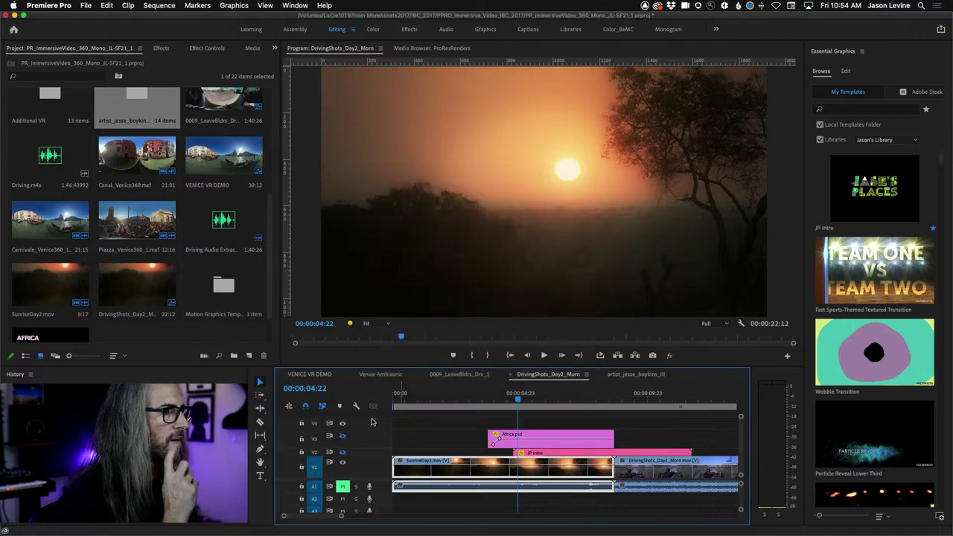
pyautogui.moveTo(373, 431); pyautogui.dragTo(373, 416)
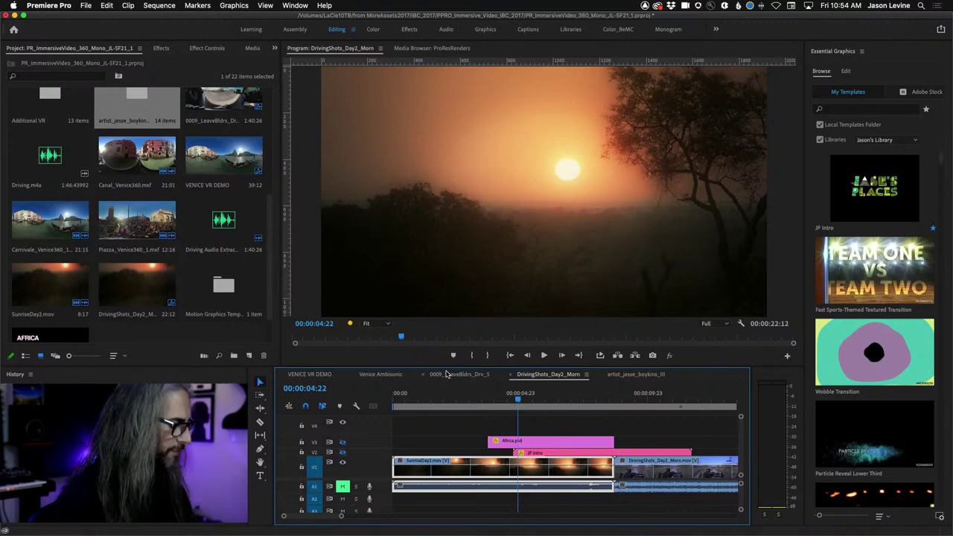
# - Bring the Mountain Zoom composition from the After Effects project into the Premiere Pro project bin as a linked clip
pyautogui.press('super+Tab')
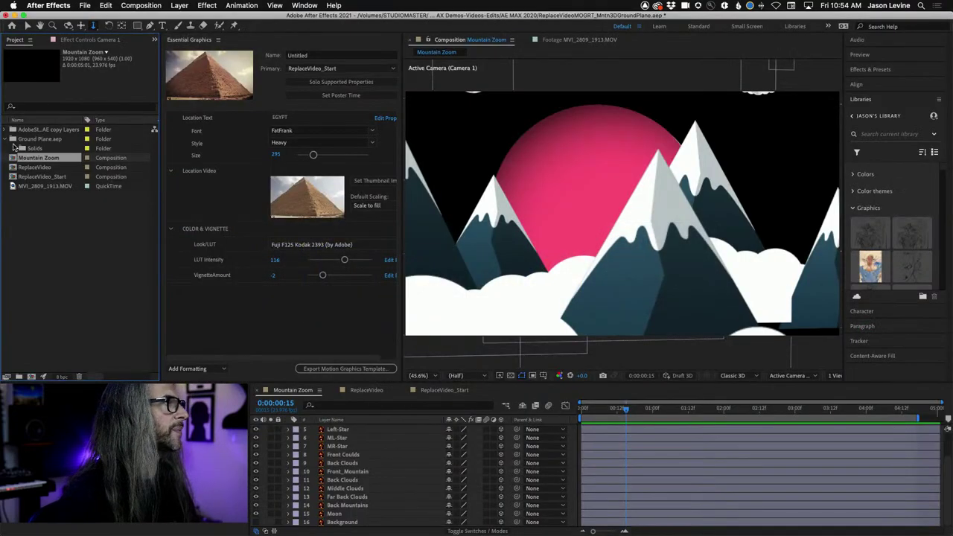
pyautogui.click(299, 395)
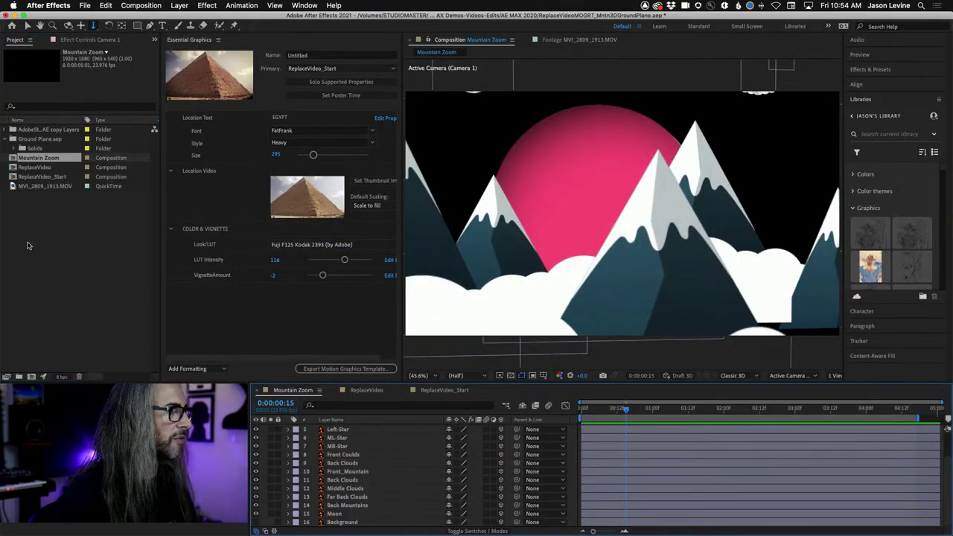
pyautogui.click(12, 160)
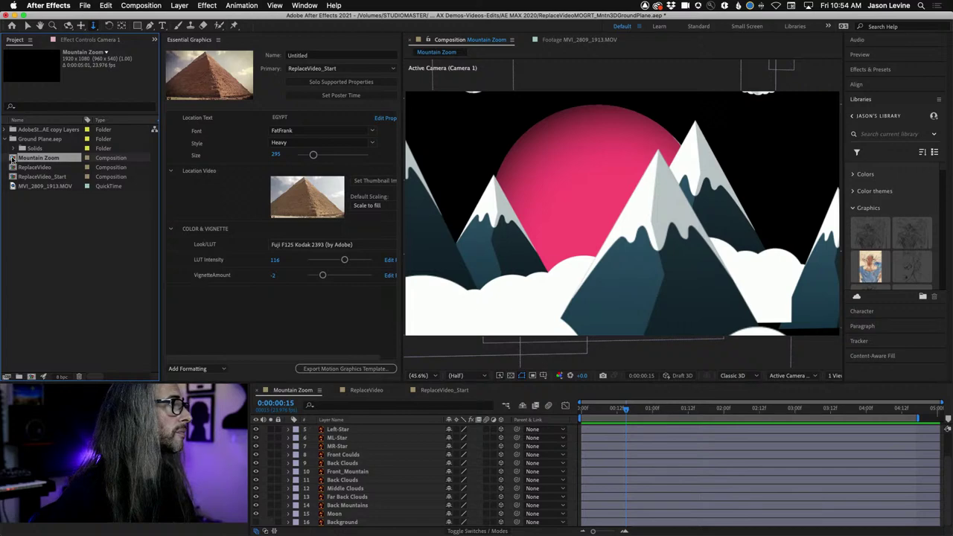
pyautogui.press('super+Tab')
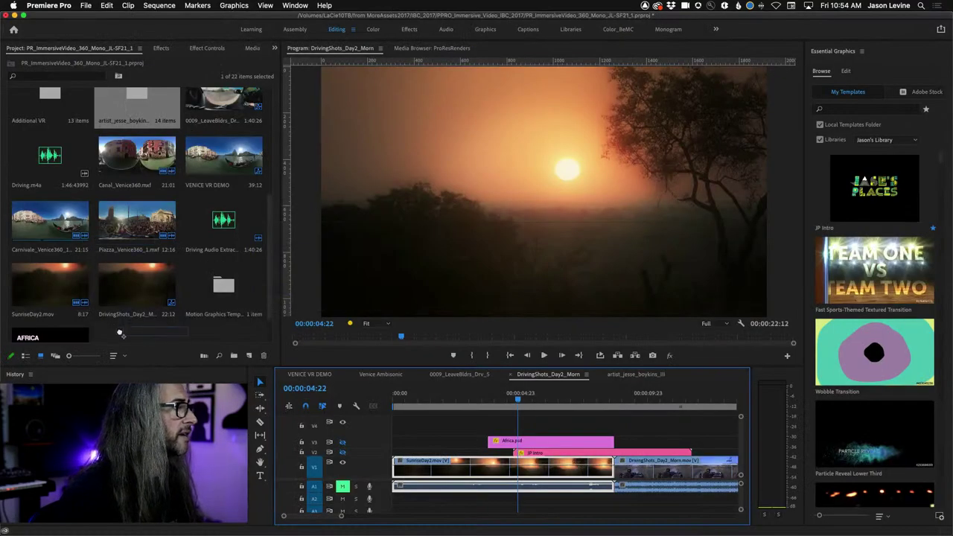
pyautogui.moveTo(119, 333); pyautogui.dragTo(119, 334)
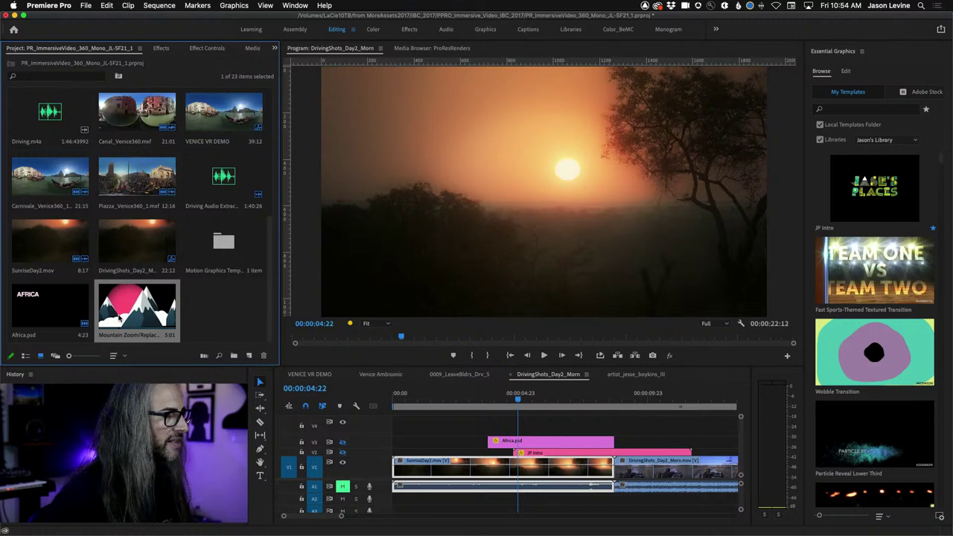
# - Place the linked Mountain Zoom clip at the start of track V4 and play the sequence from the beginning
pyautogui.moveTo(120, 318); pyautogui.dragTo(390, 432)
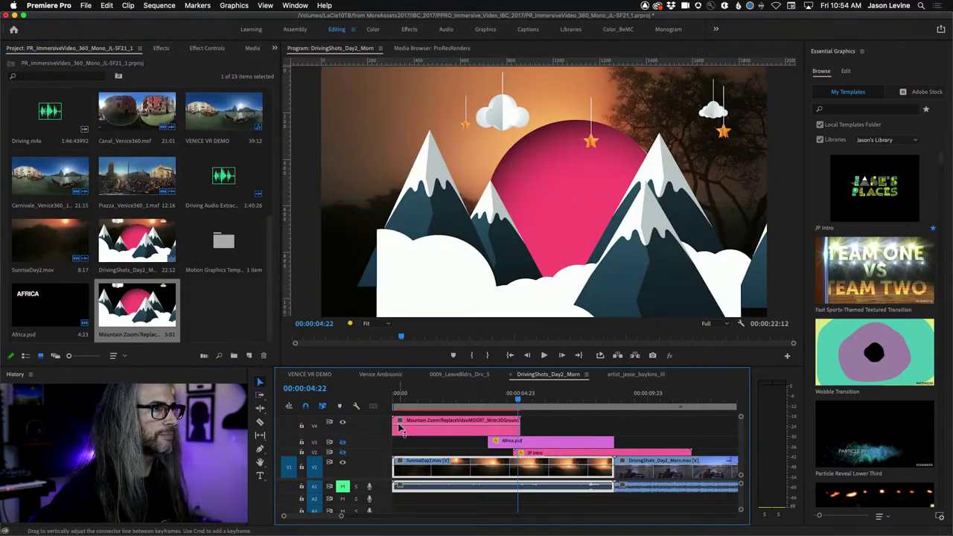
pyautogui.moveTo(519, 401); pyautogui.dragTo(385, 405)
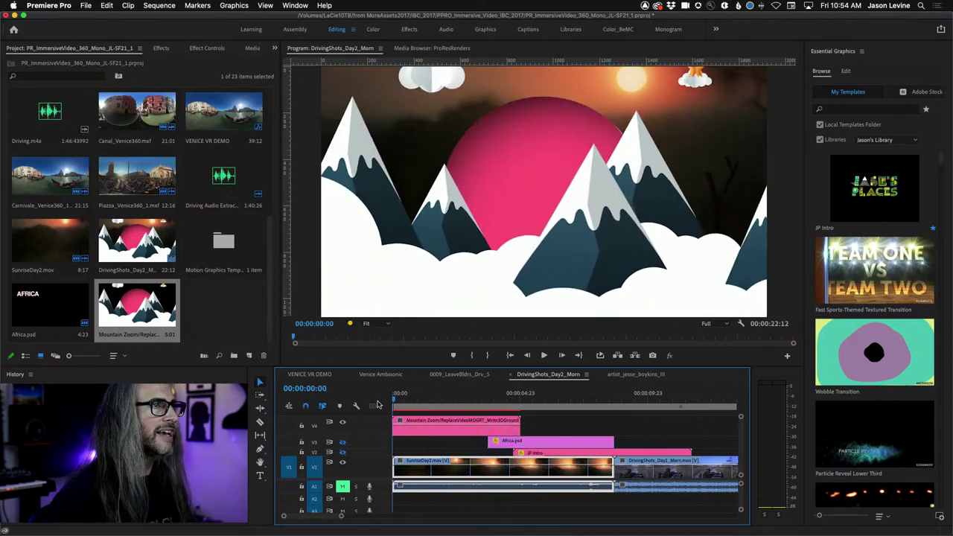
pyautogui.press('space')
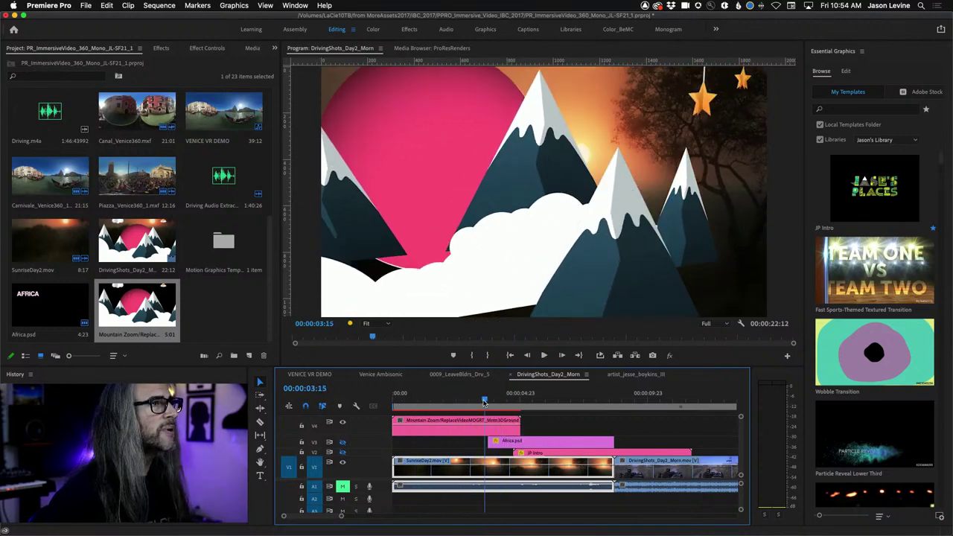
# - Replay the Mountain Zoom overlay from the sequence start and park the playhead at about 00:00:02:14
pyautogui.moveTo(489, 409); pyautogui.dragTo(358, 406)
pyautogui.press('space')
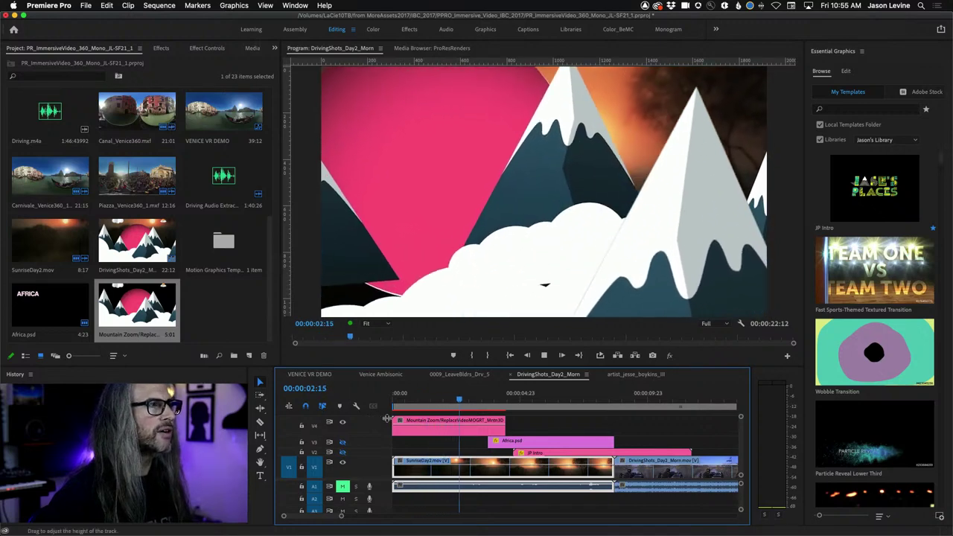
pyautogui.press('space')
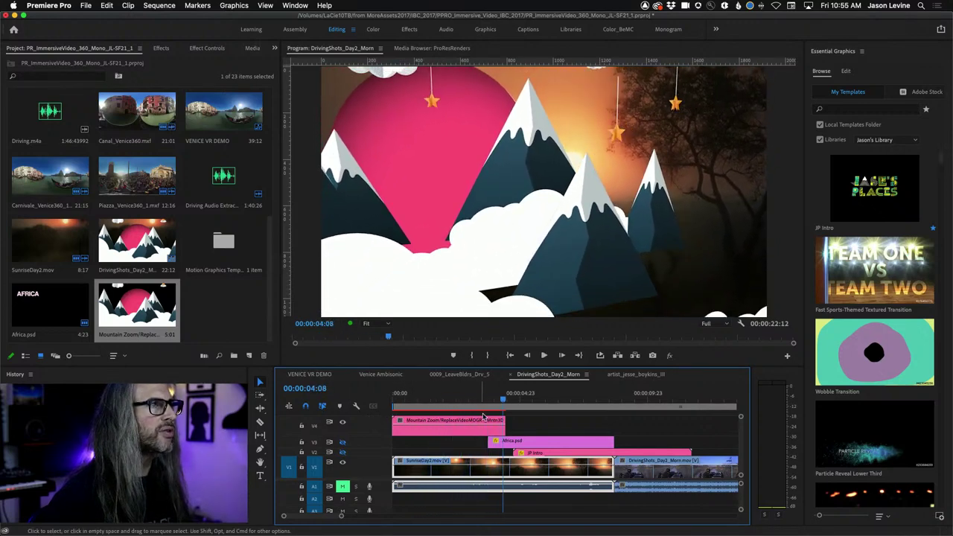
pyautogui.moveTo(489, 402); pyautogui.dragTo(457, 414)
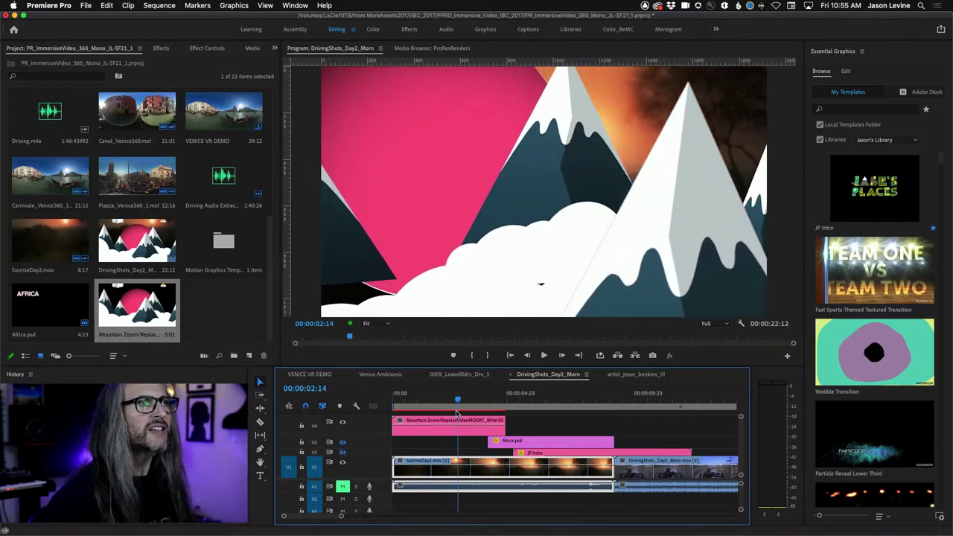
# - Switch to After Effects, apply the Colorize - blue wash preset to the Back Mountains layer, and shift that layer slightly to the right
pyautogui.press('super+Tab')
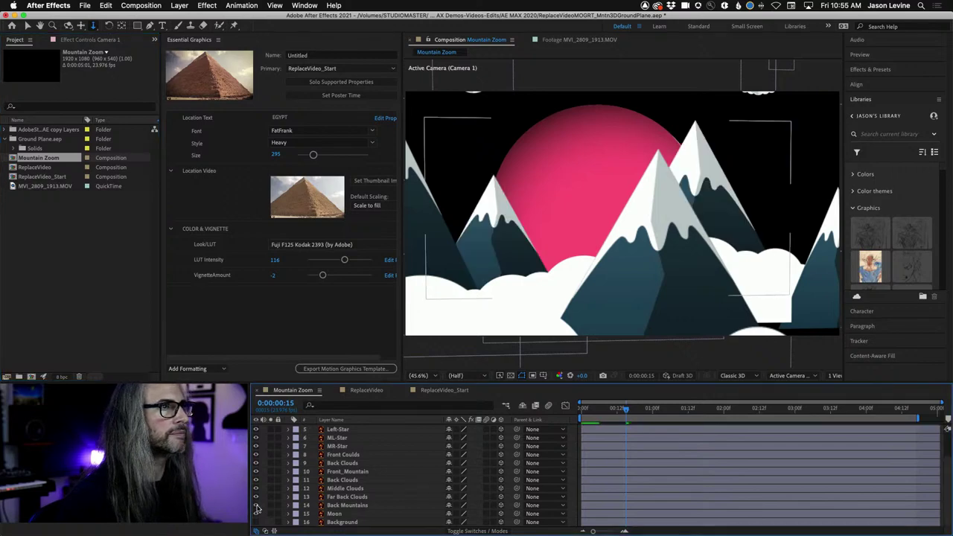
pyautogui.click(890, 71)
pyautogui.click(884, 83)
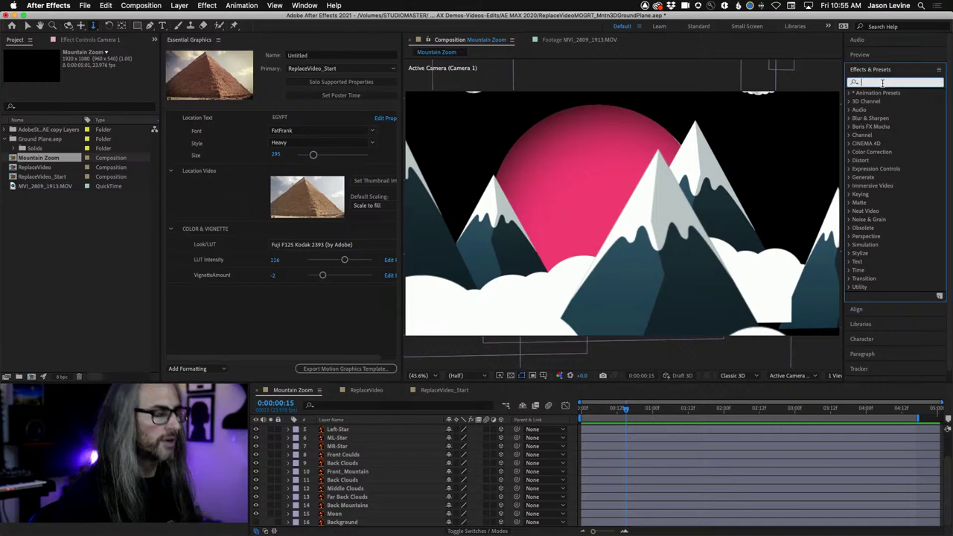
pyautogui.write('blue')
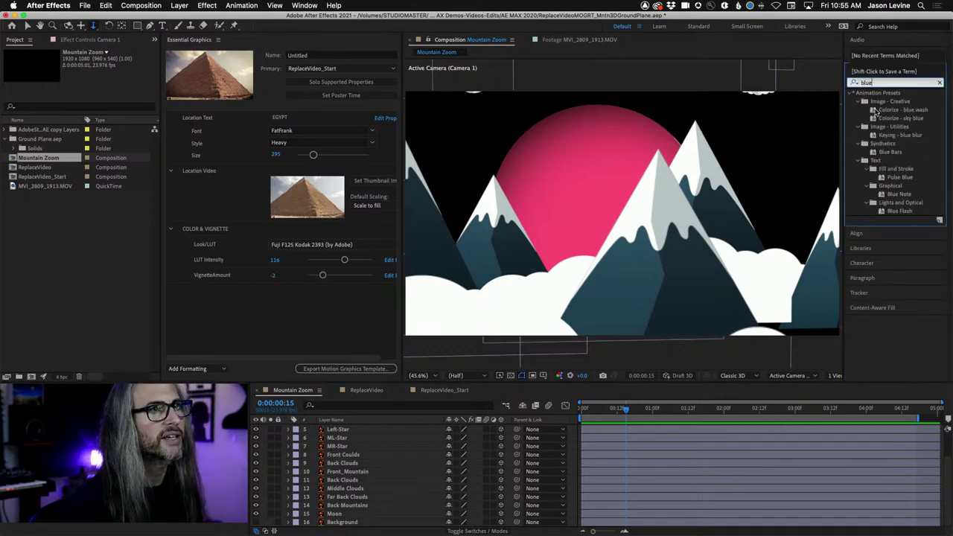
pyautogui.moveTo(874, 110); pyautogui.dragTo(359, 509)
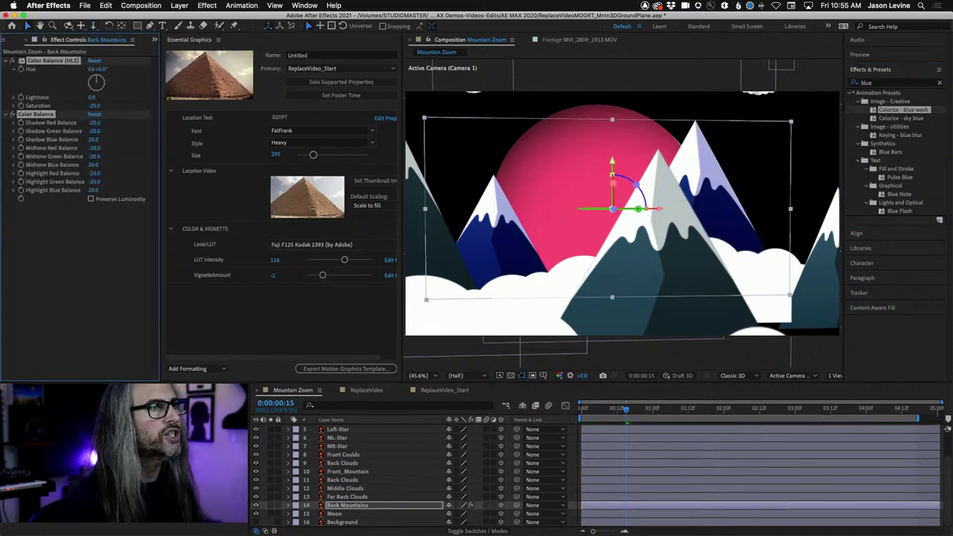
pyautogui.moveTo(639, 210); pyautogui.dragTo(660, 207)
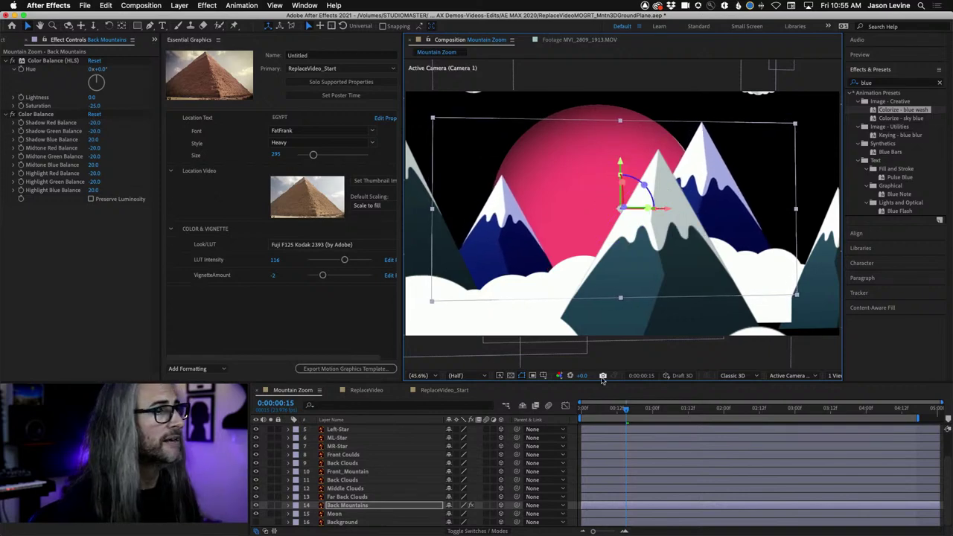
# - Preview the recoloured Mountain Zoom composition from its beginning and stop the playback
pyautogui.moveTo(628, 414); pyautogui.dragTo(582, 414)
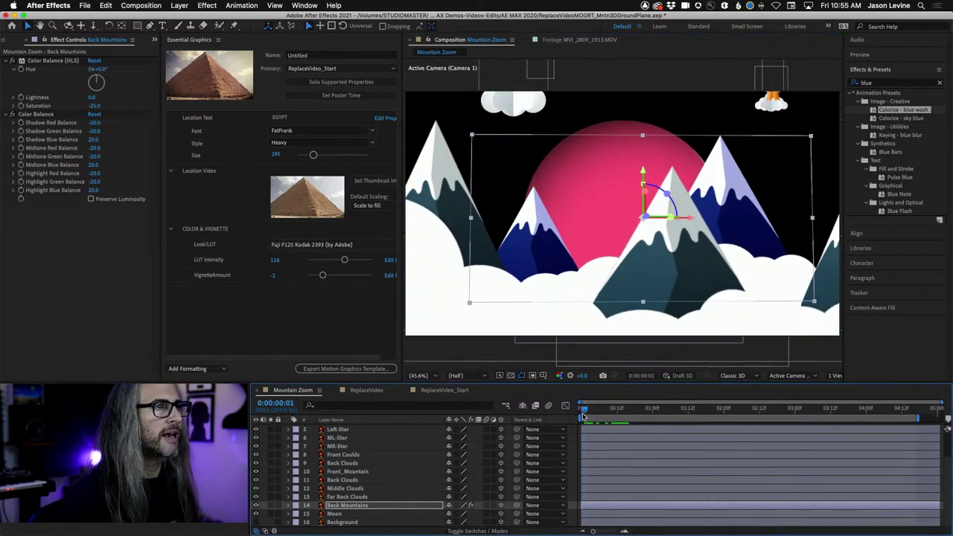
pyautogui.press('space')
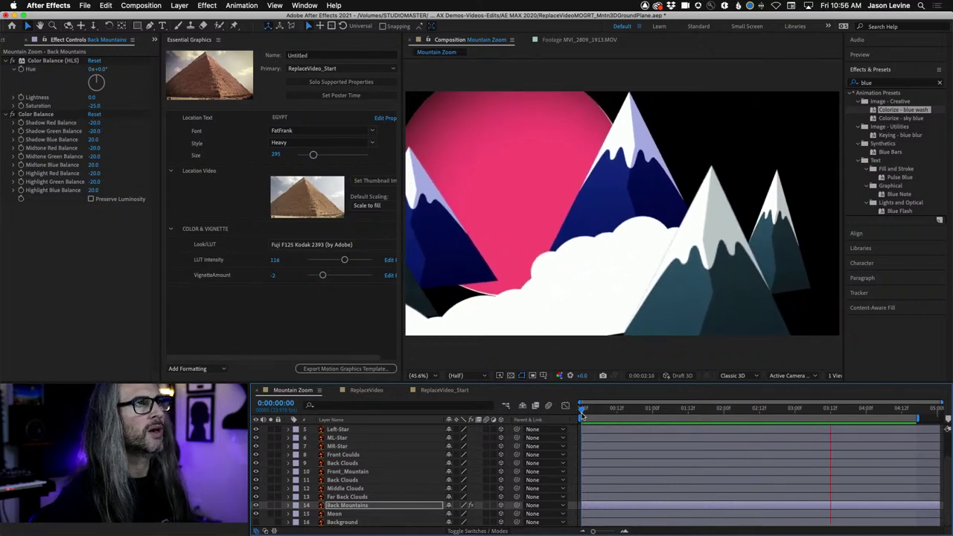
pyautogui.press('space')
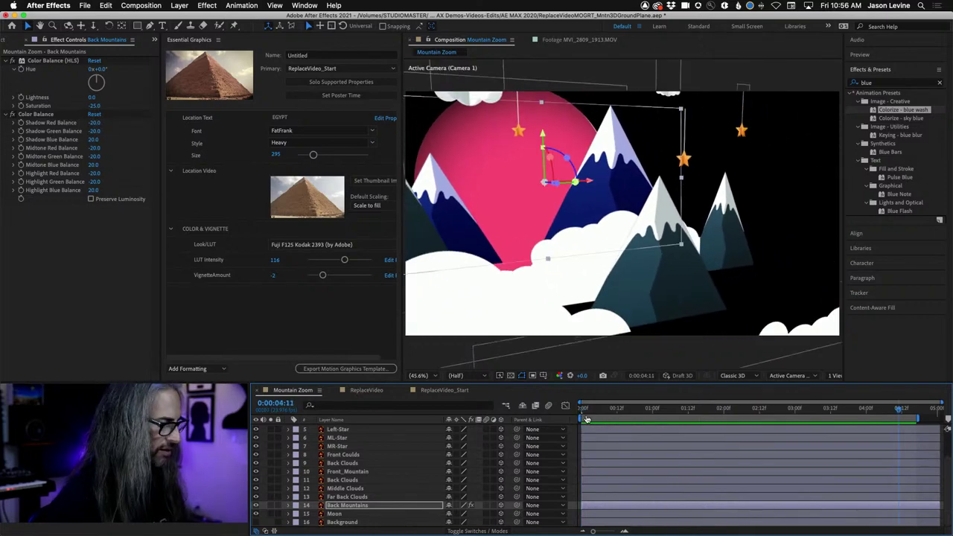
# - Switch to Premiere Pro and play the updated Mountain Zoom clip over the sunrise footage, parking the playhead at about 00:00:02:12
pyautogui.press('super+Tab')
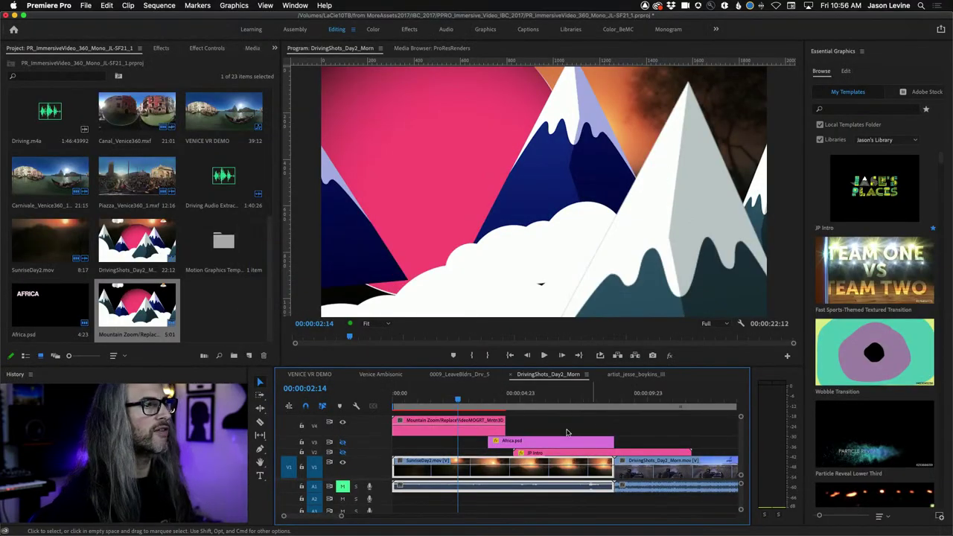
pyautogui.press('j')
pyautogui.press('j')
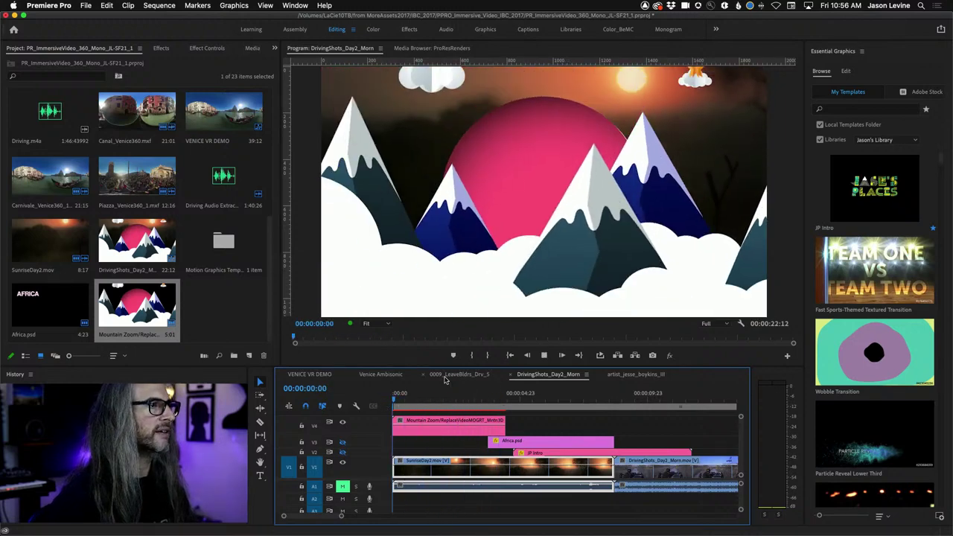
pyautogui.press('l')
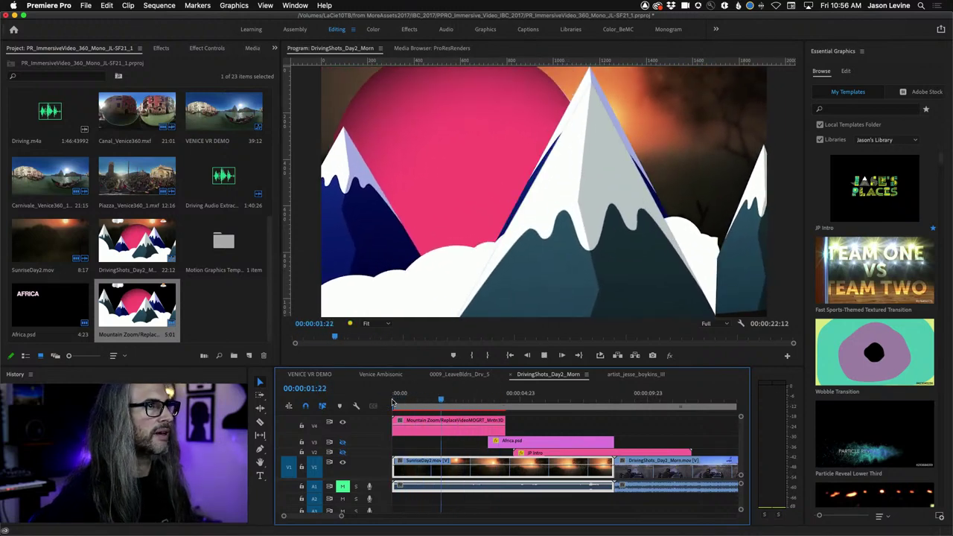
pyautogui.press('k')
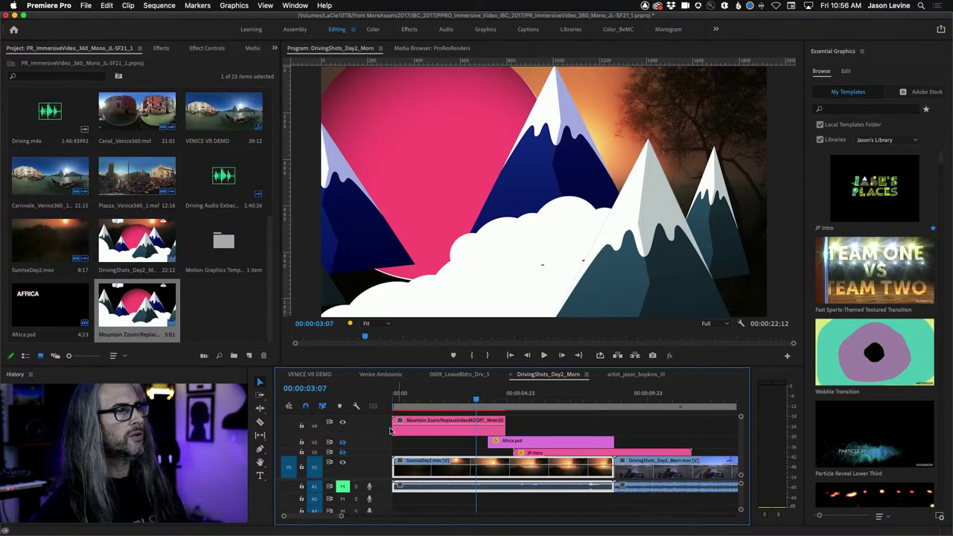
pyautogui.moveTo(406, 403)
pyautogui.mouseDown()
pyautogui.moveTo(415, 404)
pyautogui.moveTo(393, 403)
pyautogui.mouseUp()
pyautogui.press('space')
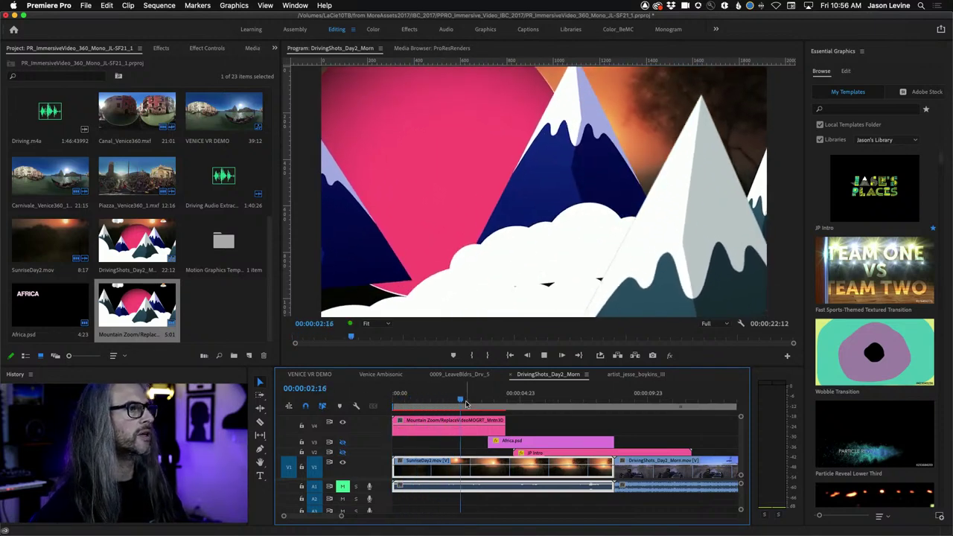
pyautogui.moveTo(468, 403)
pyautogui.mouseDown()
pyautogui.moveTo(403, 401)
pyautogui.moveTo(458, 404)
pyautogui.mouseUp()
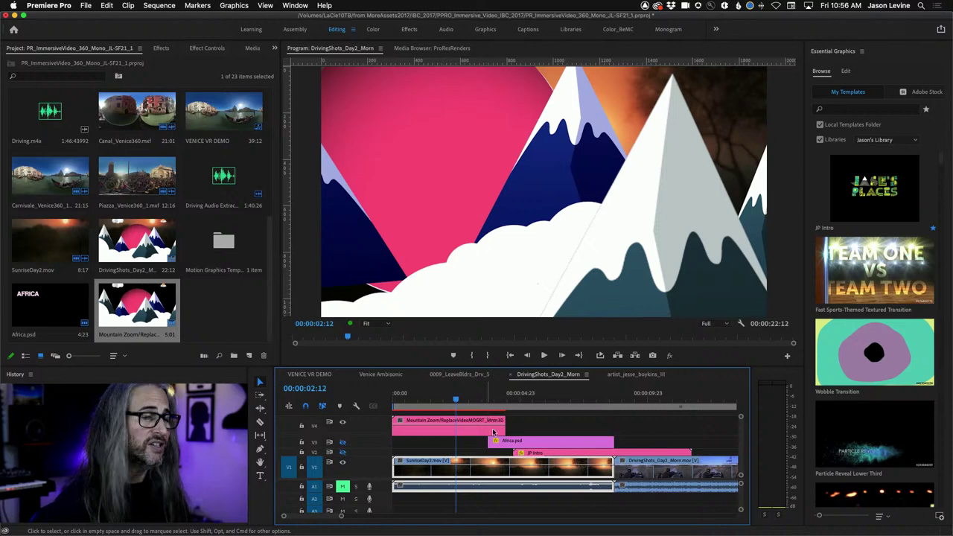
# - Switch to After Effects and set Mountain Zoom as the primary composition for Essential Graphics
pyautogui.moveTo(491, 532)
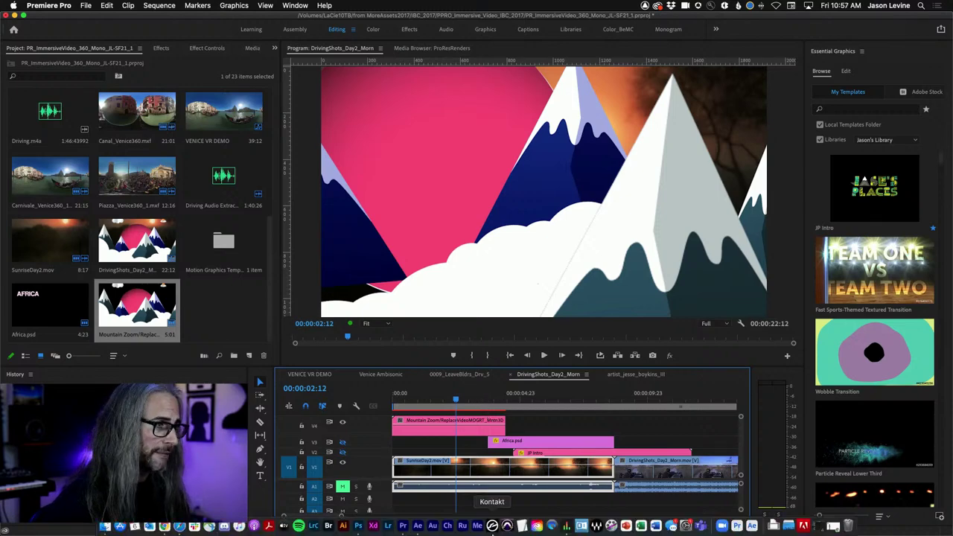
pyautogui.click(417, 529)
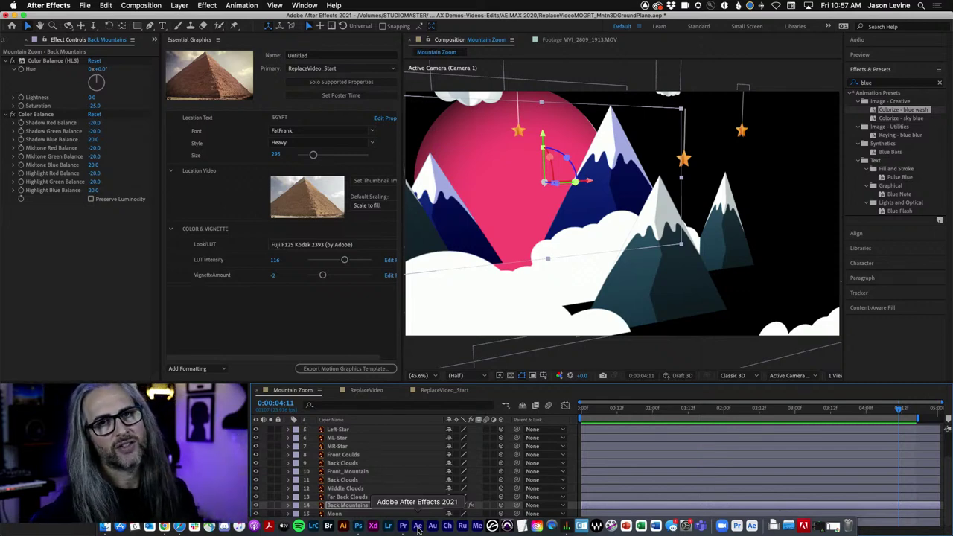
pyautogui.click(381, 70)
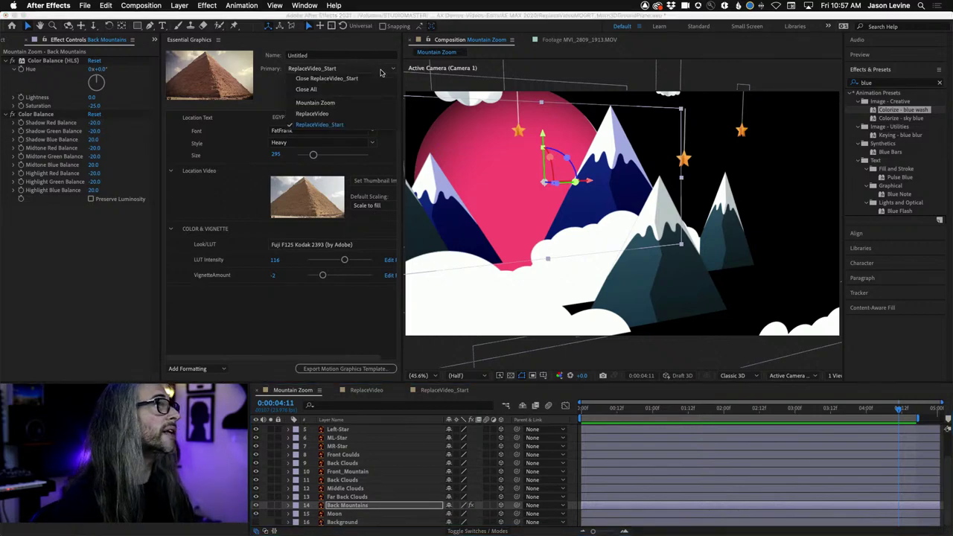
pyautogui.click(346, 103)
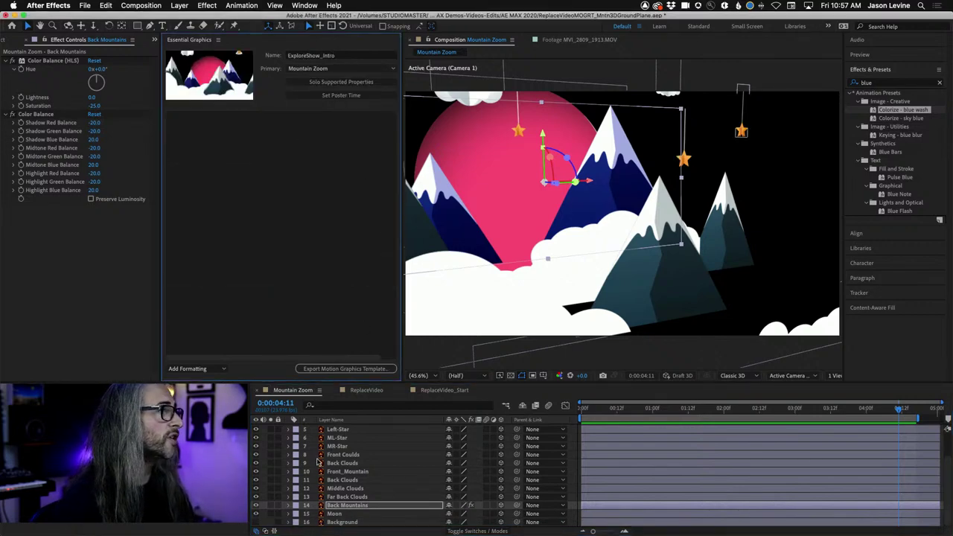
# - Review the Mountain Zoom layers, solo the supported Essential Graphics properties, and look through the camera, cloud and star properties
pyautogui.scroll(2, 362, 465)
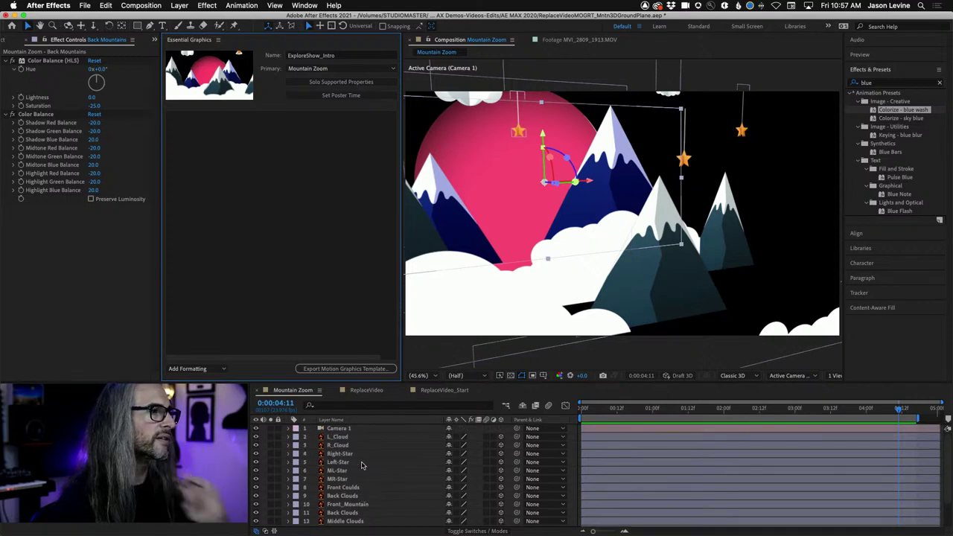
pyautogui.scroll(-2, 362, 466)
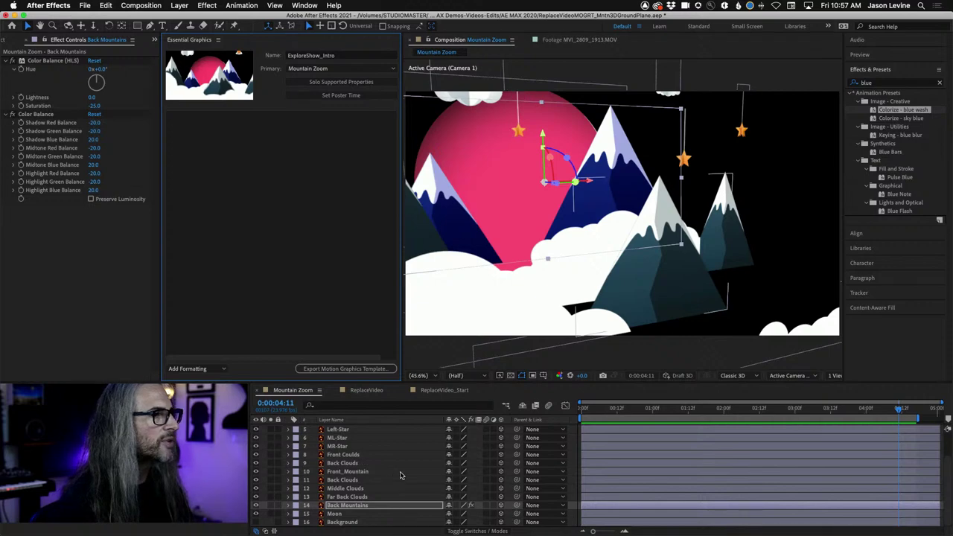
pyautogui.scroll(2, 400, 475)
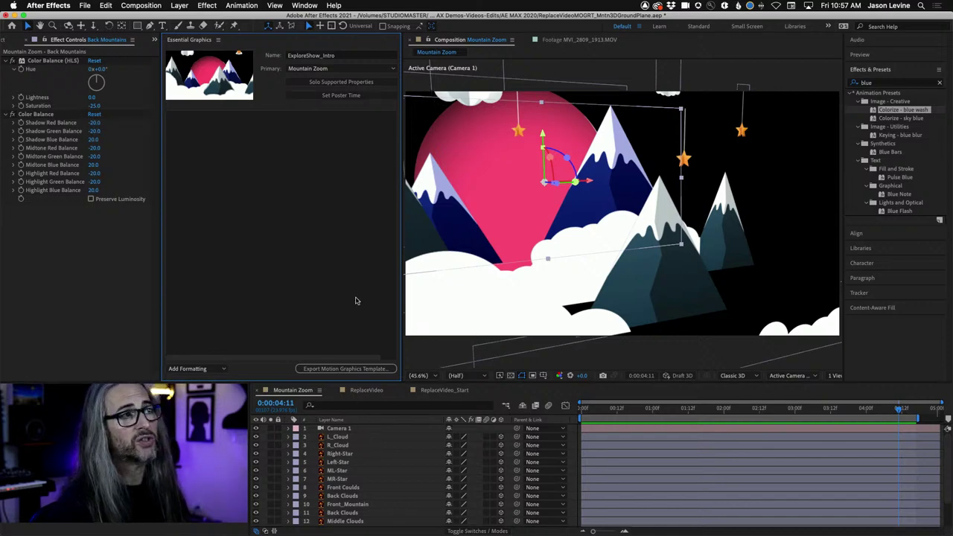
pyautogui.scroll(-2, 328, 506)
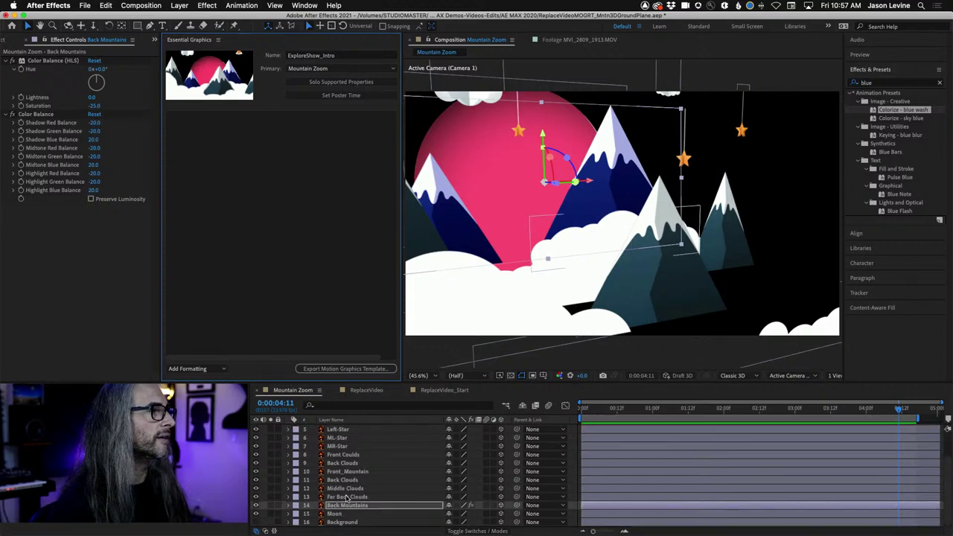
pyautogui.click(65, 41)
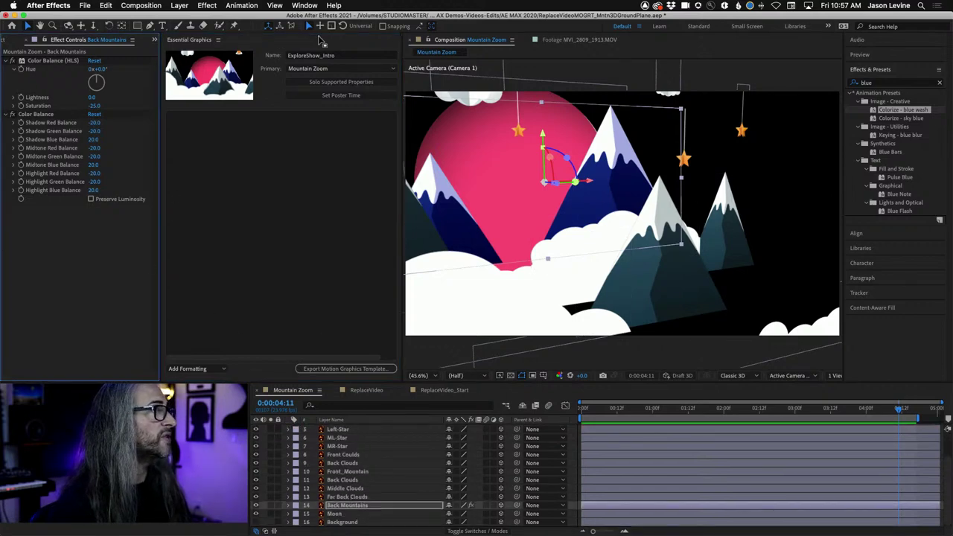
pyautogui.click(347, 83)
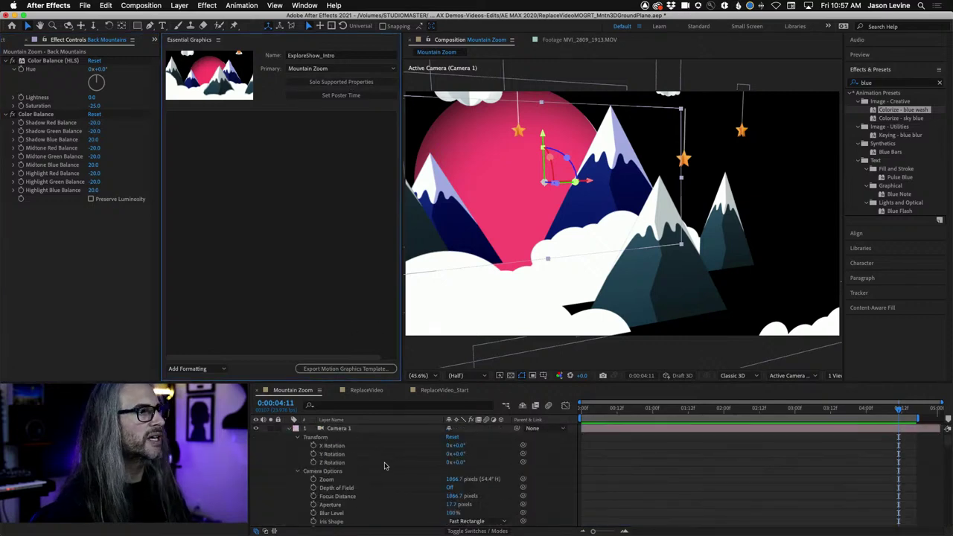
pyautogui.scroll(-3, 385, 466)
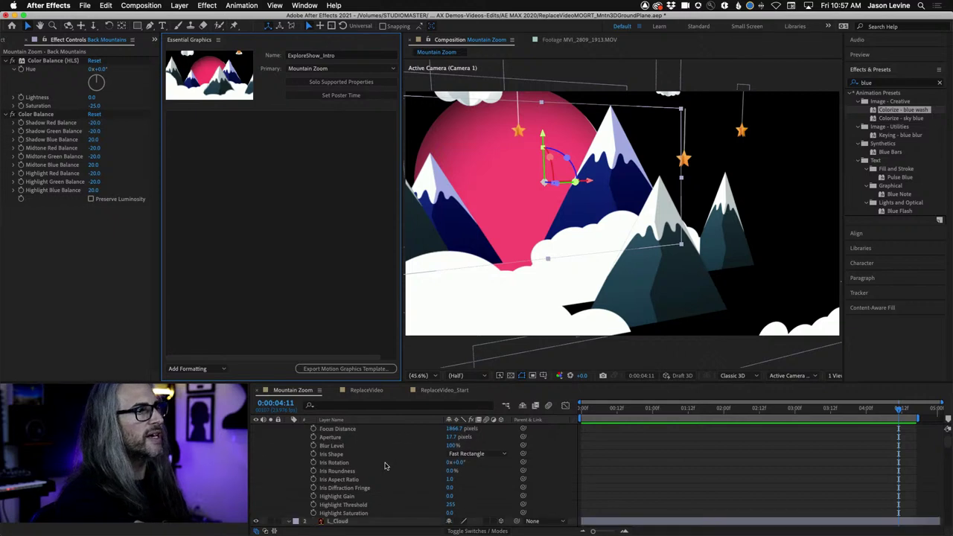
pyautogui.scroll(3, 385, 466)
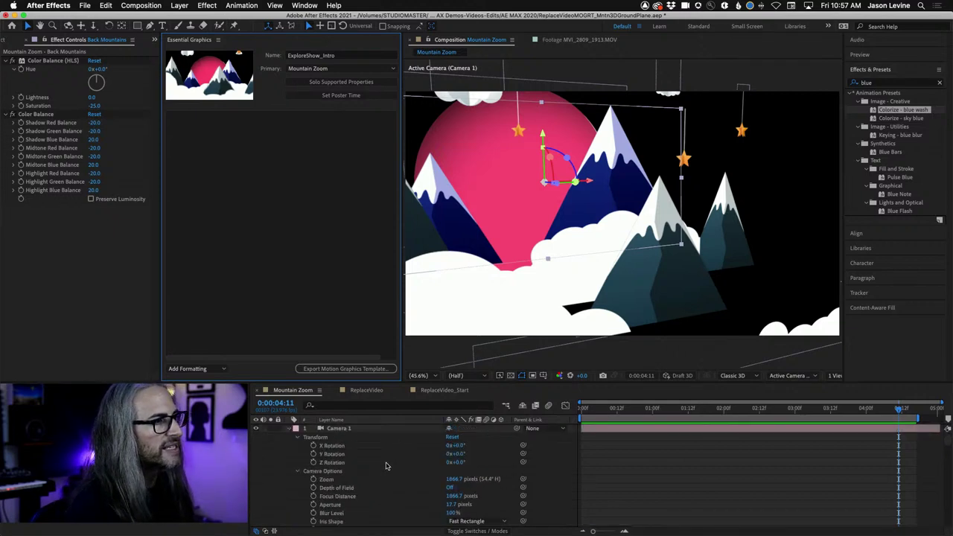
pyautogui.scroll(-10, 386, 466)
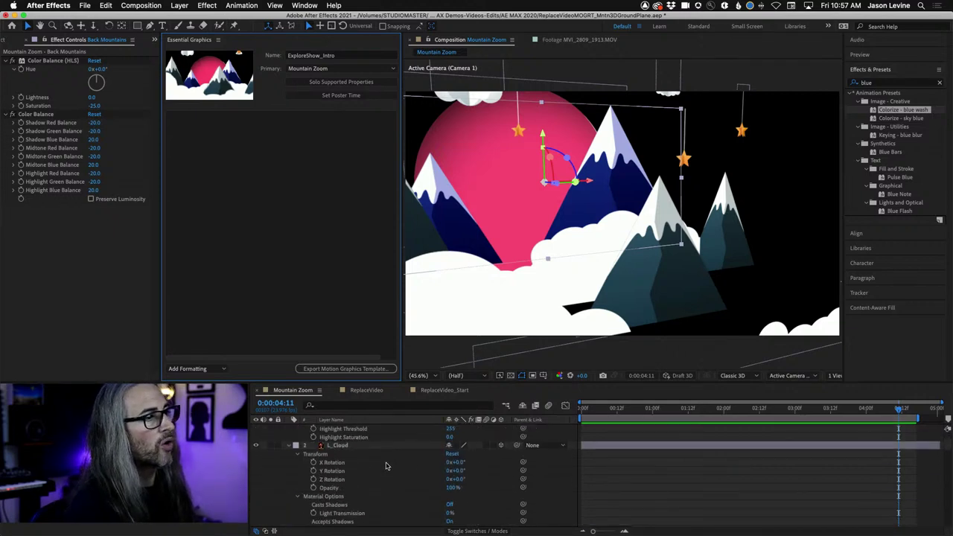
pyautogui.moveTo(690, 408); pyautogui.dragTo(667, 414)
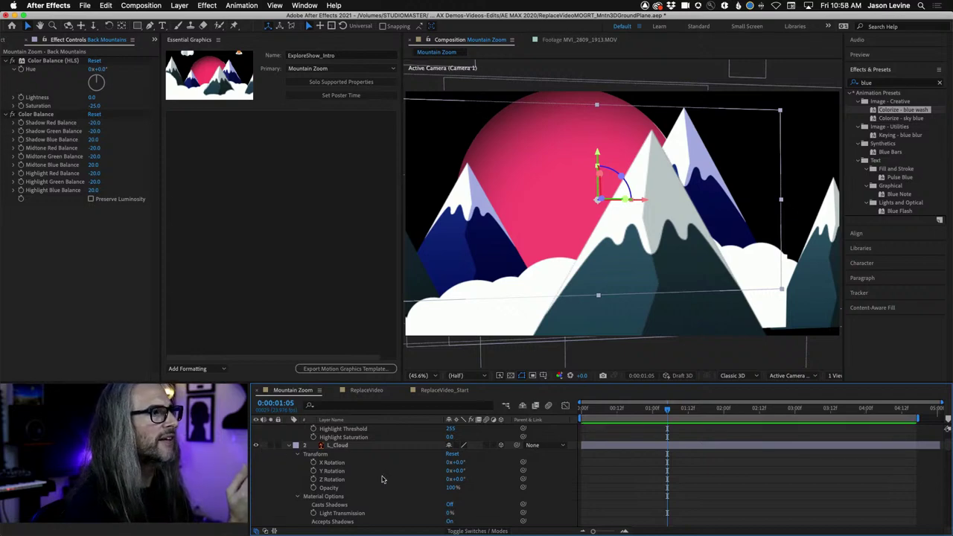
pyautogui.scroll(-4, 382, 479)
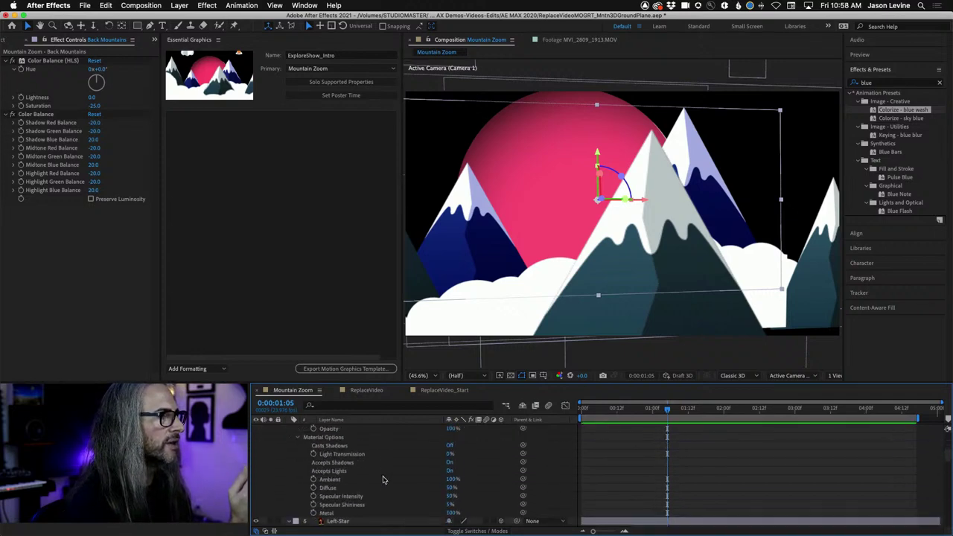
# - Add the Hue, Lightness and Saturation properties of the Back Mountains layer's Color Balance (HLS) effect to Essential Graphics
pyautogui.scroll(-3, 384, 480)
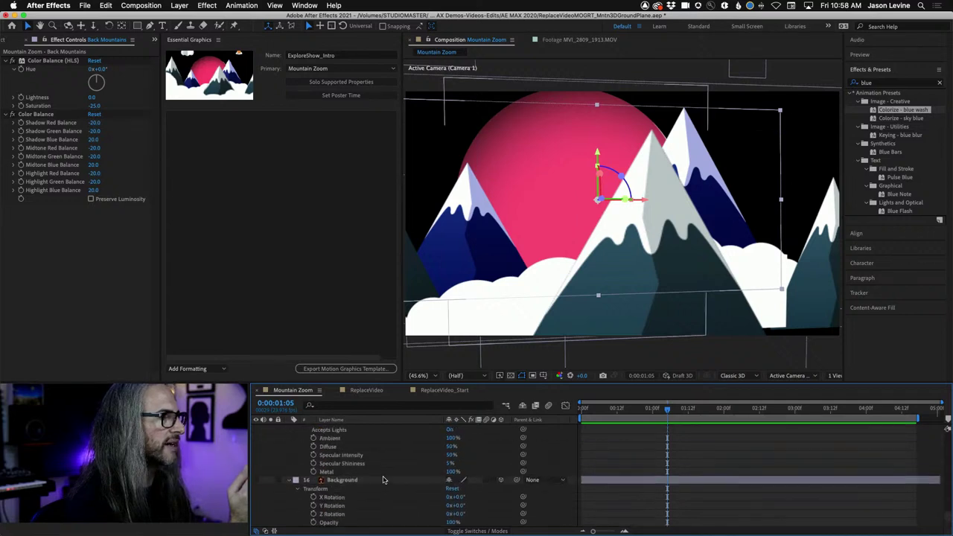
pyautogui.scroll(-5, 383, 480)
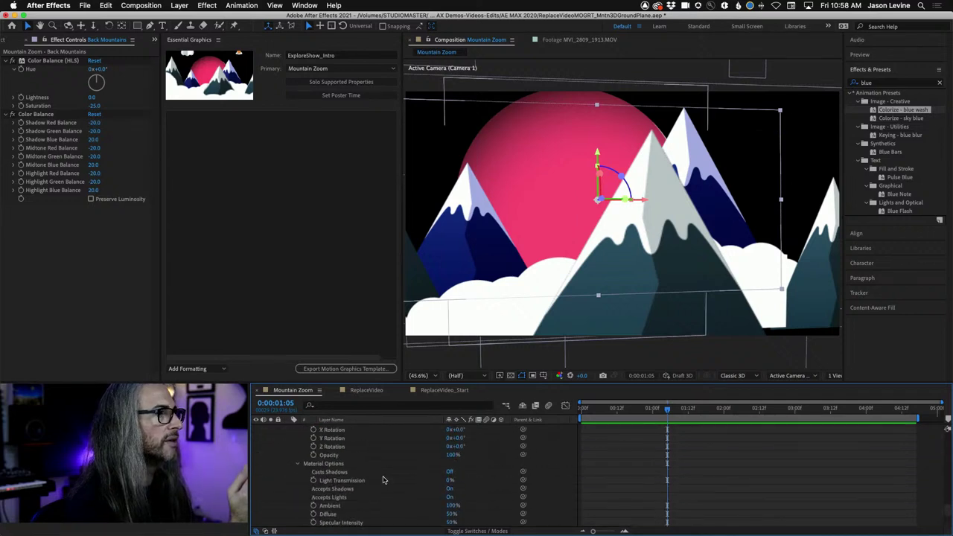
pyautogui.scroll(-8, 383, 480)
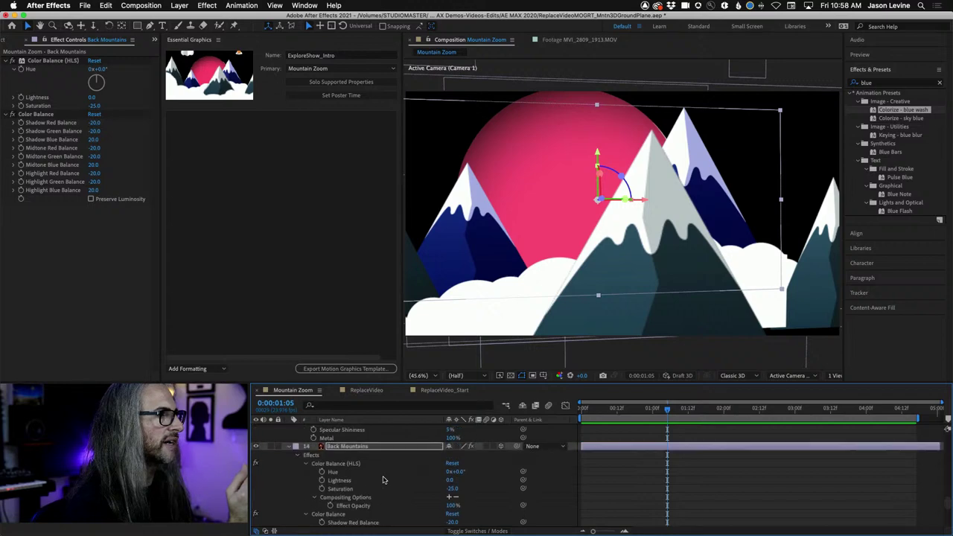
pyautogui.scroll(-2, 384, 479)
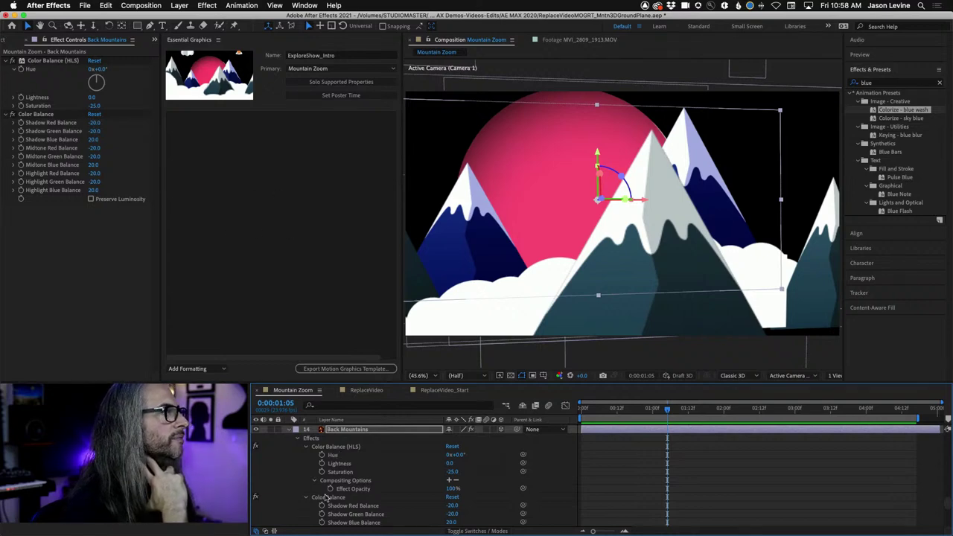
pyautogui.click(342, 456)
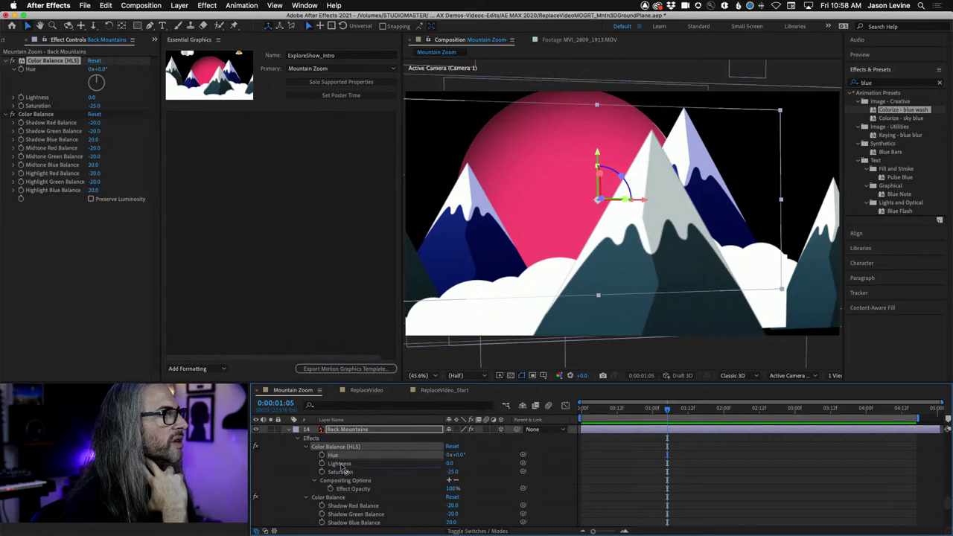
pyautogui.moveTo(341, 456); pyautogui.dragTo(266, 256)
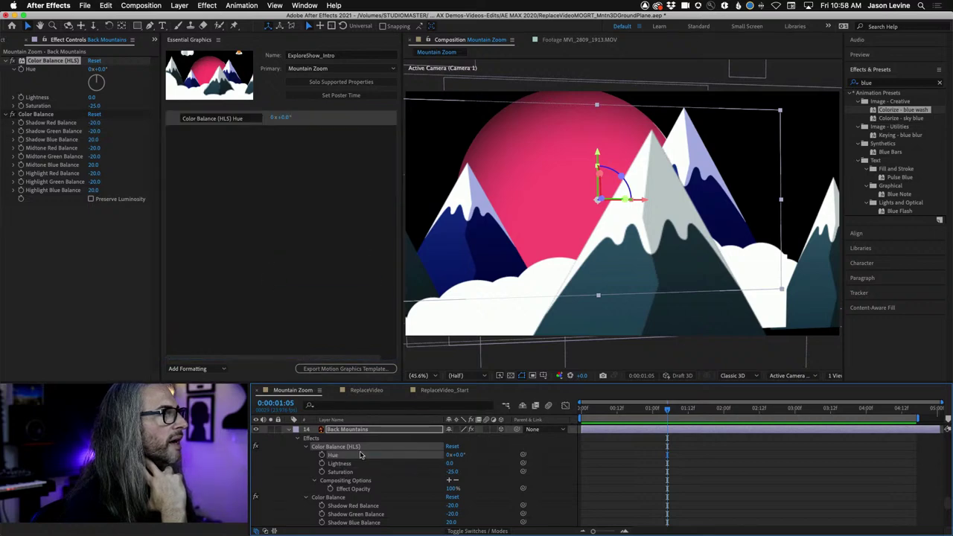
pyautogui.moveTo(363, 467); pyautogui.dragTo(282, 271)
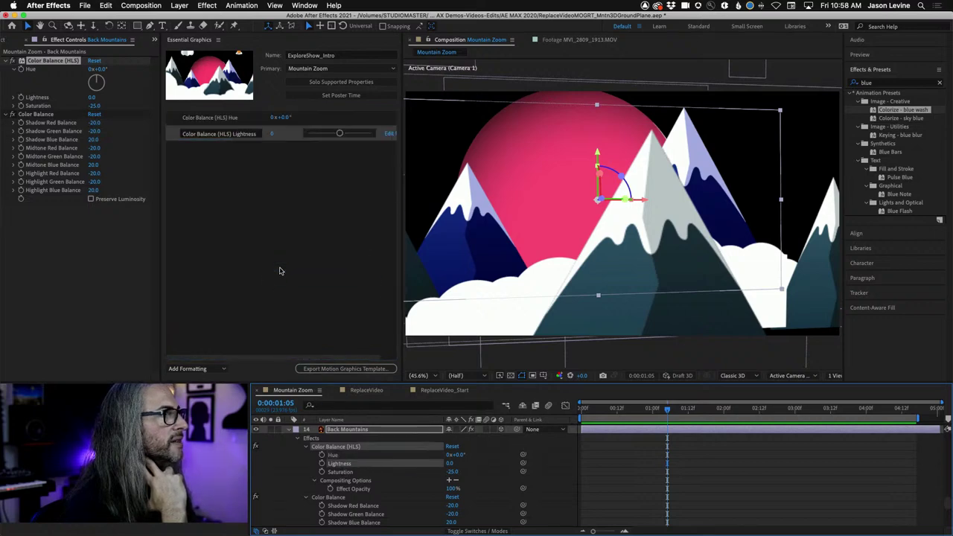
pyautogui.click(364, 473)
pyautogui.moveTo(364, 474); pyautogui.dragTo(238, 233)
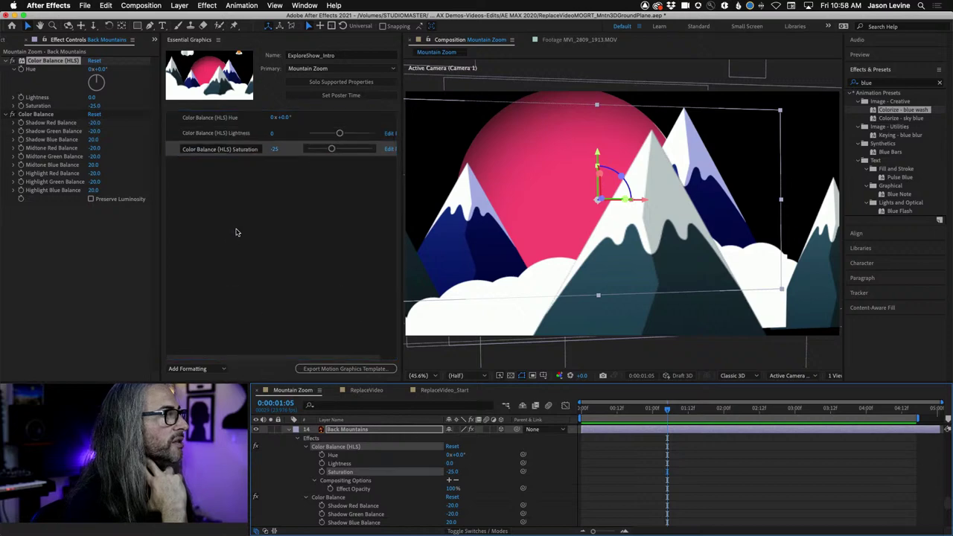
# - Rename the hue and lightness controls in Essential Graphics as BackMntn Hue and BackMntn Lightness
pyautogui.click(204, 119)
pyautogui.click(212, 119)
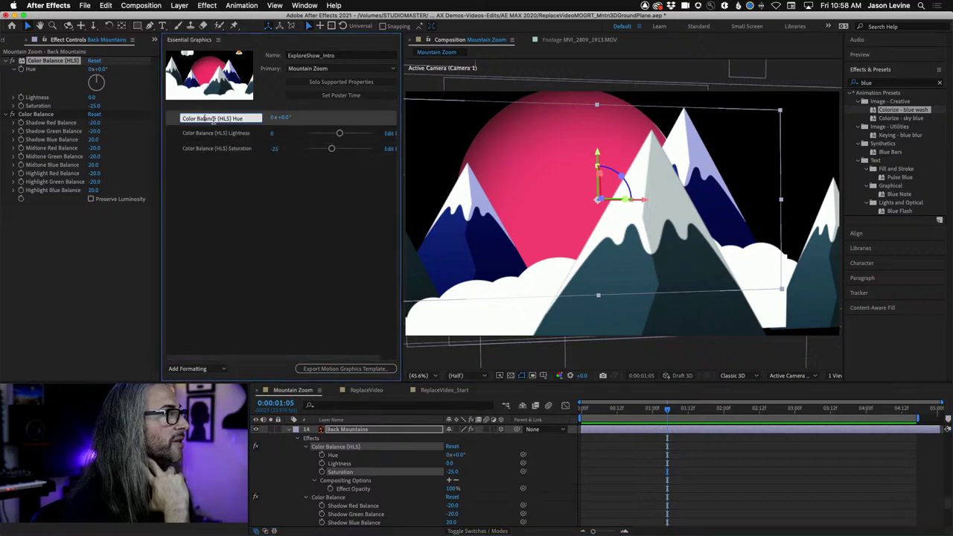
pyautogui.moveTo(231, 120); pyautogui.dragTo(170, 118)
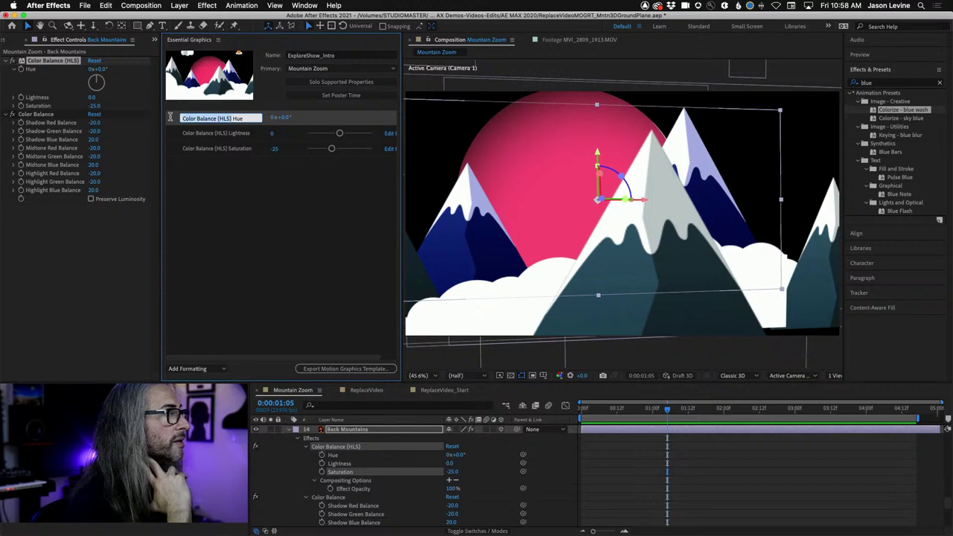
pyautogui.write('BackMntn')
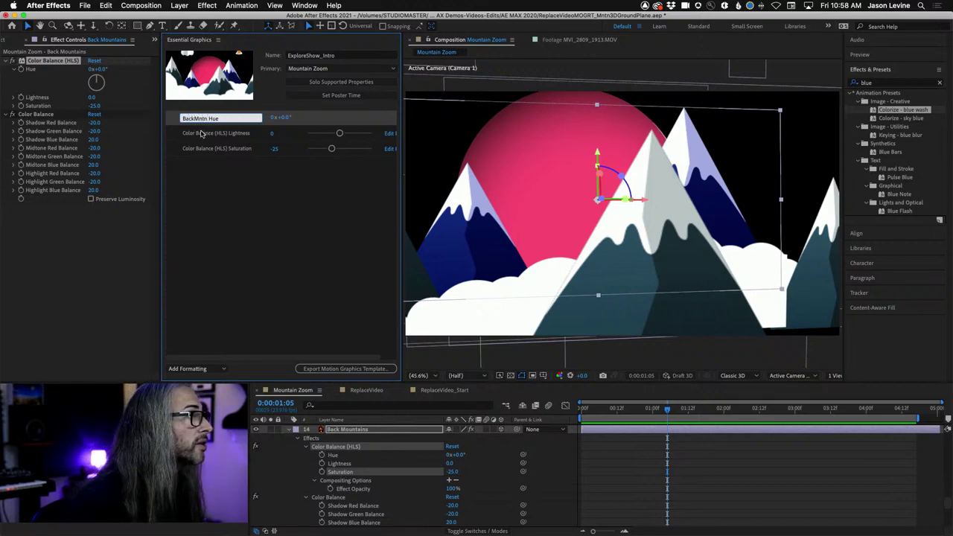
pyautogui.click(202, 133)
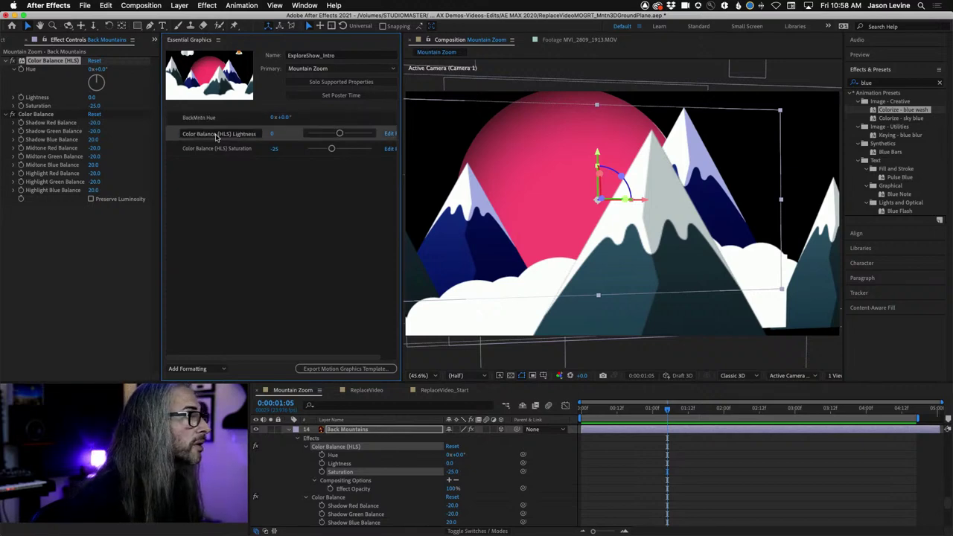
pyautogui.click(213, 133)
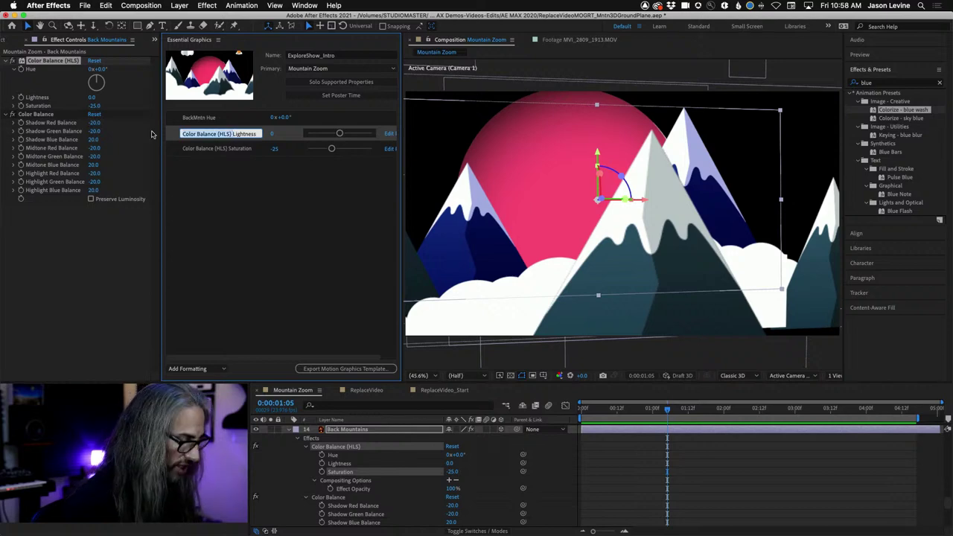
pyautogui.write('BackMntn')
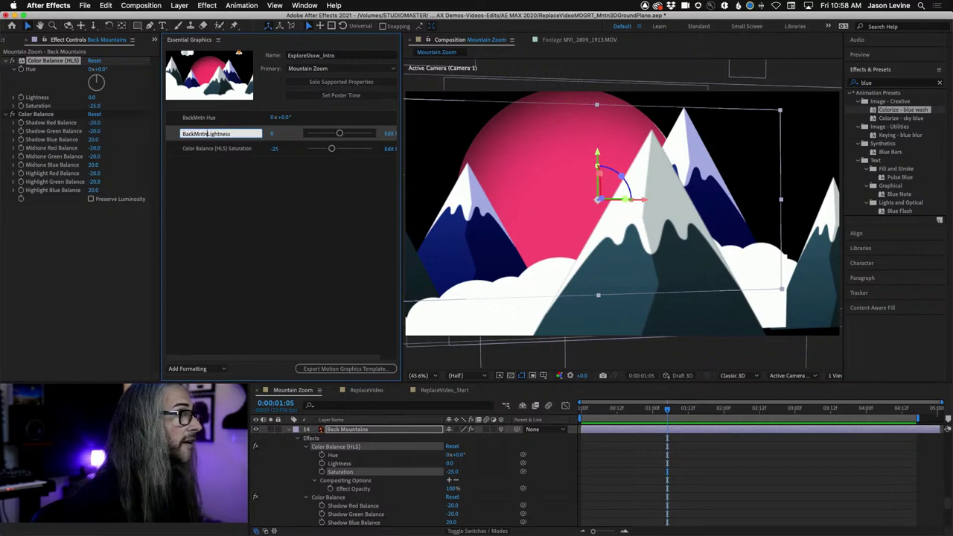
pyautogui.press('Return')
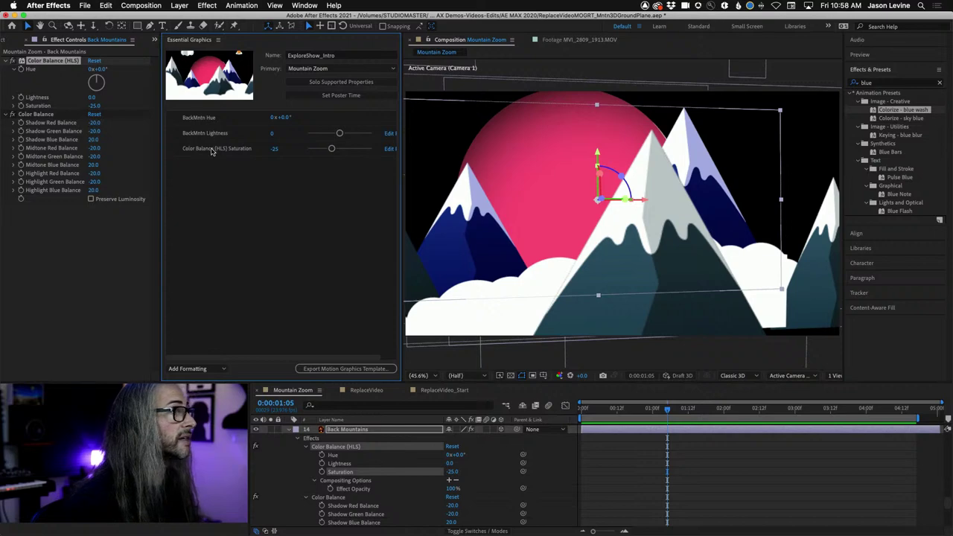
# - Rename the Color Balance (HLS) Saturation control in Essential Graphics as BackMntn Saturation
pyautogui.click(214, 149)
pyautogui.click(230, 149)
pyautogui.moveTo(230, 149); pyautogui.dragTo(160, 149)
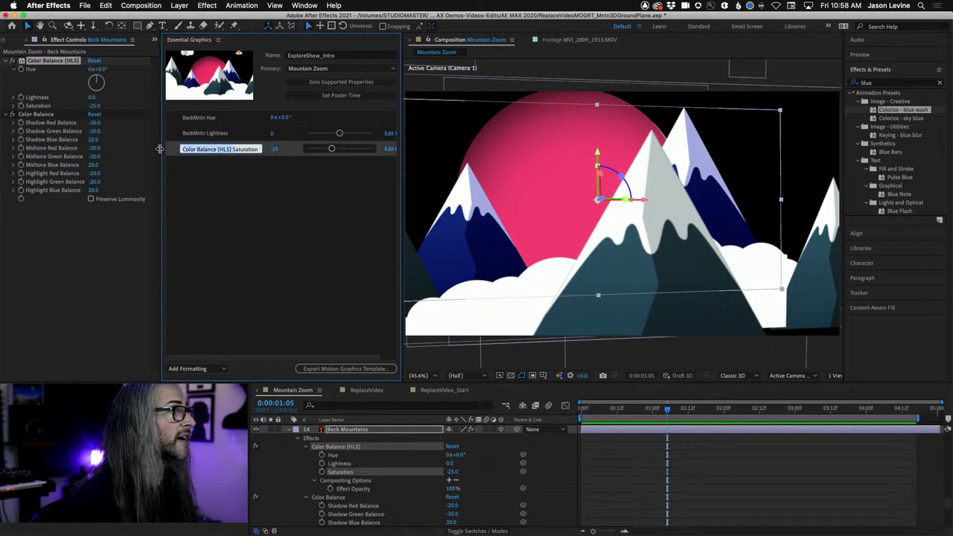
pyautogui.write('BackMn')
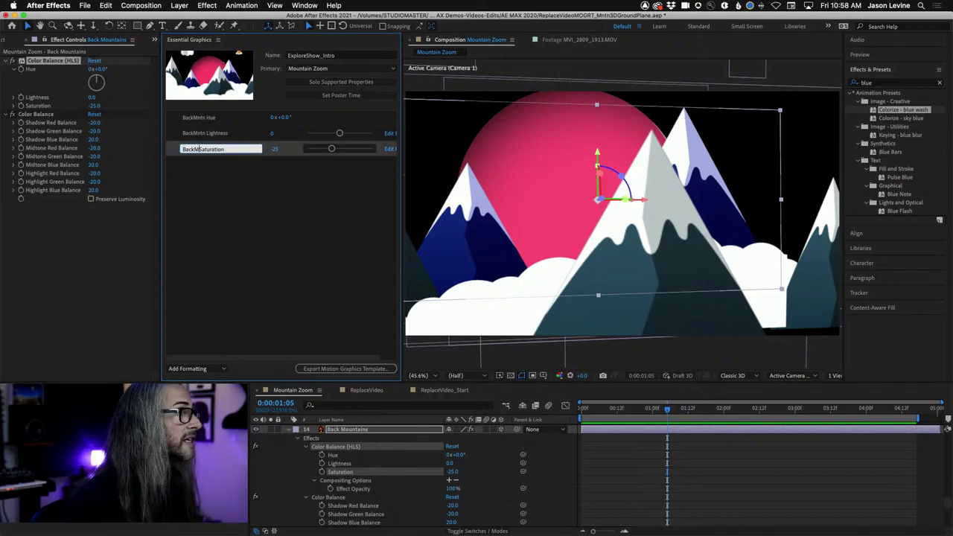
pyautogui.write('tn')
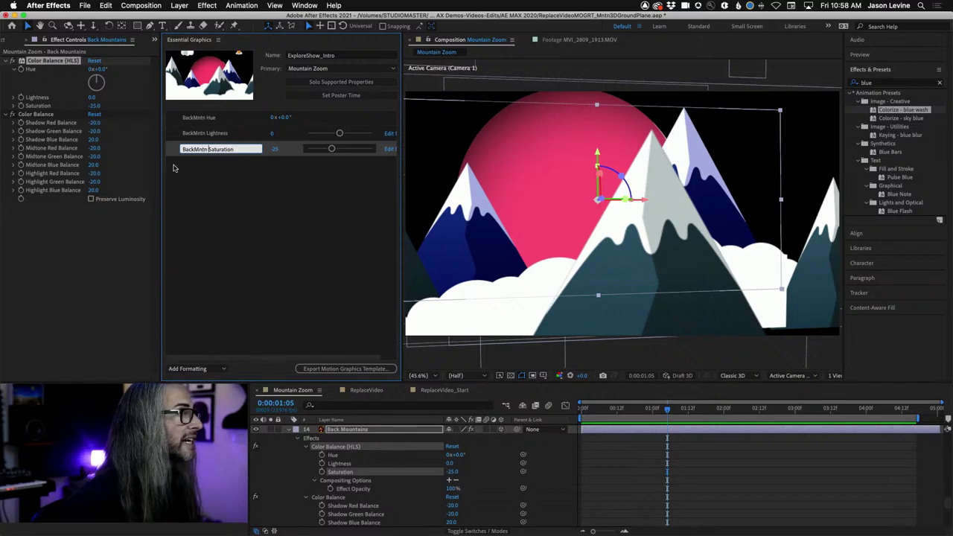
pyautogui.press('Return')
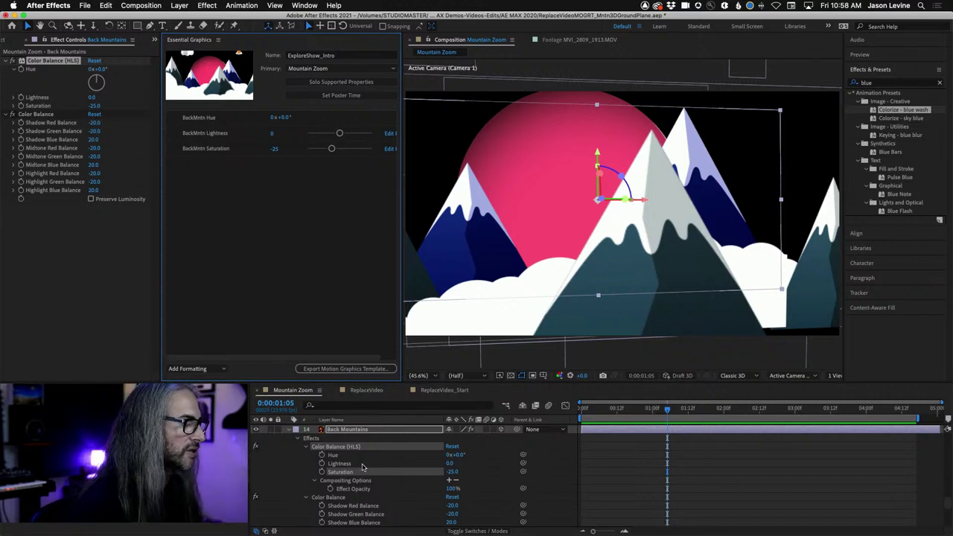
# - Add the Back Mountains layer's X, Y and Z Rotation properties as controls of the ExploreShow_Intro motion graphics template
pyautogui.scroll(-4, 362, 467)
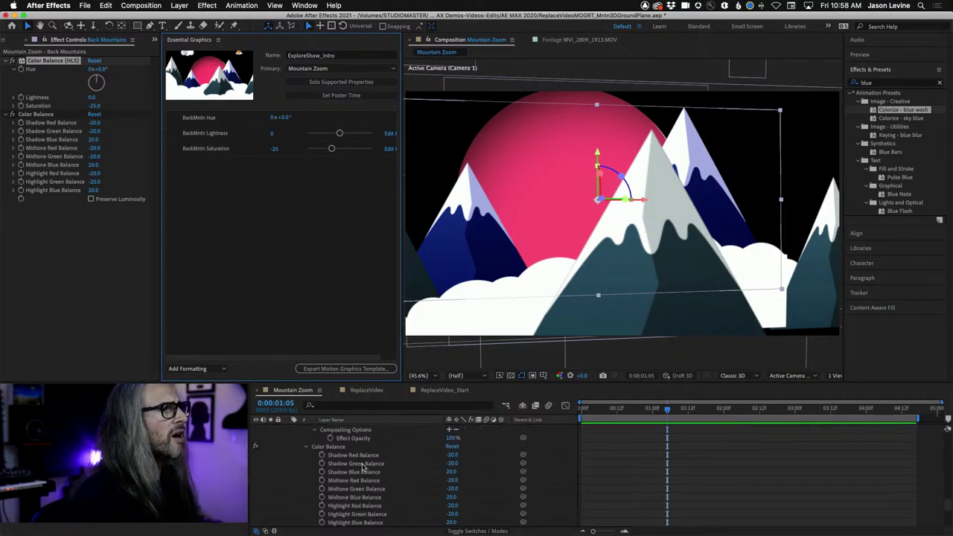
pyautogui.scroll(-3, 362, 467)
pyautogui.scroll(-2, 362, 467)
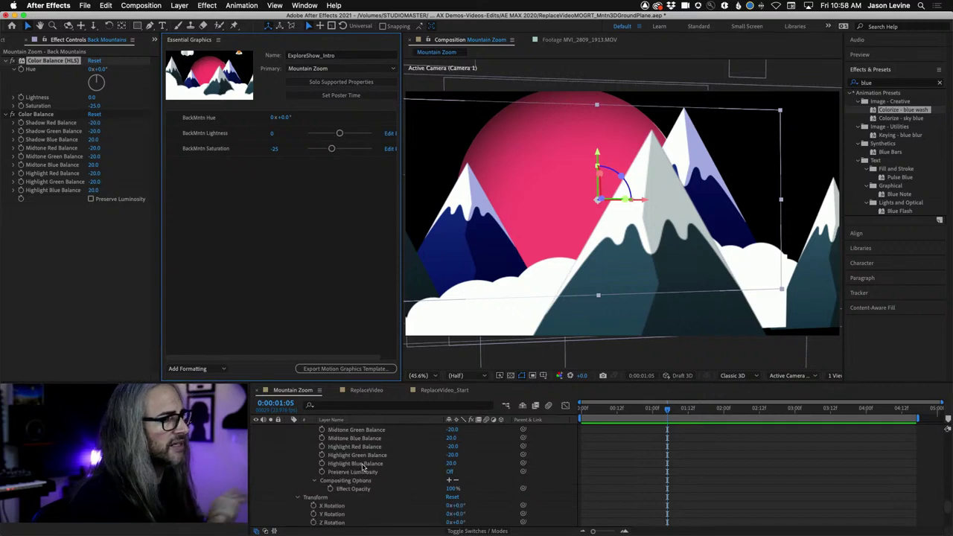
pyautogui.scroll(-2, 363, 467)
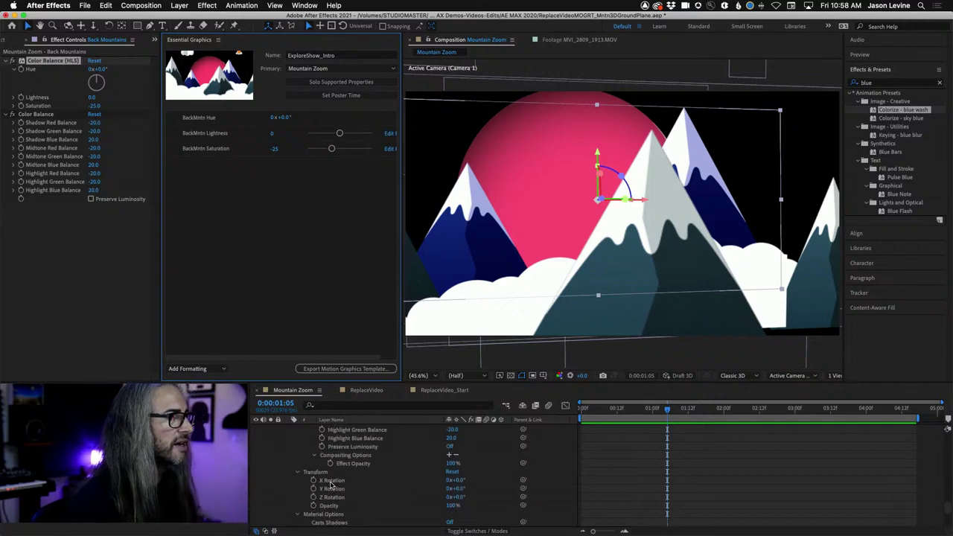
pyautogui.moveTo(332, 483); pyautogui.dragTo(218, 271)
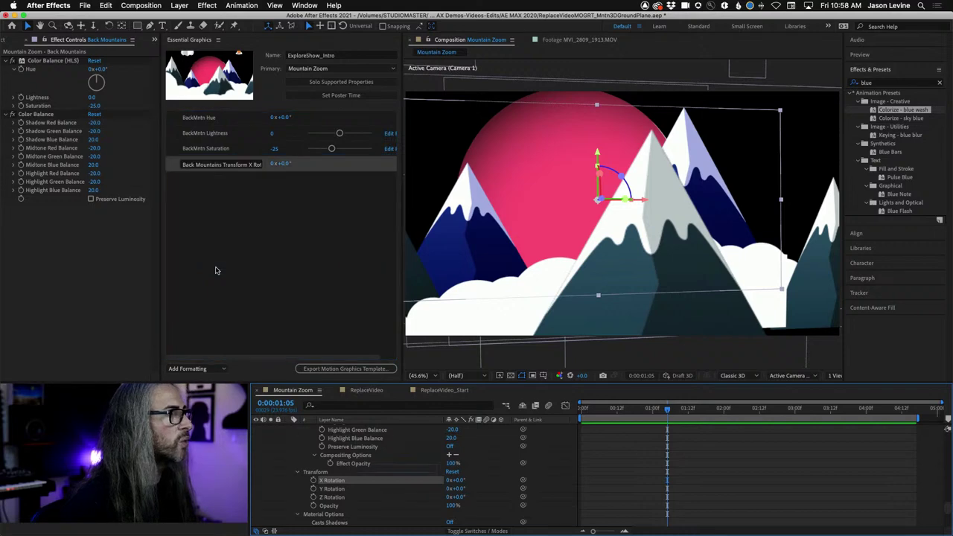
pyautogui.moveTo(332, 489); pyautogui.dragTo(260, 296)
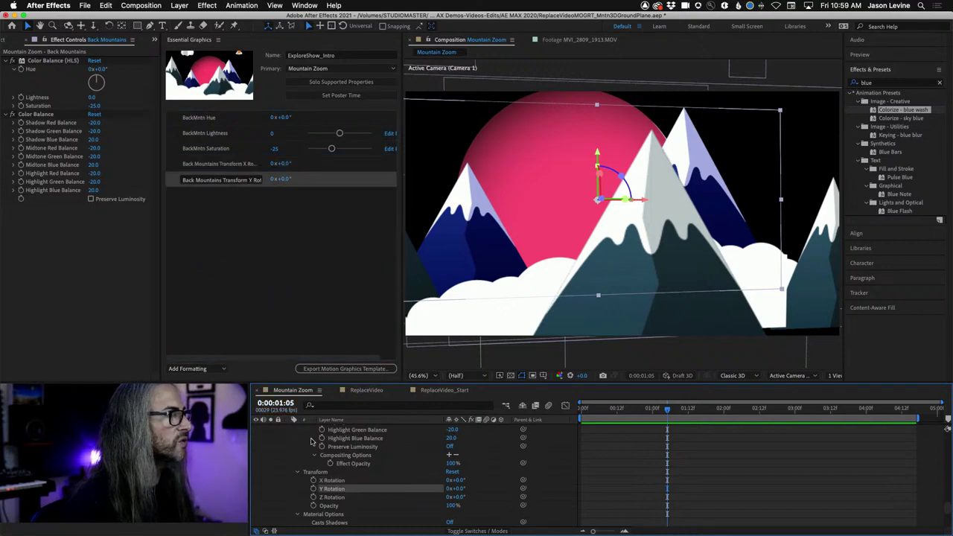
pyautogui.moveTo(335, 497); pyautogui.dragTo(266, 272)
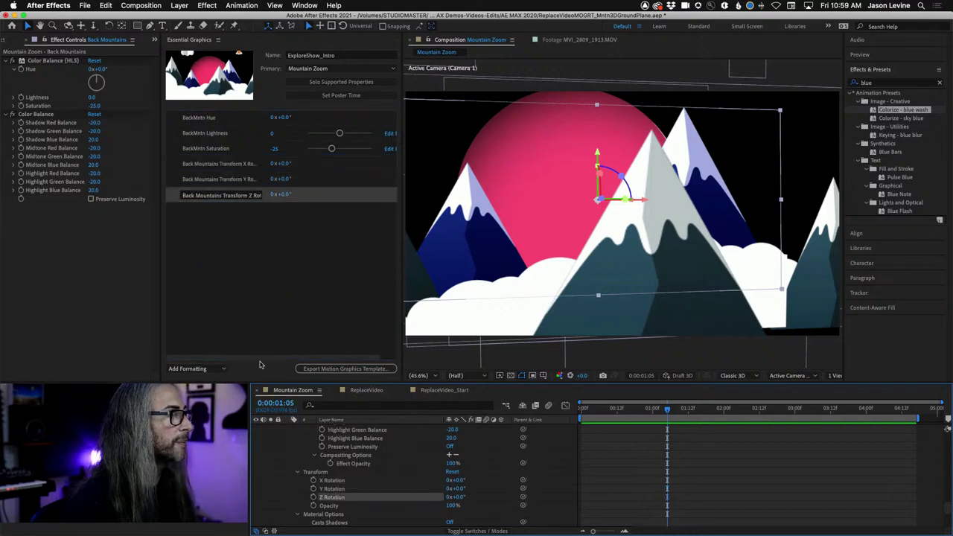
# - Rename the Back Mountains X rotation control as "Back Mountains X Rotation"
pyautogui.click(221, 165)
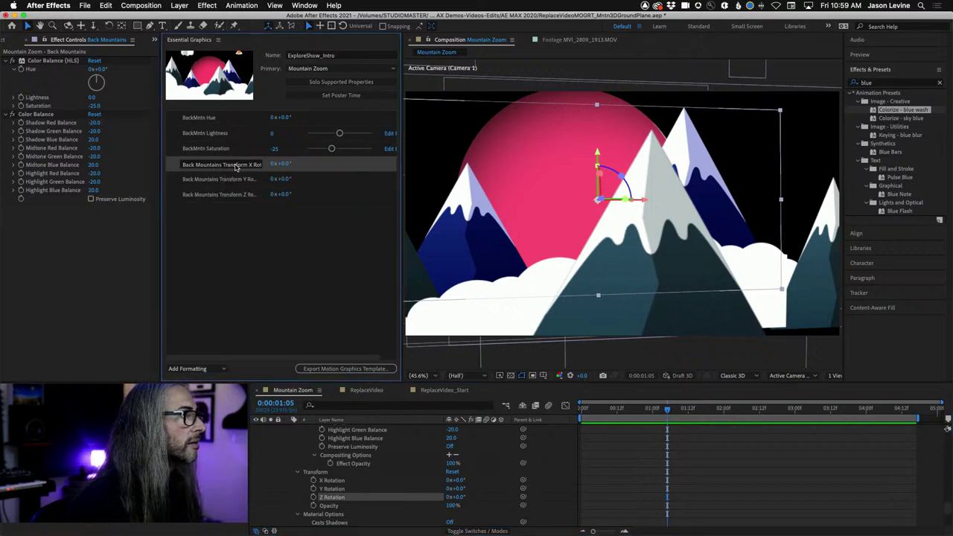
pyautogui.click(245, 165)
pyautogui.press('BackSpace')
pyautogui.press('BackSpace')
pyautogui.press('BackSpace')
pyautogui.press('BackSpace')
pyautogui.press('BackSpace')
pyautogui.press('BackSpace')
pyautogui.press('BackSpace')
pyautogui.press('BackSpace')
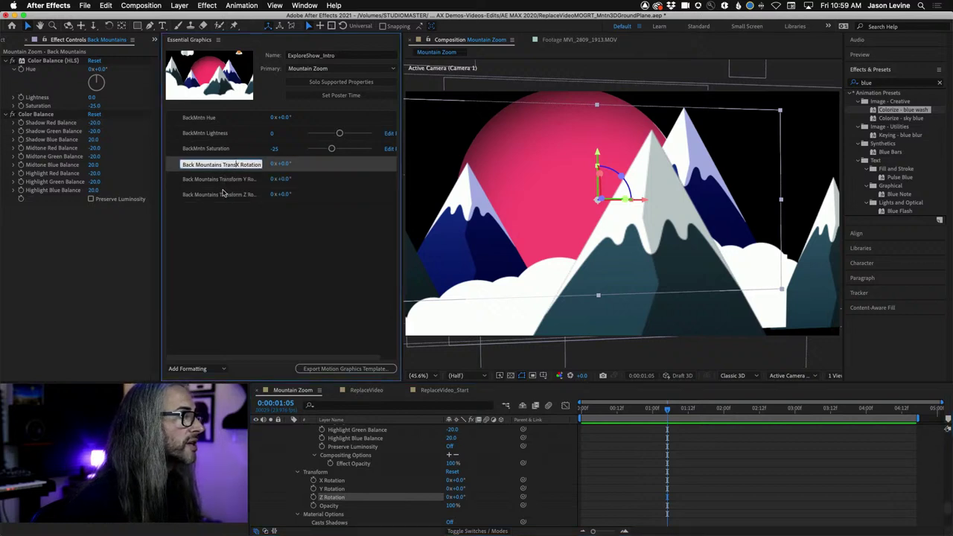
pyautogui.press('BackSpace')
# - Rename the Back Mountains Y rotation control as "Back Mountains Y Rotation"
pyautogui.click(228, 181)
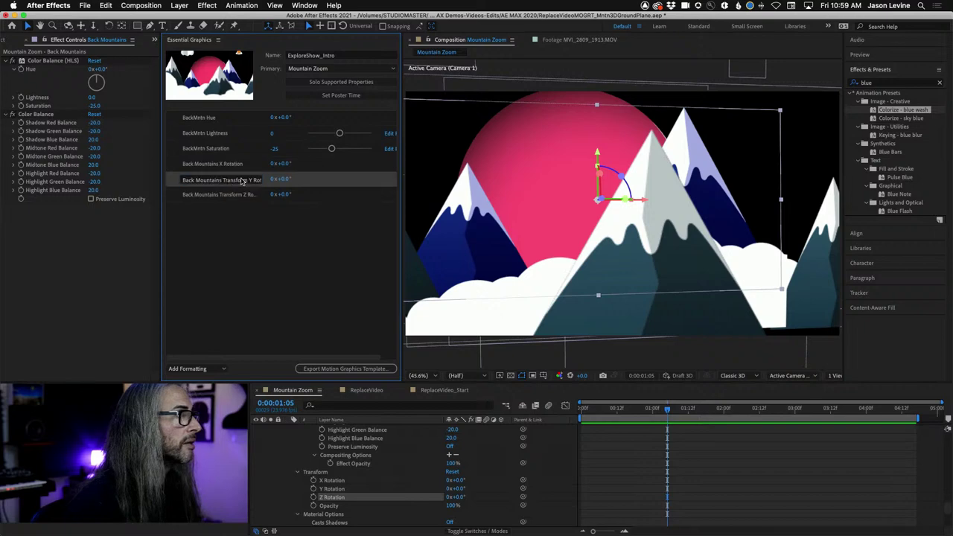
pyautogui.click(250, 180)
pyautogui.press('BackSpace')
pyautogui.press('BackSpace')
pyautogui.press('BackSpace')
pyautogui.press('BackSpace')
pyautogui.press('BackSpace')
pyautogui.press('BackSpace')
pyautogui.press('BackSpace')
pyautogui.press('BackSpace')
pyautogui.press('BackSpace')
pyautogui.press('BackSpace')
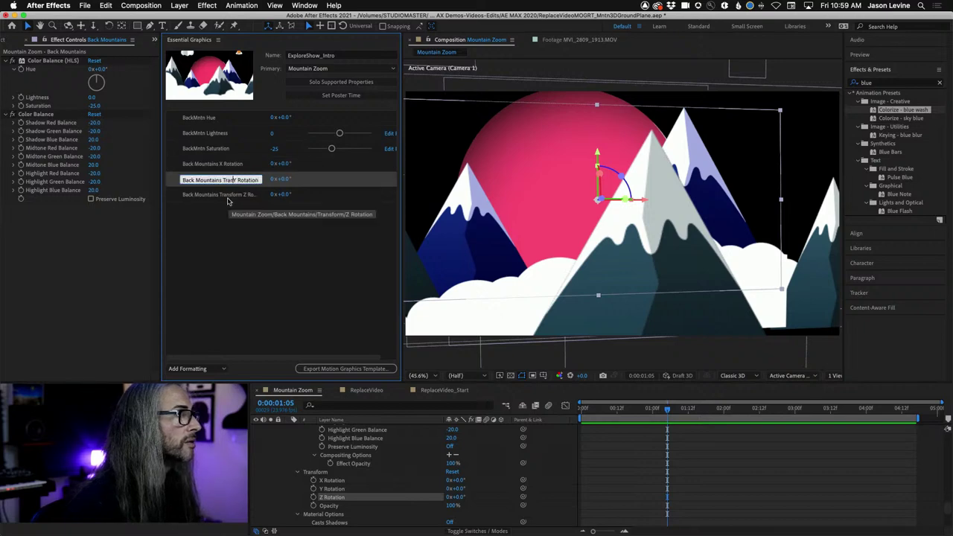
# - Rename the Back Mountains Z rotation control as "Back Mountains Z Rotation"
pyautogui.click(229, 195)
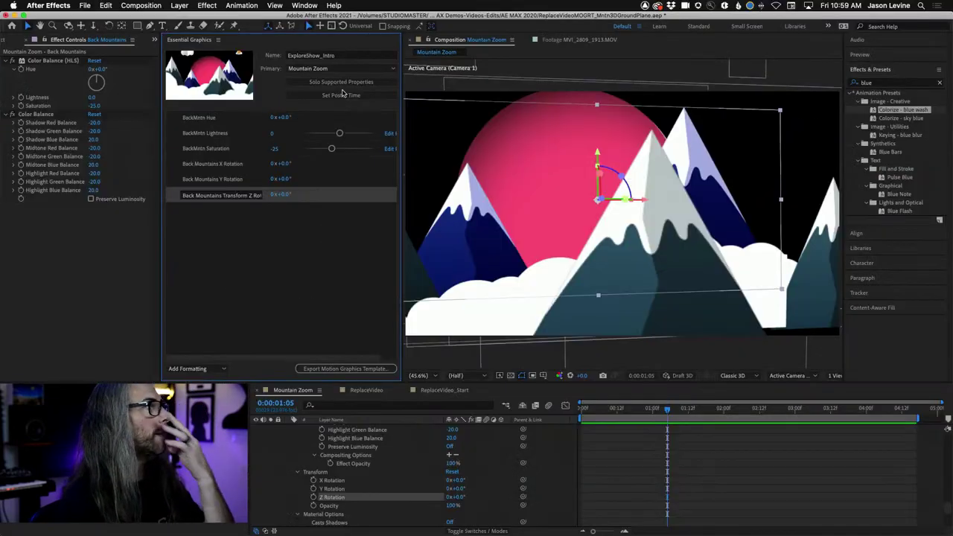
pyautogui.click(243, 195)
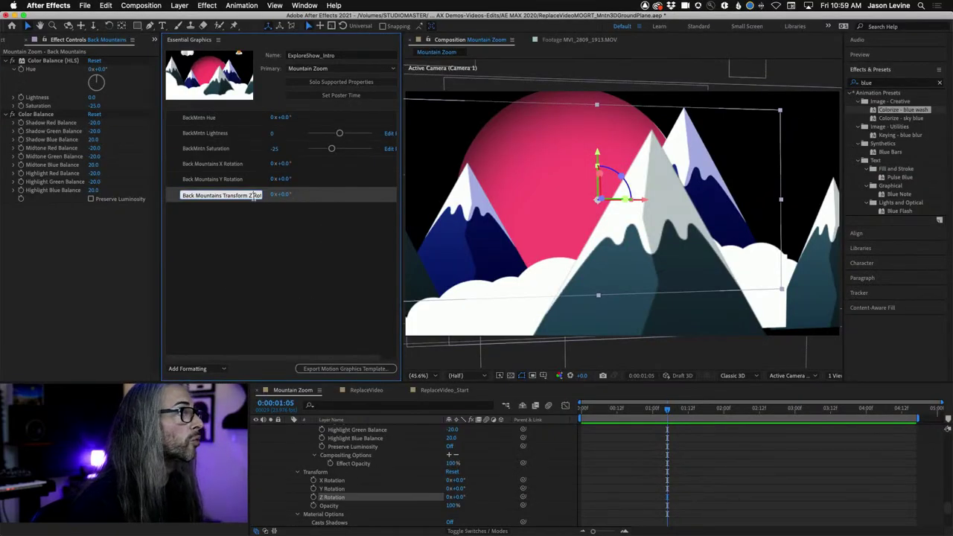
pyautogui.click(249, 195)
pyautogui.press('BackSpace')
pyautogui.press('BackSpace')
pyautogui.press('BackSpace')
pyautogui.press('BackSpace')
pyautogui.press('BackSpace')
pyautogui.press('BackSpace')
pyautogui.press('BackSpace')
pyautogui.press('BackSpace')
pyautogui.press('BackSpace')
pyautogui.press('BackSpace')
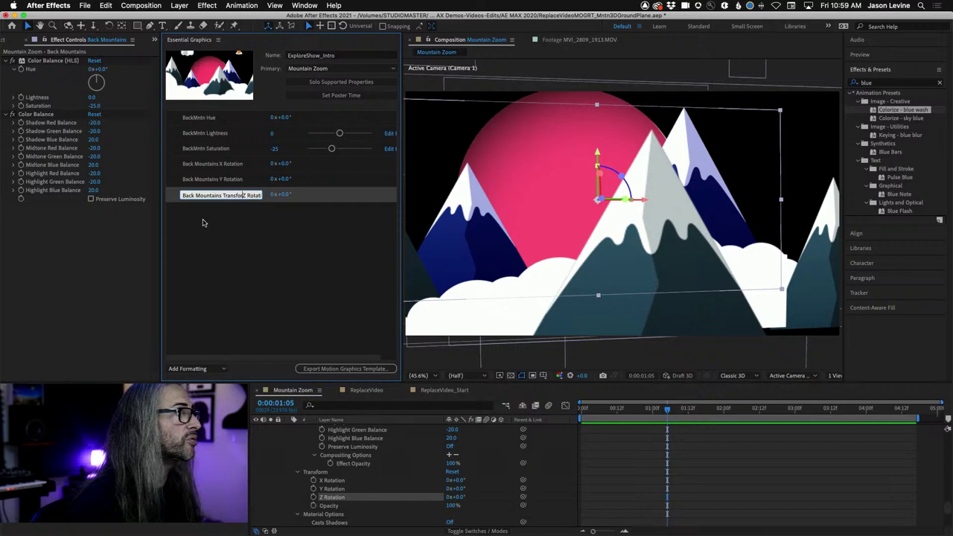
pyautogui.click(207, 226)
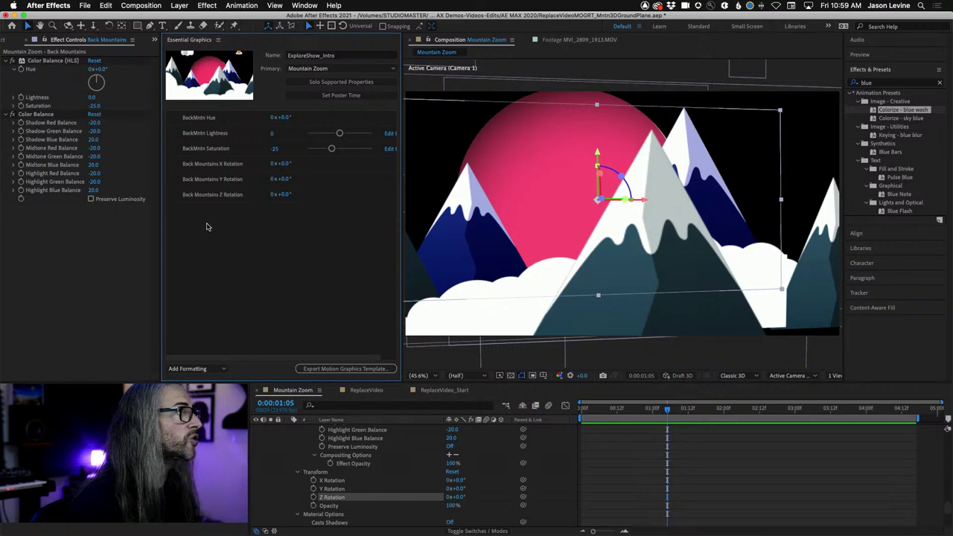
# - Save the project under the new name ReplaceVideoMOGRT_Mntn3DGroundPlane-Live.aep in the MOGRT AE COMPS folder
pyautogui.click(90, 5)
pyautogui.moveTo(111, 98)
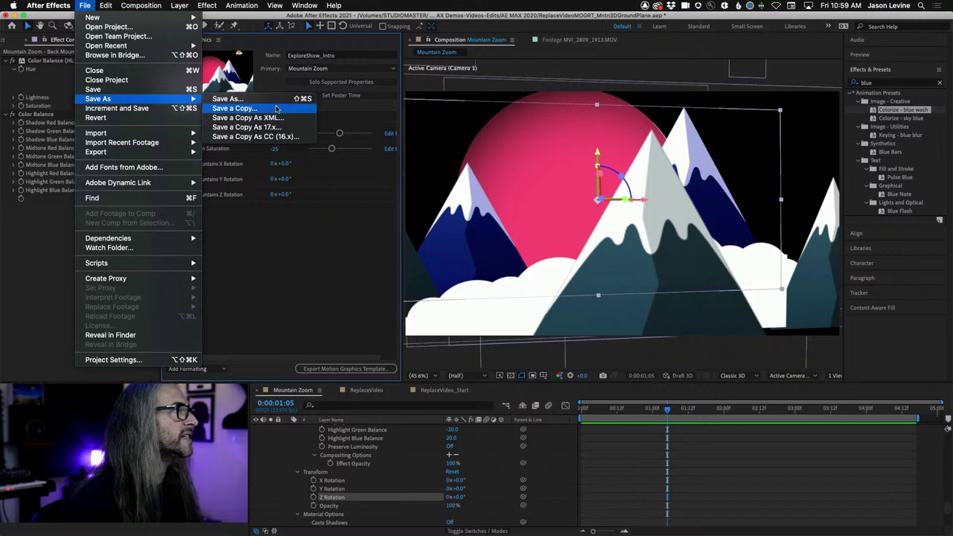
pyautogui.click(275, 103)
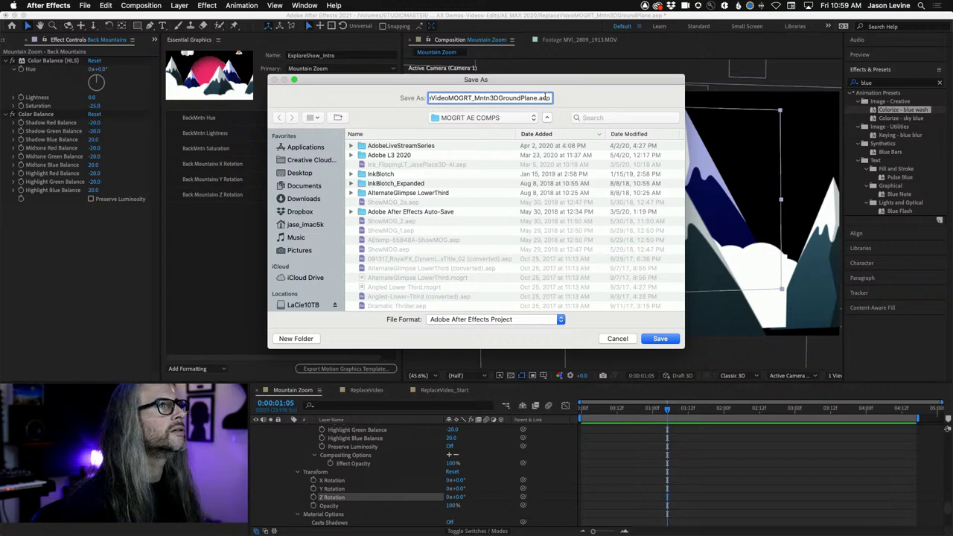
pyautogui.click(536, 98)
pyautogui.write('-')
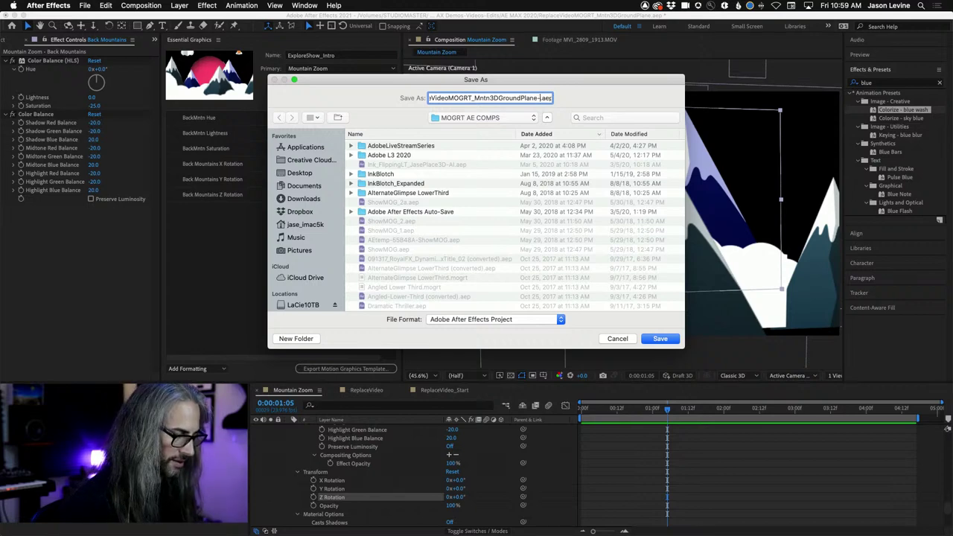
pyautogui.write('Live')
pyautogui.press('Return')
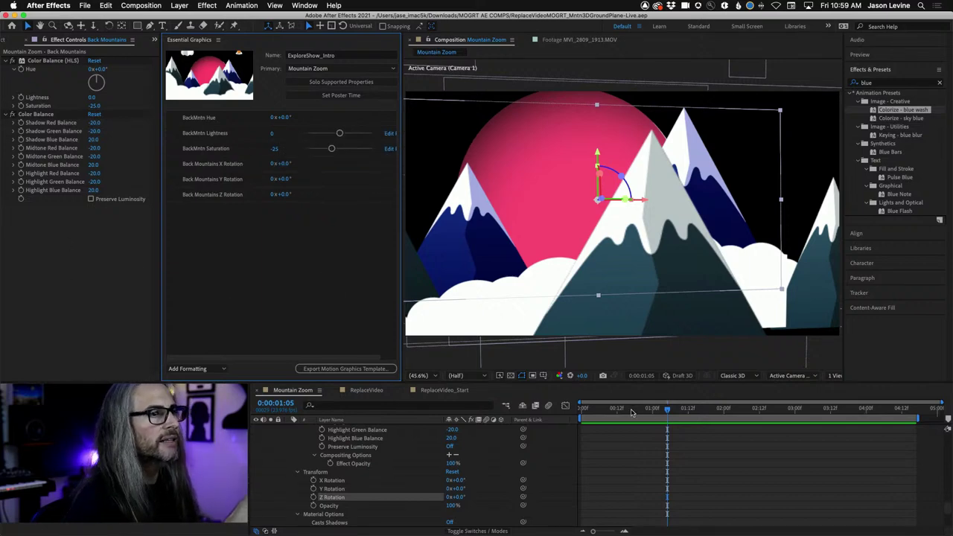
# - Scrub through the Mountain Zoom animation, return to the first frame, and look over Camera 1's transform and camera options
pyautogui.moveTo(667, 408); pyautogui.dragTo(739, 408)
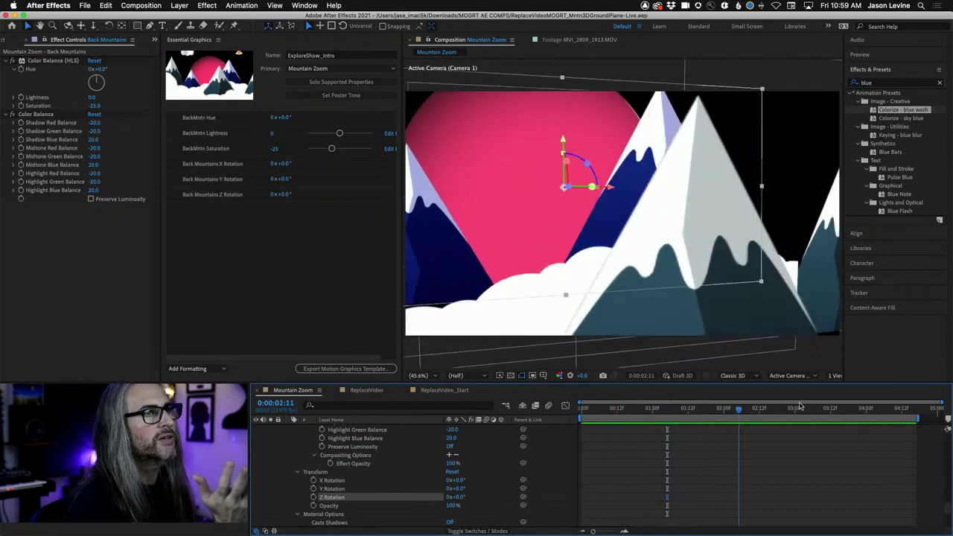
pyautogui.moveTo(800, 407); pyautogui.dragTo(581, 409)
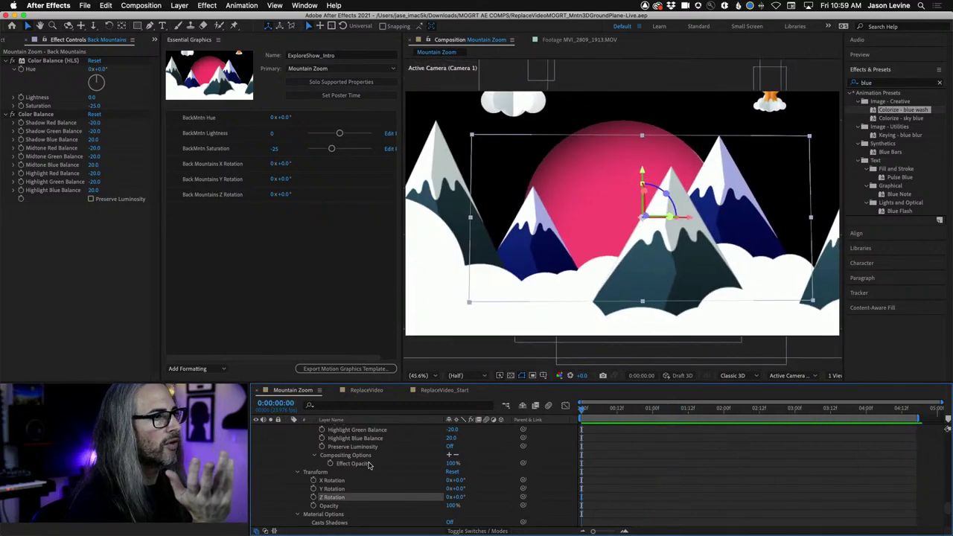
pyautogui.scroll(-3, 368, 466)
pyautogui.scroll(5, 368, 466)
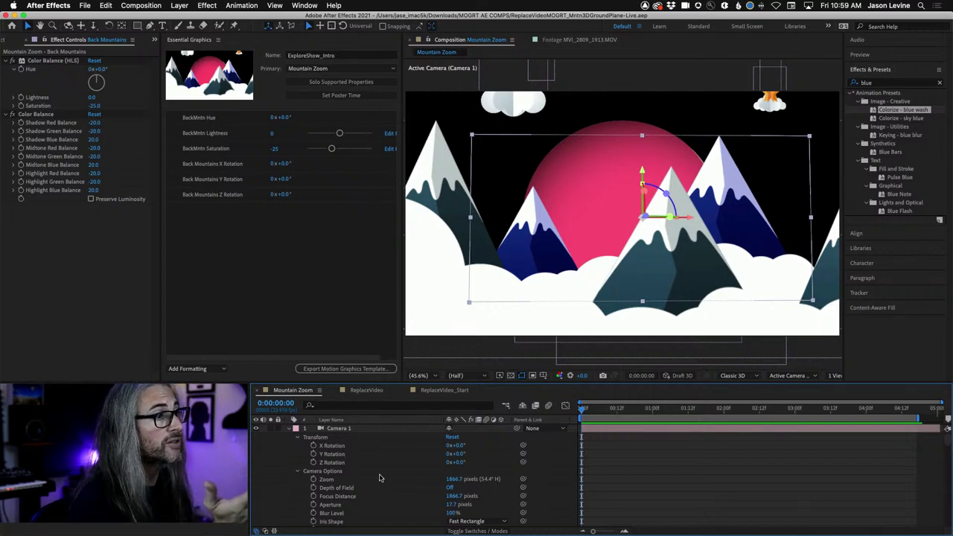
pyautogui.scroll(-8, 379, 478)
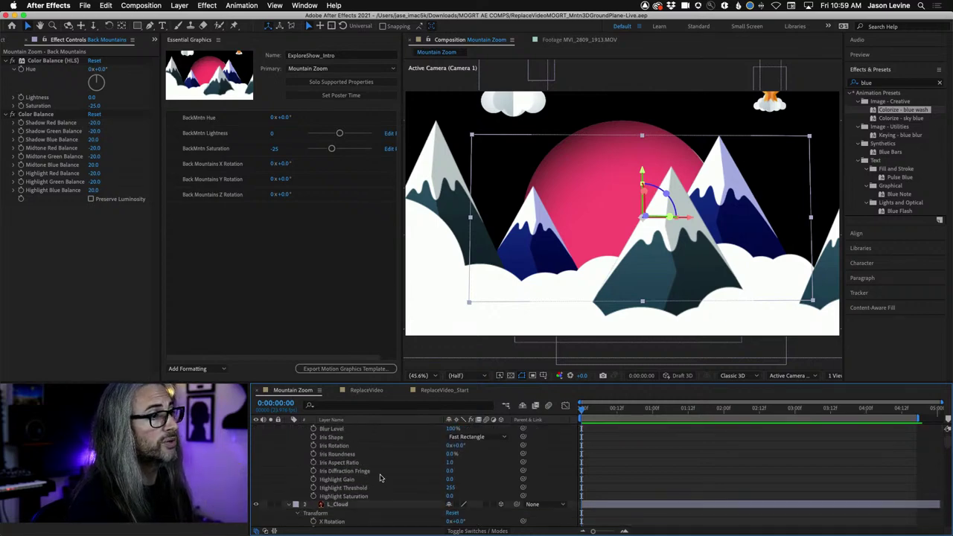
pyautogui.scroll(8, 379, 478)
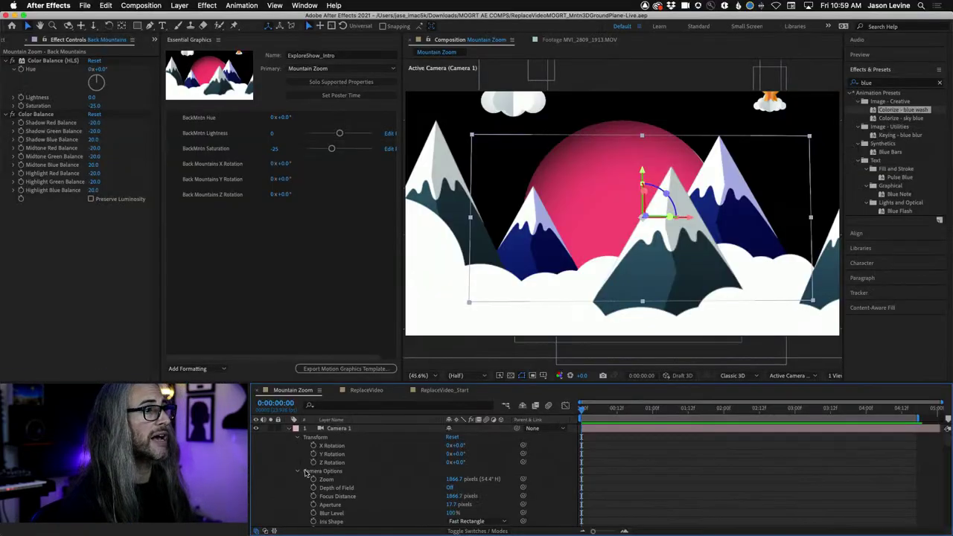
# - Try a -9° X Rotation on Camera 1 and undo it
pyautogui.moveTo(450, 447)
pyautogui.mouseDown()
pyautogui.moveTo(465, 445)
pyautogui.moveTo(450, 452)
pyautogui.mouseUp()
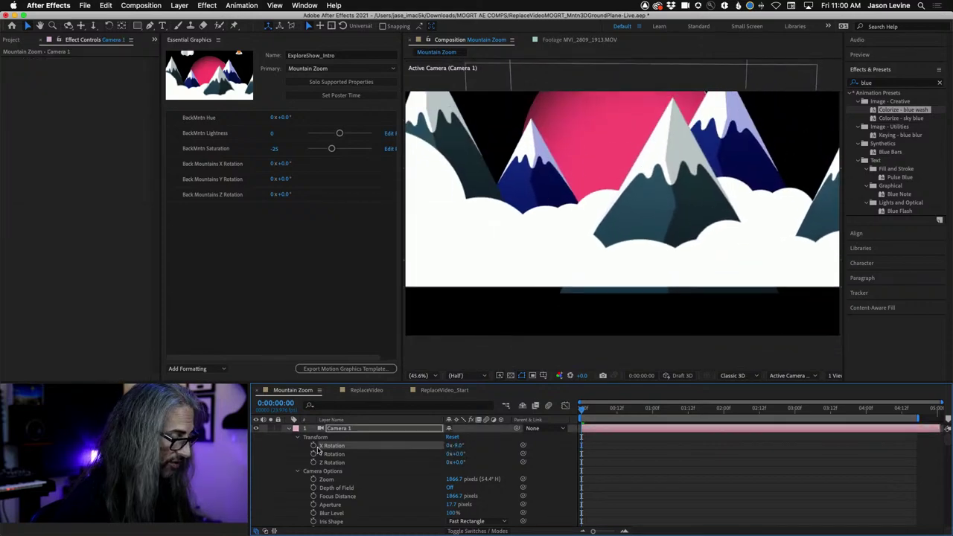
pyautogui.press('super+z')
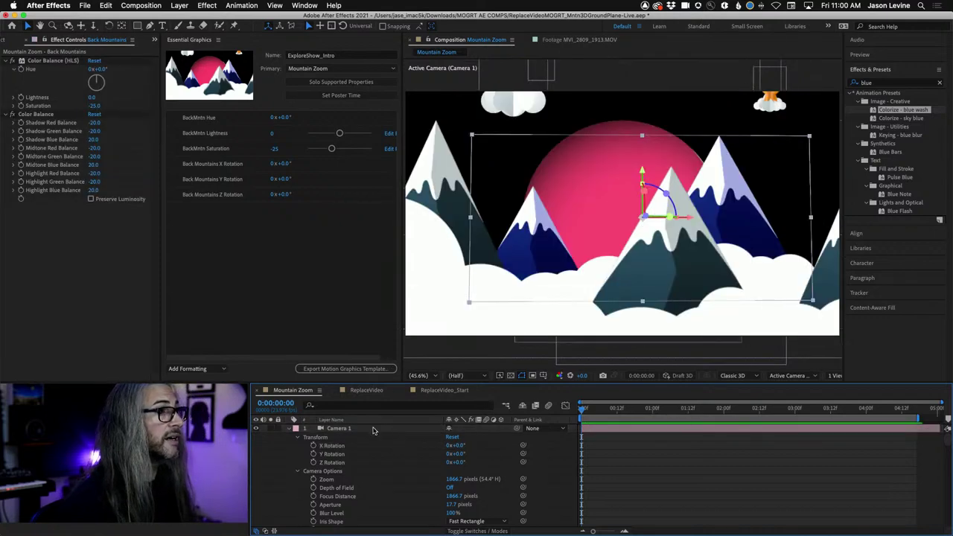
# - Add a comment reading "These are camera parameters" below the Back Mountains rotation controls of the template
pyautogui.click(221, 369)
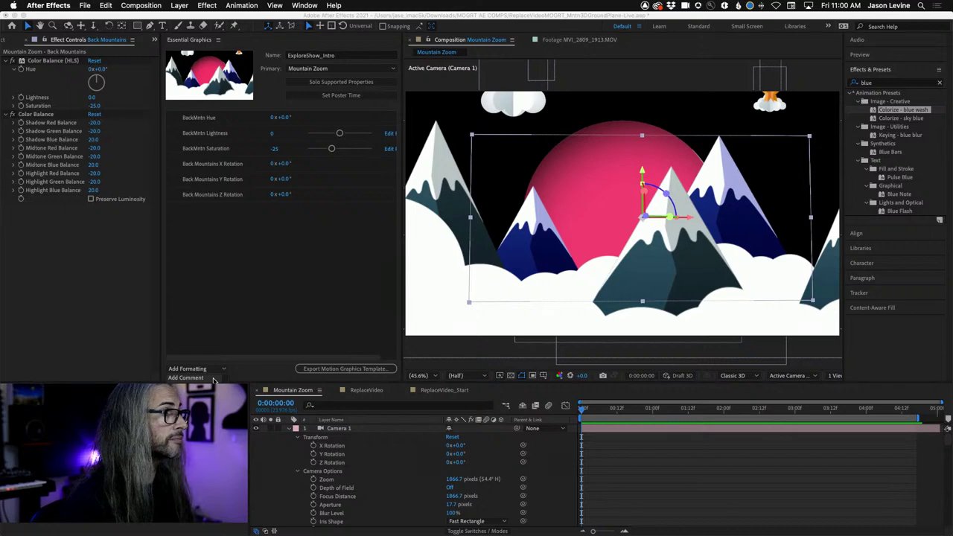
pyautogui.click(214, 378)
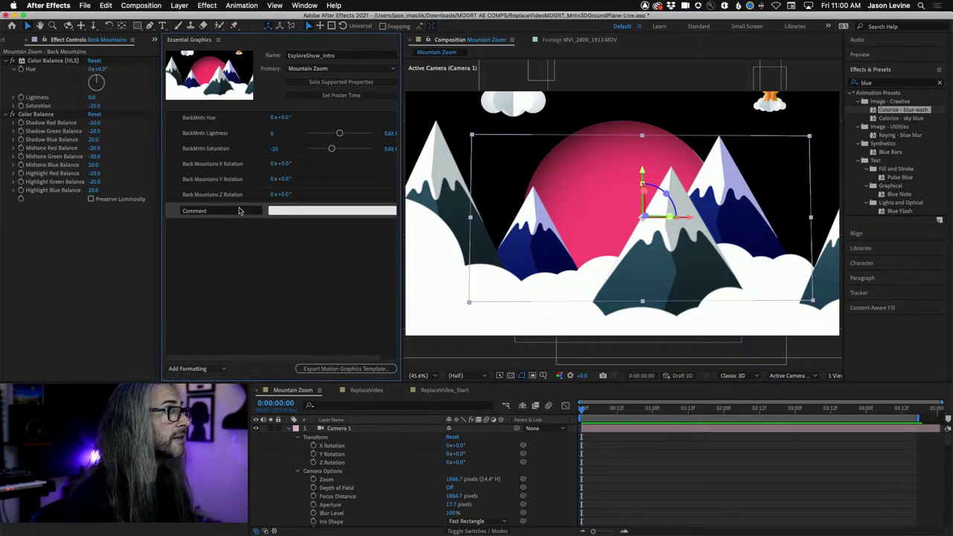
pyautogui.click(313, 211)
pyautogui.write('These are camera parameters')
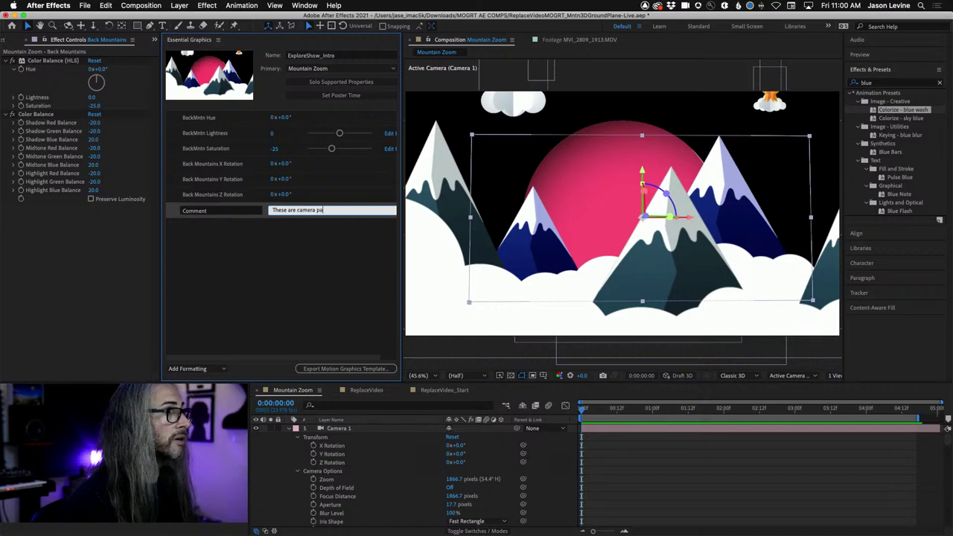
pyautogui.click(337, 240)
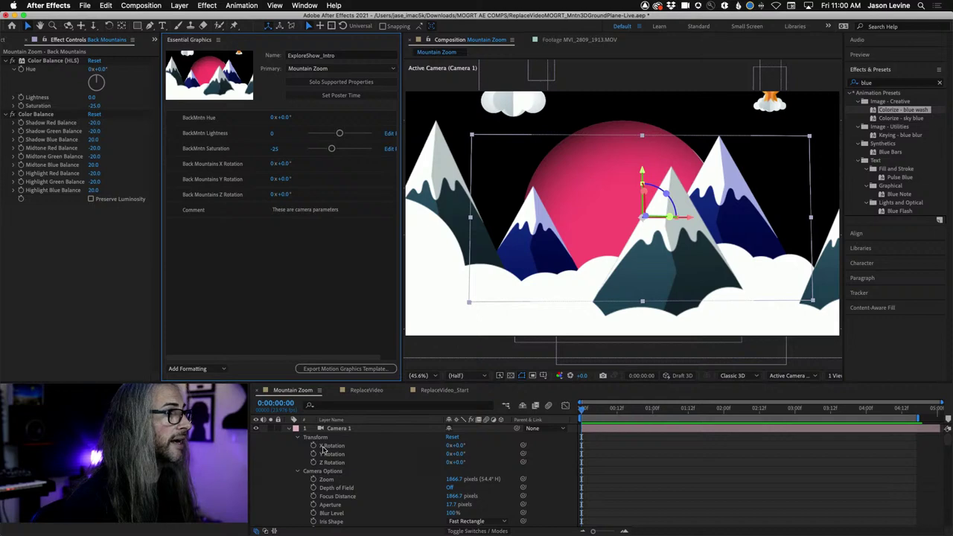
# - Add Camera 1's X, Y and Z Rotation, Zoom and Focus Distance properties as template controls below the comment
pyautogui.moveTo(337, 447); pyautogui.dragTo(250, 273)
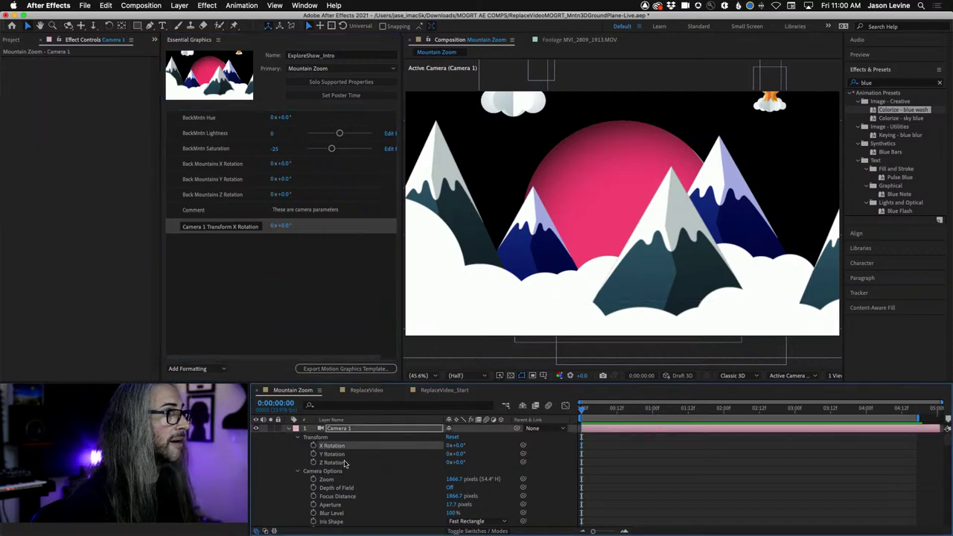
pyautogui.moveTo(332, 454); pyautogui.dragTo(274, 288)
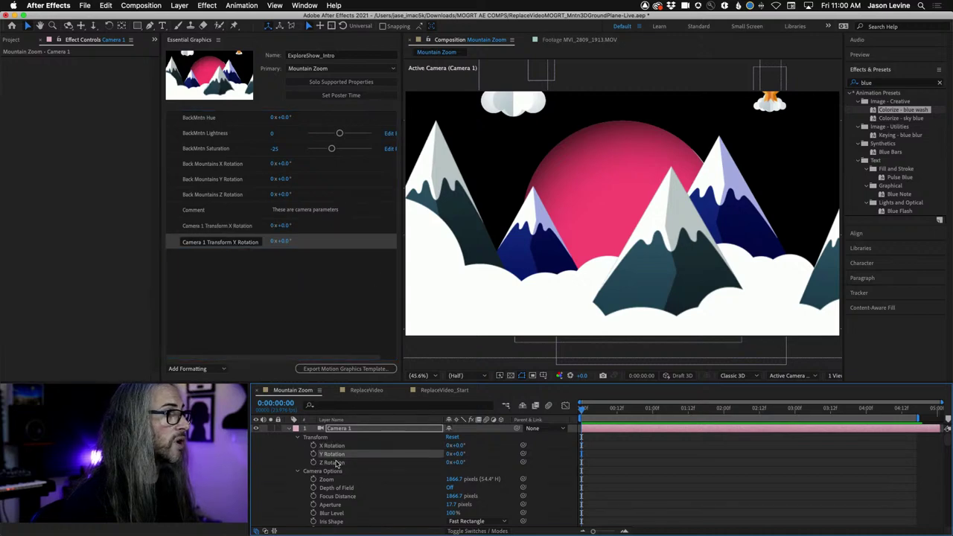
pyautogui.moveTo(337, 463); pyautogui.dragTo(259, 293)
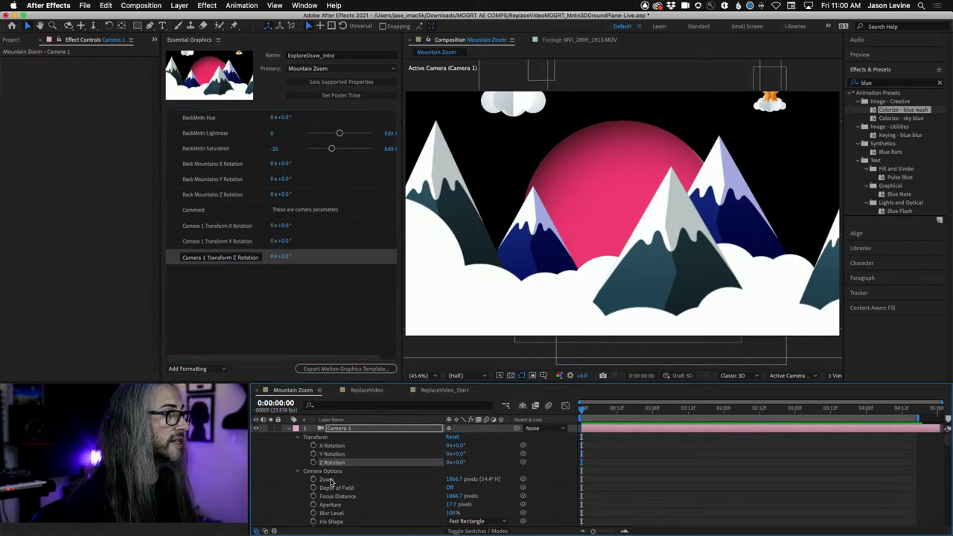
pyautogui.moveTo(332, 481); pyautogui.dragTo(262, 305)
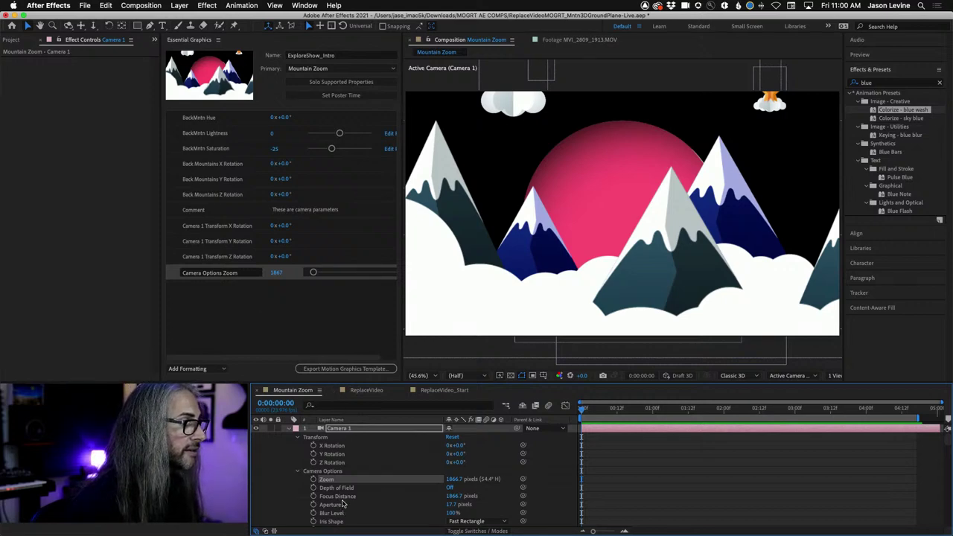
pyautogui.moveTo(340, 496); pyautogui.dragTo(272, 326)
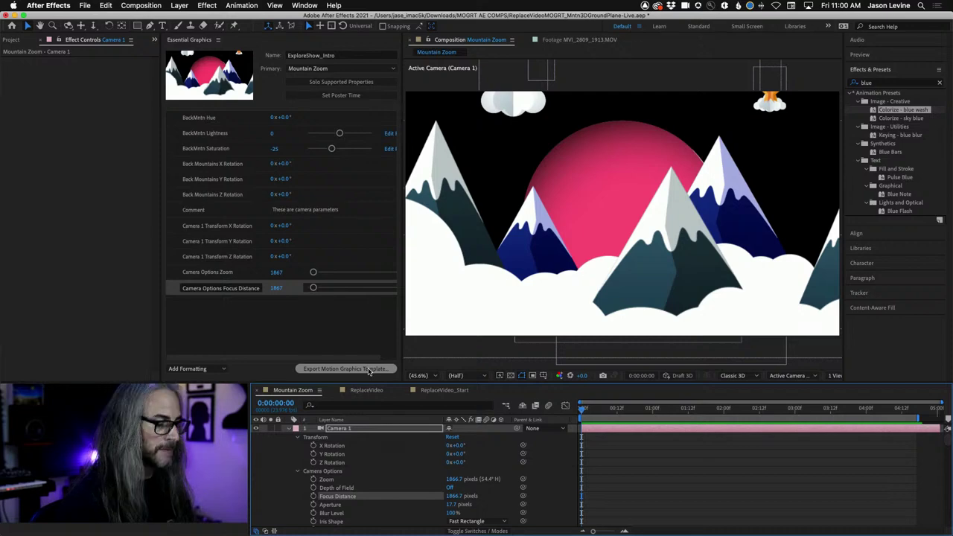
pyautogui.press('.')
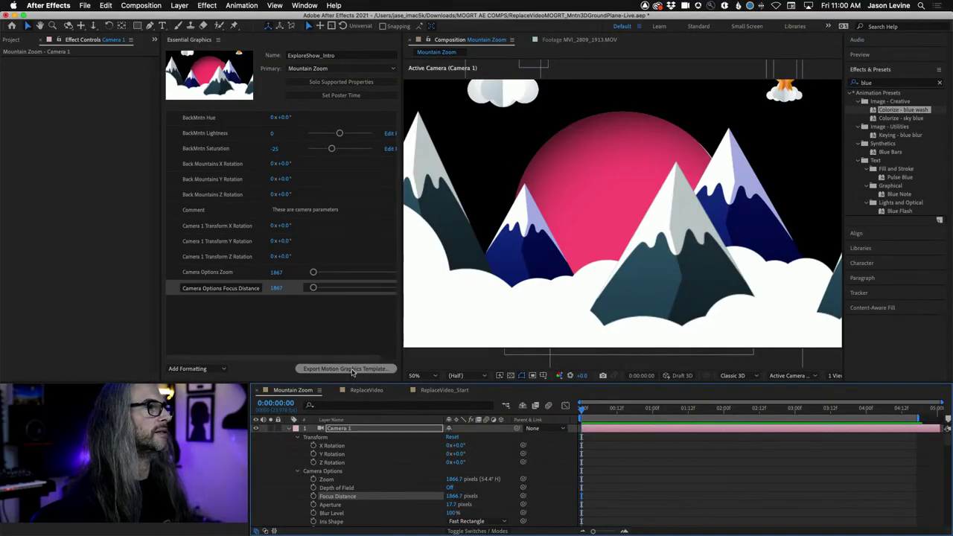
# - Save the project and export the motion graphics template to the owner's personal library with the keywords "mountain, 3d, intro, ground plane, sun"
pyautogui.click(347, 372)
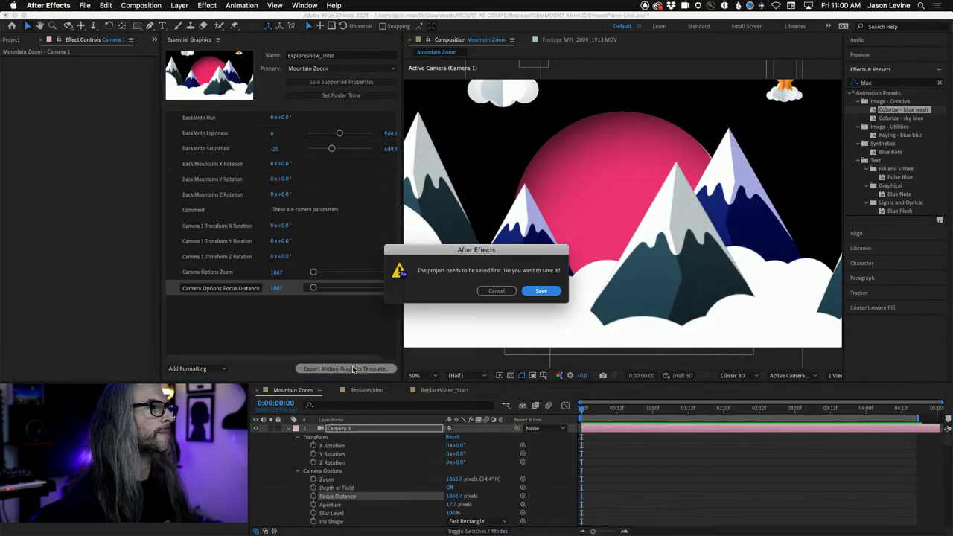
pyautogui.click(541, 291)
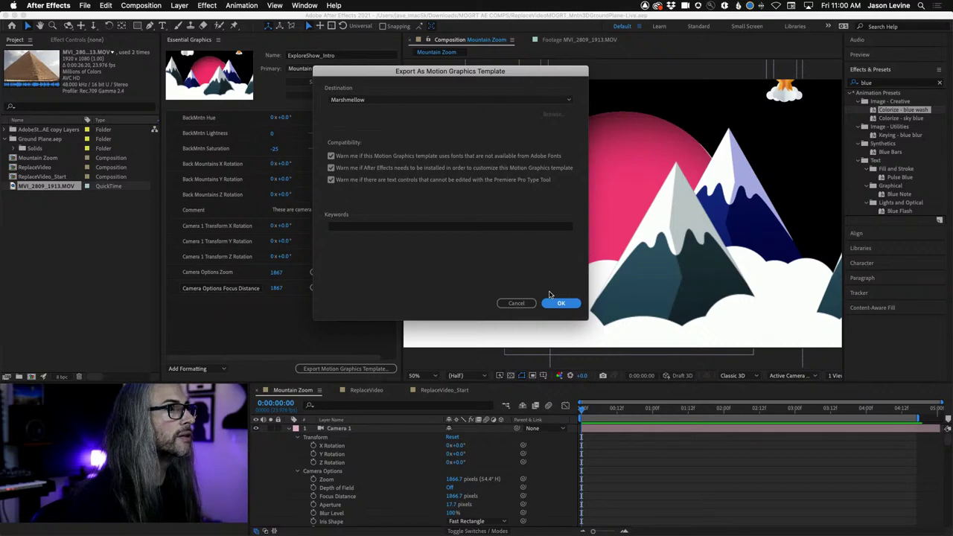
pyautogui.click(406, 104)
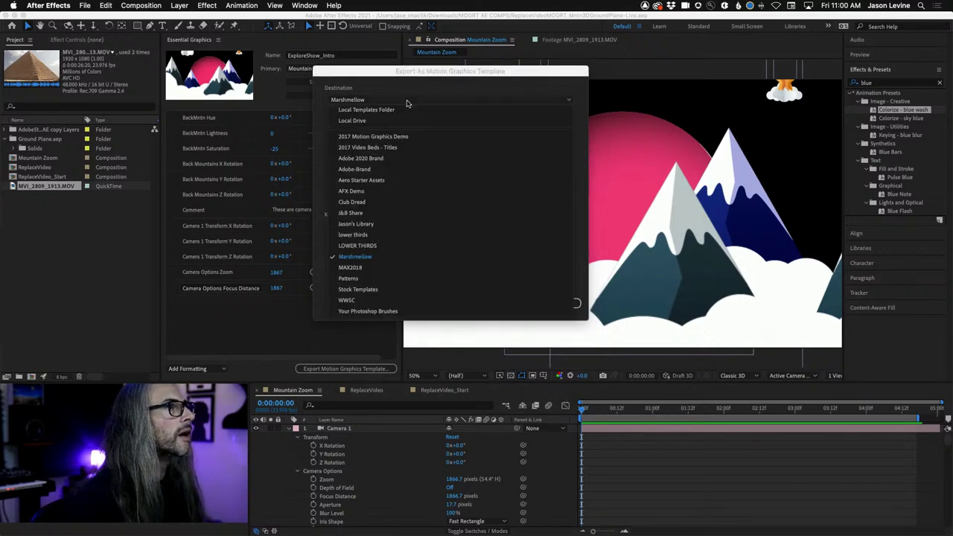
pyautogui.click(382, 225)
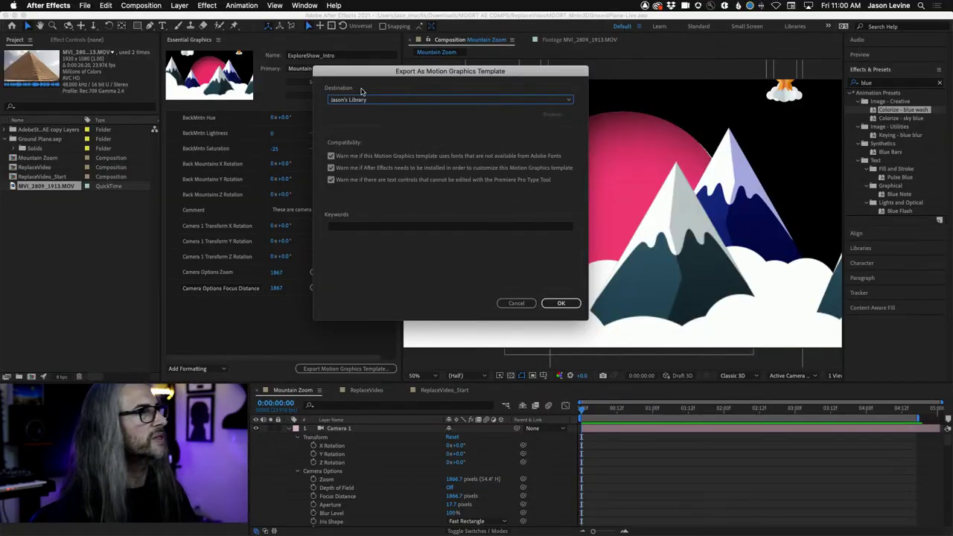
pyautogui.click(349, 228)
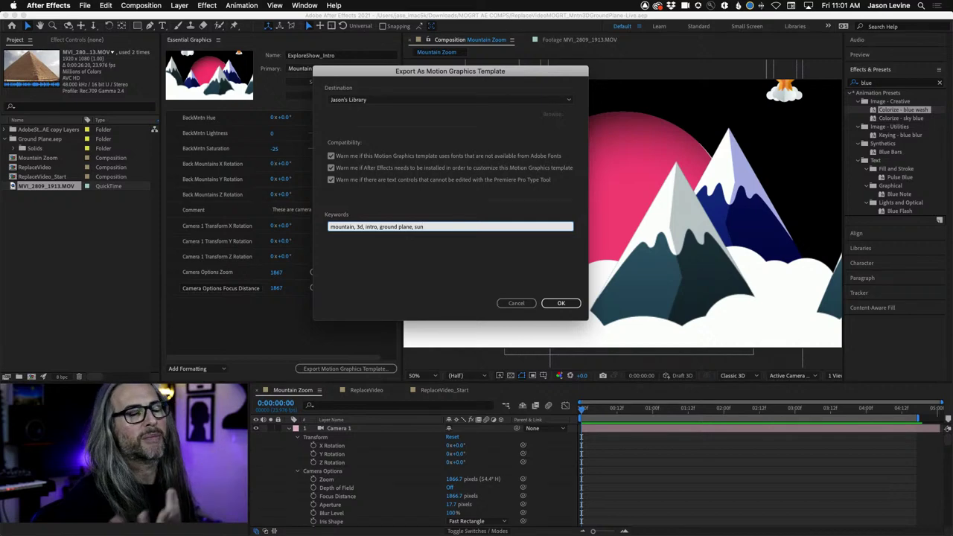
pyautogui.click(562, 304)
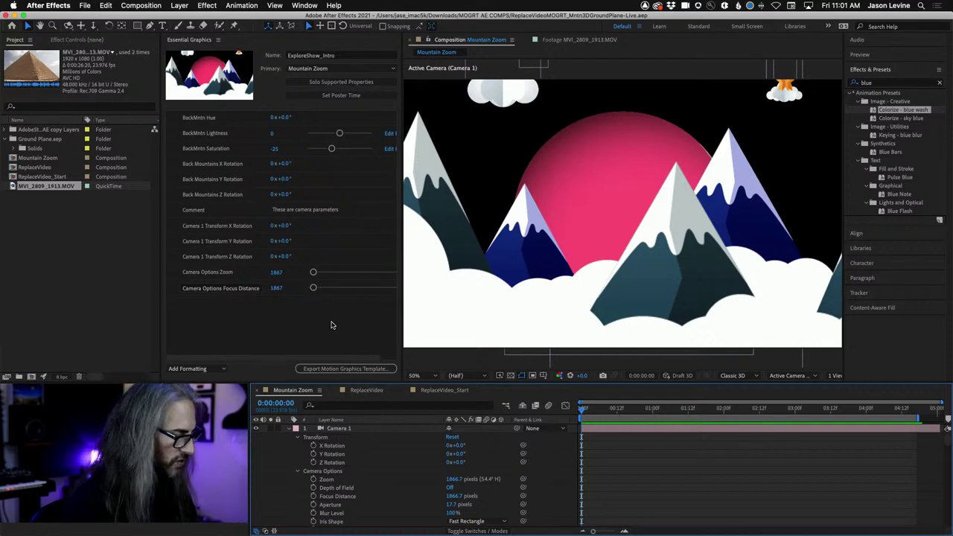
# - Switch to Premiere Pro, locate the DrivingShots_Day2_Morn clip in the project, and create a new sequence from it
pyautogui.press('super+Tab')
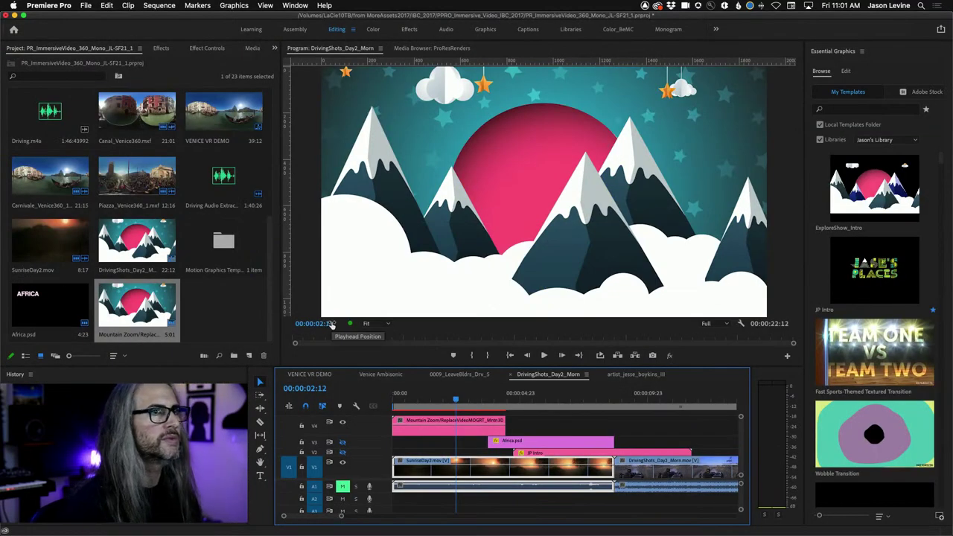
pyautogui.rightClick(662, 471)
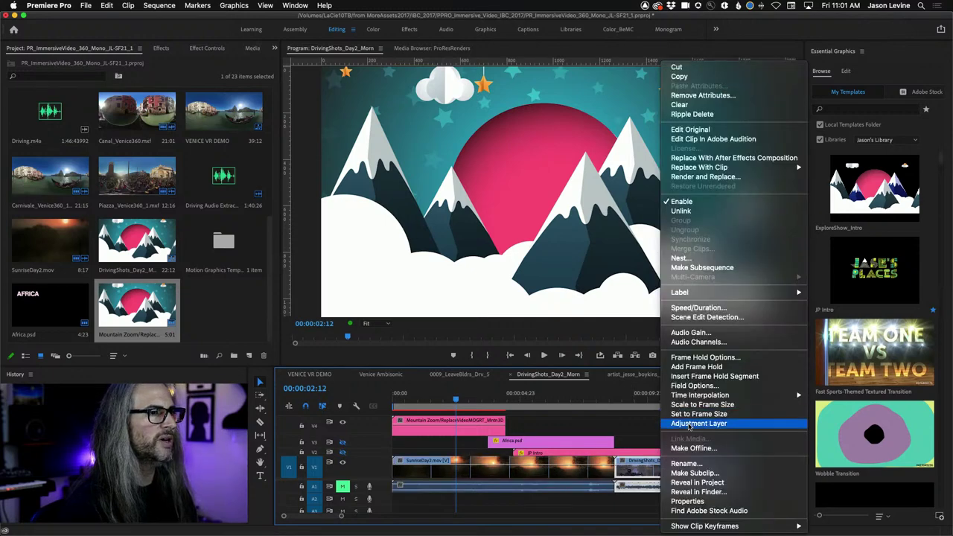
pyautogui.click(730, 485)
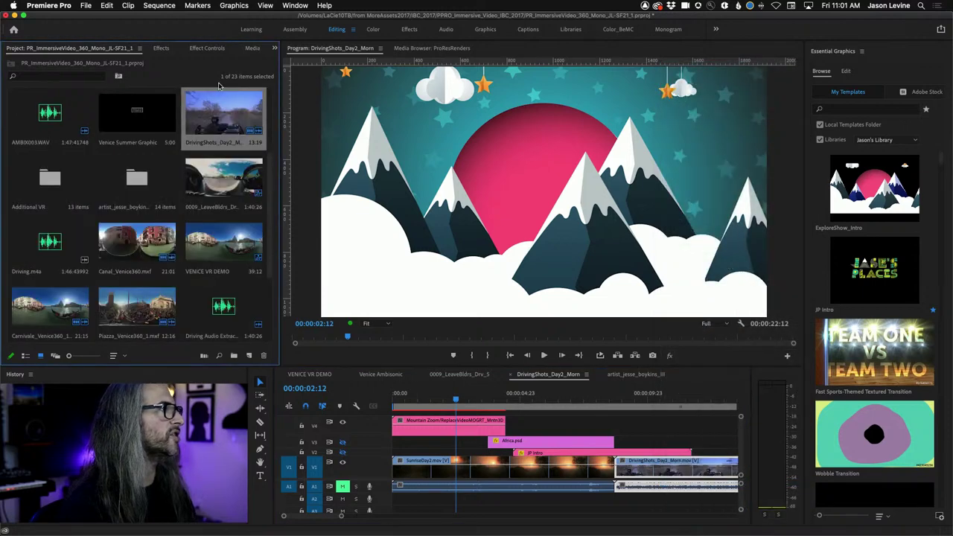
pyautogui.scroll(-1, 228, 106)
pyautogui.rightClick(228, 106)
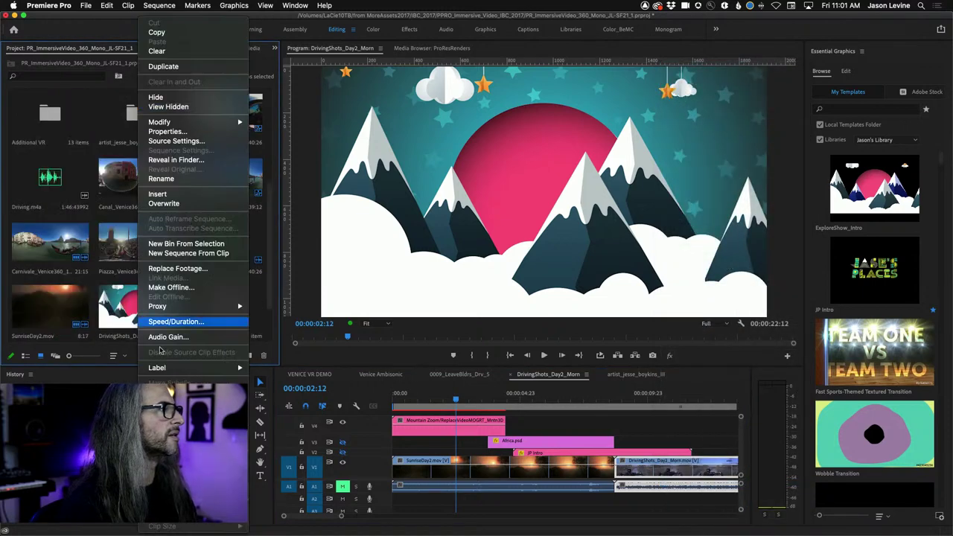
pyautogui.click(196, 254)
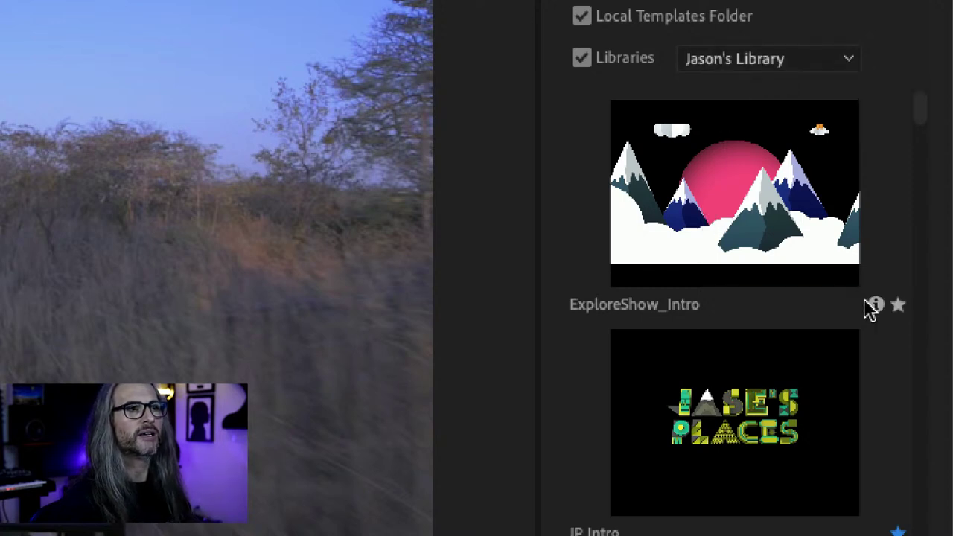
# - Check the ExploreShow_Intro template's info and keywords, and mark it as a favourite, trying the favourites-only filter
pyautogui.click(875, 305)
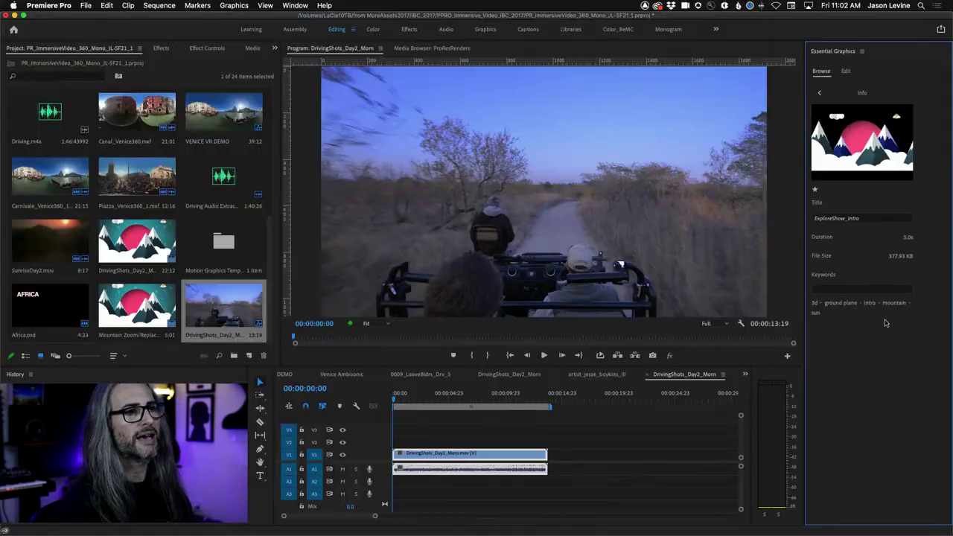
pyautogui.click(821, 94)
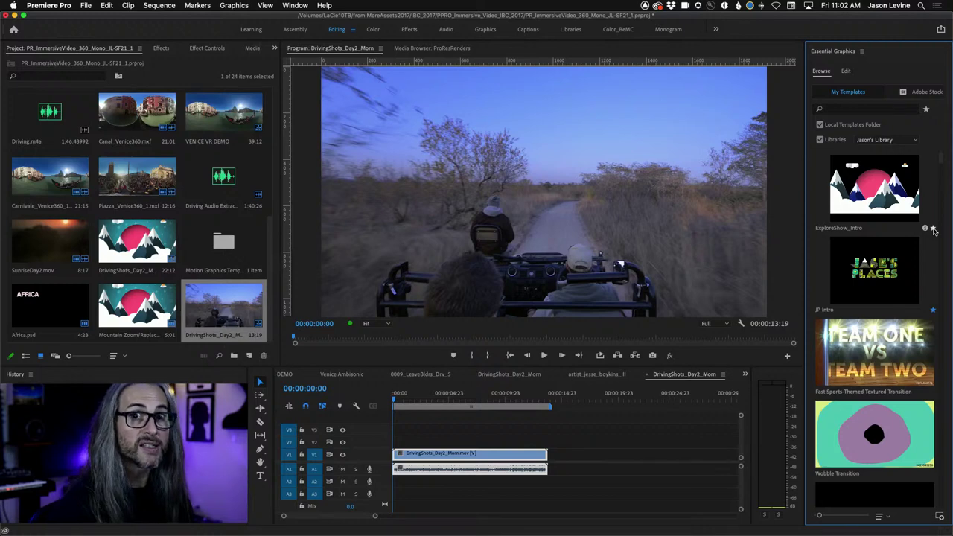
pyautogui.click(933, 229)
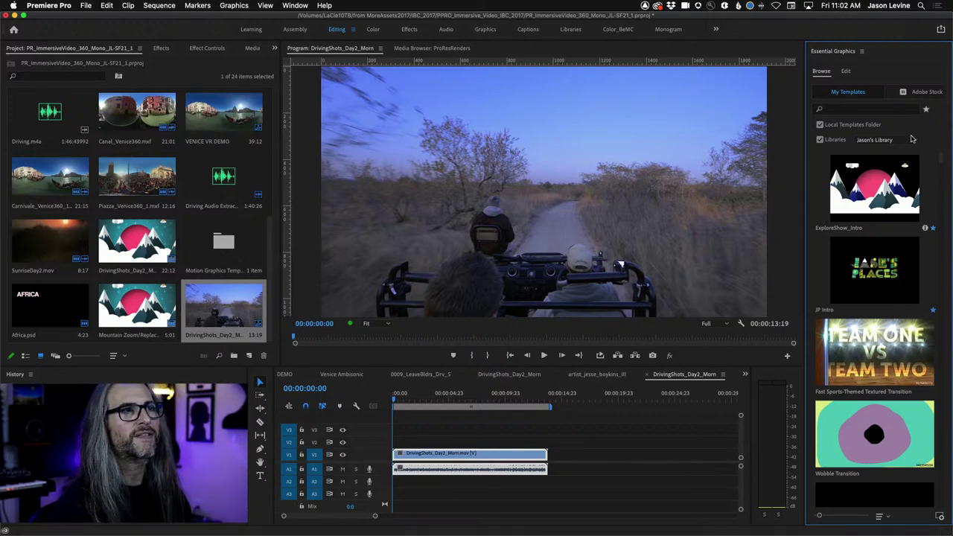
pyautogui.click(927, 110)
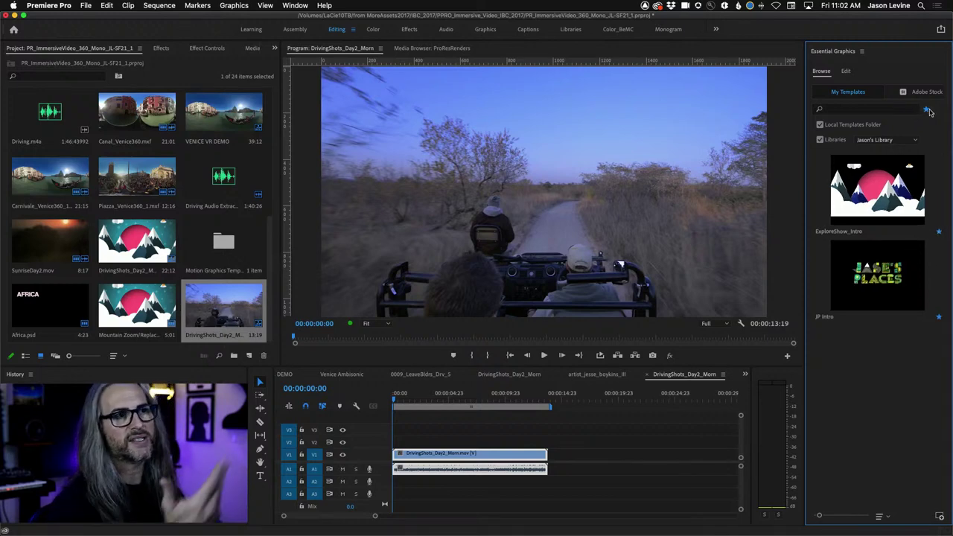
pyautogui.click(927, 110)
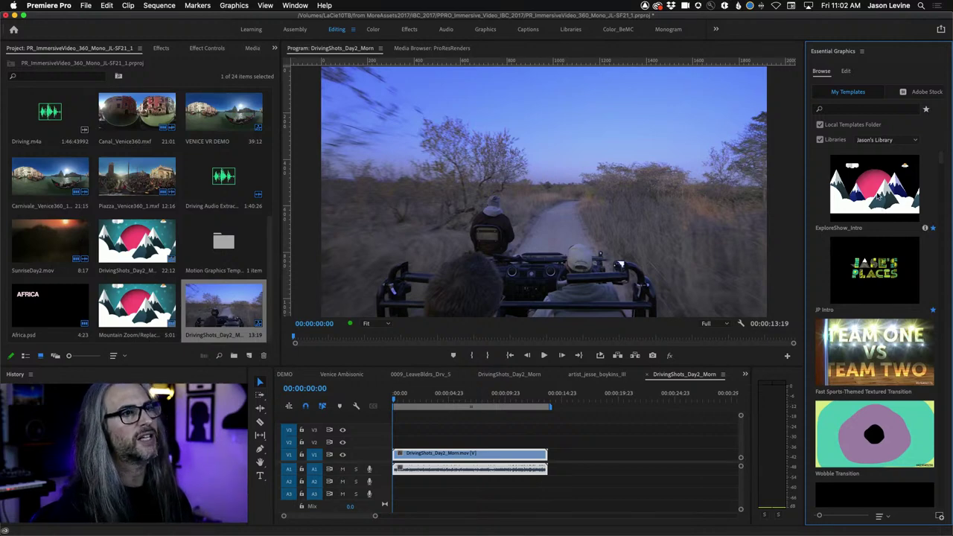
# - Place the ExploreShow_Intro template on V2 at the start of the sequence and look over its exposed controls
pyautogui.moveTo(872, 192); pyautogui.dragTo(392, 441)
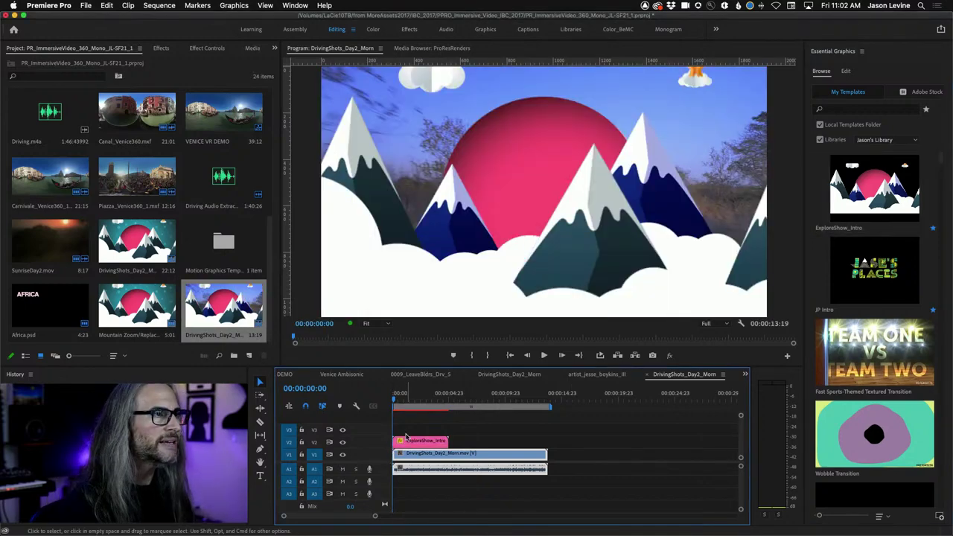
pyautogui.click(417, 441)
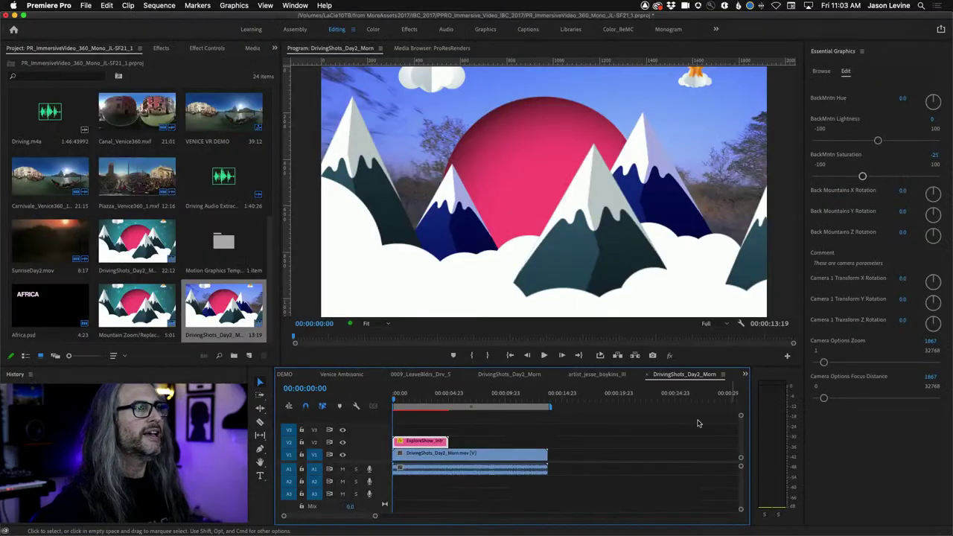
pyautogui.moveTo(395, 402)
pyautogui.mouseDown()
pyautogui.moveTo(447, 405)
pyautogui.moveTo(379, 407)
pyautogui.mouseUp()
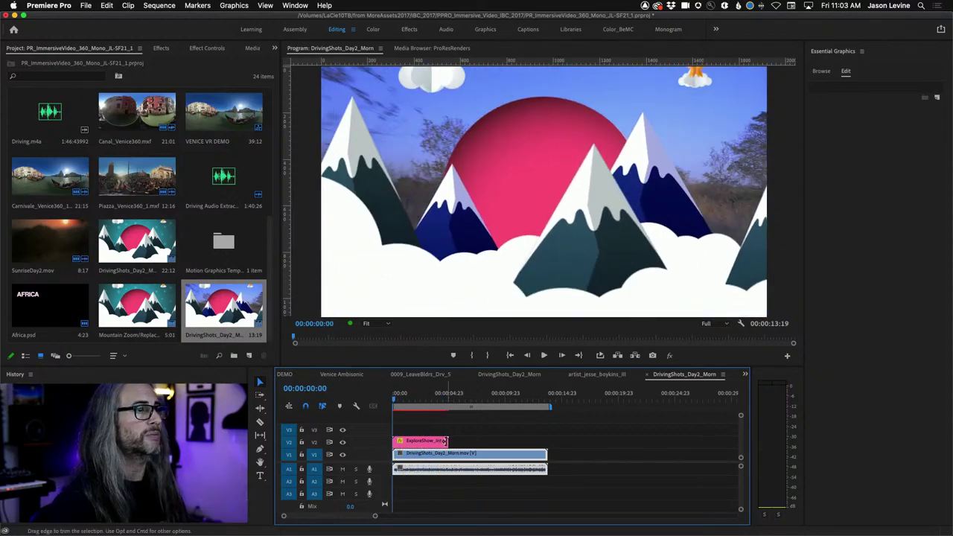
# - Shorten the end of the ExploreShow_Intro clip on V2 and play the sequence past its new end
pyautogui.moveTo(447, 441); pyautogui.dragTo(438, 441)
pyautogui.press('space')
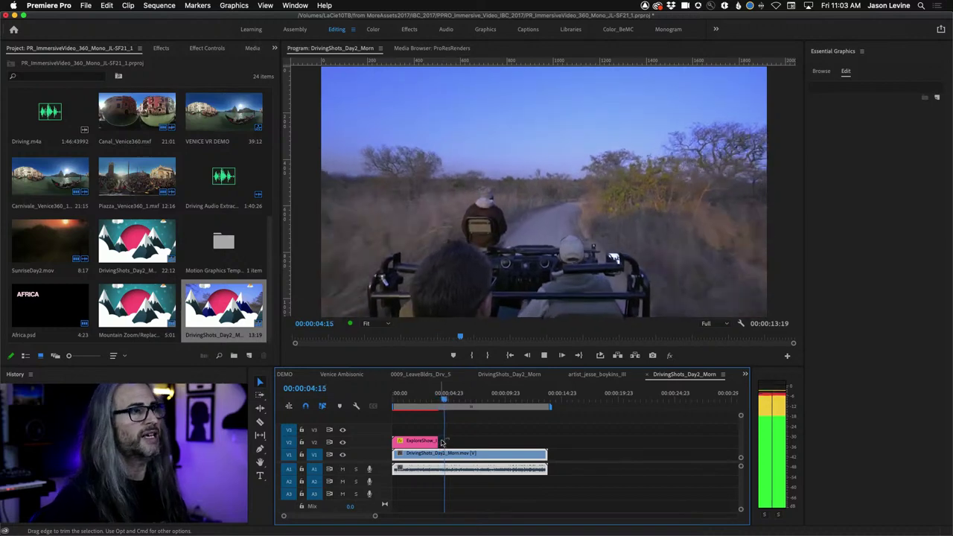
pyautogui.press('space')
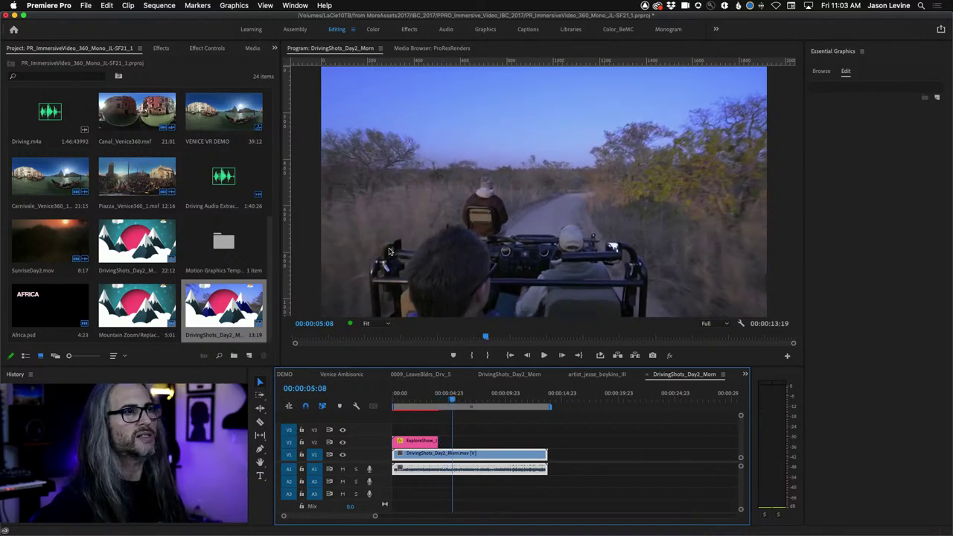
# - Go to 00:00:00:21 and set the ExploreShow_Intro clip's BackMntn Hue to about -186.2°
pyautogui.moveTo(451, 403); pyautogui.dragTo(401, 408)
pyautogui.click(414, 444)
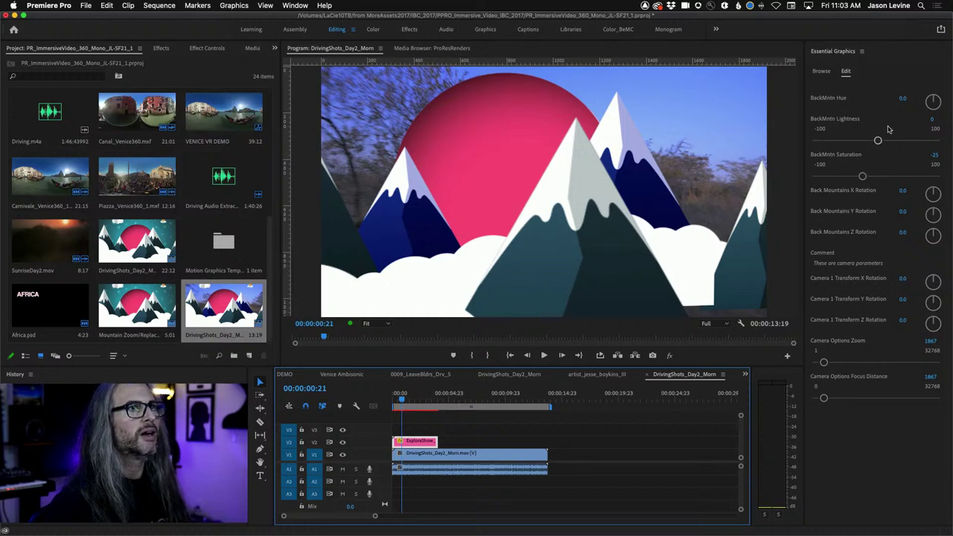
pyautogui.moveTo(932, 103); pyautogui.dragTo(952, 146)
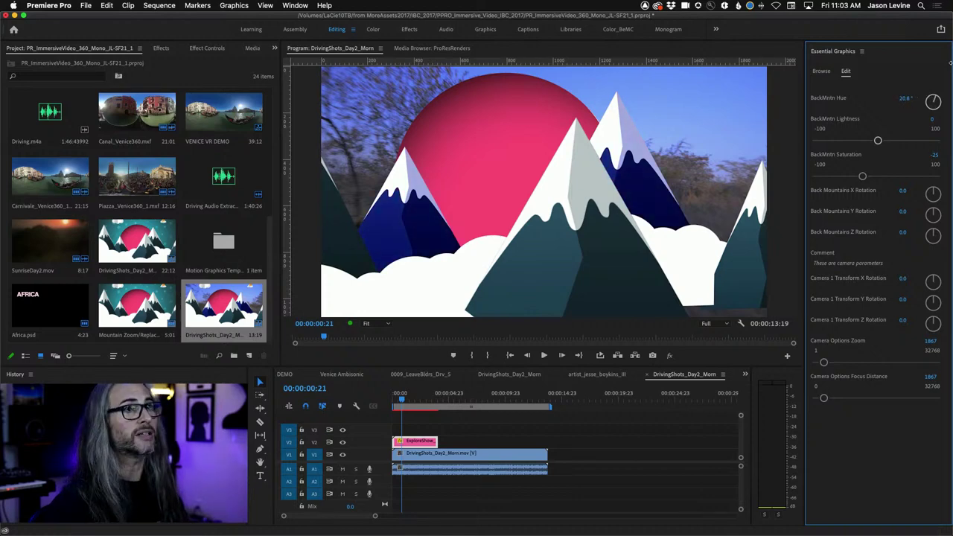
pyautogui.moveTo(951, 62); pyautogui.dragTo(949, 158)
pyautogui.moveTo(929, 36); pyautogui.dragTo(869, 41)
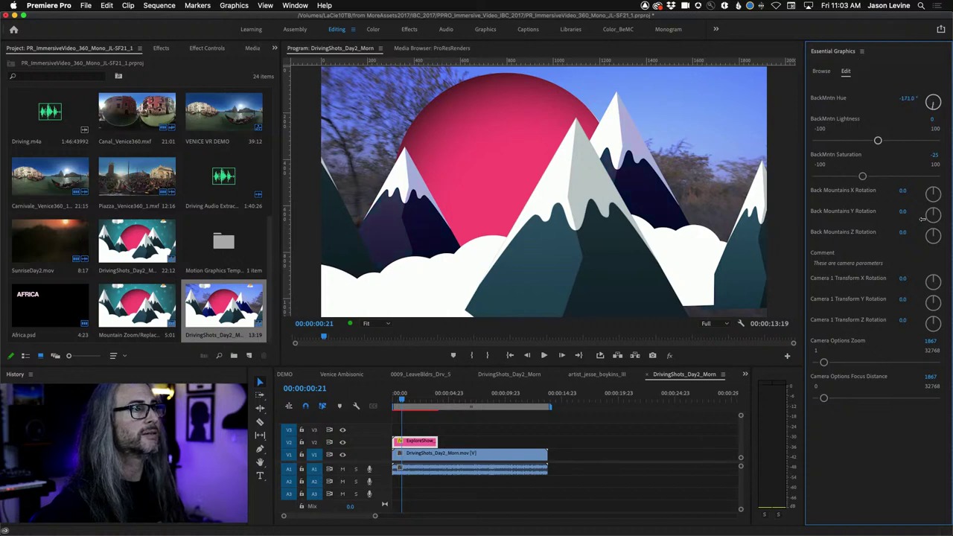
pyautogui.moveTo(923, 219)
pyautogui.mouseDown()
pyautogui.moveTo(946, 225)
pyautogui.moveTo(927, 231)
pyautogui.mouseUp()
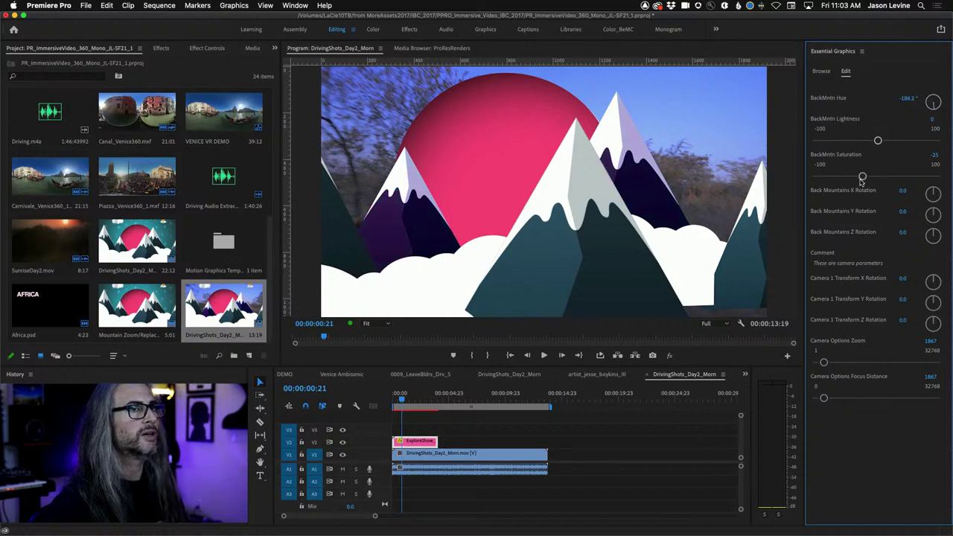
# - Set BackMntn Saturation to 24 and rotate the back mountains to about -18.5° in X and -54.8° in Y
pyautogui.moveTo(862, 176); pyautogui.dragTo(890, 179)
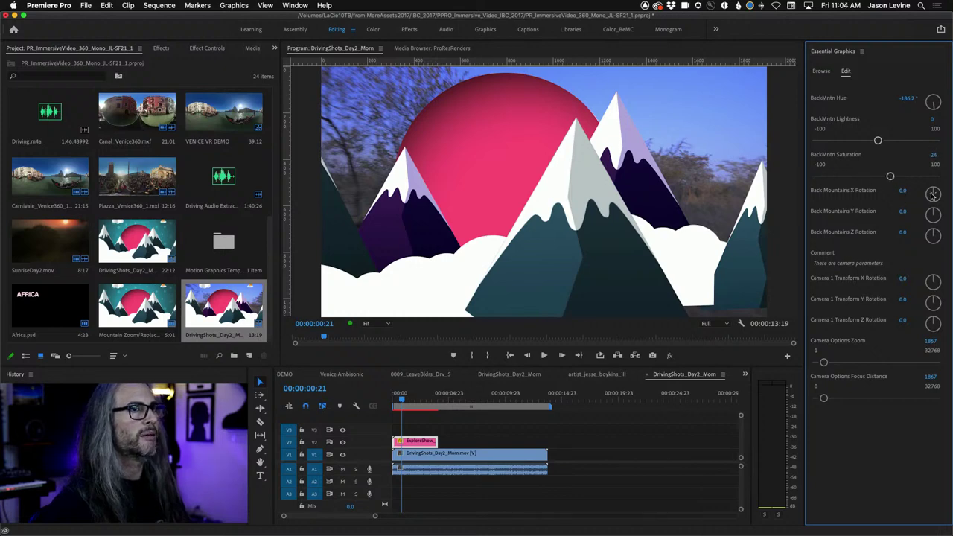
pyautogui.moveTo(942, 198); pyautogui.dragTo(930, 227)
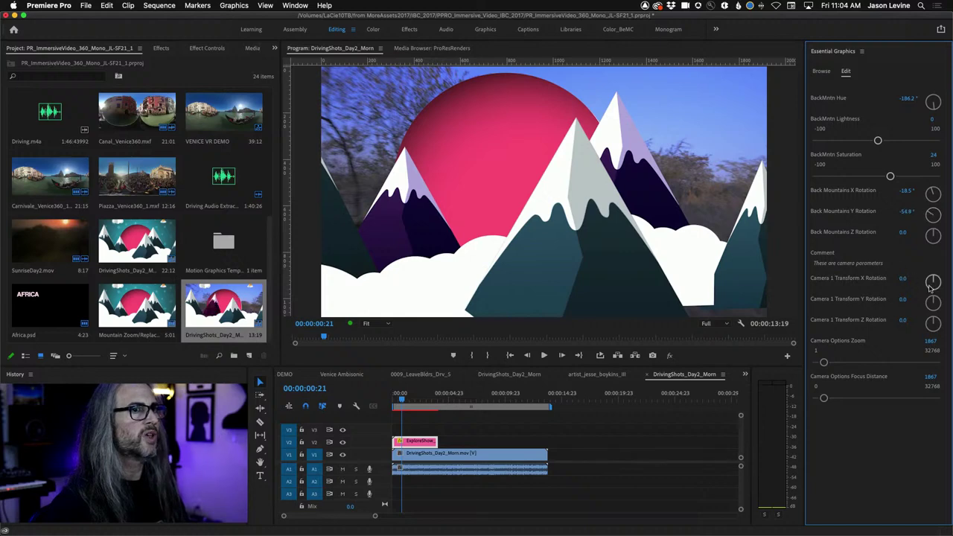
# - Try a Camera 1 X Rotation of -17.1° with a Zoom of 1372, and restore the camera to 0° and 1867
pyautogui.moveTo(931, 288); pyautogui.dragTo(934, 285)
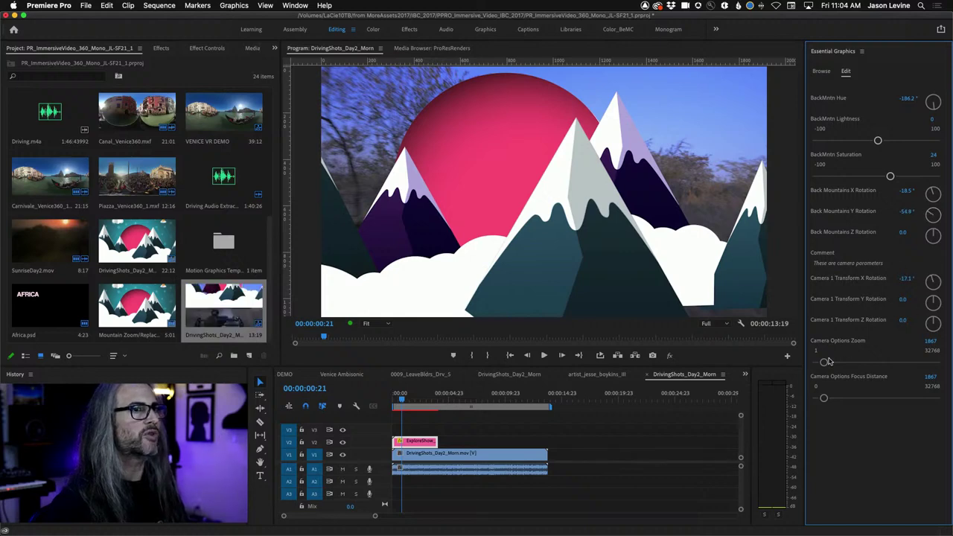
pyautogui.moveTo(824, 363)
pyautogui.mouseDown()
pyautogui.moveTo(839, 364)
pyautogui.moveTo(822, 362)
pyautogui.mouseUp()
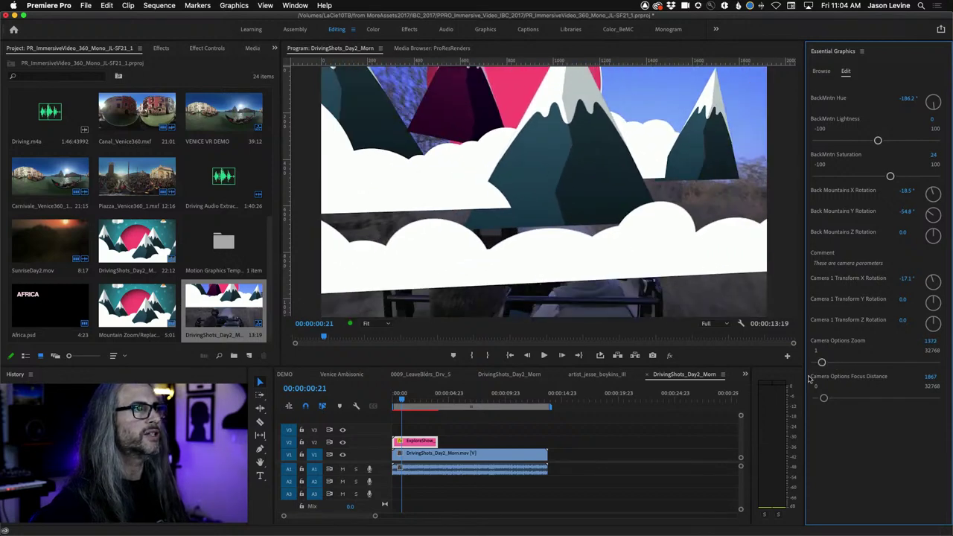
pyautogui.moveTo(401, 400); pyautogui.dragTo(394, 400)
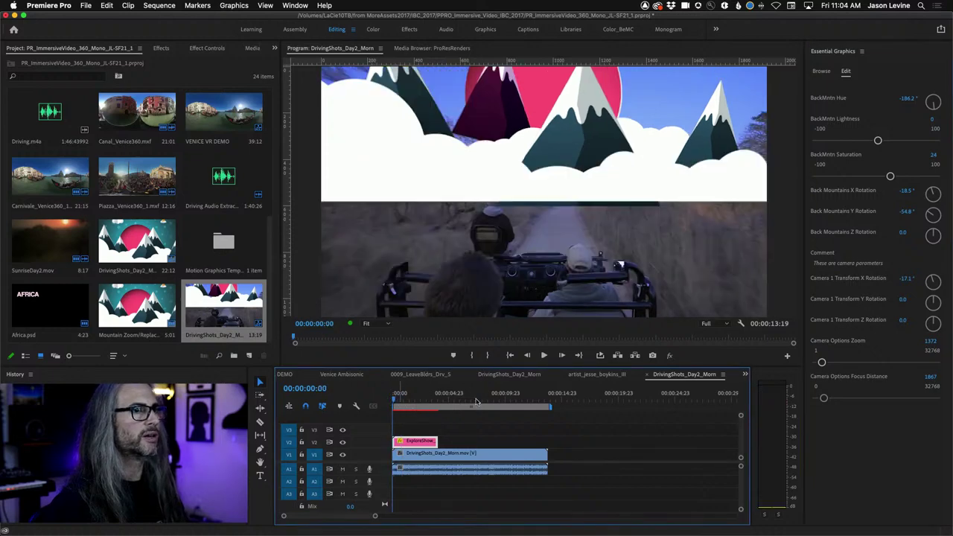
pyautogui.moveTo(831, 364); pyautogui.dragTo(828, 372)
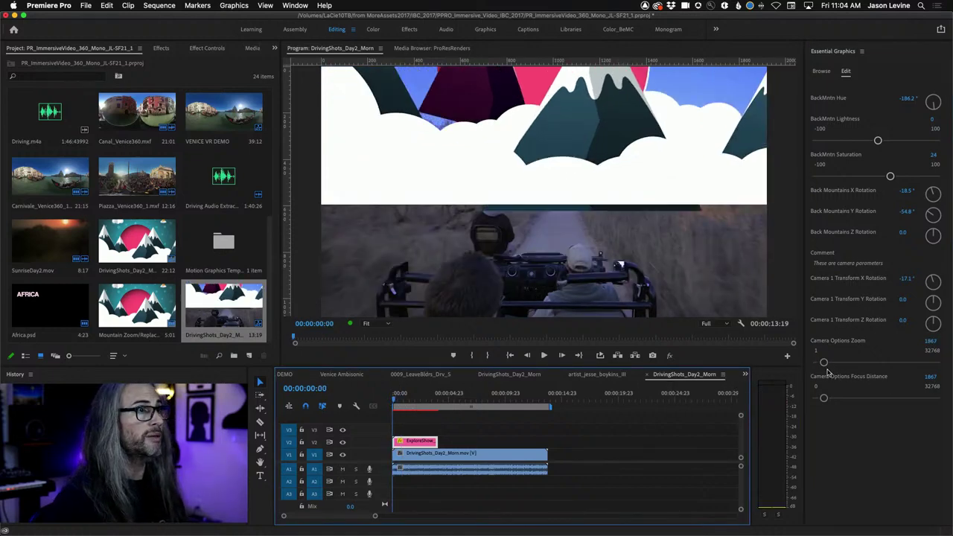
# - Set the camera's Focus Distance to 0 and scrub the sequence to 00:00:00:14 to check the graphic
pyautogui.click(824, 398)
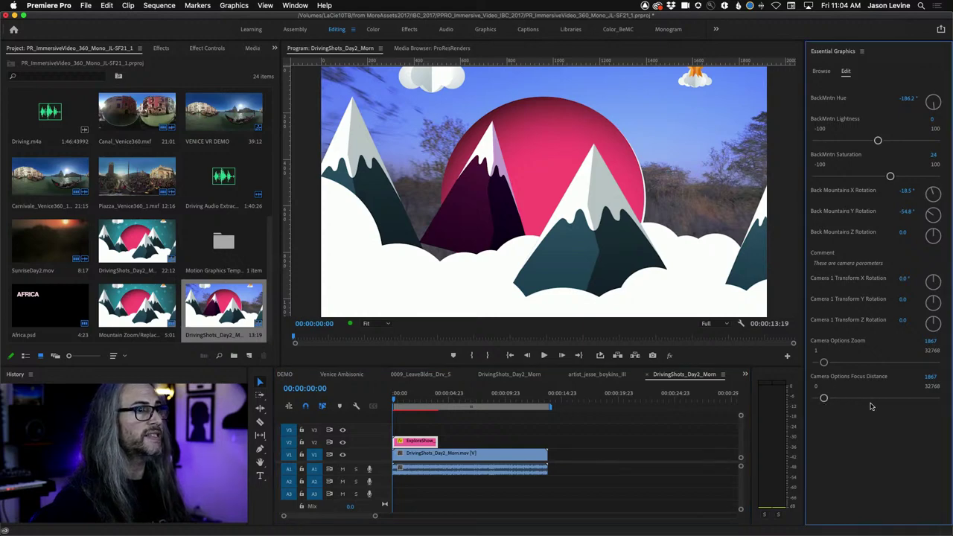
pyautogui.moveTo(824, 399)
pyautogui.mouseDown()
pyautogui.moveTo(887, 398)
pyautogui.moveTo(817, 401)
pyautogui.mouseUp()
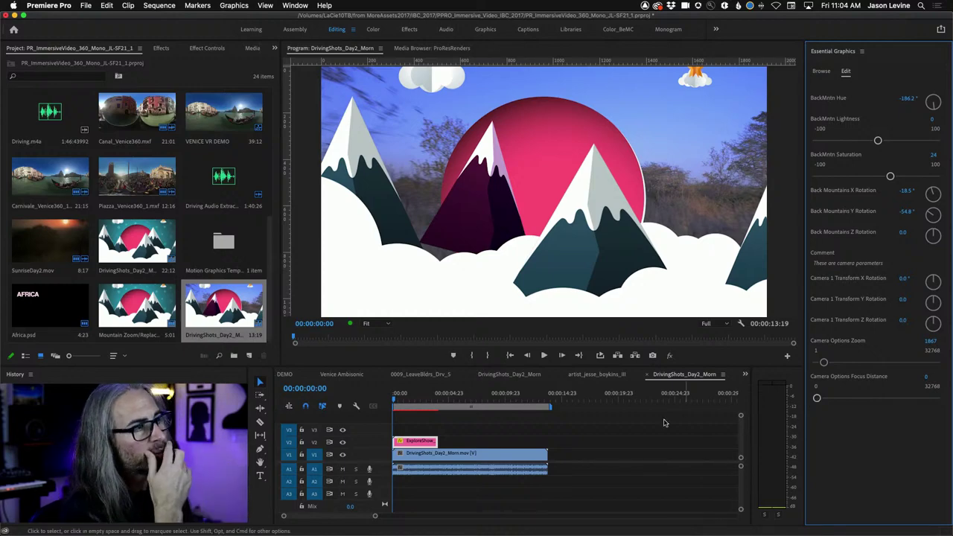
pyautogui.moveTo(395, 403)
pyautogui.mouseDown()
pyautogui.moveTo(425, 408)
pyautogui.moveTo(405, 402)
pyautogui.mouseUp()
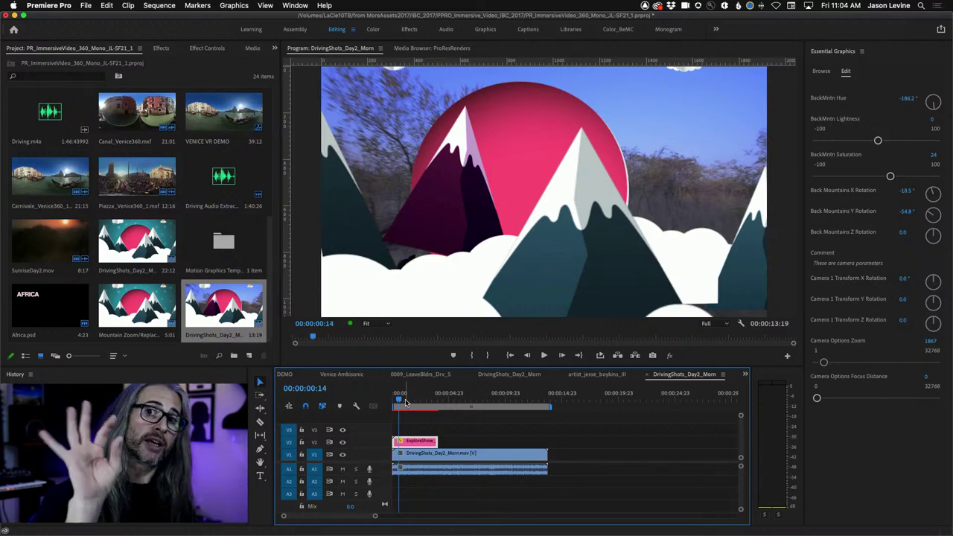
pyautogui.hscroll(5, 406, 402)
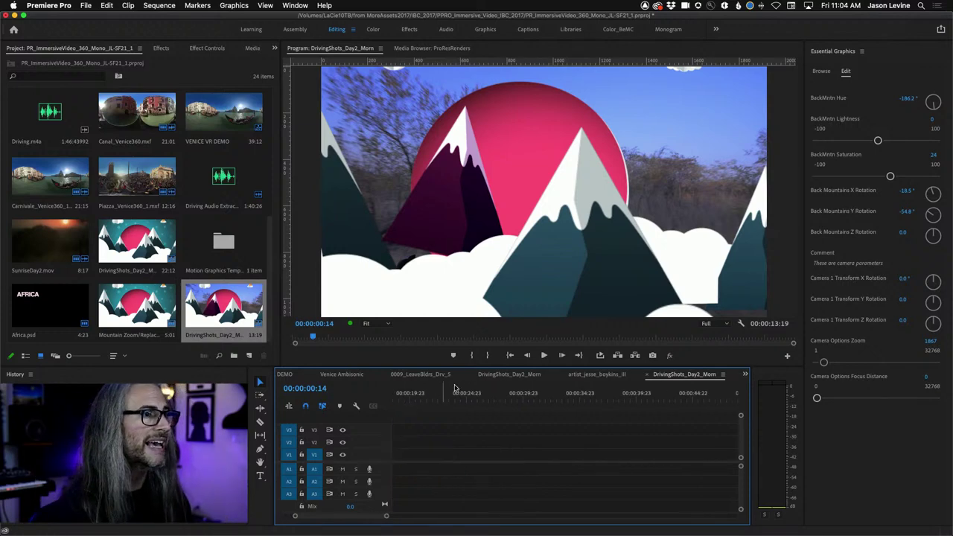
# - Fit the current sequence in the timeline and switch to the other DrivingShots_Day2_Morn sequence, containing the Mountain Zoom graphic and SunriseDay2.mov
pyautogui.scroll(5, 462, 379)
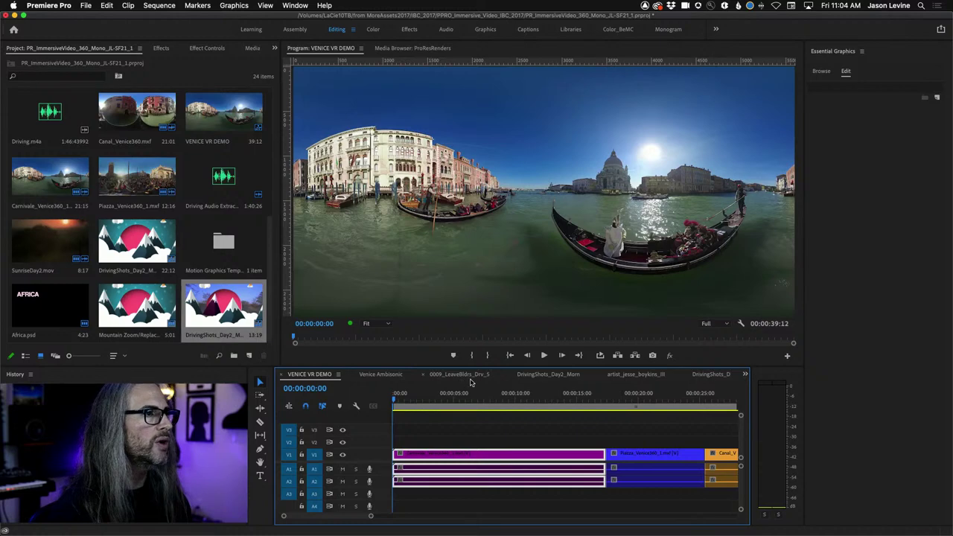
pyautogui.scroll(-5, 472, 380)
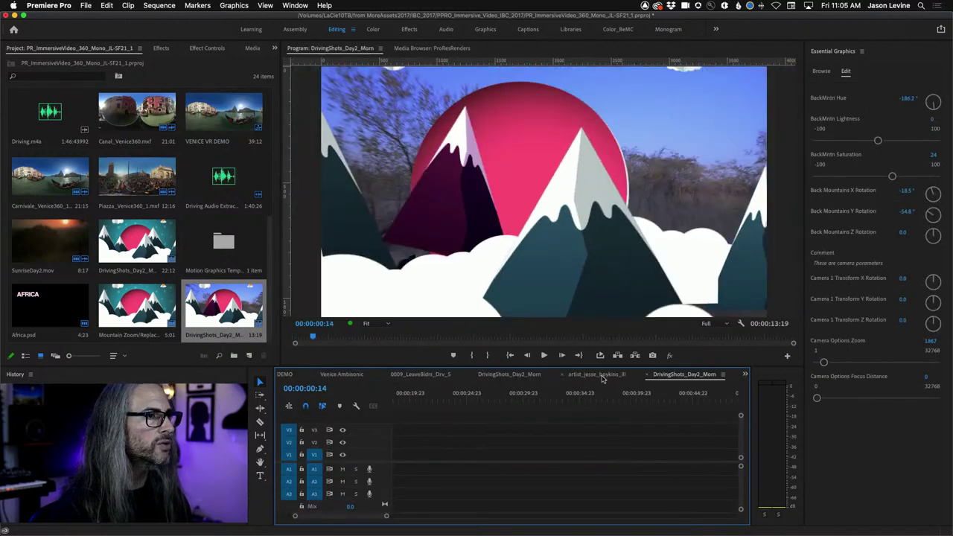
pyautogui.press('\\')
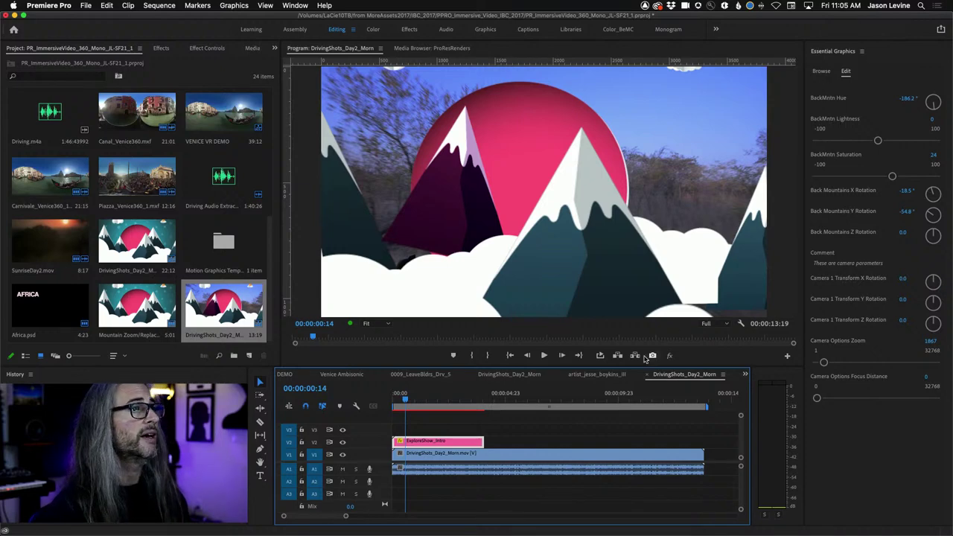
pyautogui.click(503, 377)
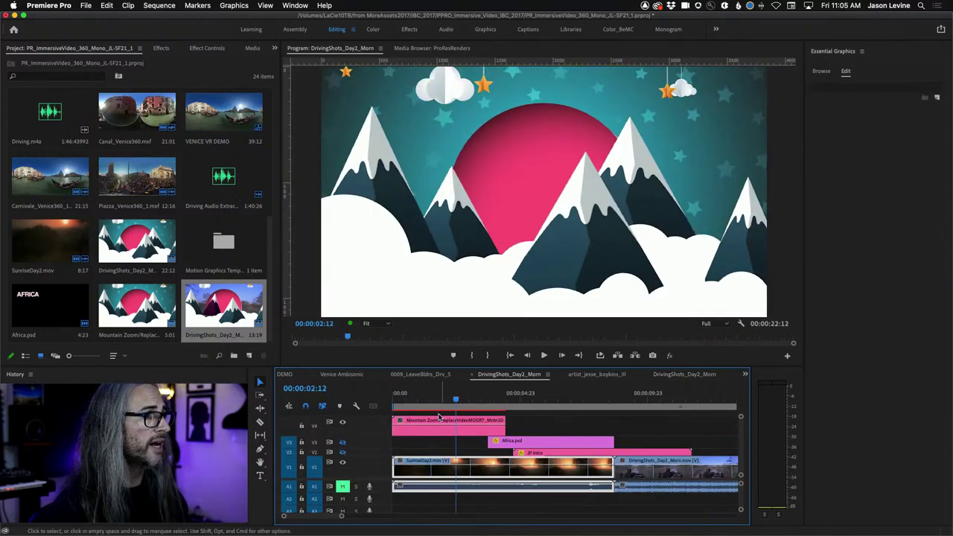
# - Hide video track V4 and show V2, leaving V3 hidden, in the sequence with the SunriseDay2.mov footage
pyautogui.click(823, 72)
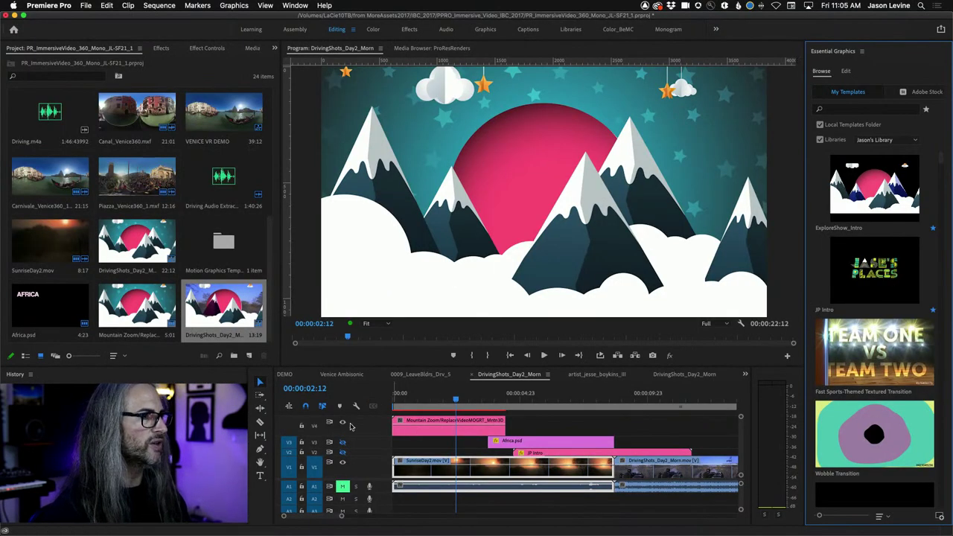
pyautogui.click(343, 423)
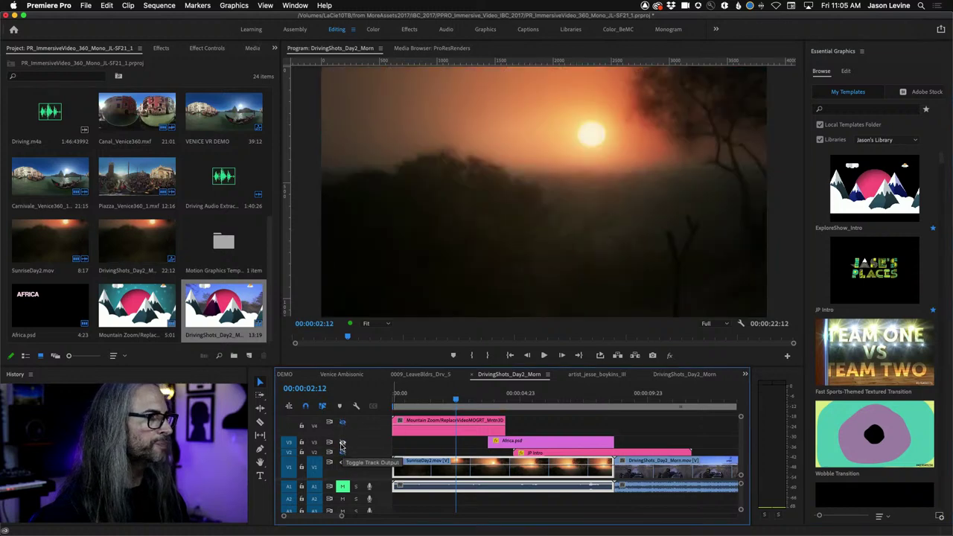
pyautogui.click(342, 444)
pyautogui.click(343, 452)
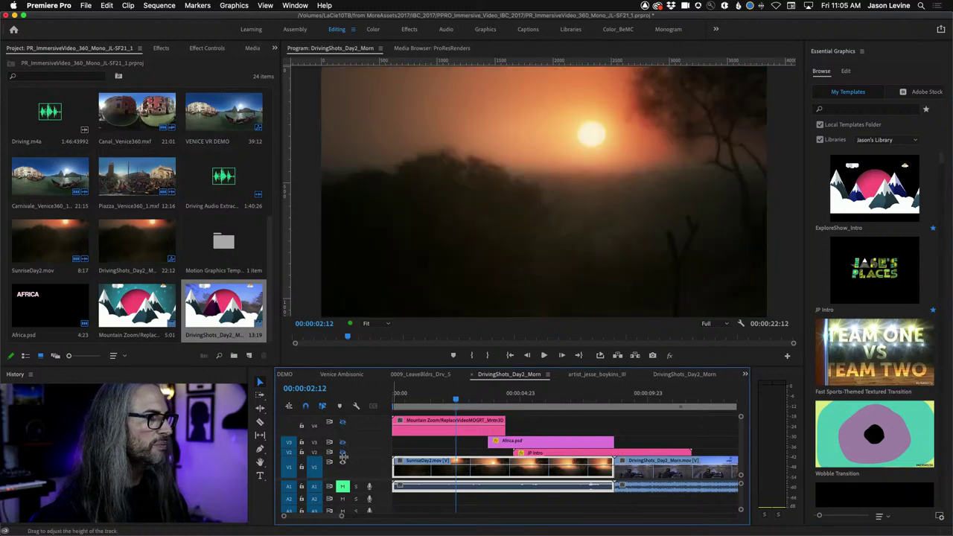
# - Select the JP Intro graphic on V2 and scrub through its title animation to 00:00:07:22
pyautogui.moveTo(457, 399); pyautogui.dragTo(588, 403)
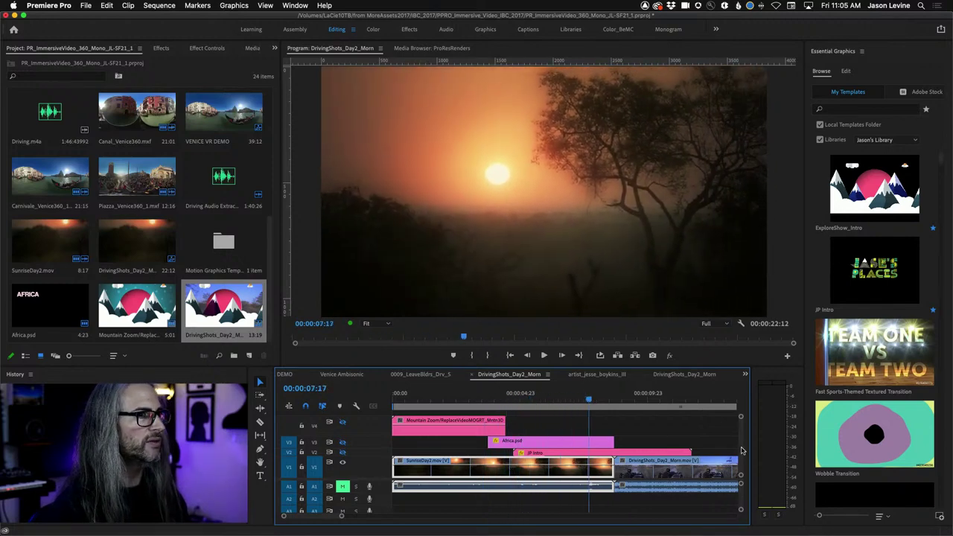
pyautogui.click(620, 453)
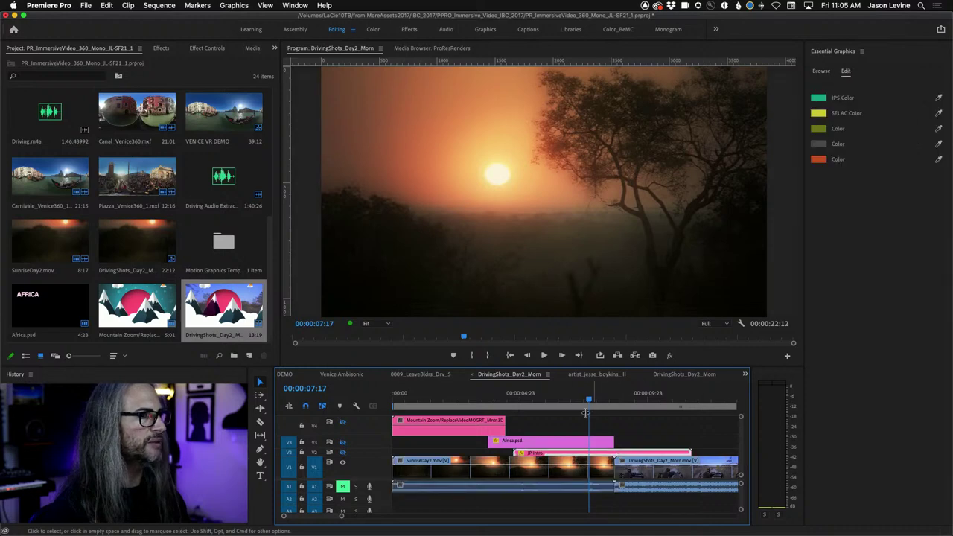
pyautogui.moveTo(589, 402); pyautogui.dragTo(545, 402)
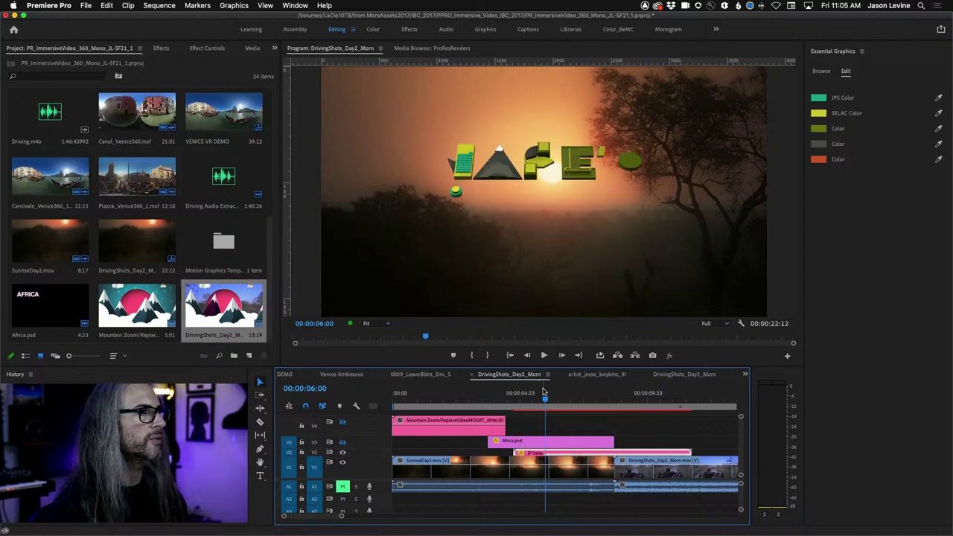
pyautogui.moveTo(546, 401); pyautogui.dragTo(593, 403)
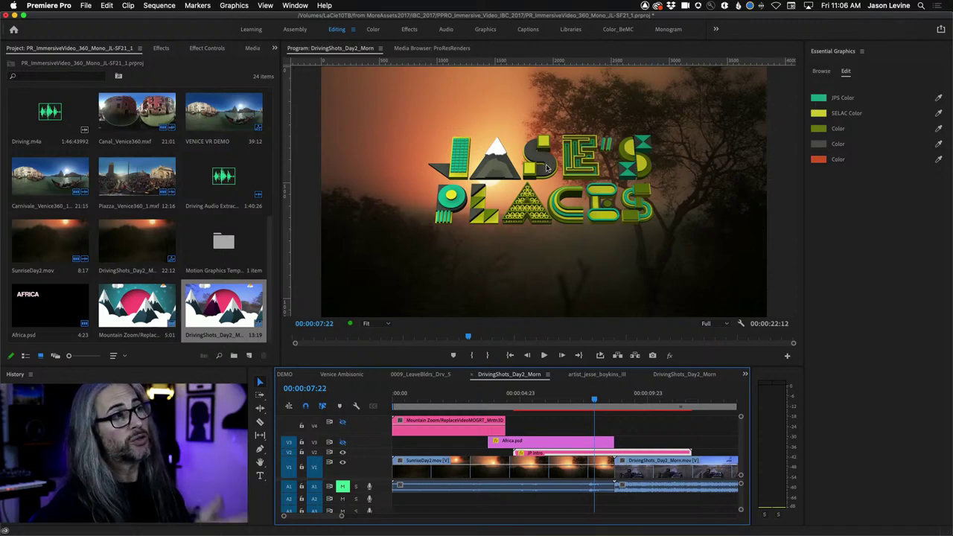
# - Change the JP Intro graphic's JPS Color to the red AB341E
pyautogui.click(818, 98)
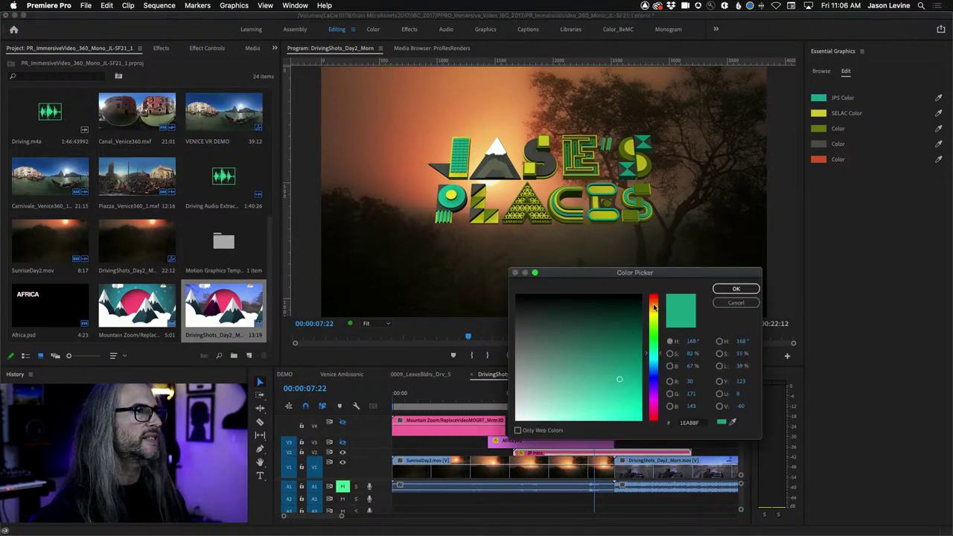
pyautogui.moveTo(655, 307); pyautogui.dragTo(654, 300)
pyautogui.click(733, 290)
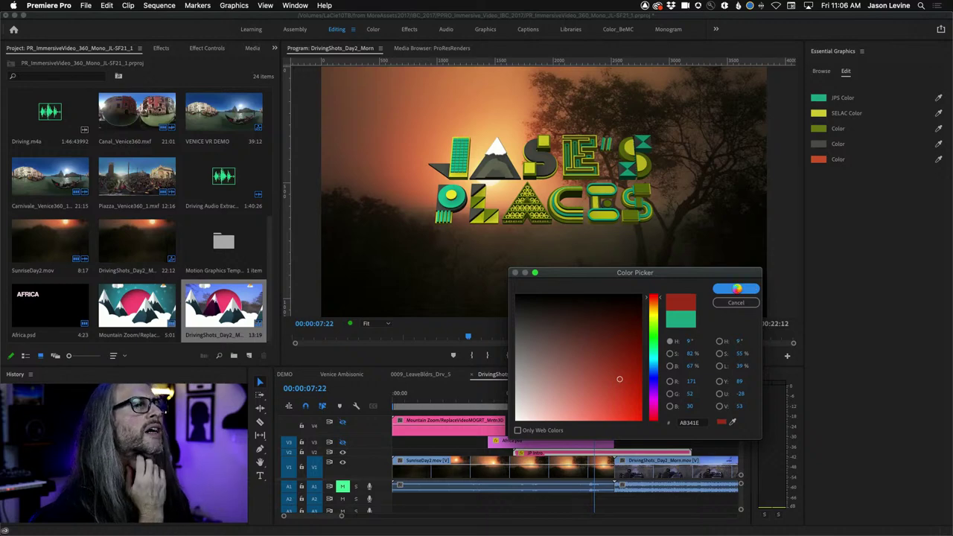
pyautogui.click(736, 290)
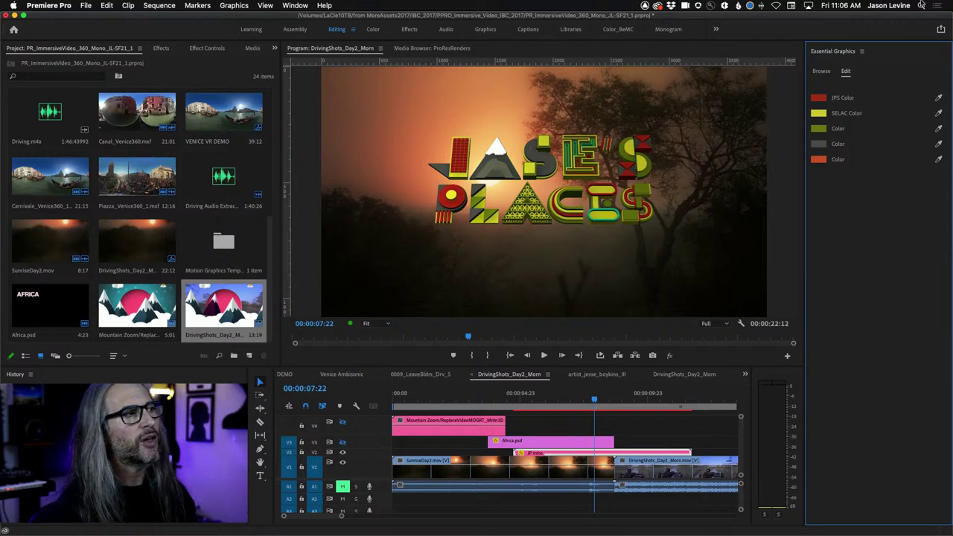
# - Show the motion graphics templates and scrub the sequence to 00:00:07:09 to check the recoloured title
pyautogui.click(820, 72)
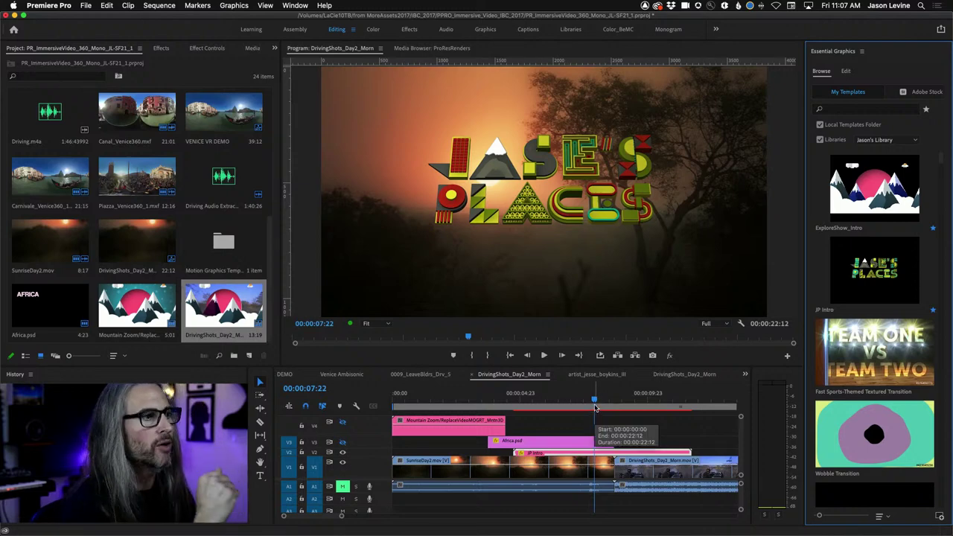
pyautogui.moveTo(594, 403)
pyautogui.mouseDown()
pyautogui.moveTo(535, 403)
pyautogui.moveTo(581, 408)
pyautogui.mouseUp()
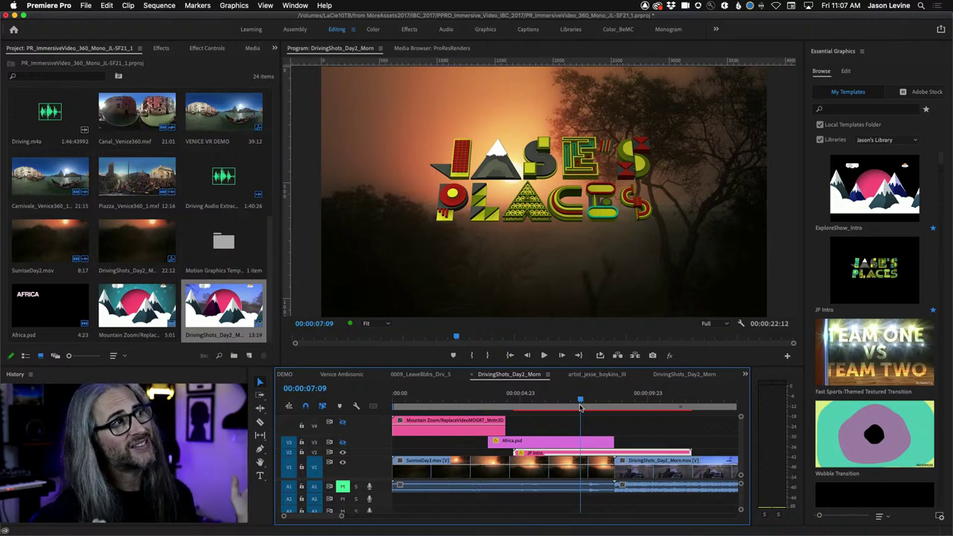
pyautogui.press('cmd+s')
pyautogui.press('super+s')
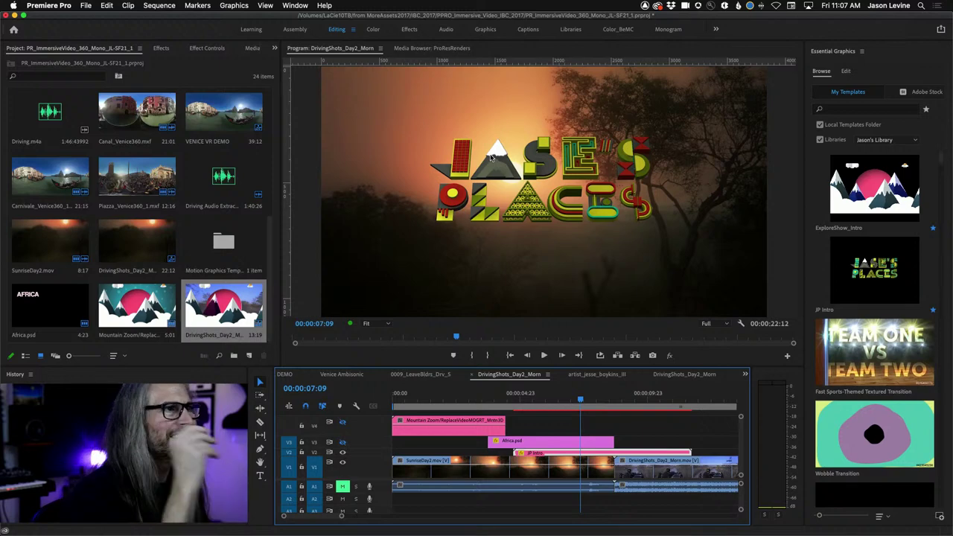
# - Switch to After Effects, solo the supported properties of the Mountain Zoom composition and examine which layer properties a template can expose
pyautogui.moveTo(602, 531)
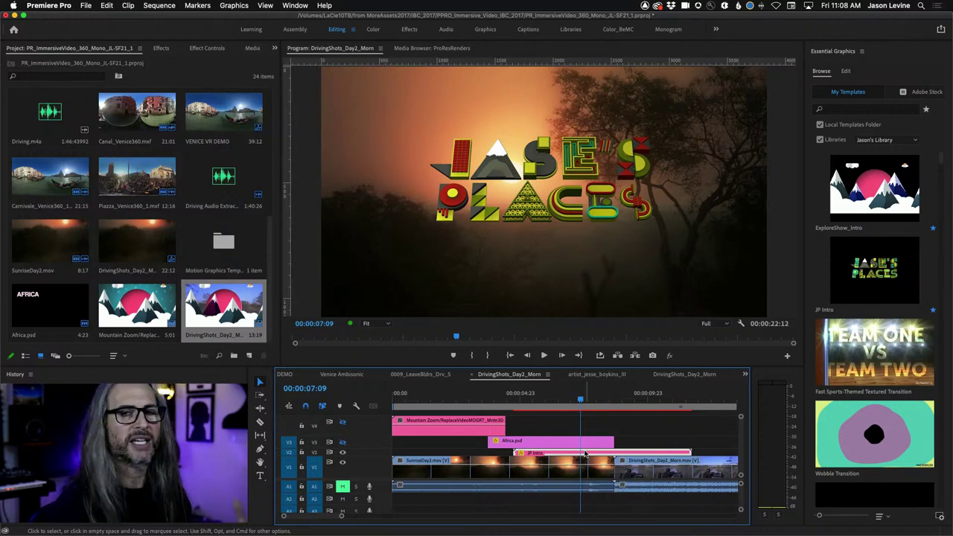
pyautogui.press('super+Tab')
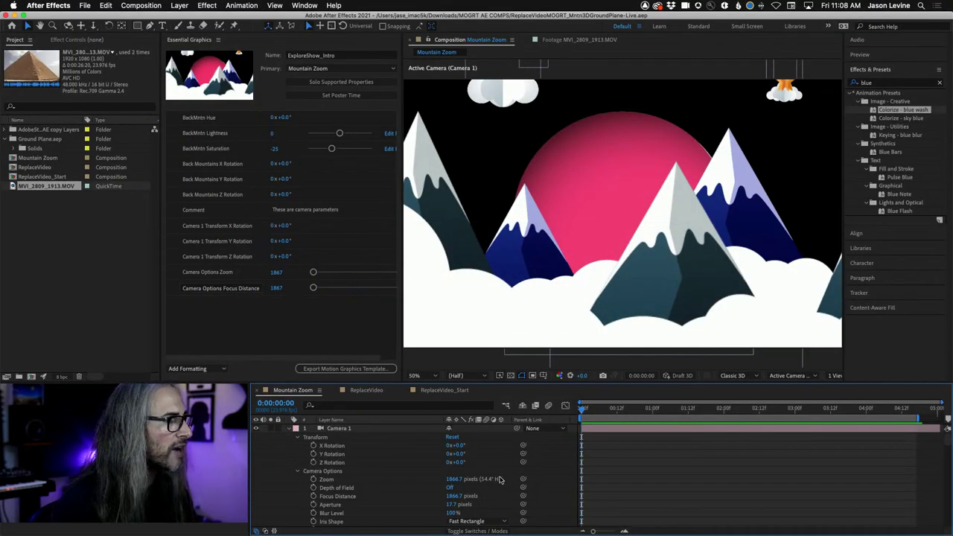
pyautogui.click(324, 83)
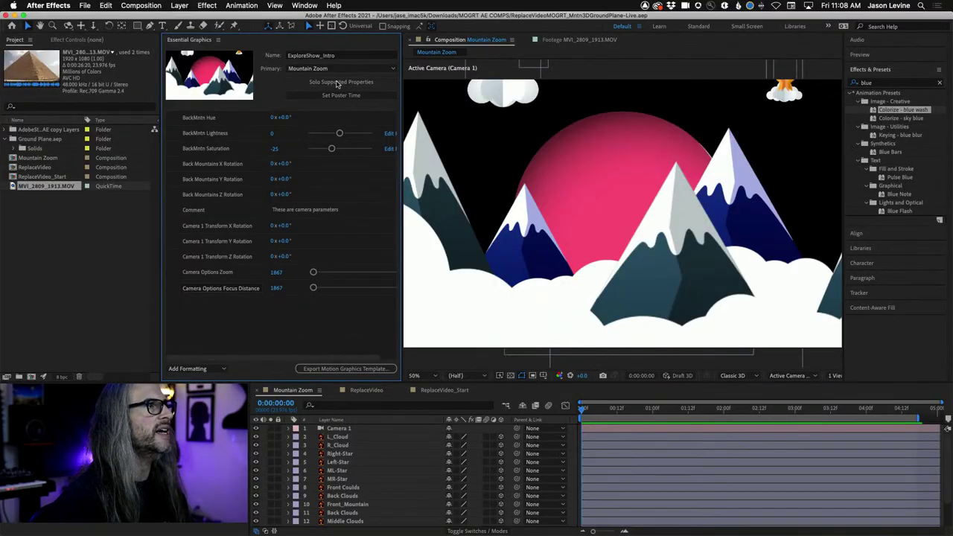
pyautogui.click(382, 87)
pyautogui.scroll(-5, 357, 492)
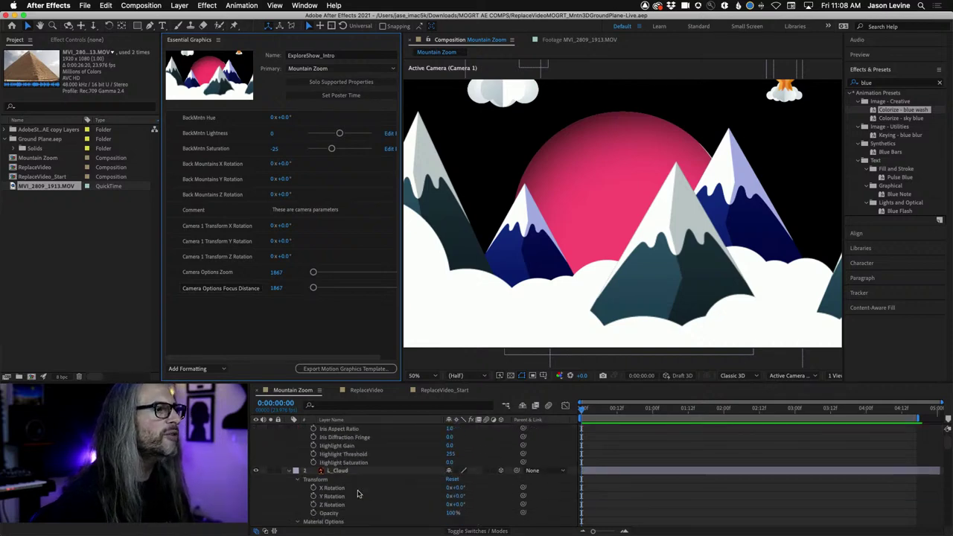
pyautogui.scroll(3, 357, 493)
pyautogui.scroll(-2, 358, 493)
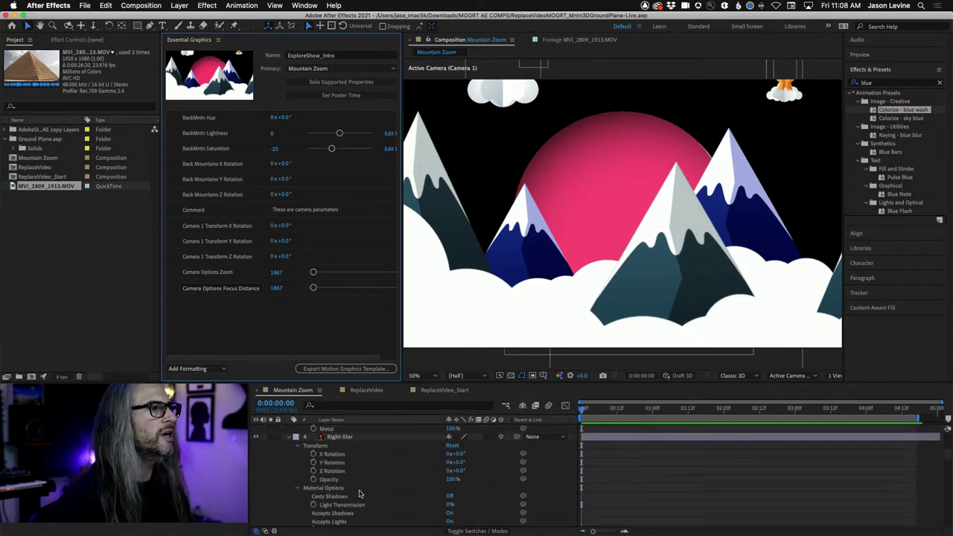
pyautogui.scroll(-5, 359, 493)
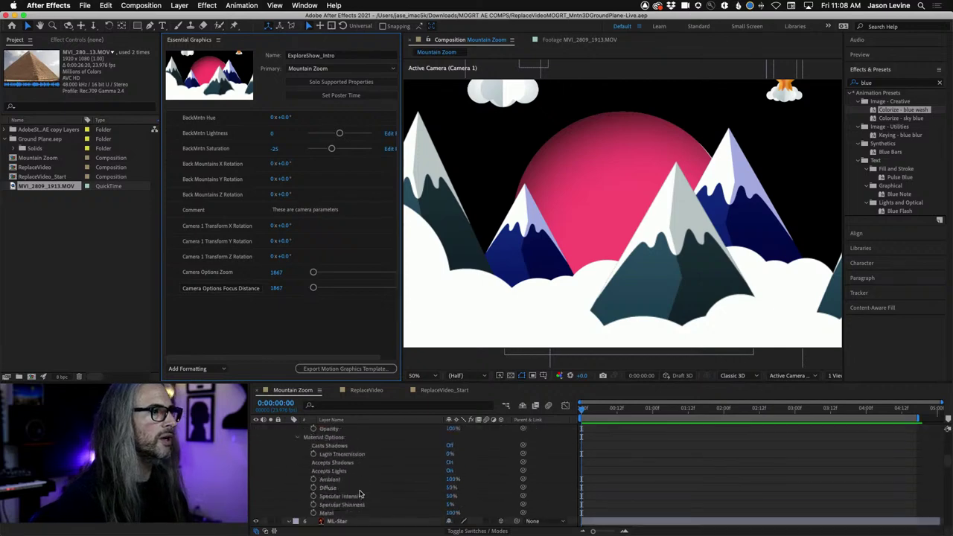
pyautogui.scroll(2, 359, 494)
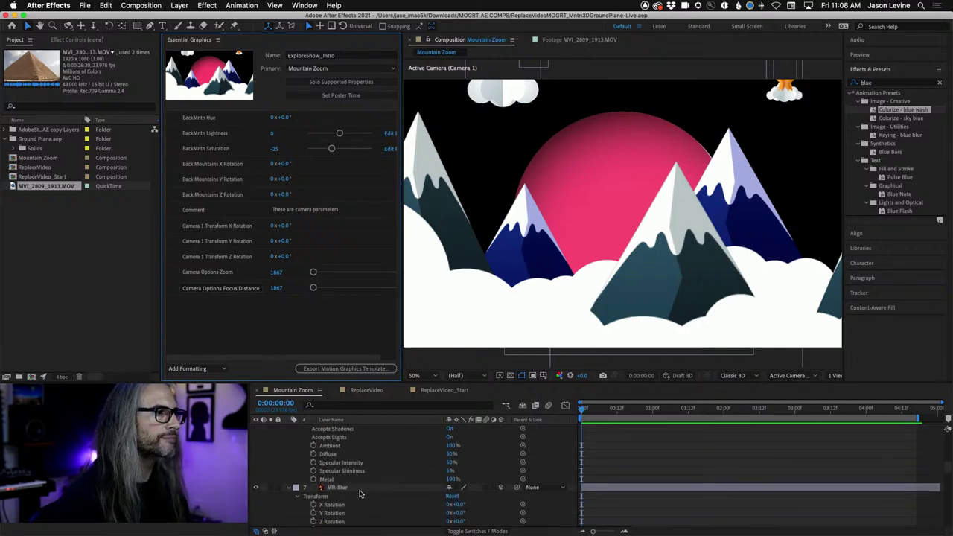
pyautogui.scroll(-3, 360, 494)
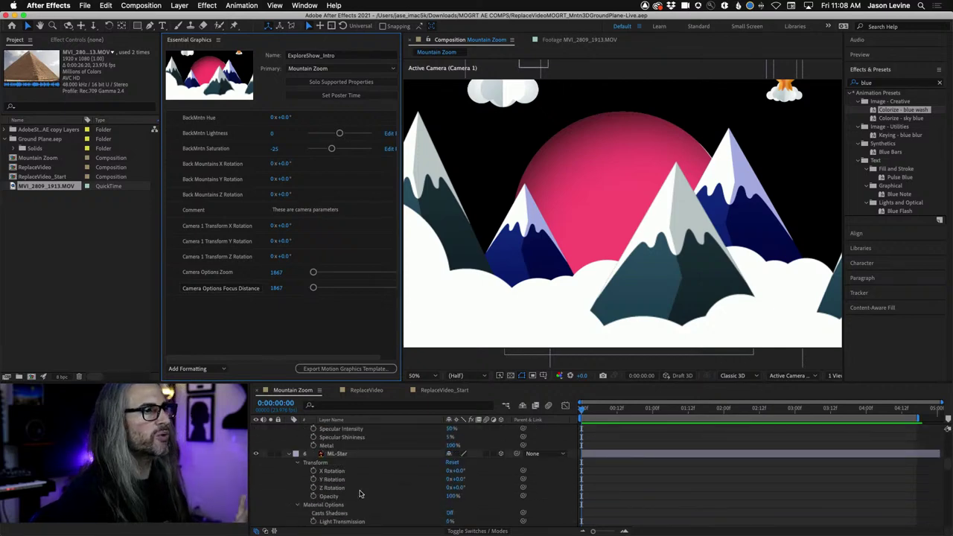
pyautogui.scroll(-4, 359, 494)
pyautogui.scroll(-2, 360, 493)
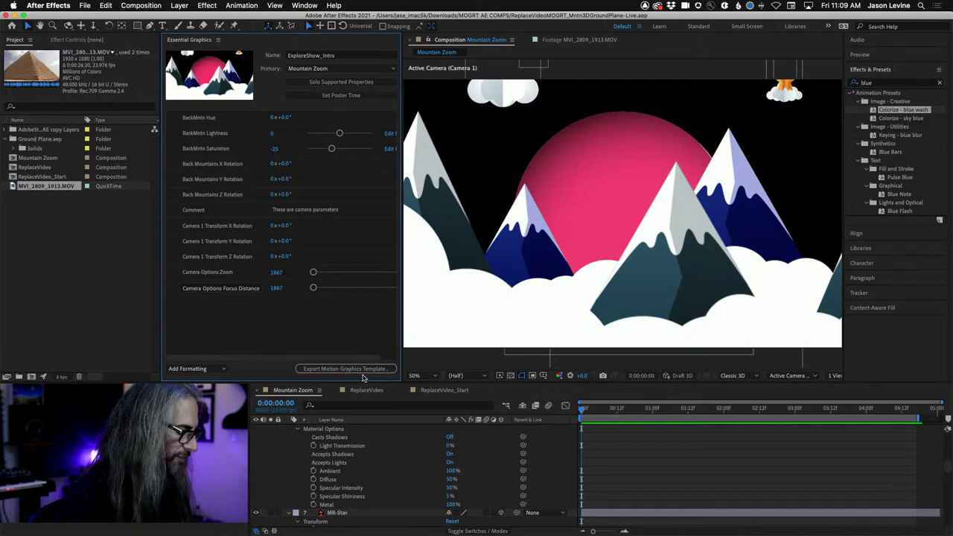
# - Switch to Premiere Pro, open the VENICE VR DEMO sequence and add the Toggle VR Video Display control to the Program monitor
pyautogui.press('super+Tab')
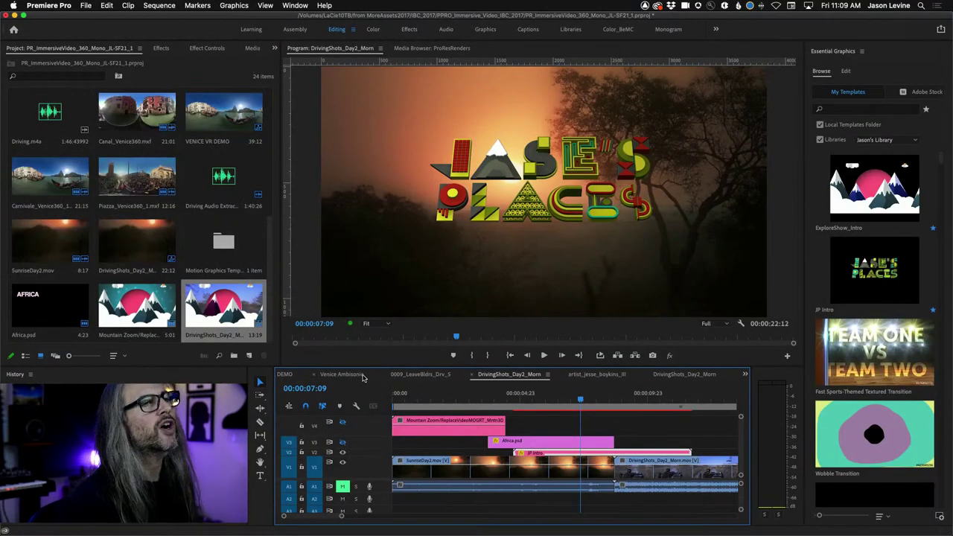
pyautogui.click(320, 378)
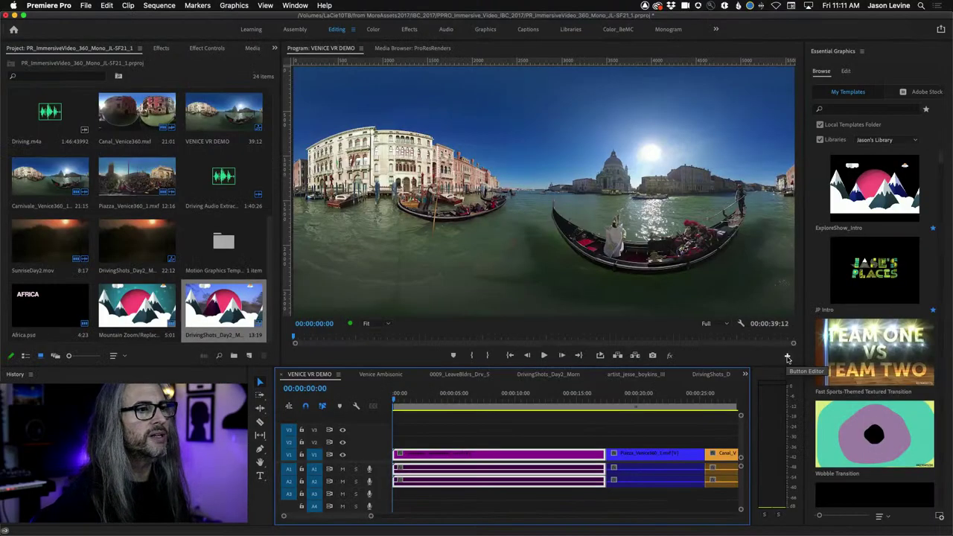
pyautogui.click(773, 335)
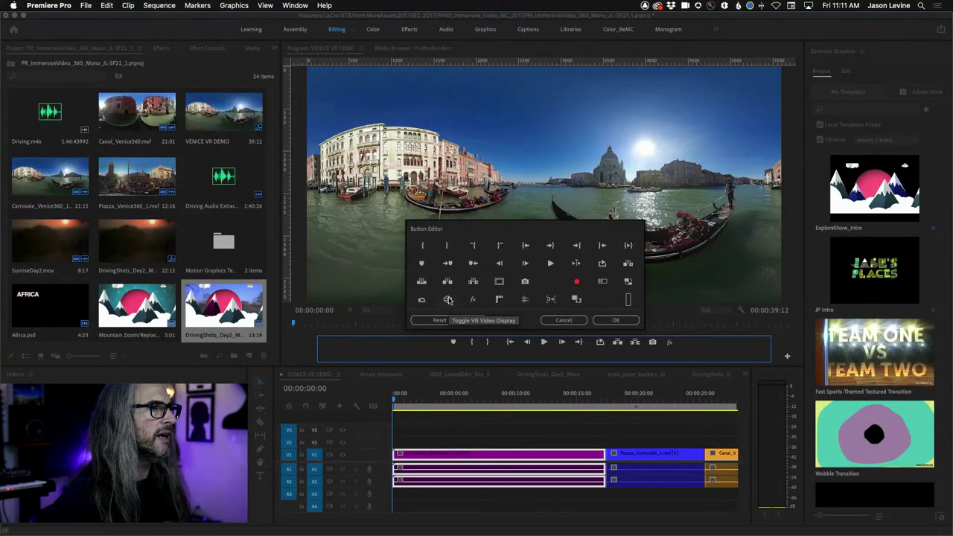
pyautogui.moveTo(448, 300); pyautogui.dragTo(669, 340)
pyautogui.click(617, 321)
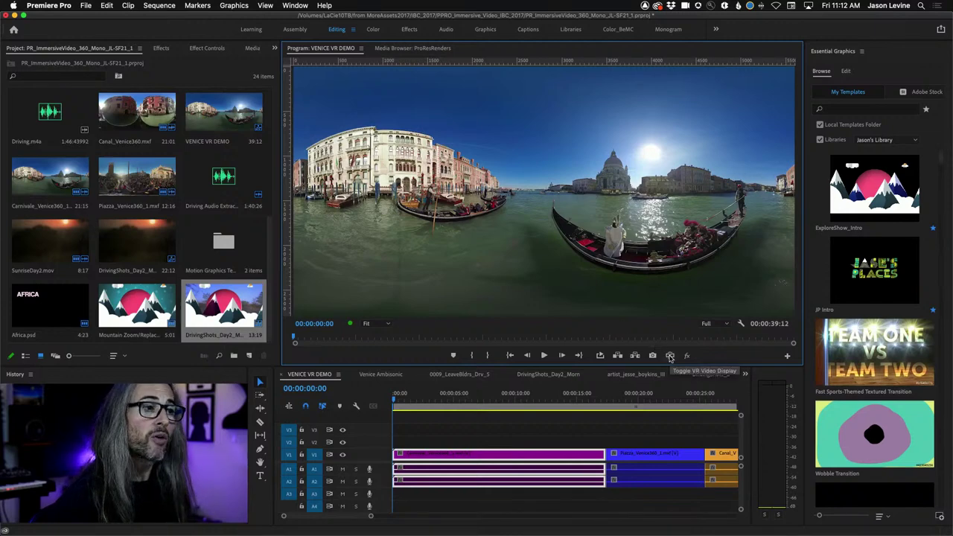
# - Turn on the VR video display and pan the 360 view around to face the domed church and the gondola
pyautogui.click(670, 356)
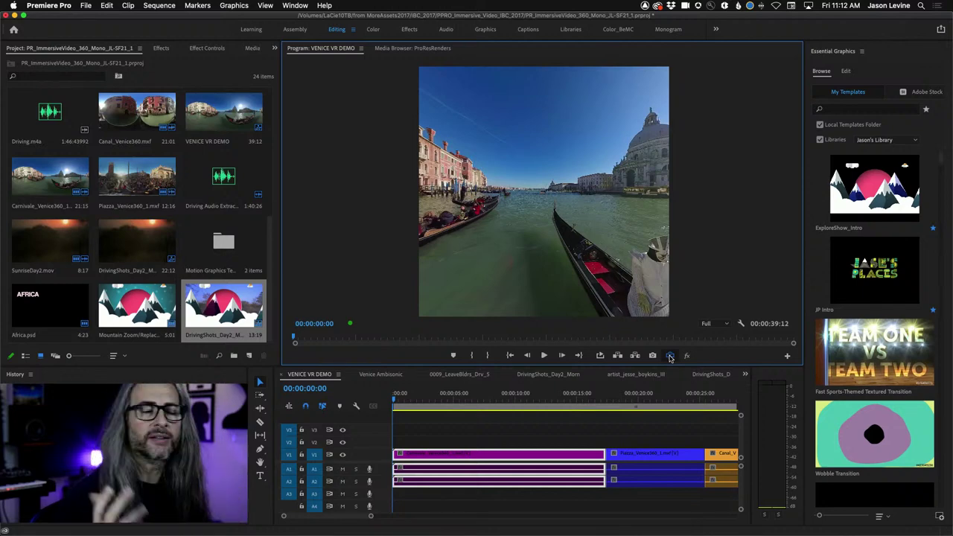
pyautogui.moveTo(615, 191); pyautogui.dragTo(510, 203)
pyautogui.moveTo(626, 206); pyautogui.dragTo(487, 228)
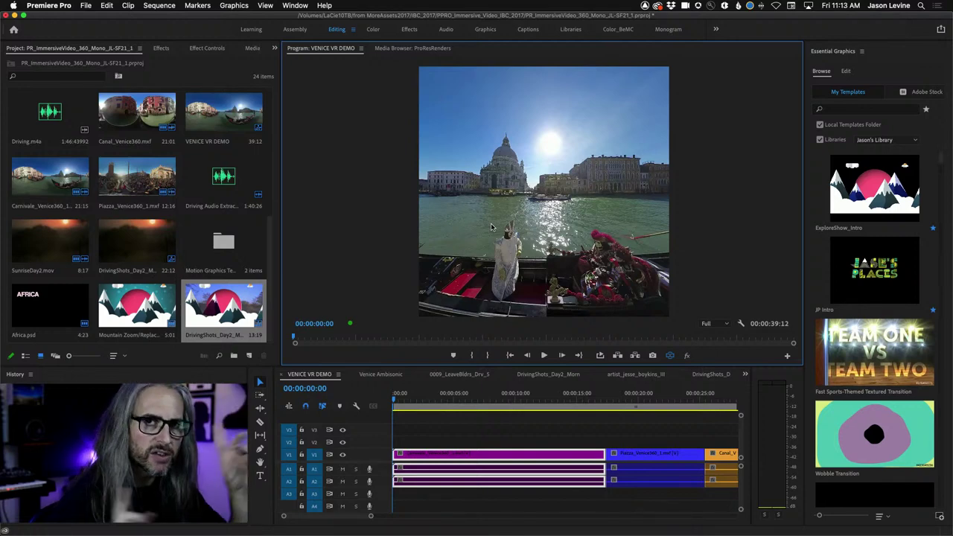
# - Set the vertical monitor view to 90° in the Program monitor's VR Video Settings
pyautogui.click(742, 324)
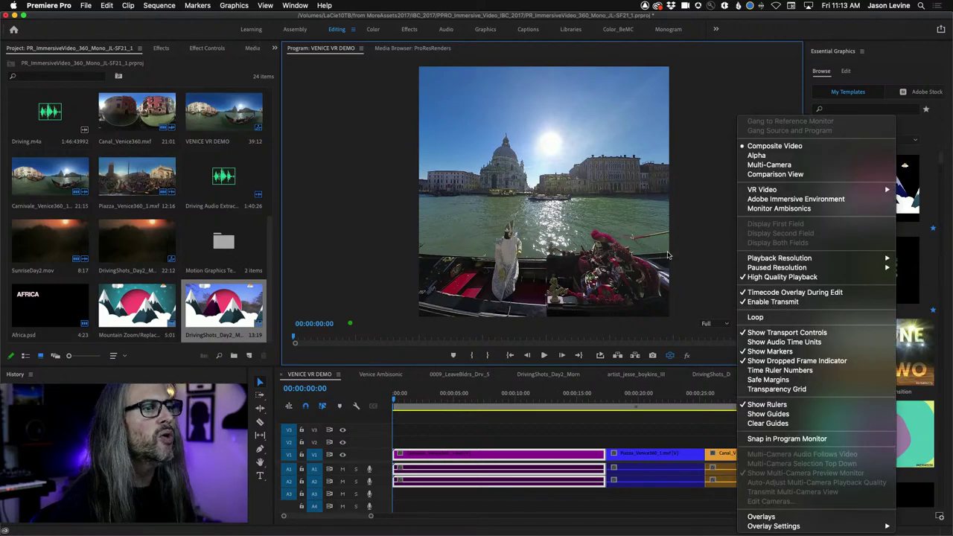
pyautogui.click(744, 328)
pyautogui.click(744, 328)
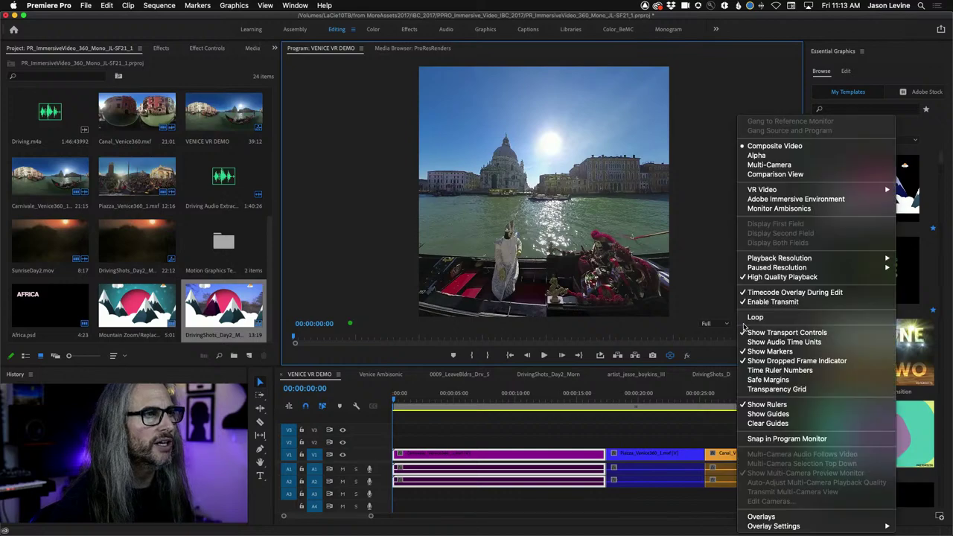
pyautogui.moveTo(835, 192)
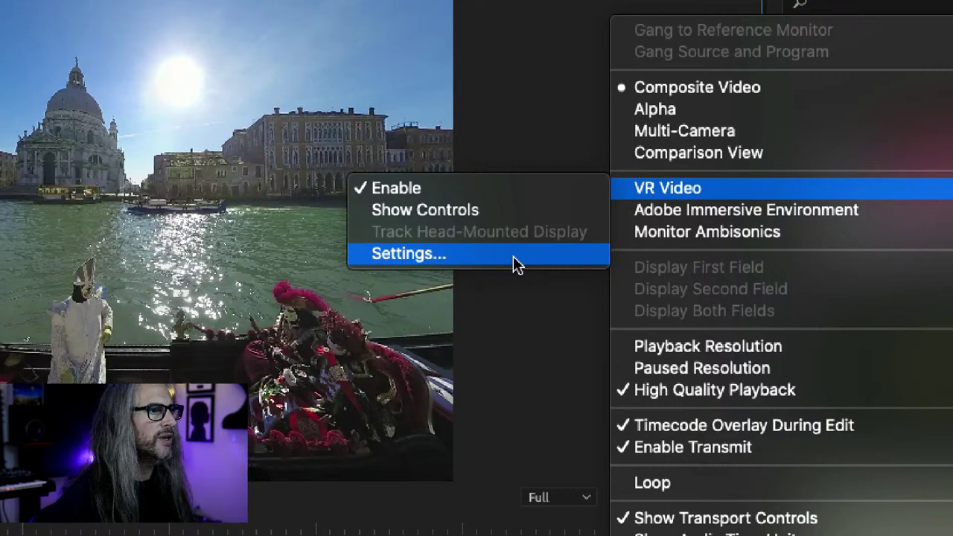
pyautogui.click(514, 260)
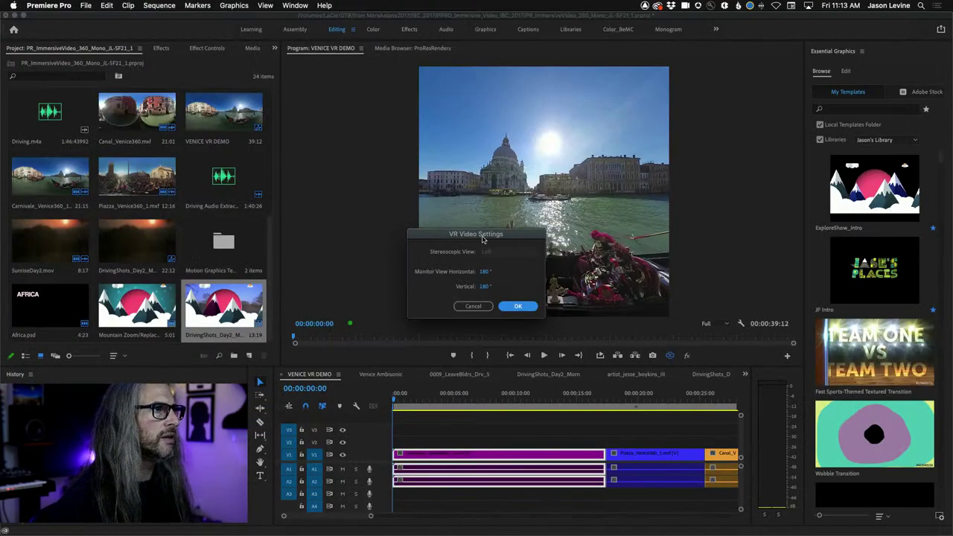
pyautogui.moveTo(471, 236); pyautogui.dragTo(416, 132)
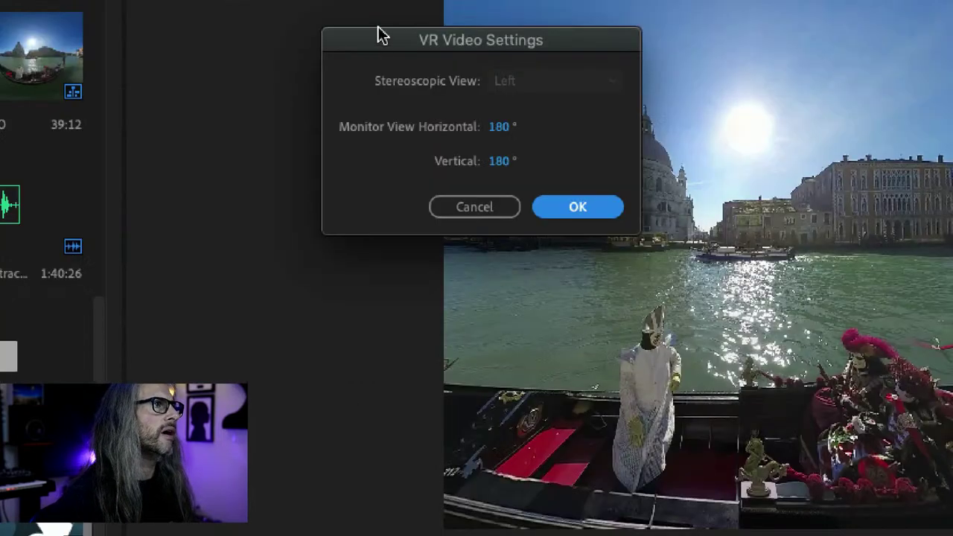
pyautogui.moveTo(391, 101); pyautogui.dragTo(390, 131)
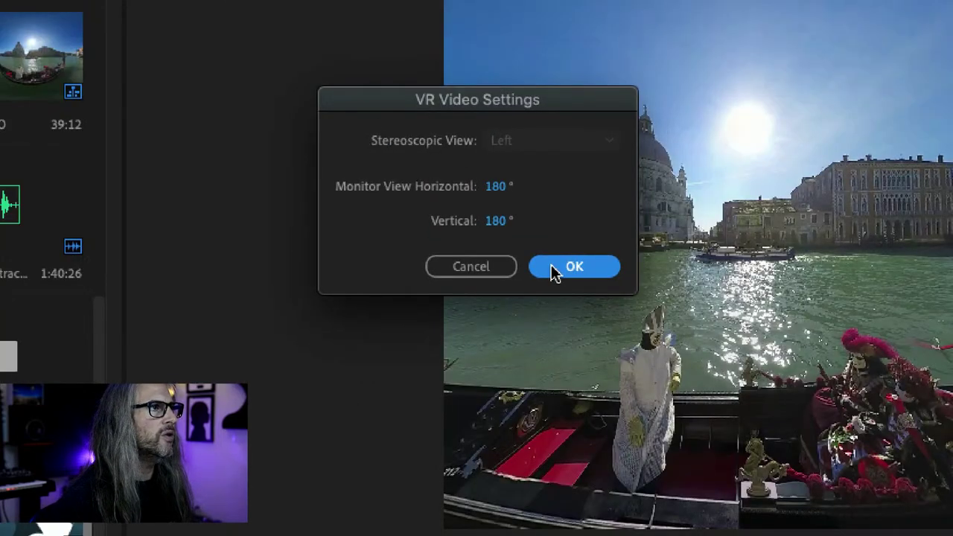
pyautogui.click(501, 221)
pyautogui.click(500, 222)
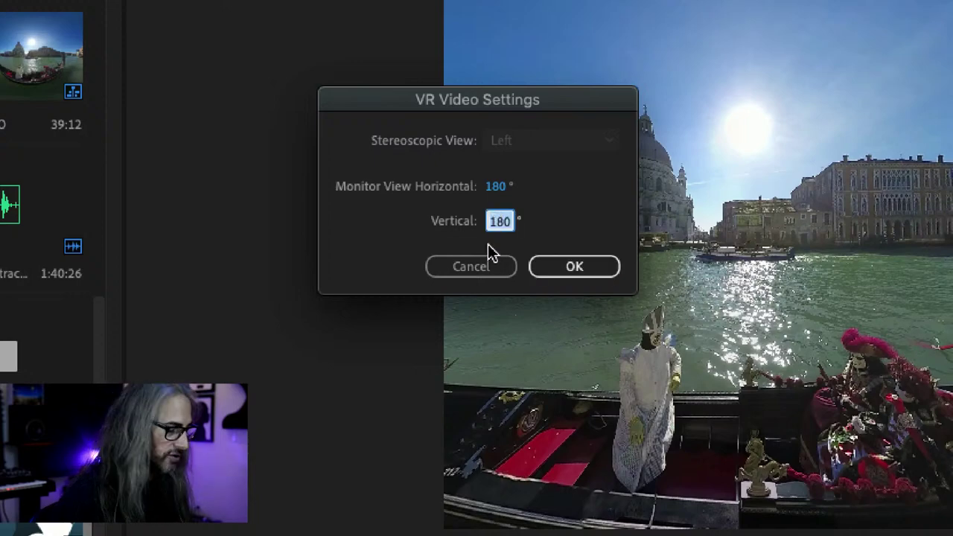
pyautogui.write('90')
pyautogui.press('Return')
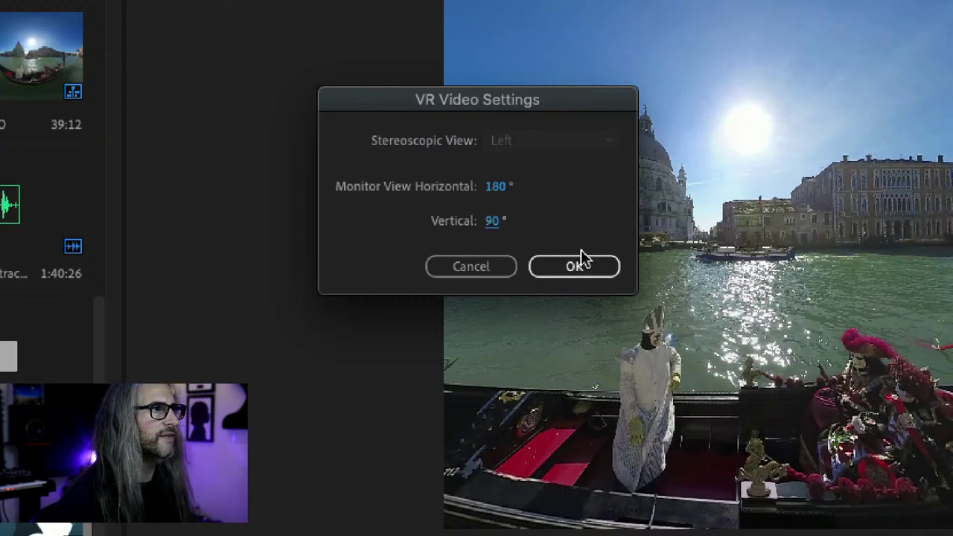
pyautogui.click(587, 267)
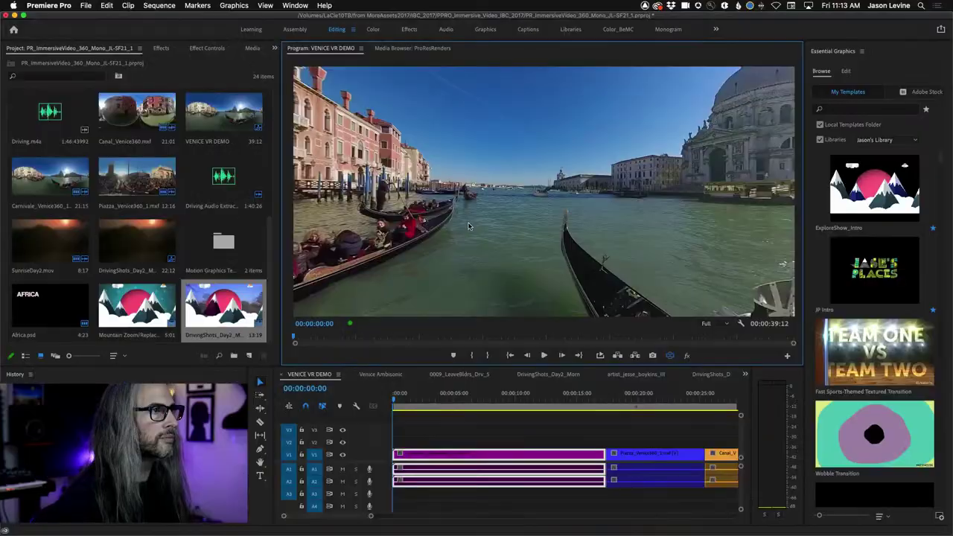
# - Pan the widened 360 view around to the domed church and the costumed figures in the gondola
pyautogui.moveTo(512, 166); pyautogui.dragTo(703, 194)
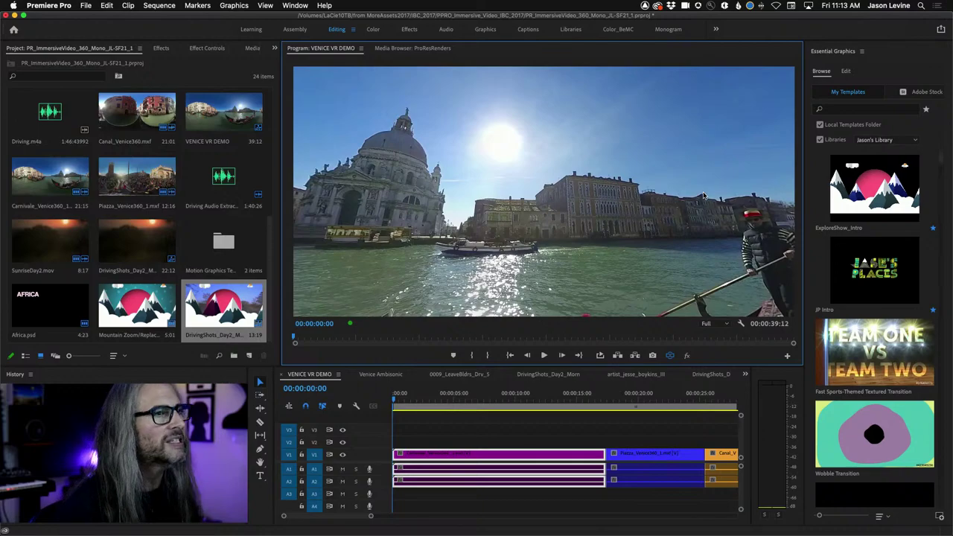
pyautogui.moveTo(700, 239); pyautogui.dragTo(564, 190)
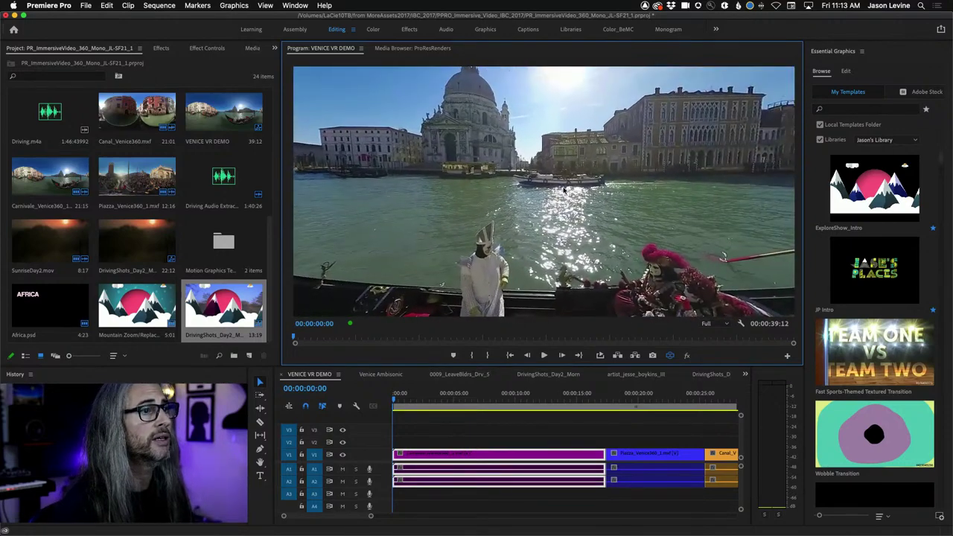
# - Show the VR video controls around the Program monitor image and hide them again
pyautogui.click(741, 323)
pyautogui.moveTo(791, 190)
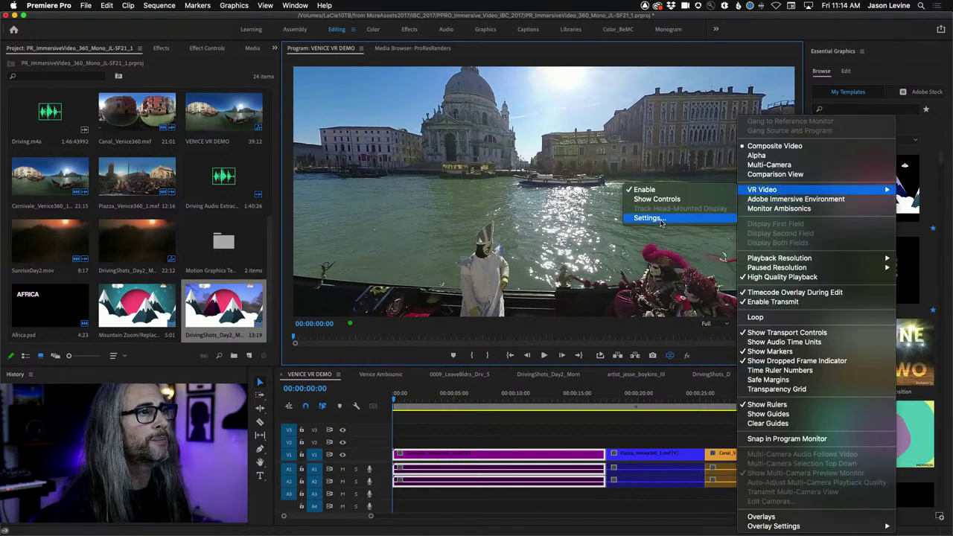
pyautogui.click(698, 200)
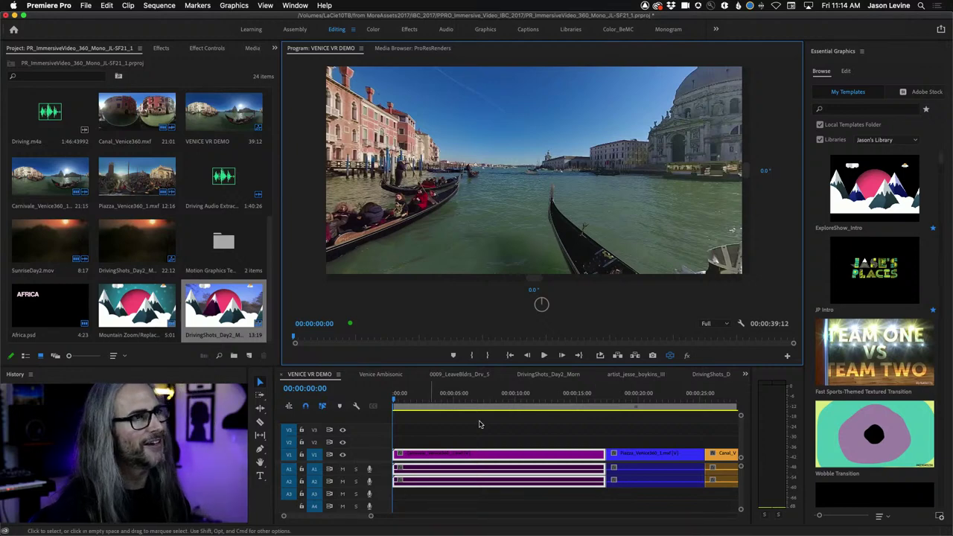
pyautogui.click(741, 324)
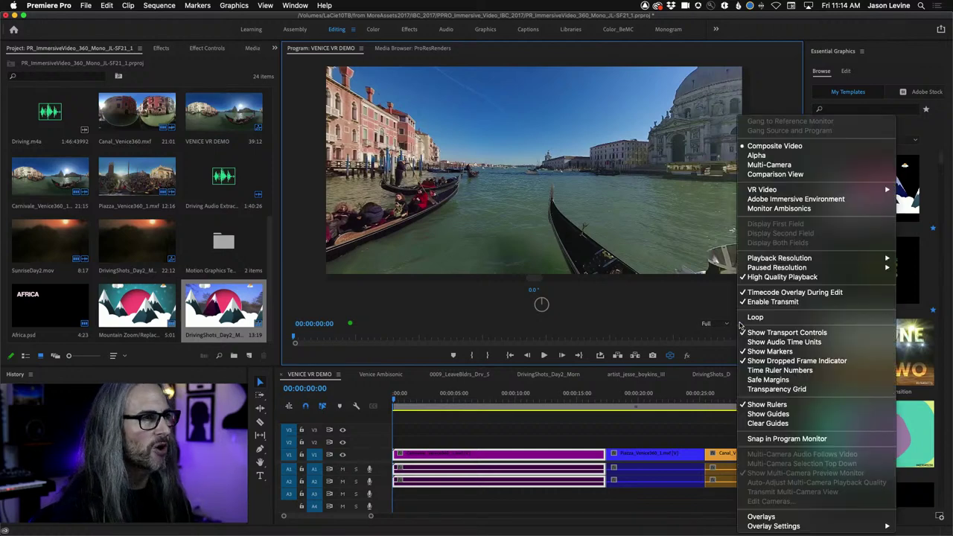
pyautogui.moveTo(787, 194)
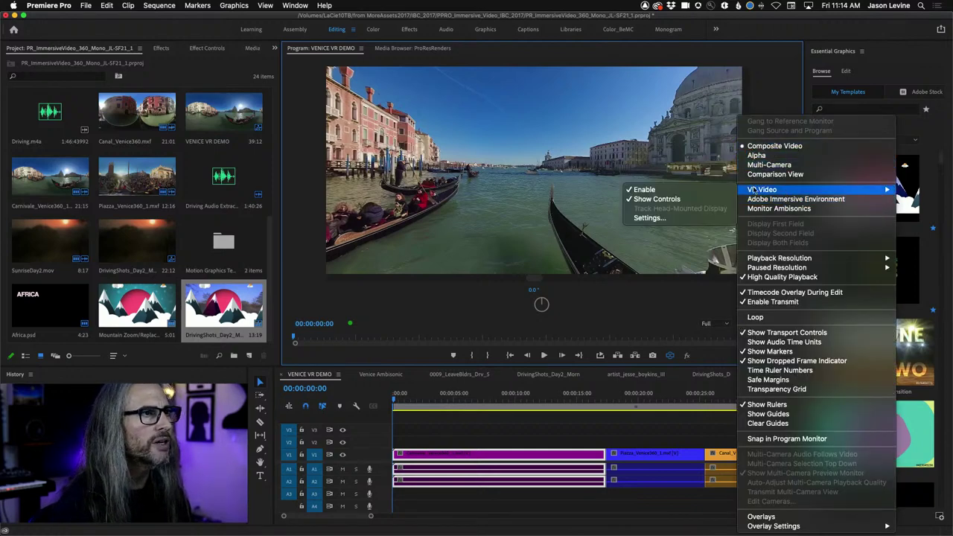
pyautogui.click(673, 200)
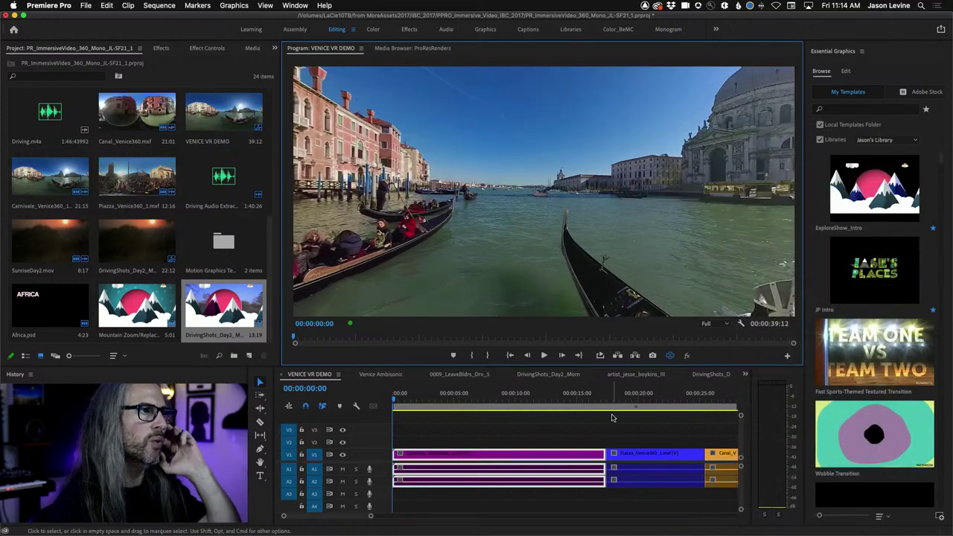
# - Pan the 360 view slightly and review the monitor view angles in VR Video Settings without changing them
pyautogui.moveTo(596, 224); pyautogui.dragTo(634, 262)
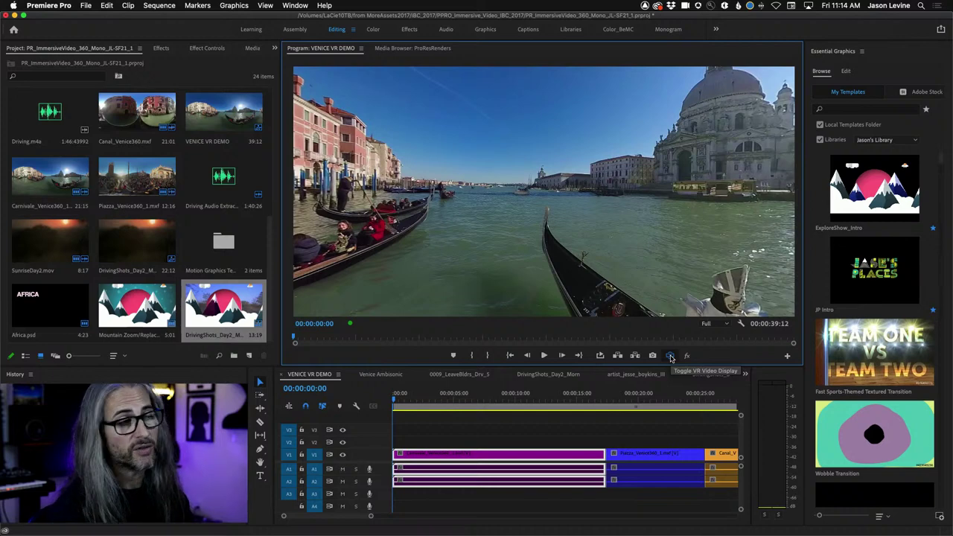
pyautogui.rightClick(740, 327)
pyautogui.moveTo(762, 189)
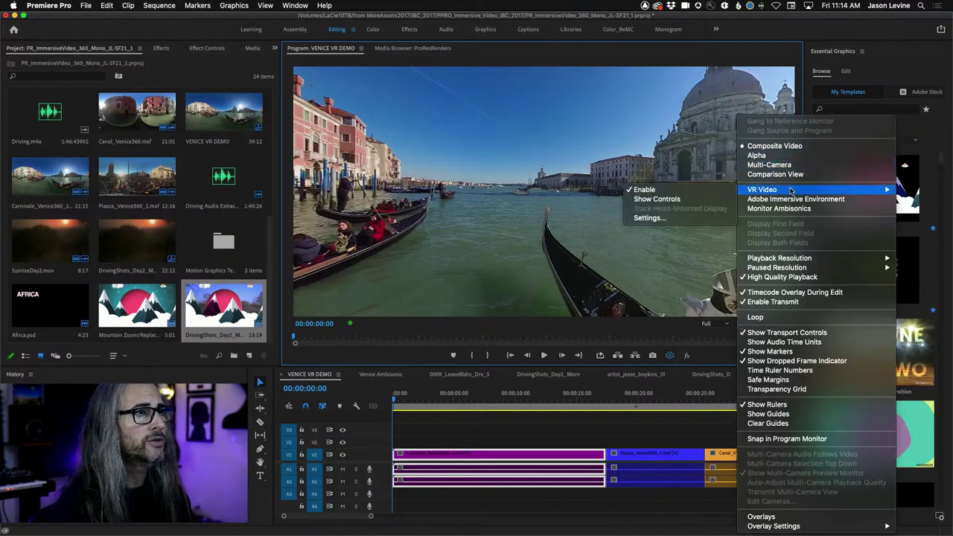
pyautogui.click(674, 221)
pyautogui.click(483, 272)
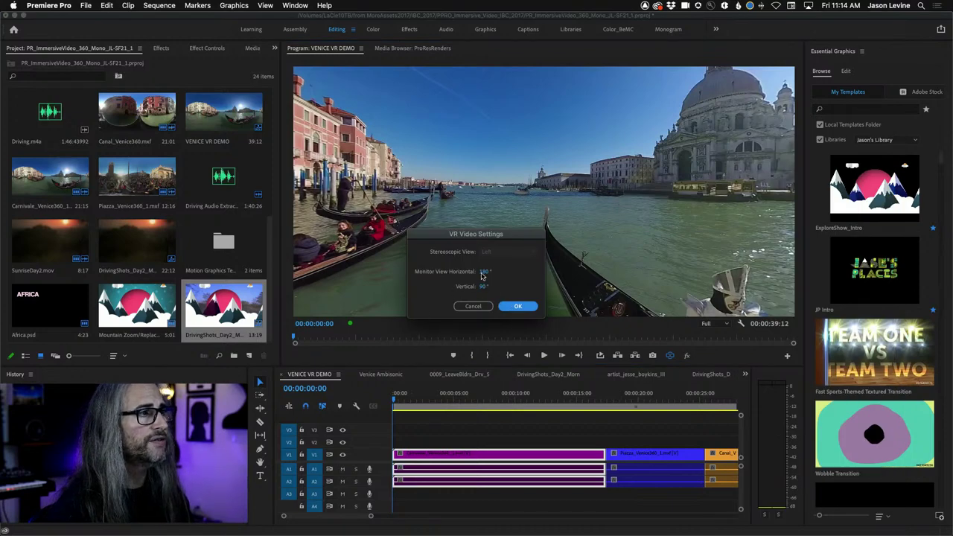
pyautogui.click(475, 308)
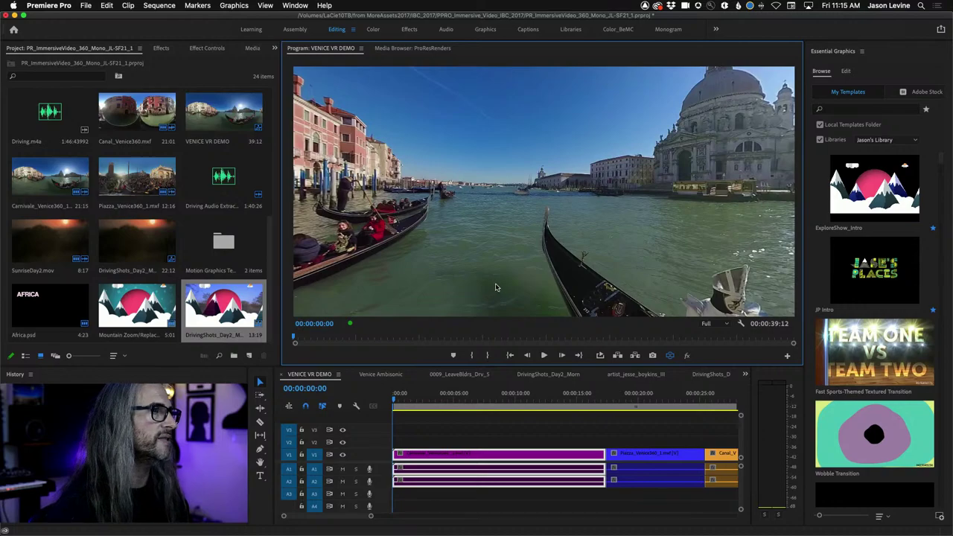
# - Scrub the sequence to 00:00:07:11 and pan the 360 view across the palaces to the passing gondola and its gondolier
pyautogui.moveTo(497, 287); pyautogui.dragTo(544, 232)
pyautogui.click(413, 399)
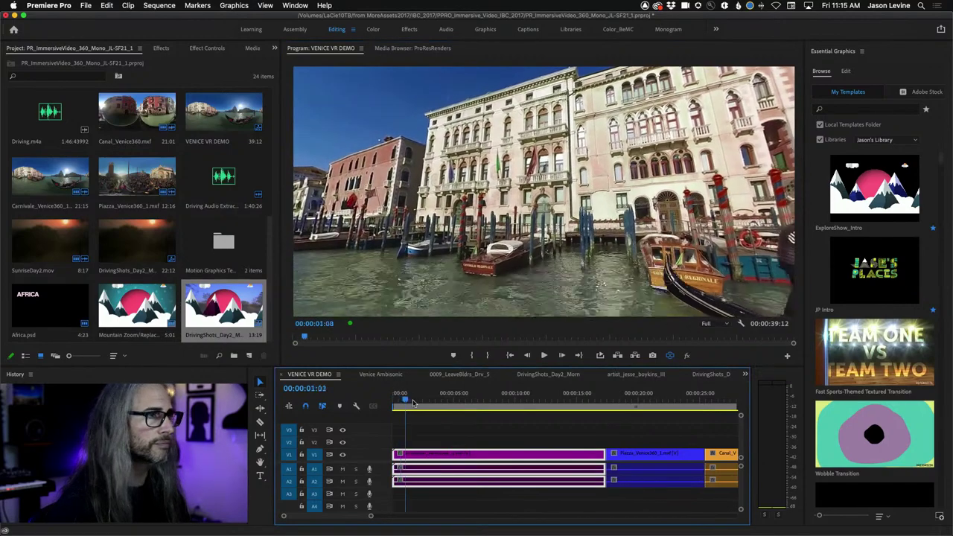
pyautogui.moveTo(413, 402); pyautogui.dragTo(486, 395)
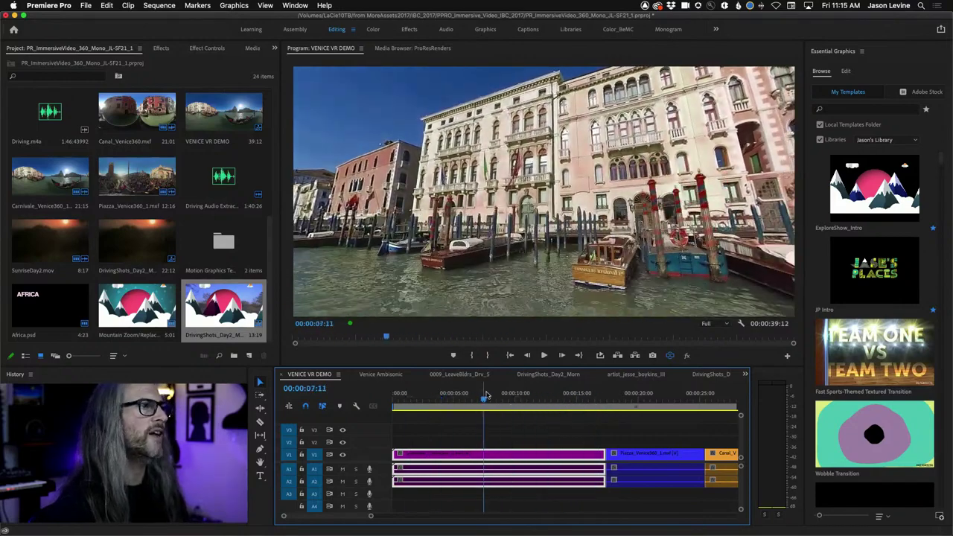
pyautogui.moveTo(566, 290); pyautogui.dragTo(422, 318)
pyautogui.moveTo(695, 219); pyautogui.dragTo(264, 177)
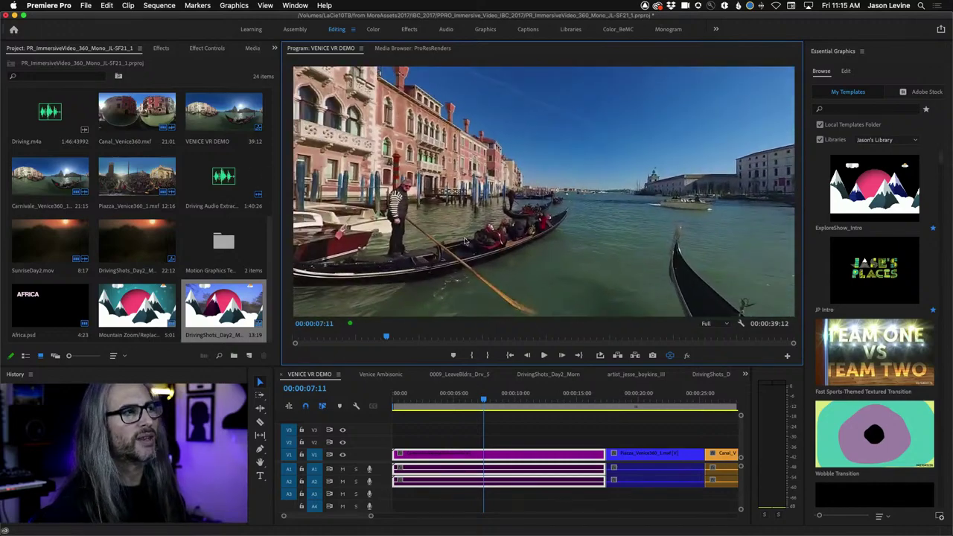
# - Return the playhead to the start of the VENICE VR DEMO sequence
pyautogui.click(742, 325)
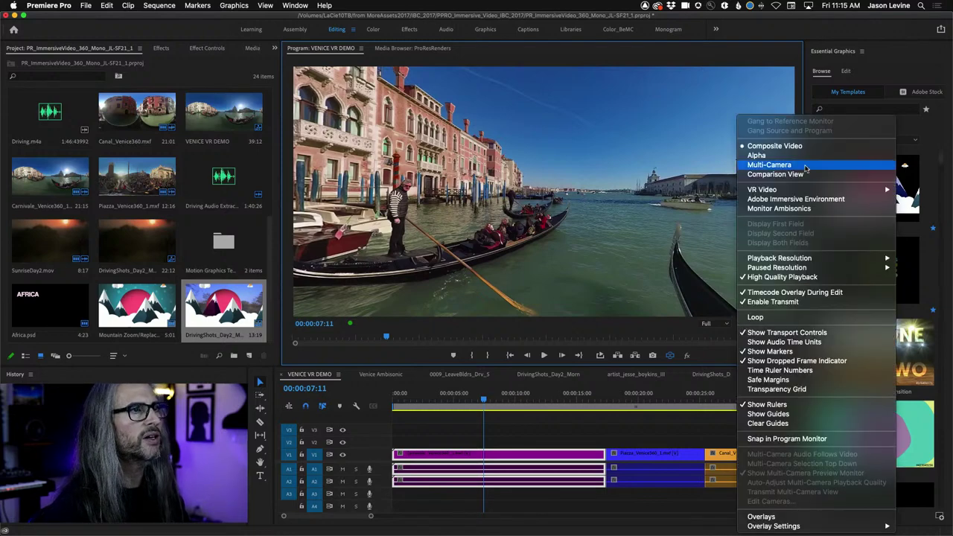
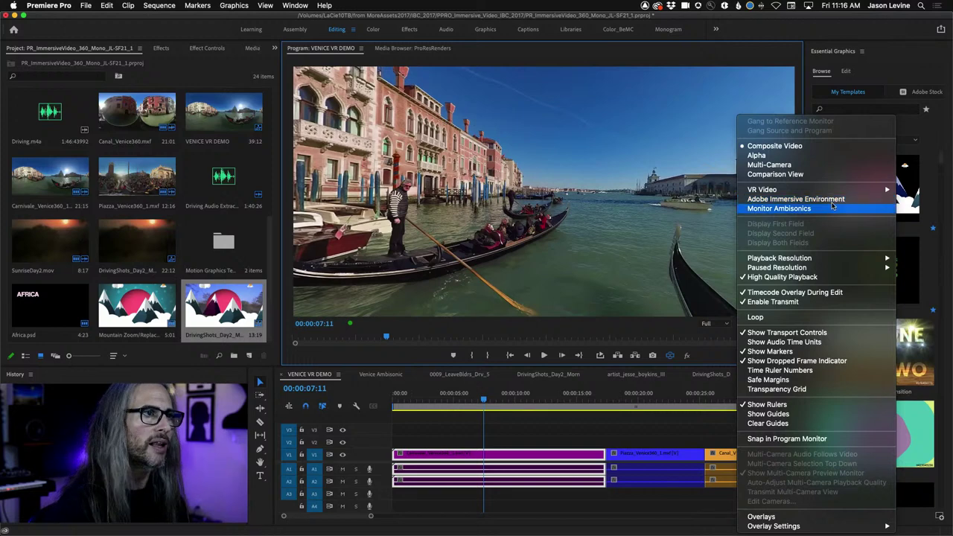
pyautogui.click(748, 29)
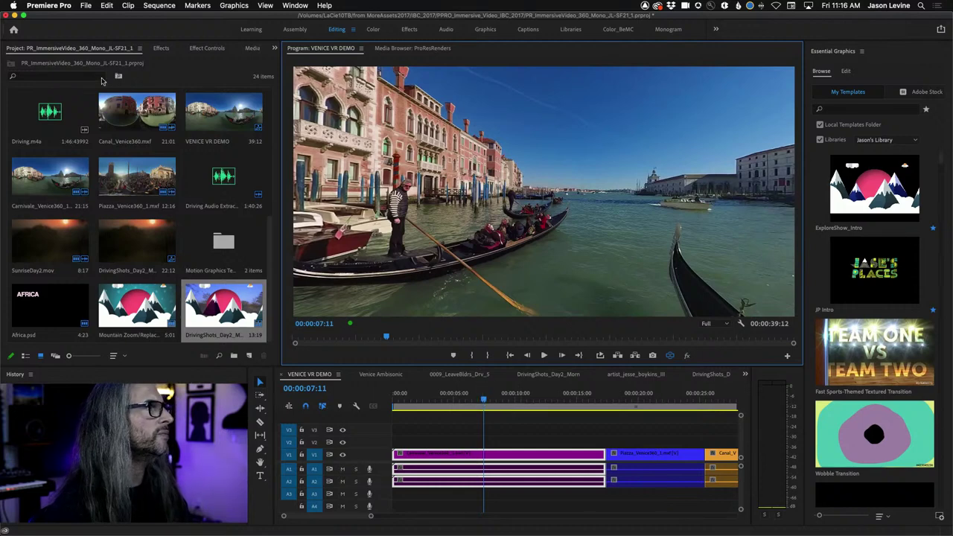
pyautogui.moveTo(485, 400); pyautogui.dragTo(376, 405)
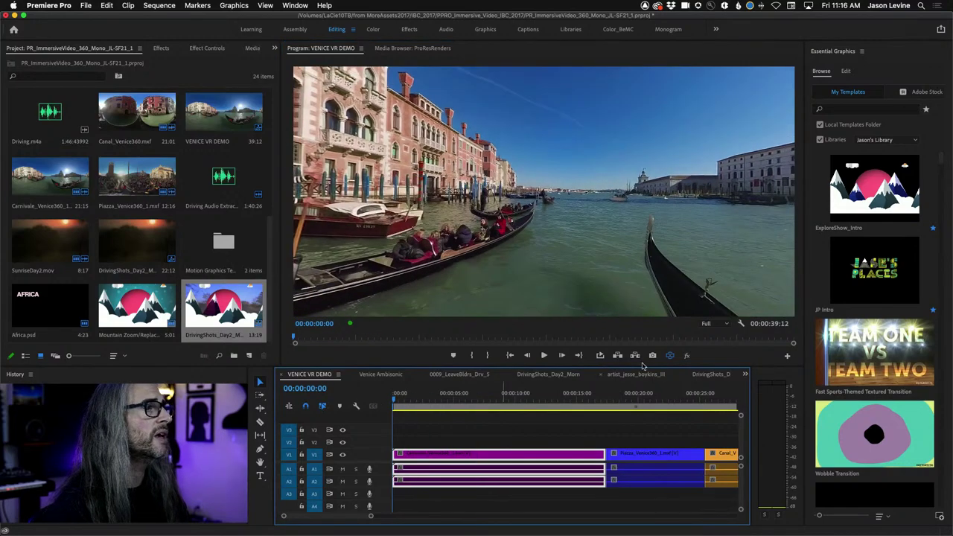
pyautogui.click(741, 324)
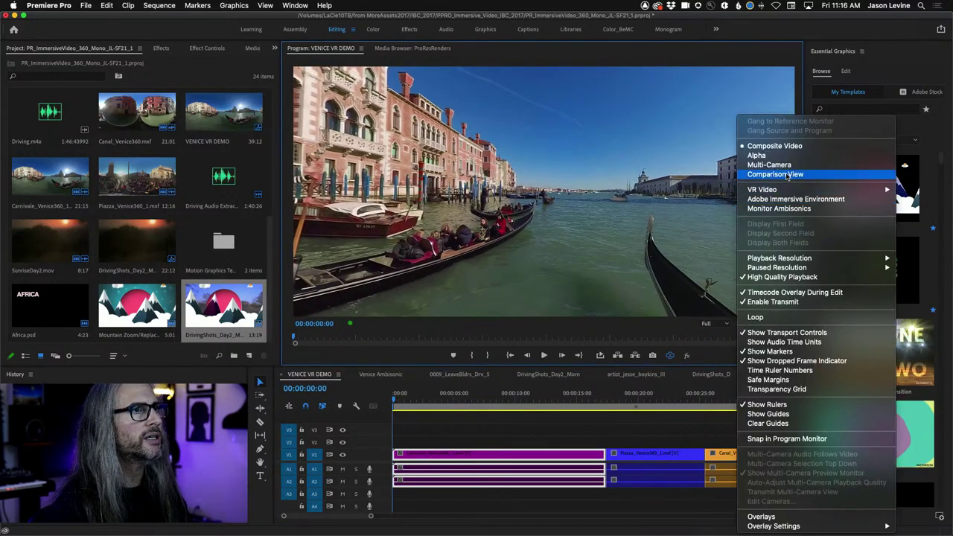
pyautogui.moveTo(775, 191)
pyautogui.click(656, 219)
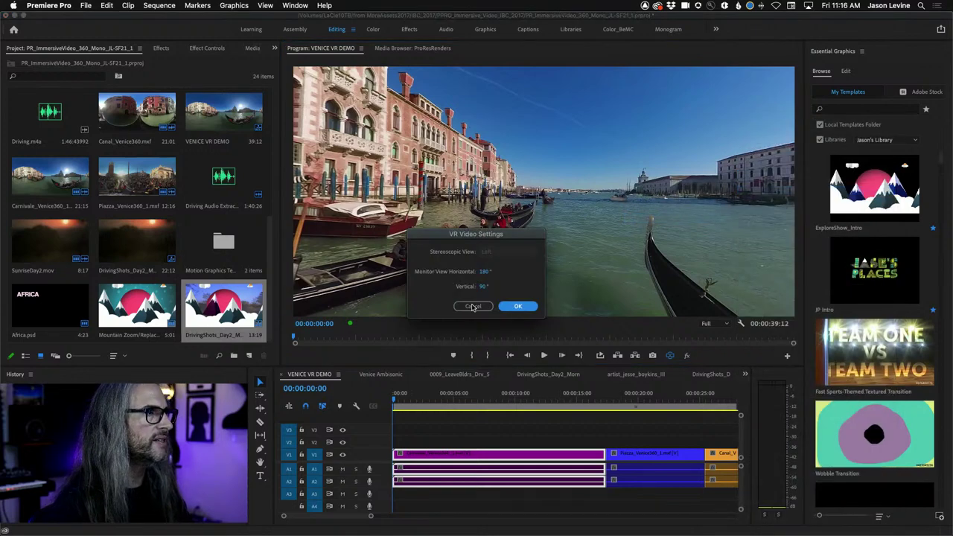
pyautogui.click(473, 307)
# - Show the VR video controls in the Program monitor
pyautogui.click(742, 324)
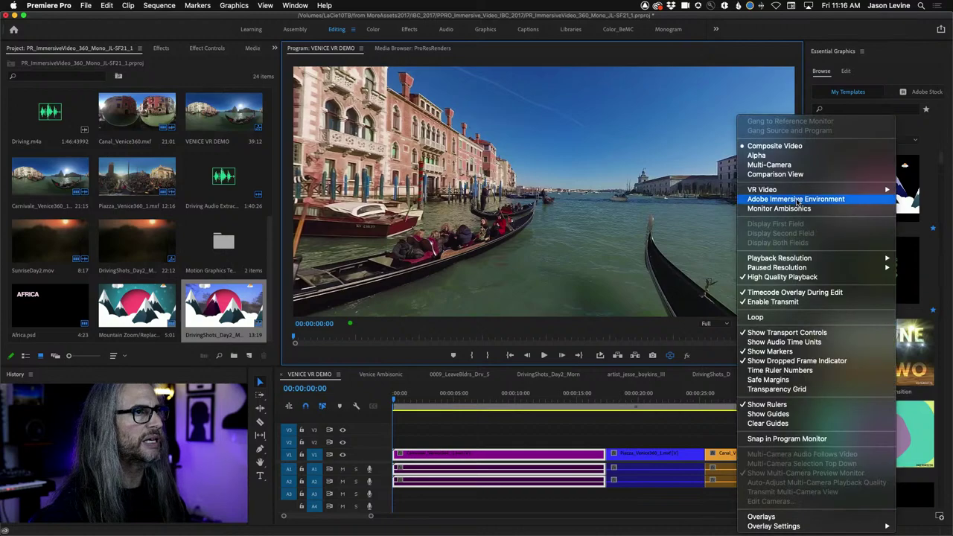
pyautogui.moveTo(782, 191)
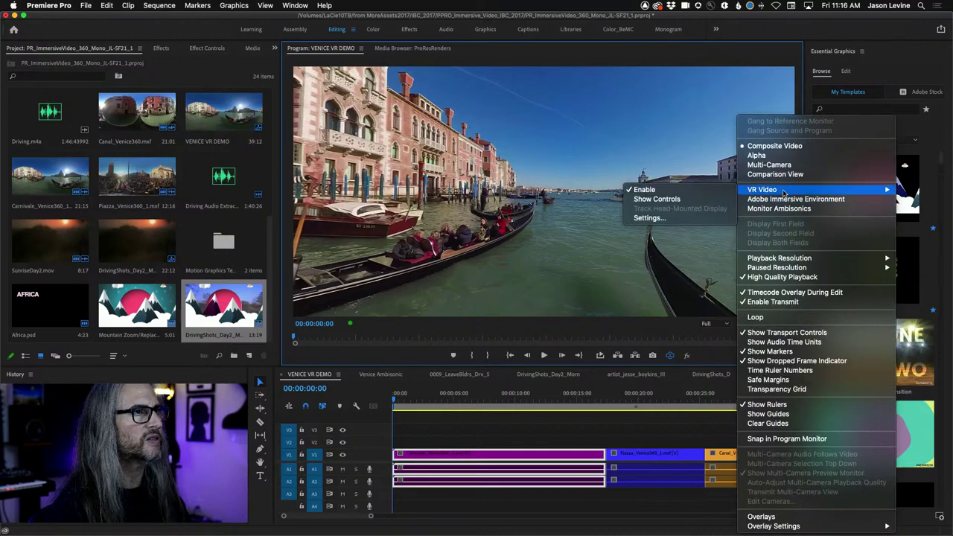
pyautogui.click(657, 198)
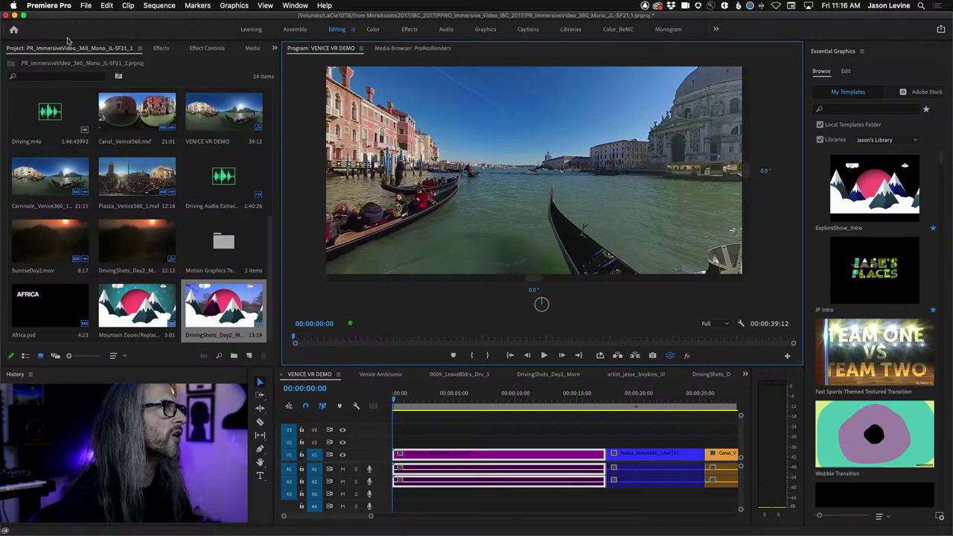
# - Search the effects for "VR" and apply the VR Rotate Sphere effect to the first clip on track V1
pyautogui.click(161, 49)
pyautogui.click(51, 64)
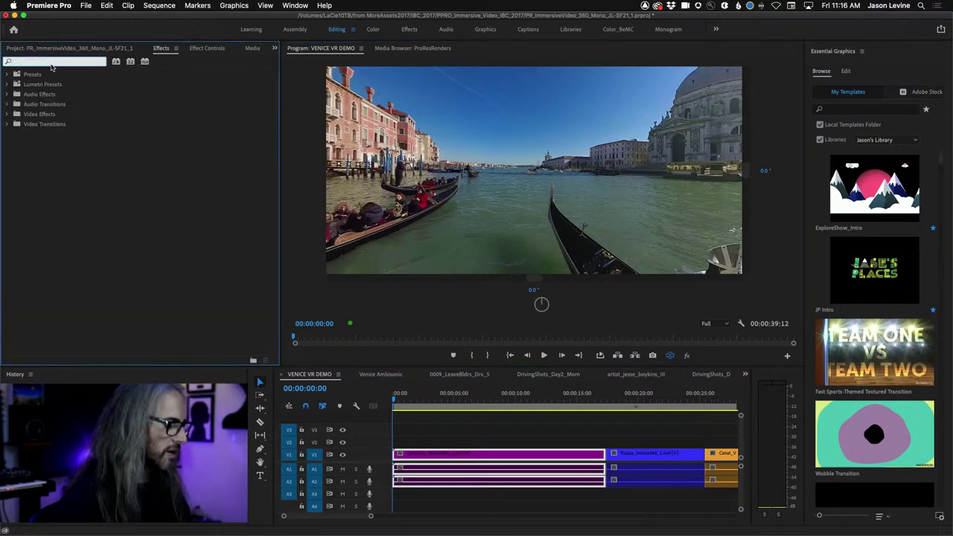
pyautogui.write('VR')
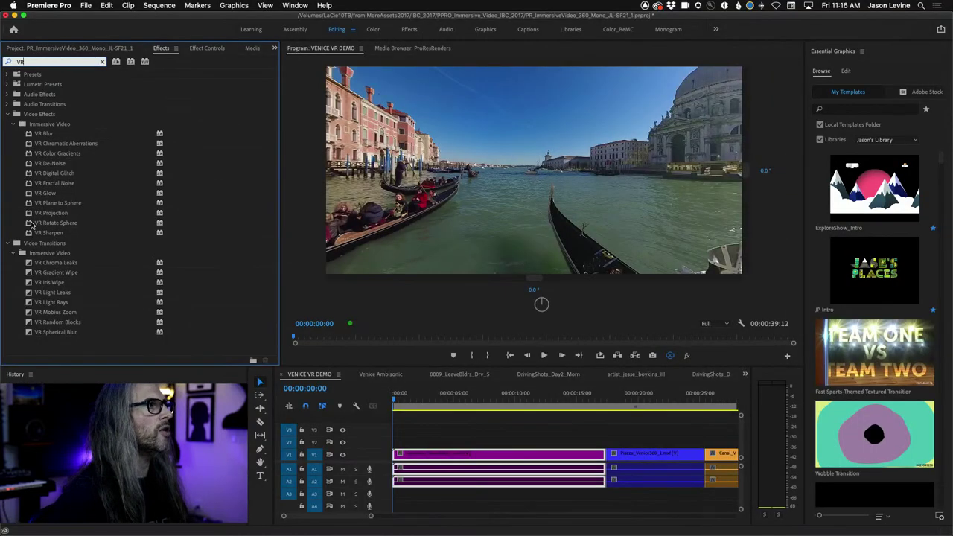
pyautogui.moveTo(30, 224); pyautogui.dragTo(464, 454)
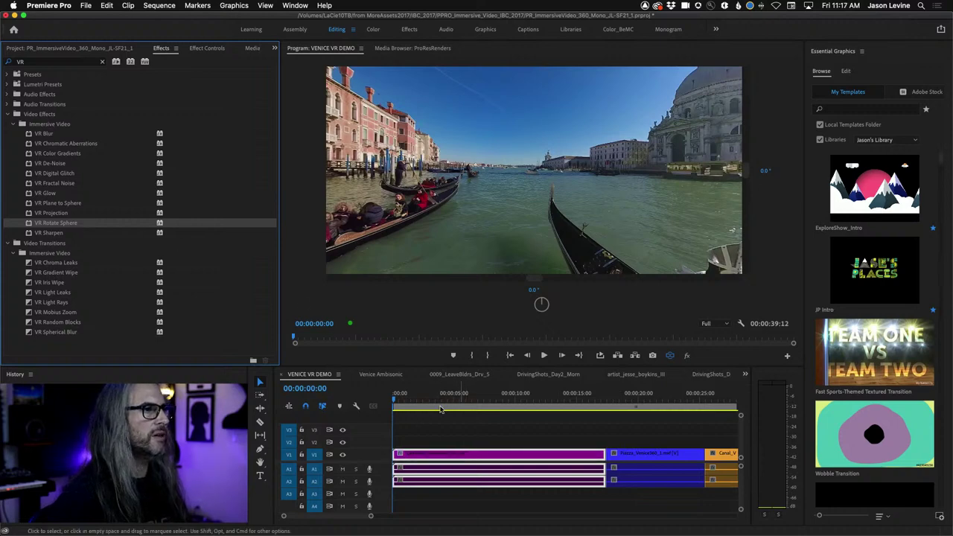
# - Hide the Program monitor's VR video controls and set the VR Rotate Sphere effect's Pan (Y axis) to -73.0°
pyautogui.click(206, 50)
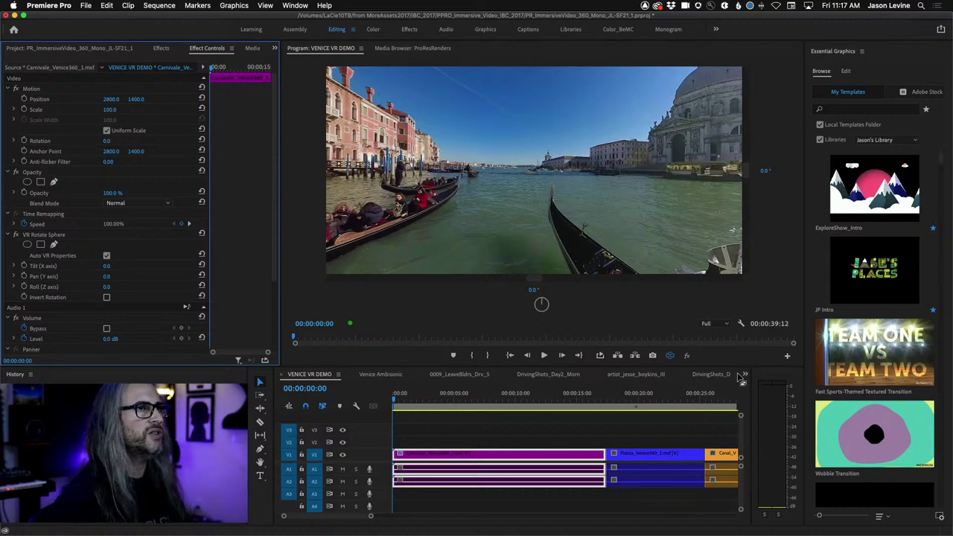
pyautogui.click(740, 324)
pyautogui.moveTo(782, 190)
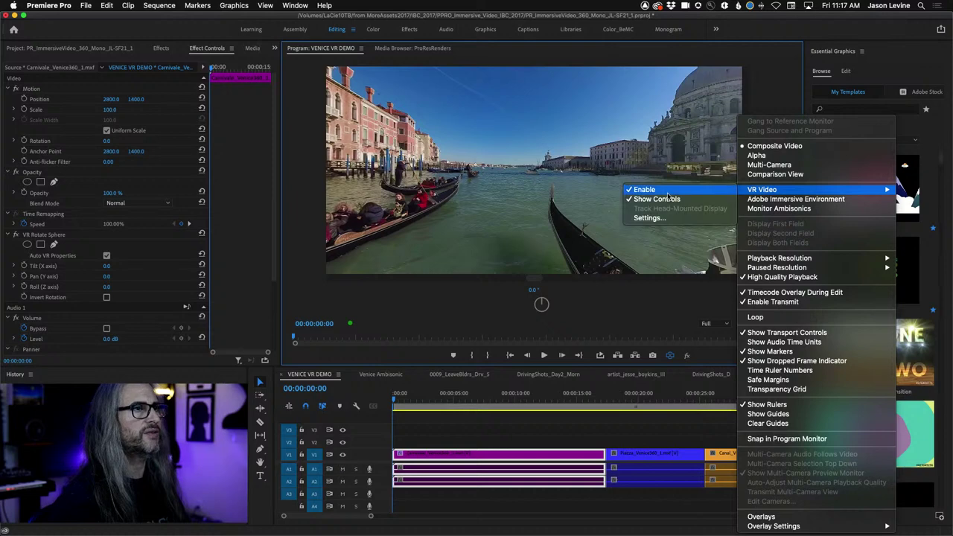
pyautogui.click(663, 199)
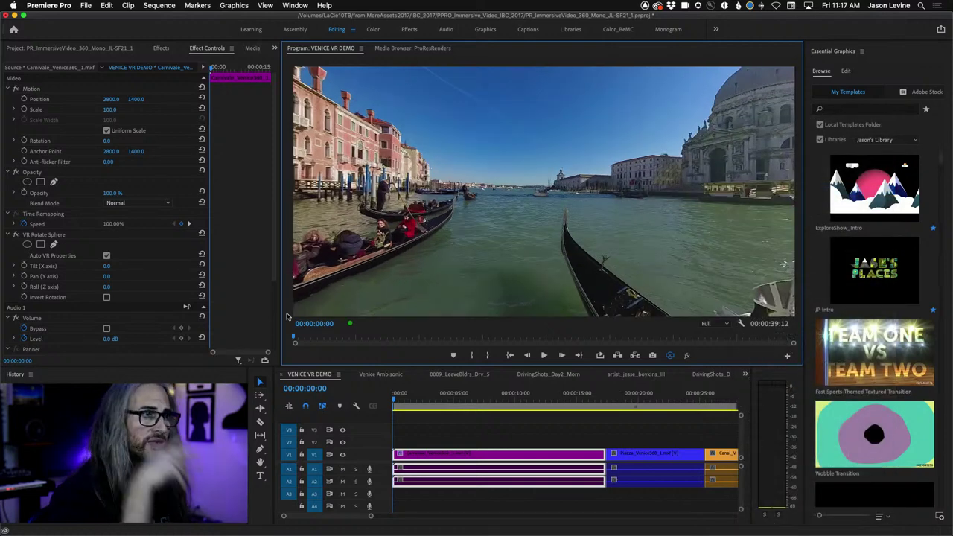
pyautogui.moveTo(107, 276); pyautogui.dragTo(61, 276)
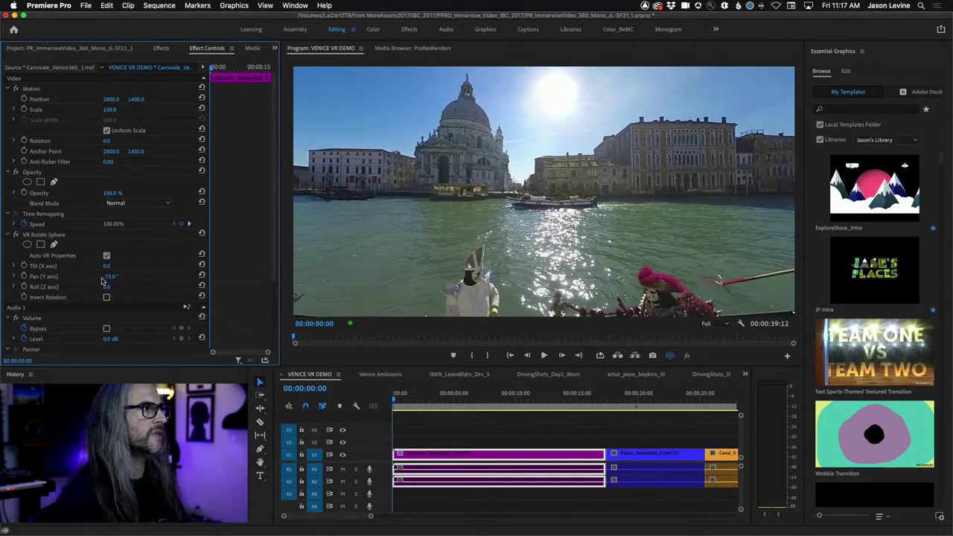
# - Show the VR video controls and turn the 360 view to about 32° pan and -16° tilt, onto the gondolier
pyautogui.click(741, 323)
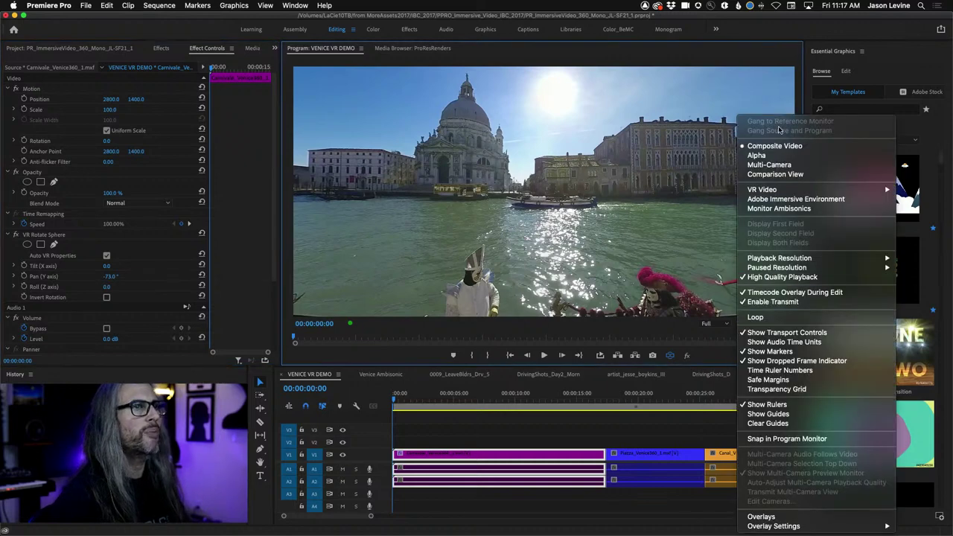
pyautogui.moveTo(737, 195)
pyautogui.click(670, 201)
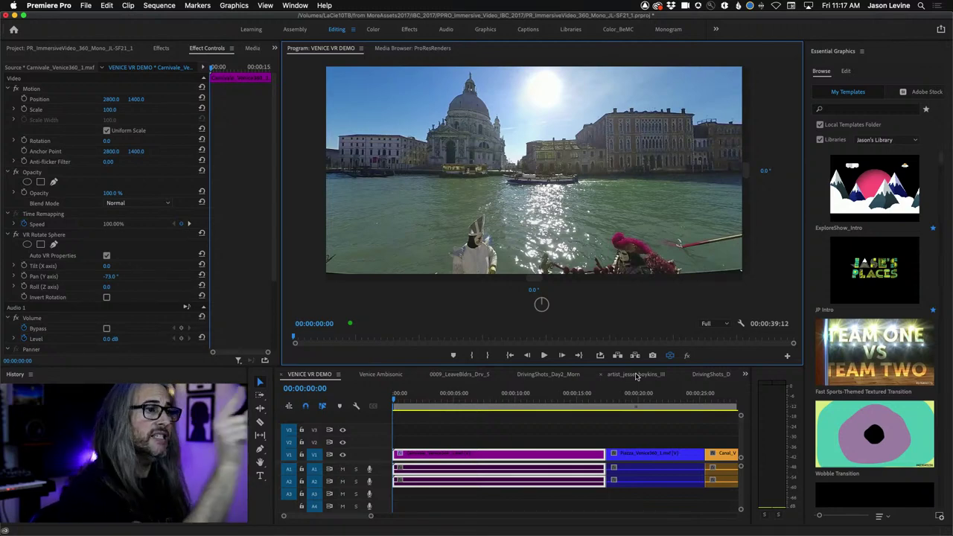
pyautogui.moveTo(447, 202); pyautogui.dragTo(362, 171)
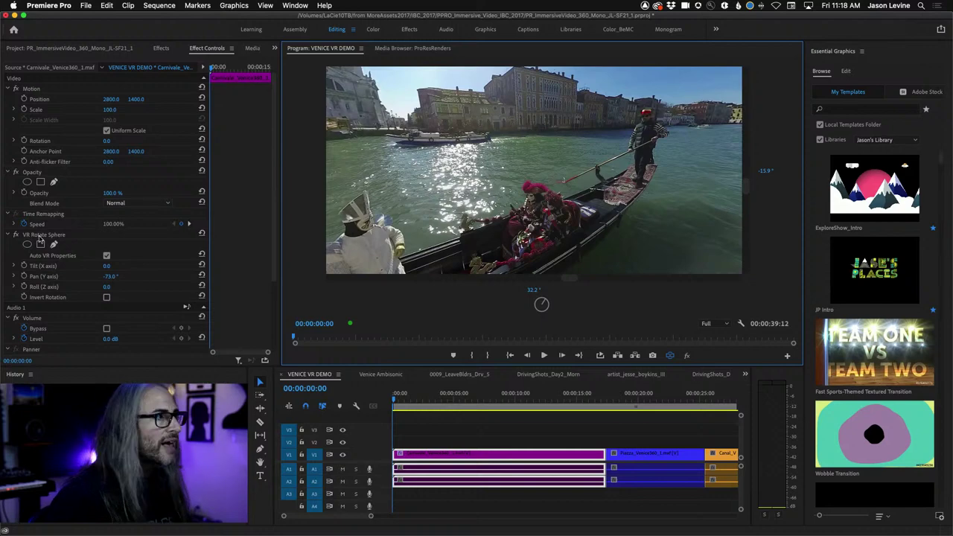
# - Remove the VR Rotate Sphere effect from the first clip and hide the VR video controls in the Program monitor
pyautogui.click(55, 236)
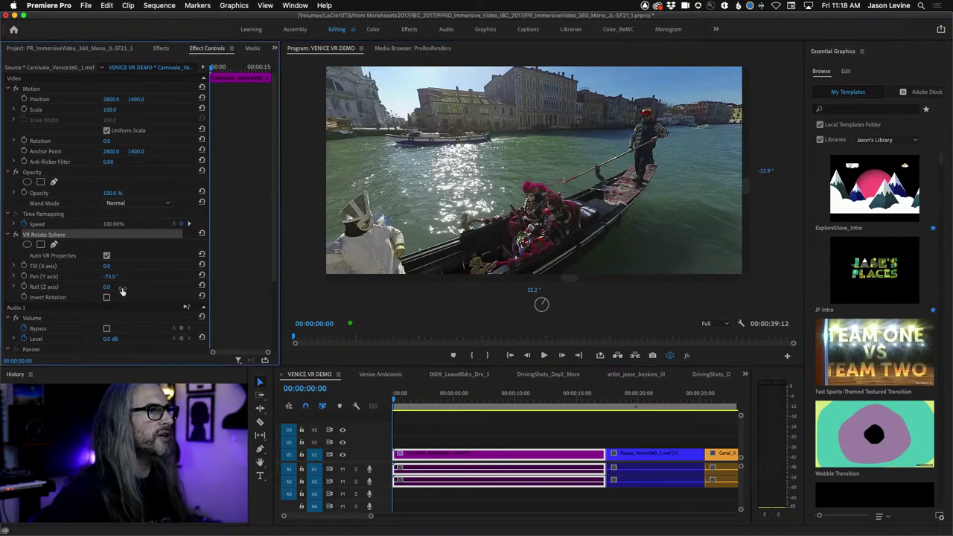
pyautogui.press('Delete')
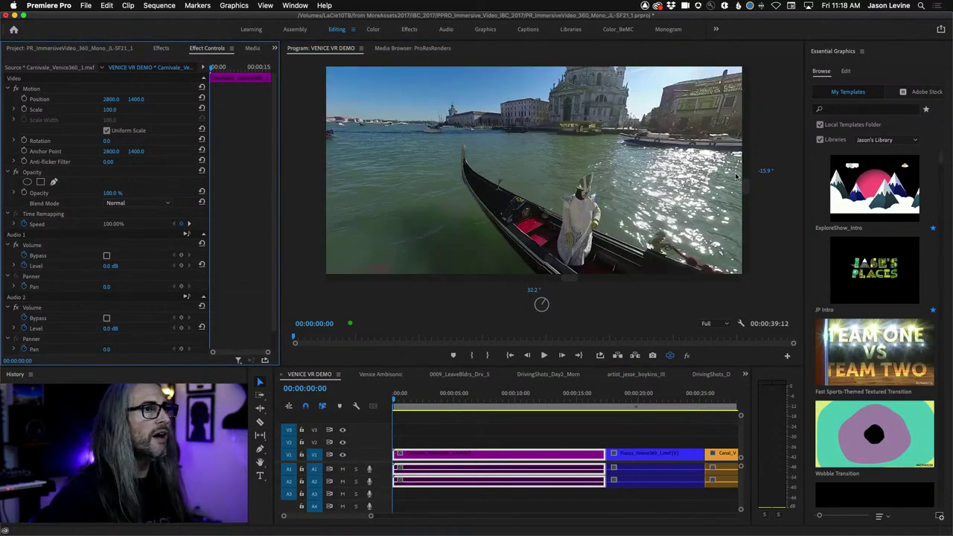
pyautogui.click(741, 323)
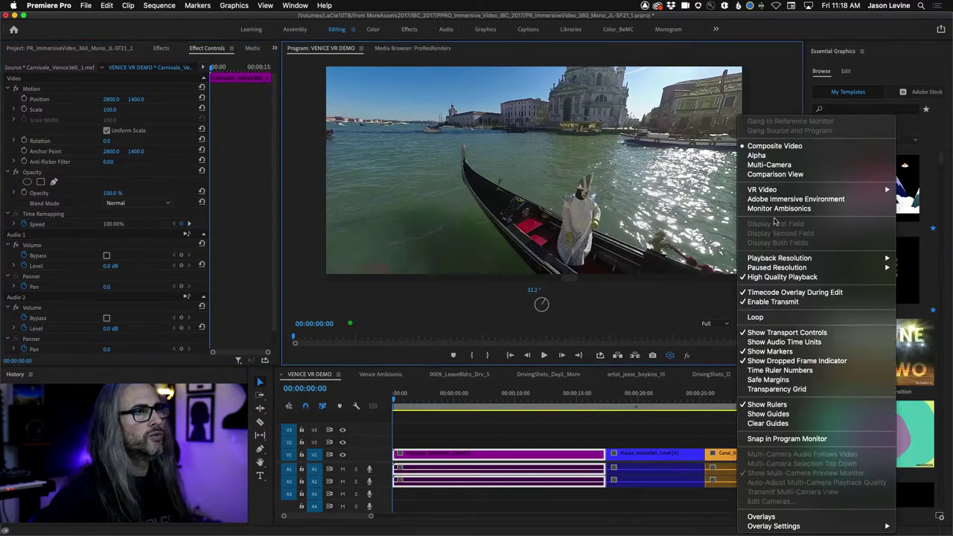
pyautogui.moveTo(777, 194)
pyautogui.click(657, 199)
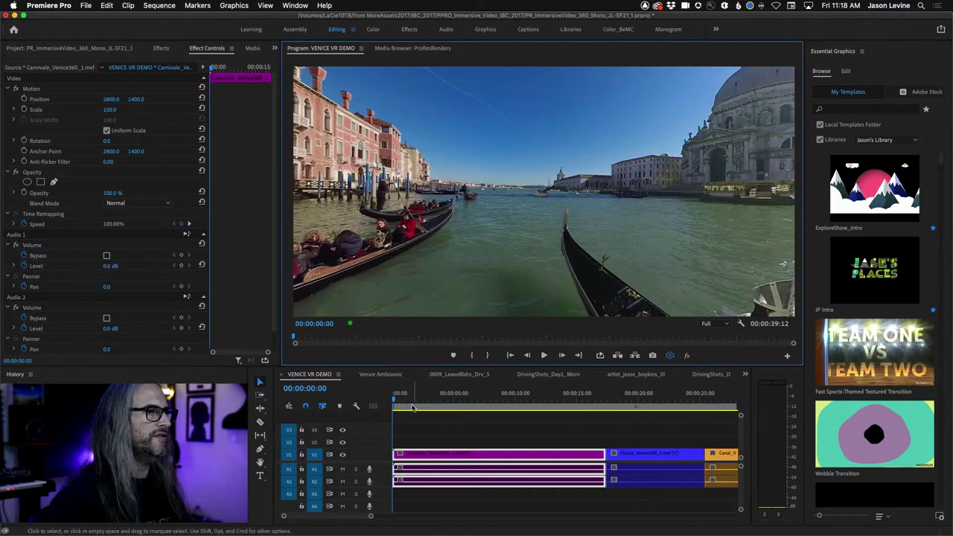
# - Fit the whole sequence in the timeline and place the playhead at the start of the Canal_Venice360 clip, 00:00:25:11
pyautogui.press('\\')
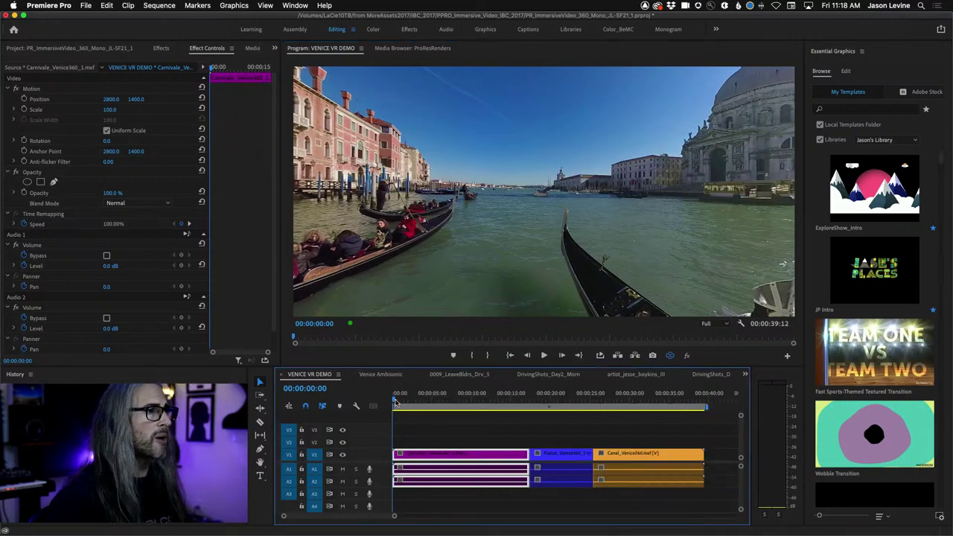
pyautogui.moveTo(394, 396); pyautogui.dragTo(605, 402)
pyautogui.press('Up')
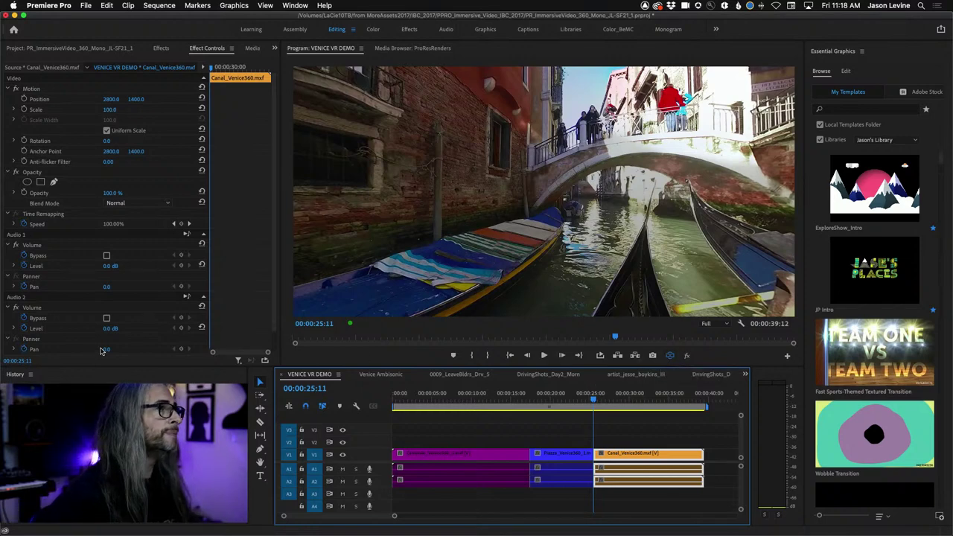
# - Turn off the VR display and place Venice Summer Graphic on track V2 above the start of the canal clip
pyautogui.click(43, 49)
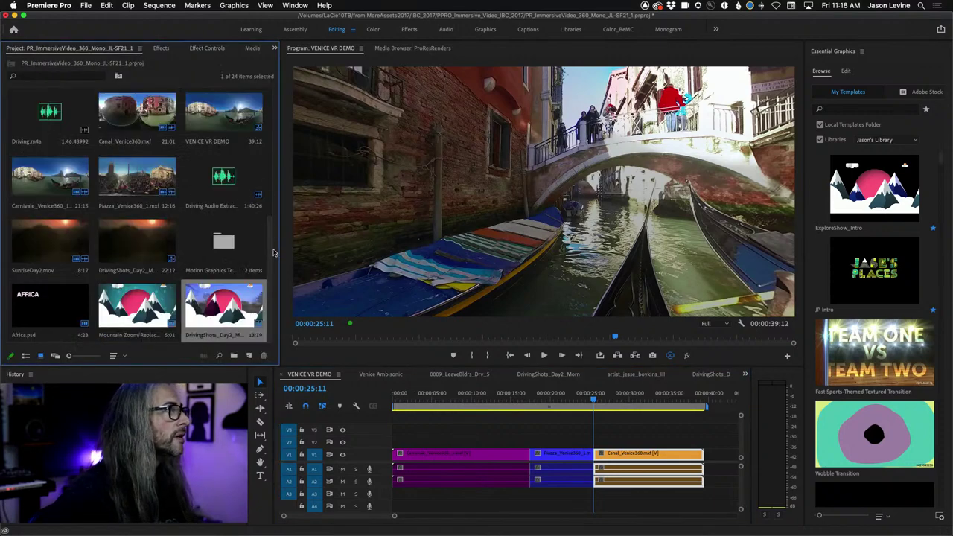
pyautogui.moveTo(271, 263); pyautogui.dragTo(274, 130)
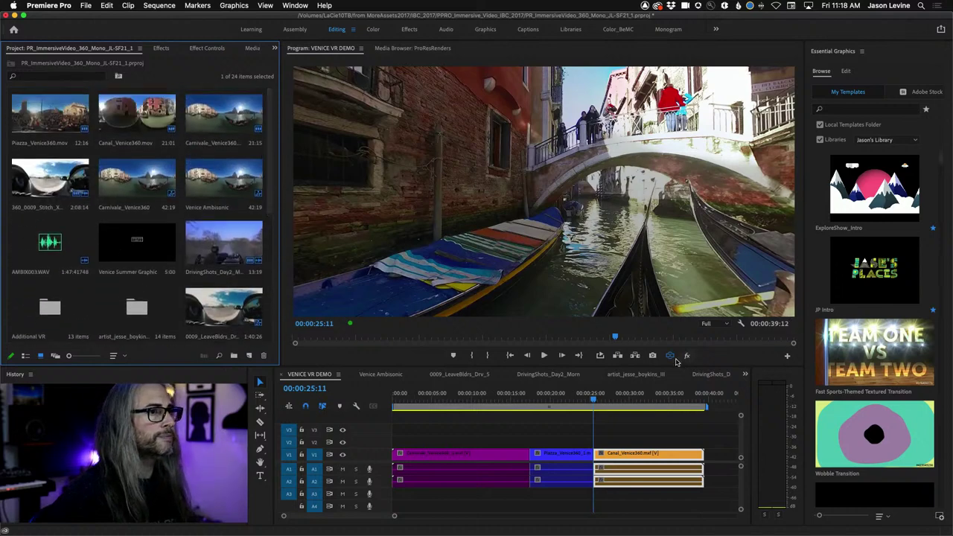
pyautogui.click(671, 357)
pyautogui.moveTo(138, 247); pyautogui.dragTo(602, 446)
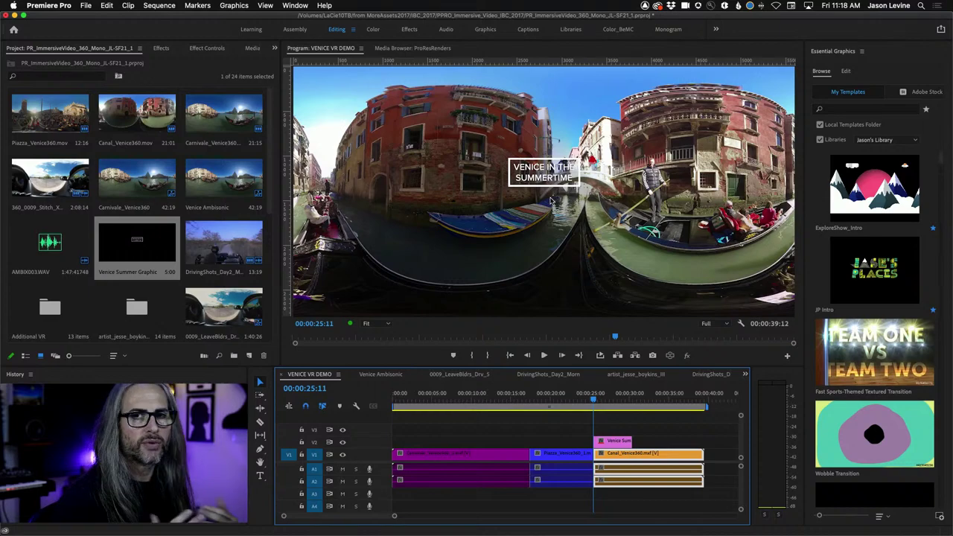
# - Turn the VR display back on and pan around the canal scene to examine how the title graphic is distorted
pyautogui.click(671, 357)
pyautogui.moveTo(599, 196)
pyautogui.mouseDown()
pyautogui.moveTo(603, 182)
pyautogui.moveTo(521, 89)
pyautogui.moveTo(430, 172)
pyautogui.moveTo(621, 235)
pyautogui.moveTo(648, 182)
pyautogui.moveTo(605, 182)
pyautogui.mouseUp()
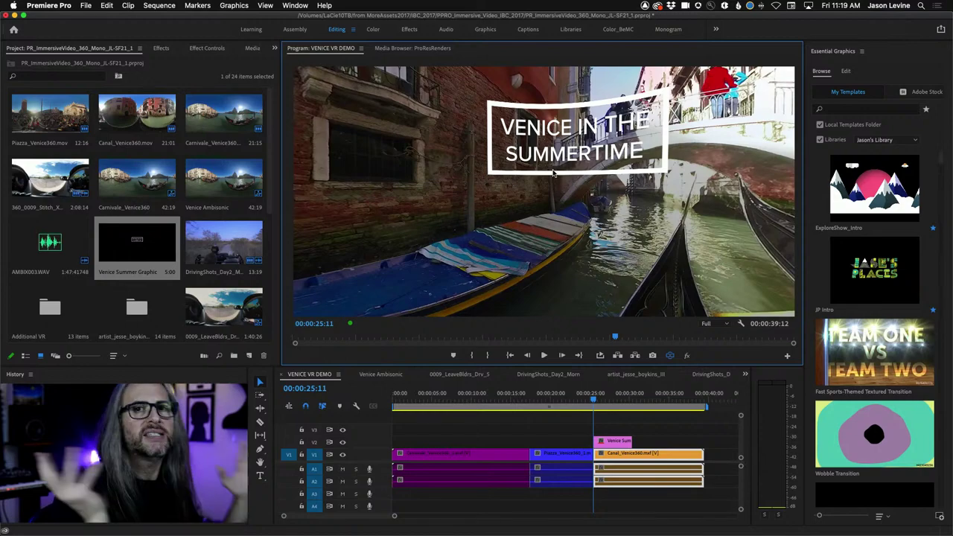
pyautogui.moveTo(553, 173); pyautogui.dragTo(716, 232)
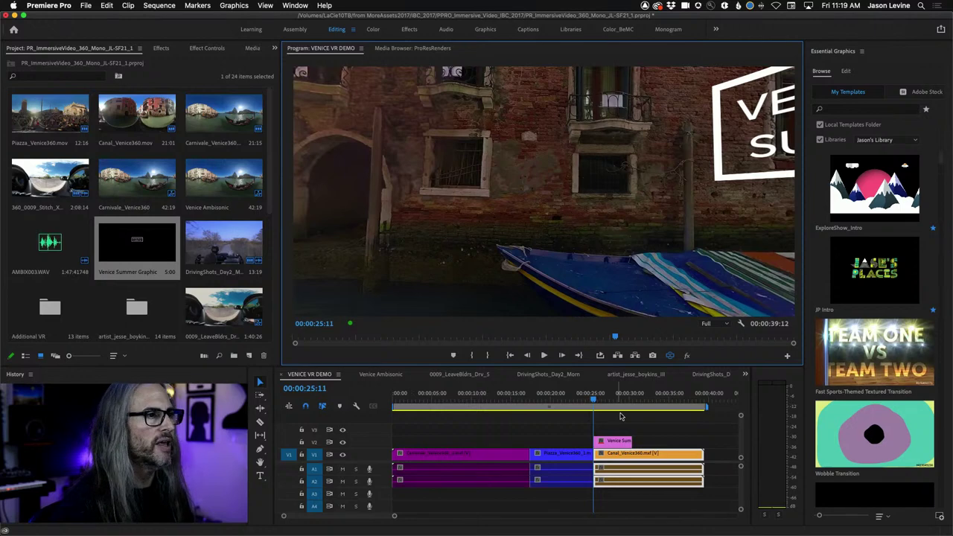
# - Apply the VR Plane to Sphere effect to the Venice Summer Graphic clip on V2 and check the title in the 360 view
pyautogui.click(613, 441)
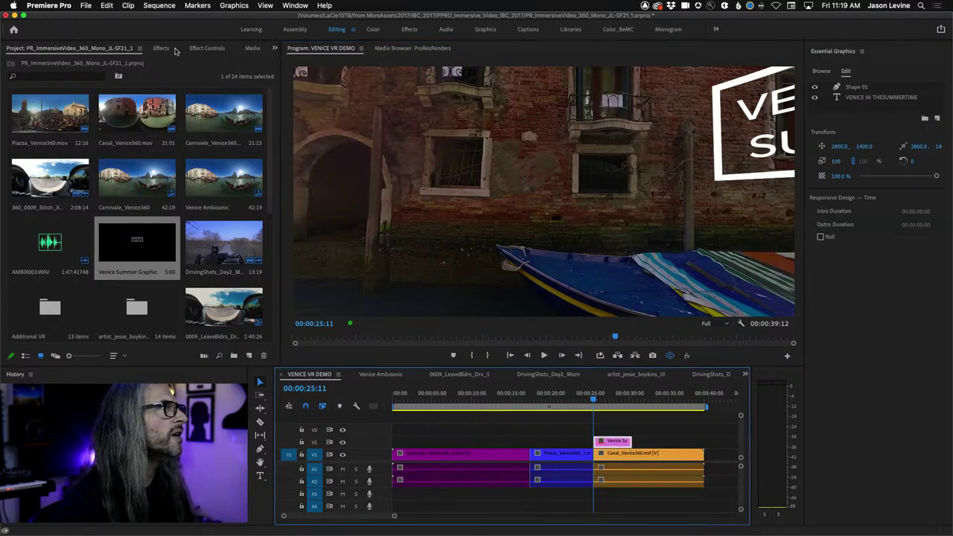
pyautogui.click(161, 48)
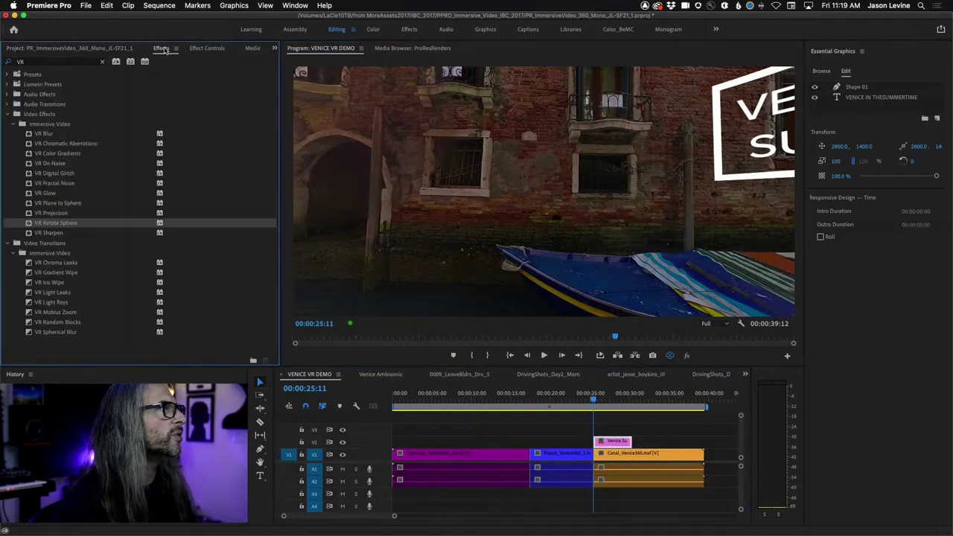
pyautogui.click(29, 204)
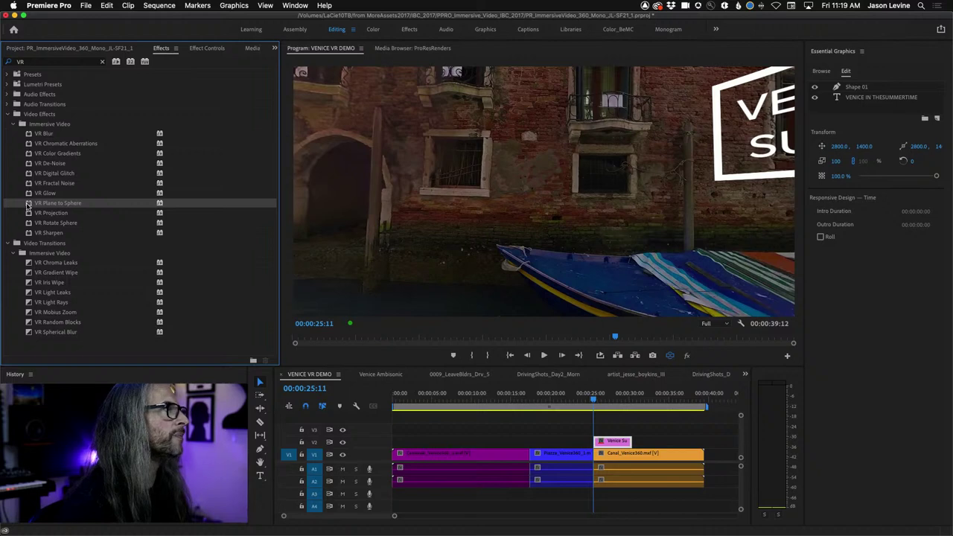
pyautogui.moveTo(493, 337); pyautogui.dragTo(613, 452)
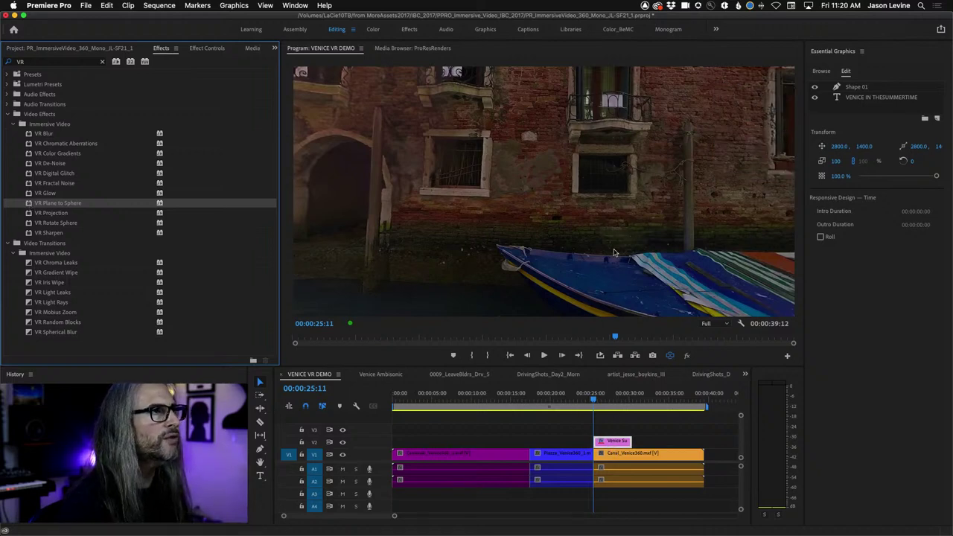
pyautogui.moveTo(505, 251); pyautogui.dragTo(567, 242)
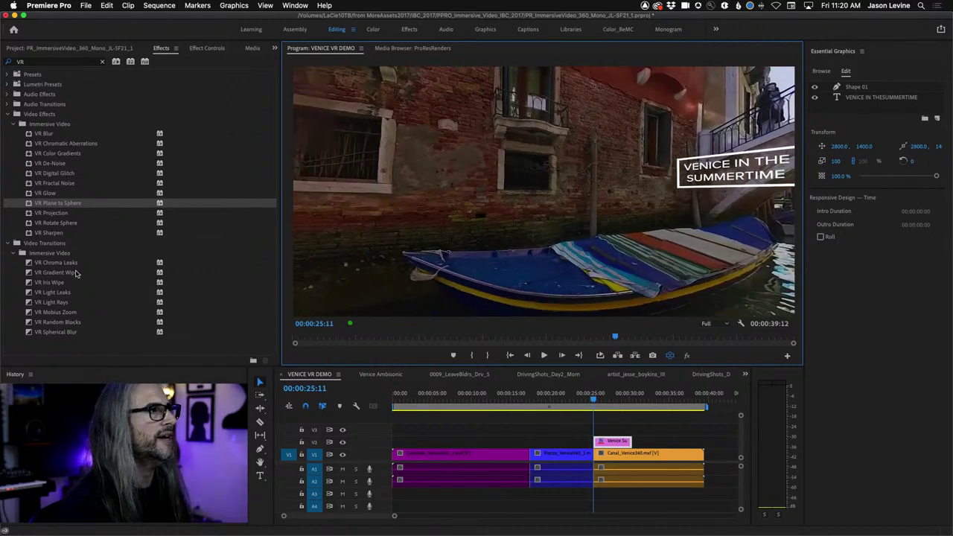
# - Set the graphic's VR Plane to Sphere Projection Pan (Y axis) to -73.0° to place the title on the brick wall
pyautogui.click(200, 48)
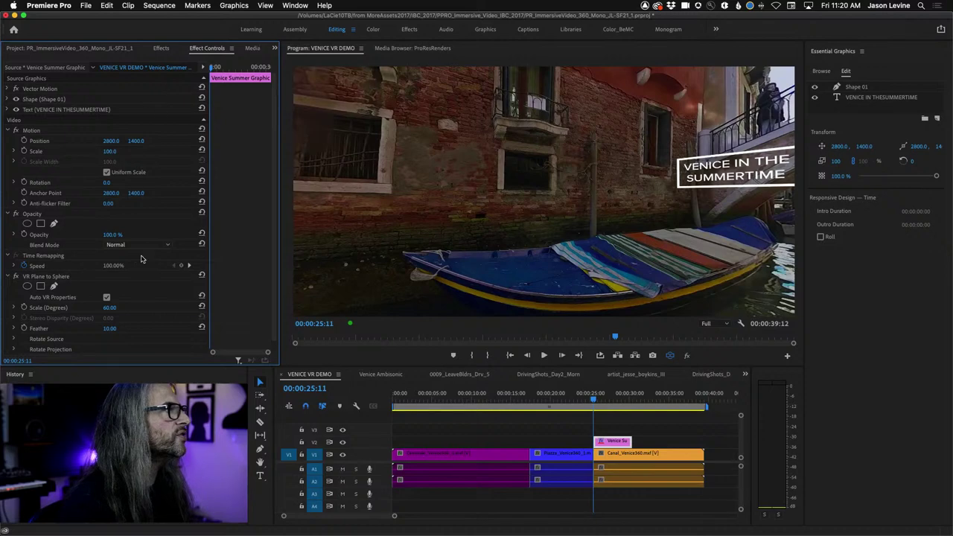
pyautogui.scroll(-1, 126, 275)
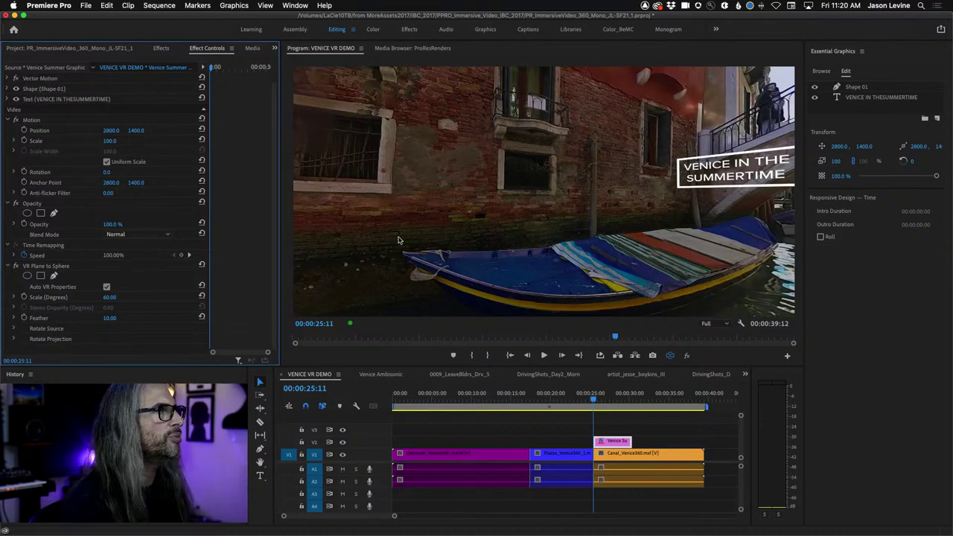
pyautogui.moveTo(397, 240); pyautogui.dragTo(461, 233)
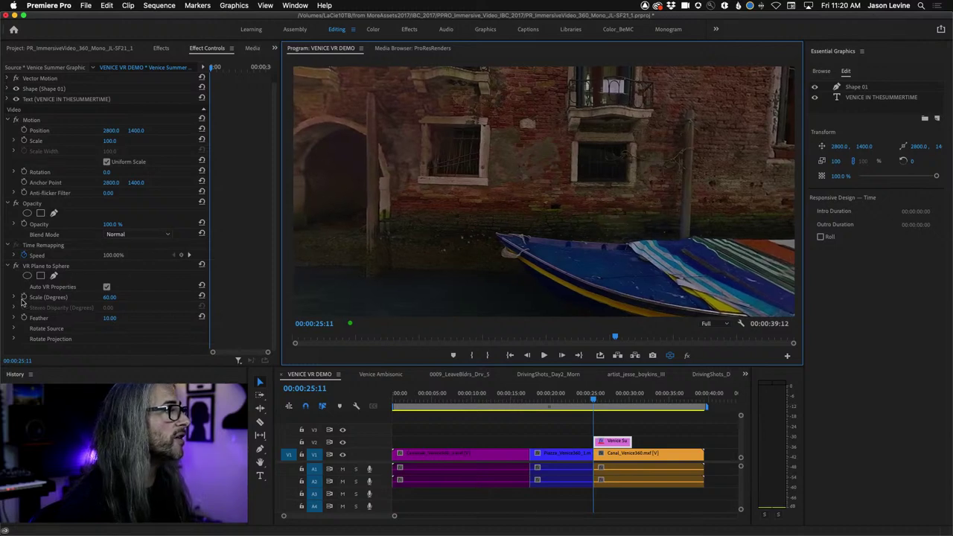
pyautogui.click(15, 339)
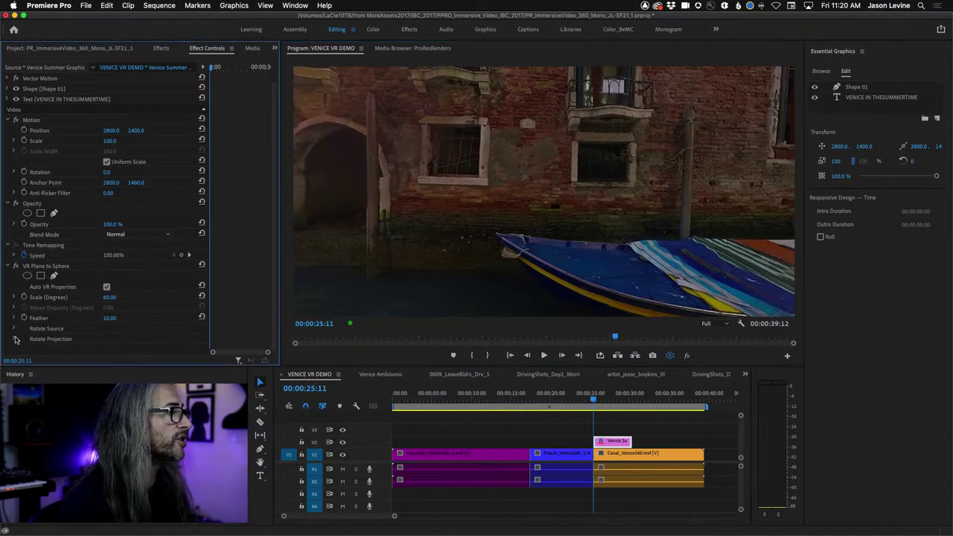
pyautogui.scroll(-3, 274, 261)
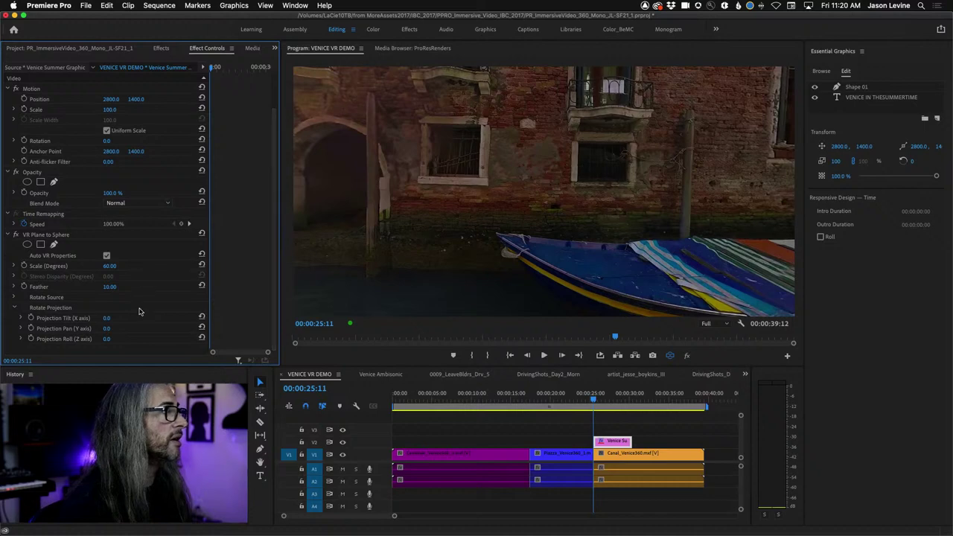
pyautogui.moveTo(107, 328); pyautogui.dragTo(53, 328)
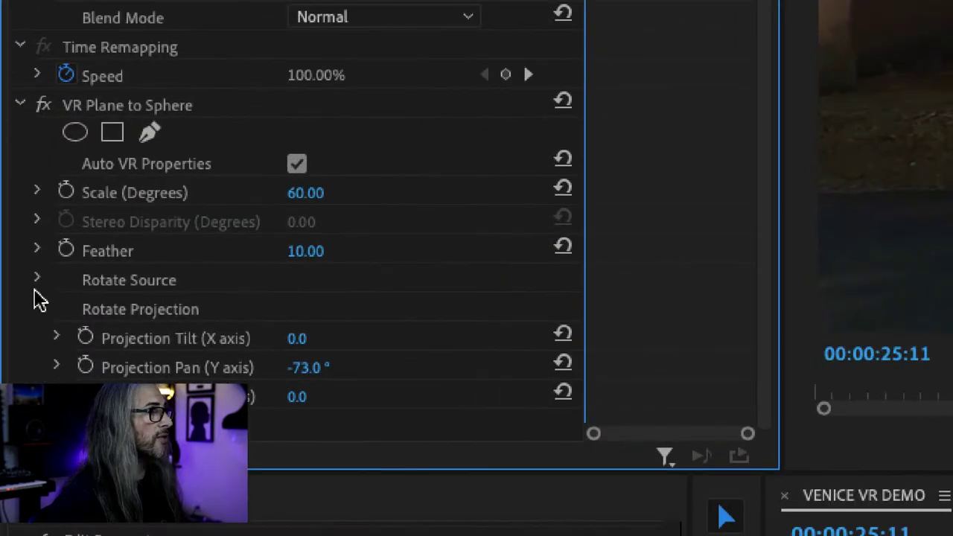
# - Try out the Rotate Source tilt, pan and roll of VR Plane to Sphere and return them to 0.0°
pyautogui.click(15, 298)
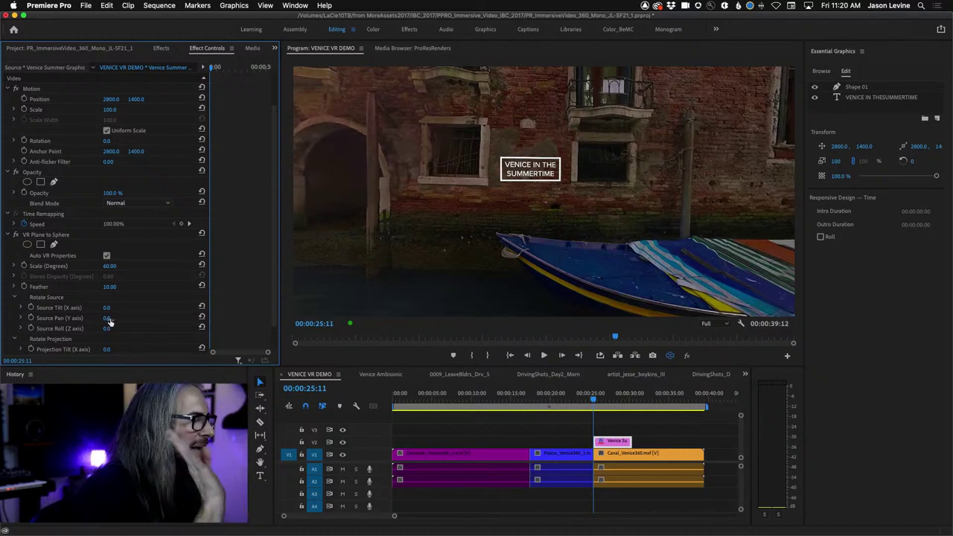
pyautogui.moveTo(108, 307); pyautogui.dragTo(55, 307)
pyautogui.moveTo(111, 308)
pyautogui.mouseDown()
pyautogui.moveTo(72, 308)
pyautogui.moveTo(110, 308)
pyautogui.mouseUp()
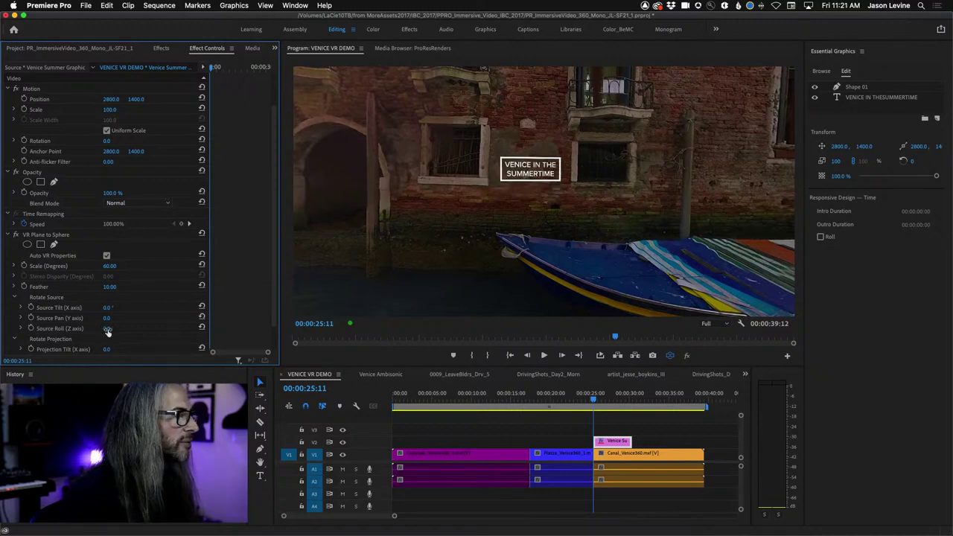
pyautogui.moveTo(109, 328)
pyautogui.mouseDown()
pyautogui.moveTo(97, 329)
pyautogui.moveTo(110, 328)
pyautogui.mouseUp()
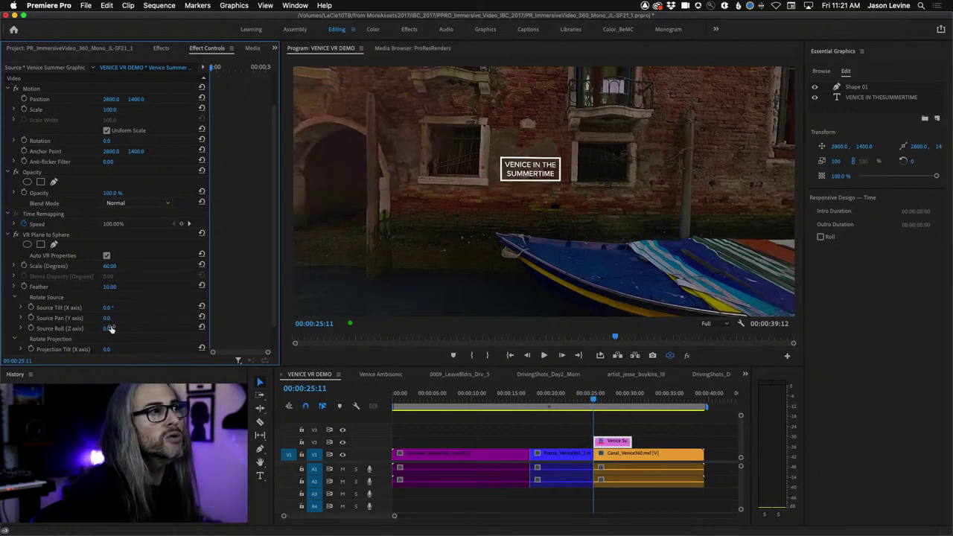
# - Set the title graphic's blend mode to Screen and move the playhead to 00:00:26:14 to check the result
pyautogui.click(134, 203)
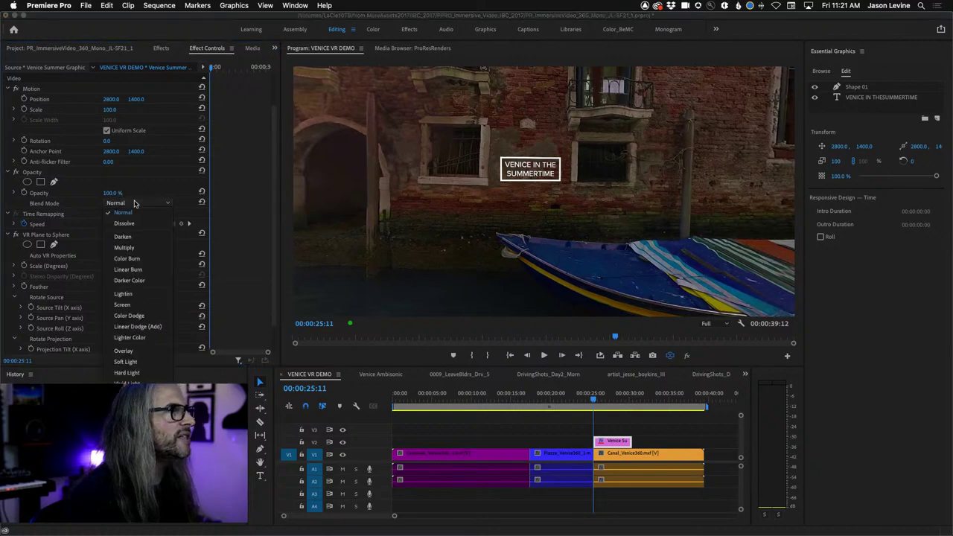
pyautogui.click(138, 305)
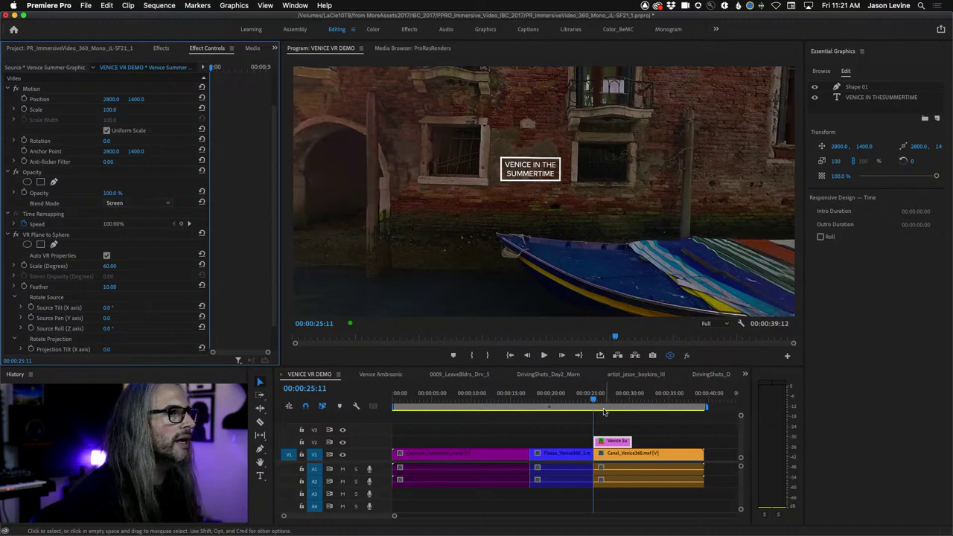
pyautogui.moveTo(596, 400); pyautogui.dragTo(603, 400)
# - Set the title graphic's blend mode to Overlay and move the playhead back to the graphic's start at 00:00:25:11
pyautogui.click(134, 204)
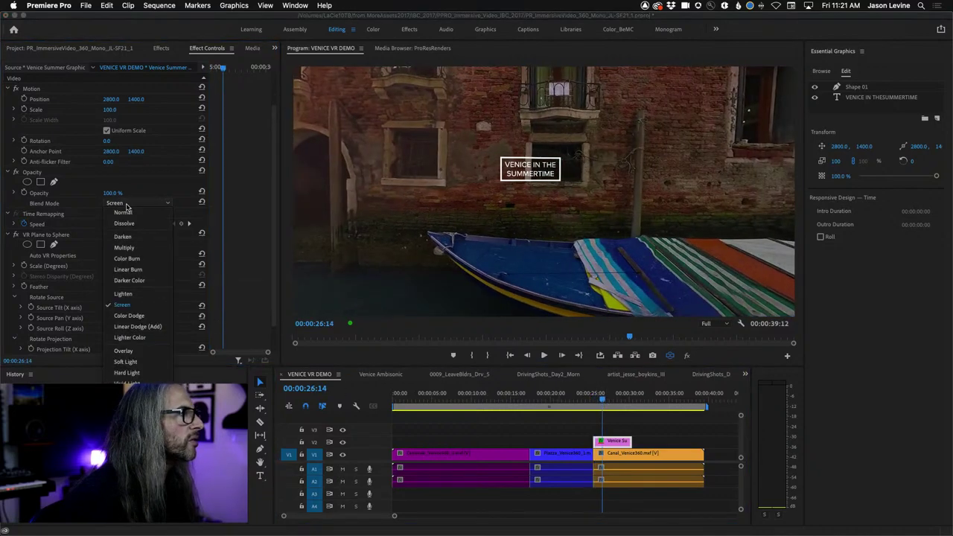
pyautogui.click(121, 351)
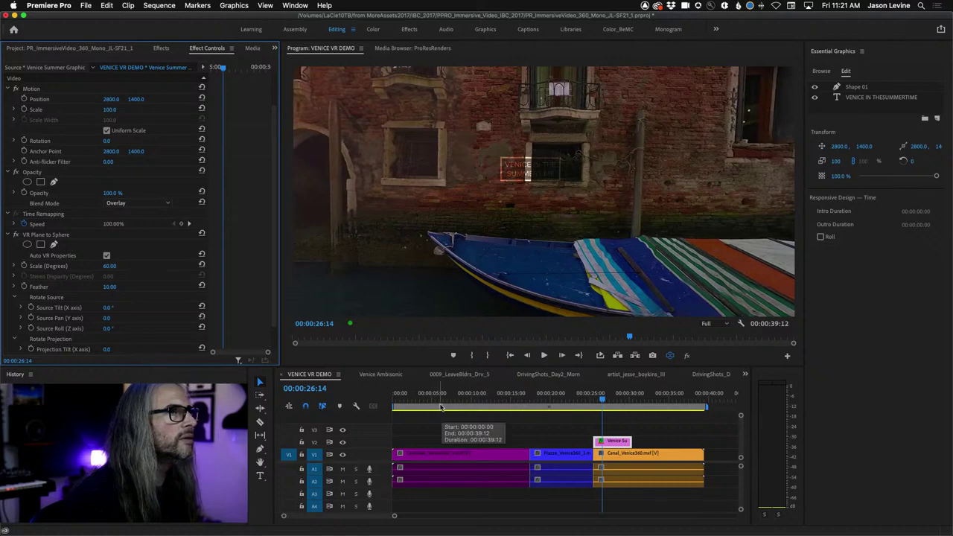
pyautogui.moveTo(603, 400)
pyautogui.mouseDown()
pyautogui.moveTo(594, 400)
pyautogui.moveTo(648, 399)
pyautogui.moveTo(594, 398)
pyautogui.mouseUp()
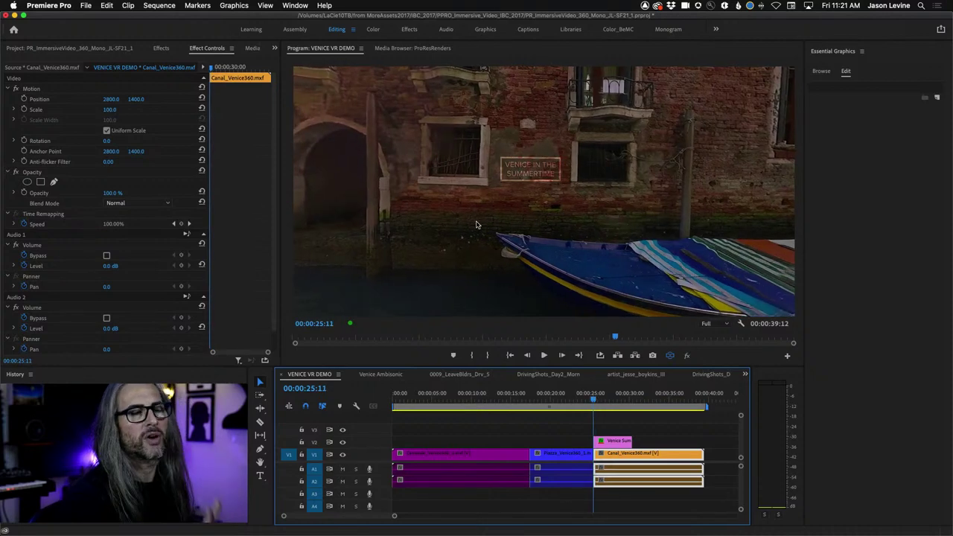
# - Play the canal clip and look around the 360 view to examine how the Overlay title blends with the brick wall
pyautogui.moveTo(639, 209); pyautogui.dragTo(621, 189)
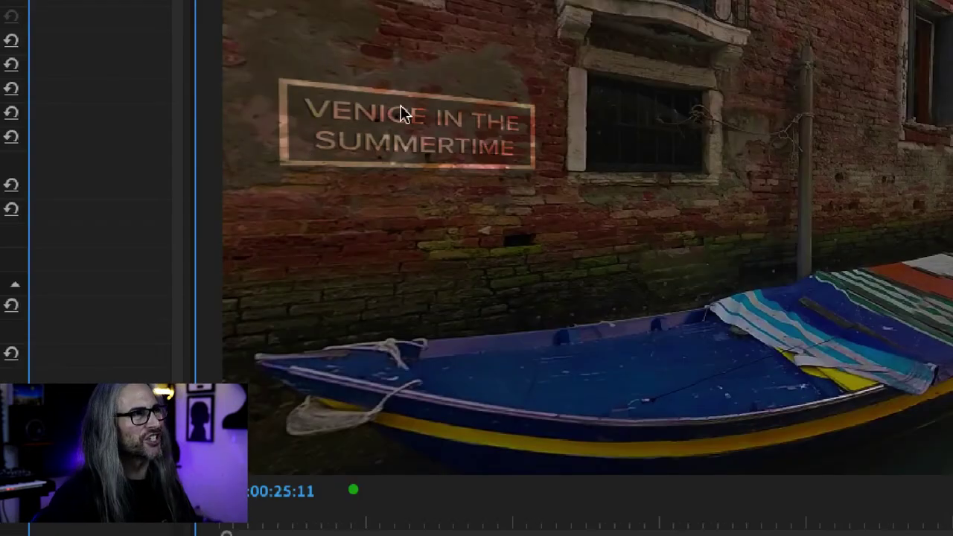
pyautogui.moveTo(400, 113); pyautogui.dragTo(911, 249)
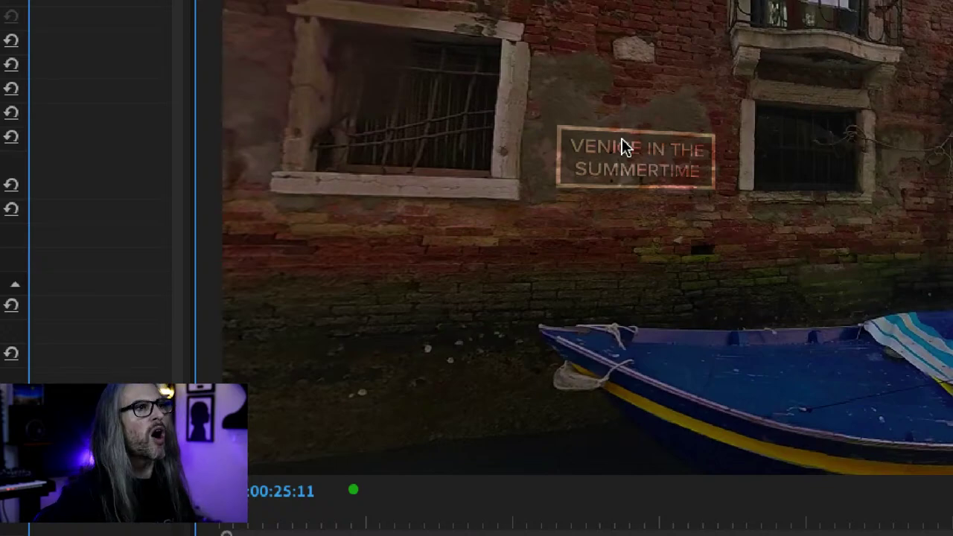
pyautogui.press('space')
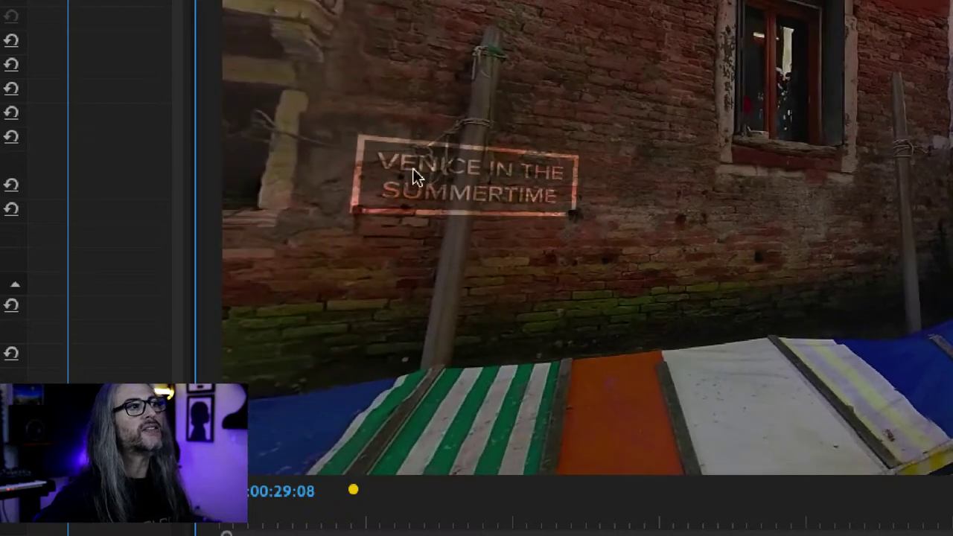
pyautogui.moveTo(549, 238); pyautogui.dragTo(596, 266)
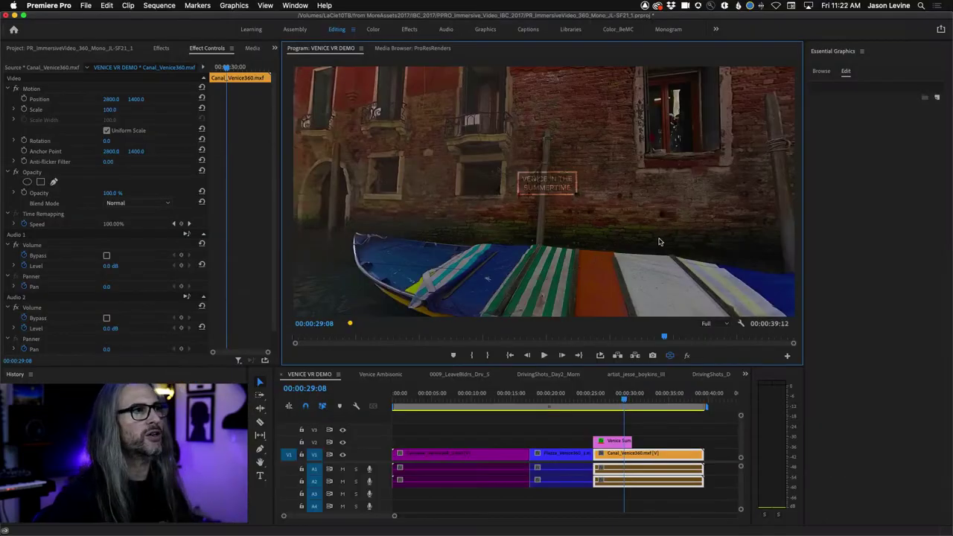
pyautogui.moveTo(661, 243); pyautogui.dragTo(589, 228)
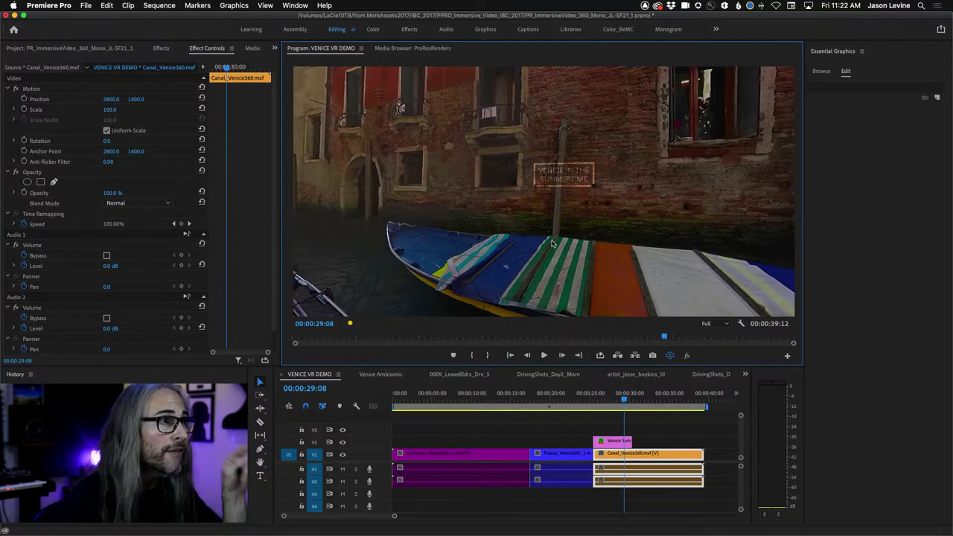
pyautogui.moveTo(593, 193); pyautogui.dragTo(517, 186)
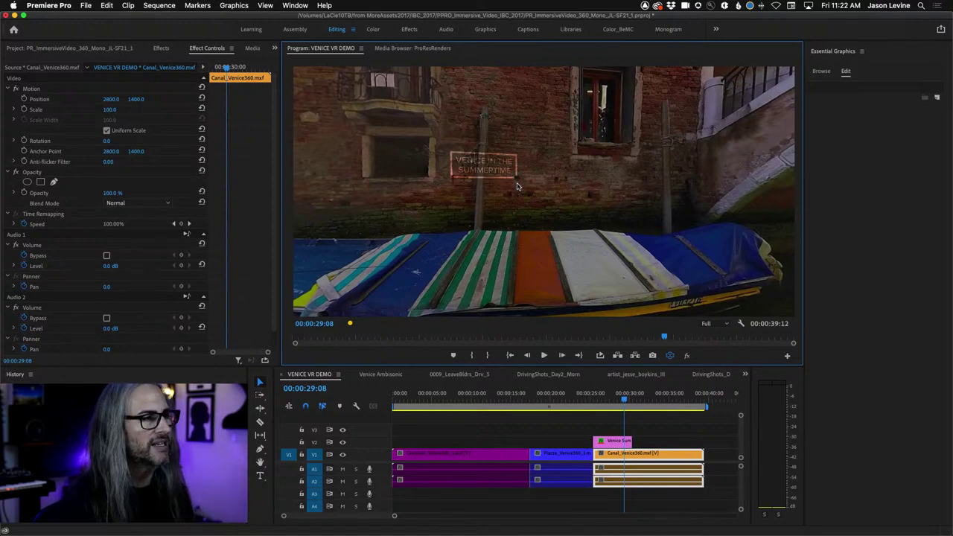
pyautogui.press('space')
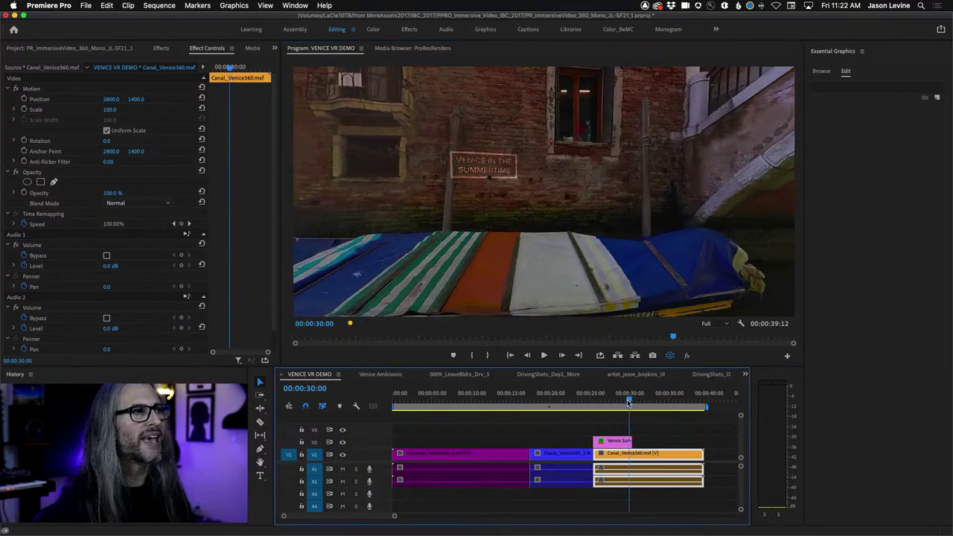
# - Return the playhead to 00:00:25:14 and look from the title along the canal to the gondola and back
pyautogui.moveTo(635, 405); pyautogui.dragTo(594, 405)
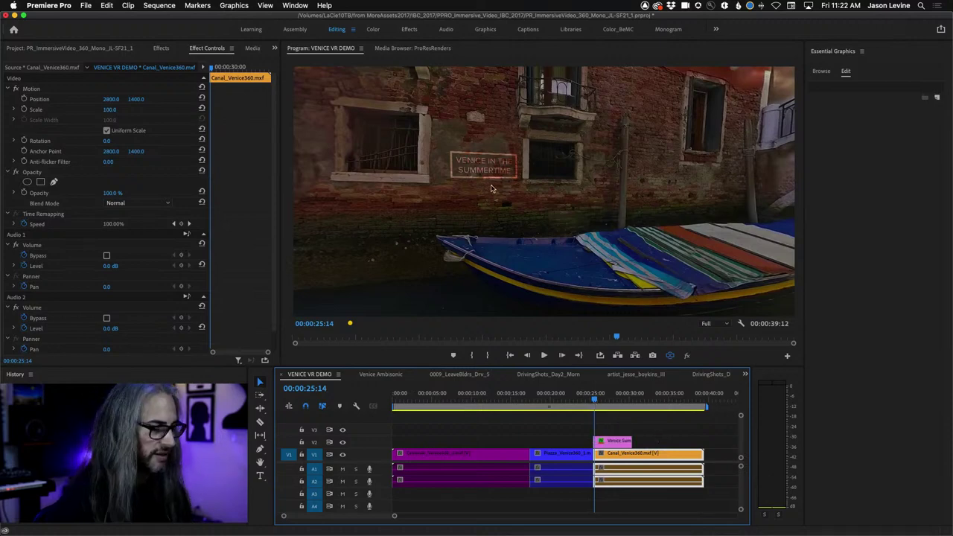
pyautogui.moveTo(491, 188); pyautogui.dragTo(771, 179)
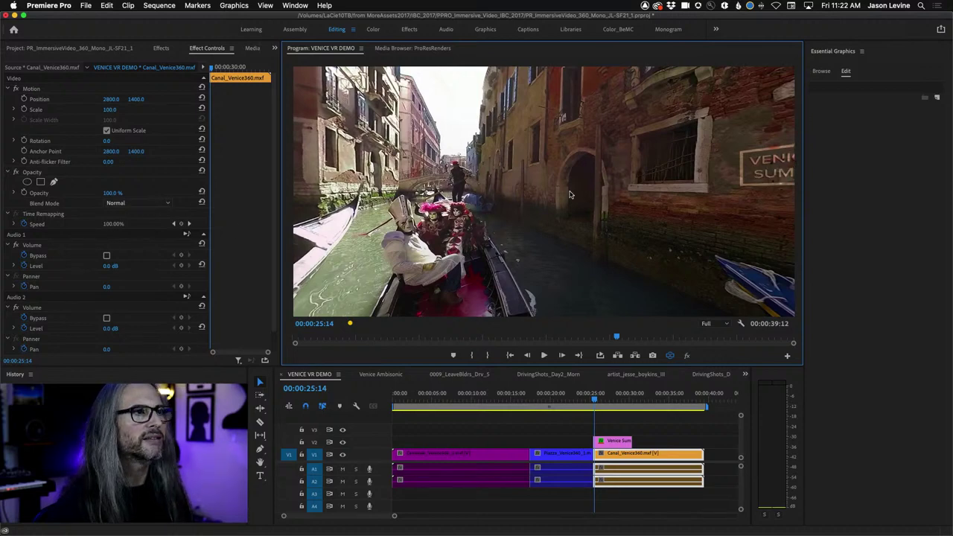
pyautogui.moveTo(625, 225); pyautogui.dragTo(447, 227)
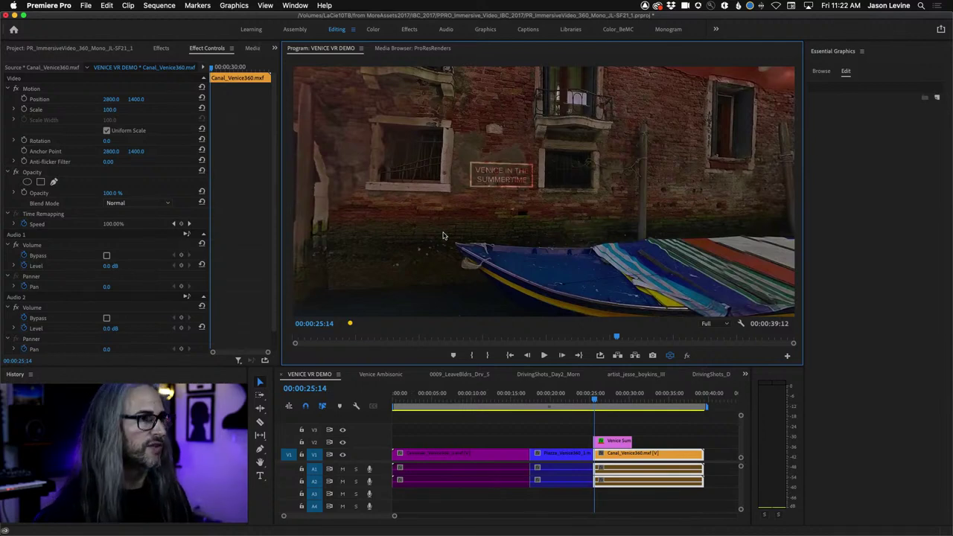
# - Reveal the first timeline clip's source in the project and check the option for creating a new sequence from it
pyautogui.click(320, 374)
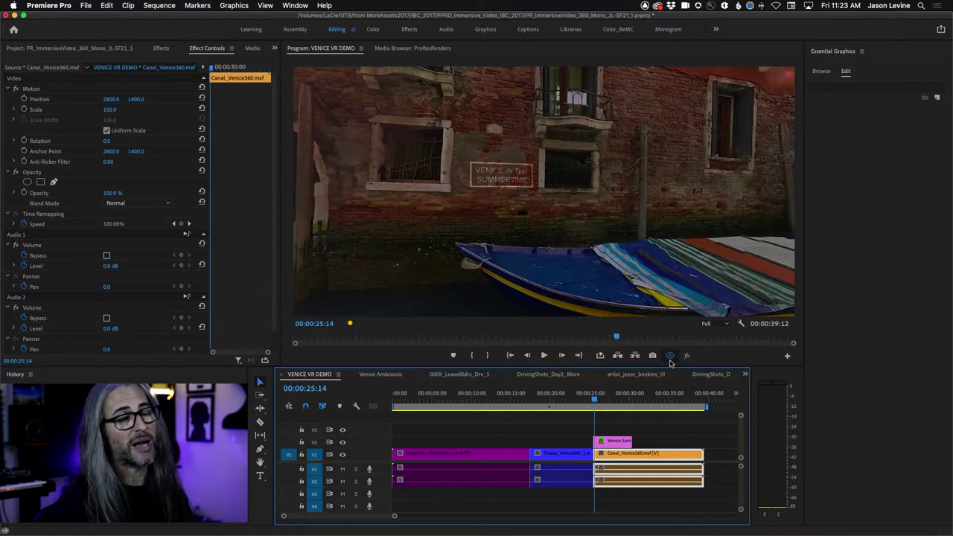
pyautogui.click(25, 49)
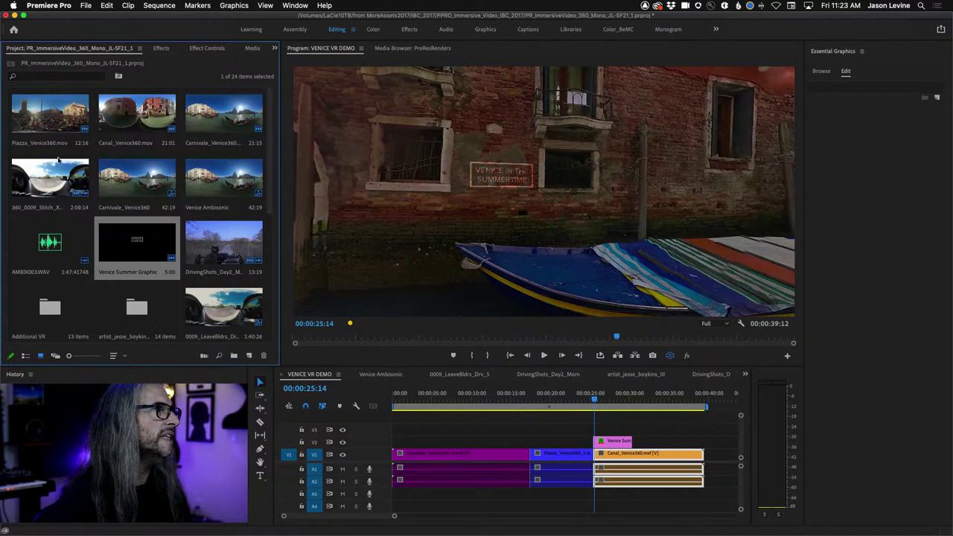
pyautogui.rightClick(459, 455)
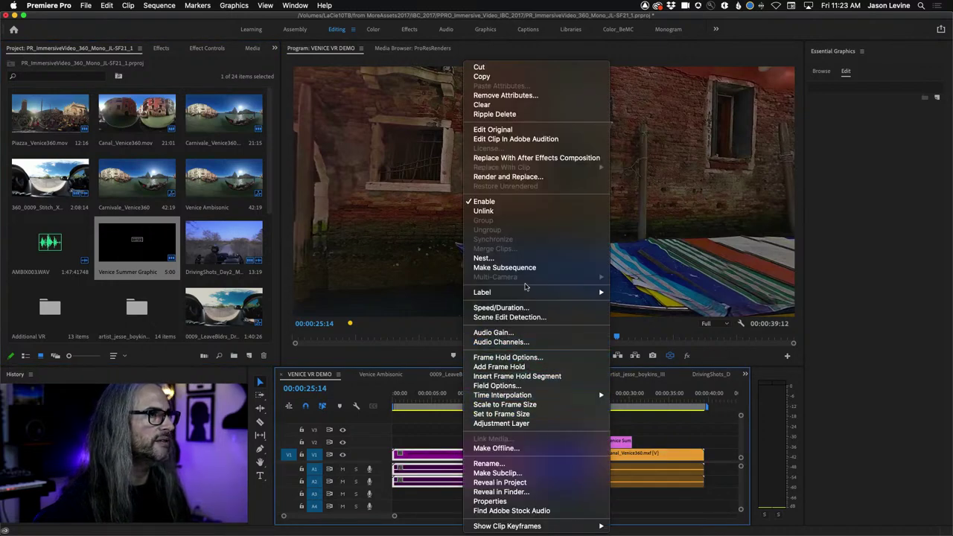
pyautogui.click(500, 482)
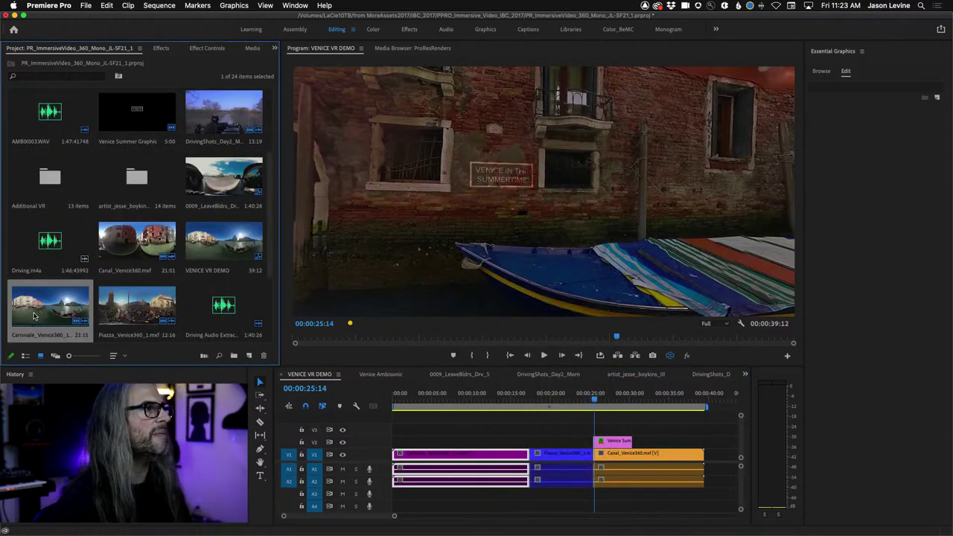
pyautogui.rightClick(35, 315)
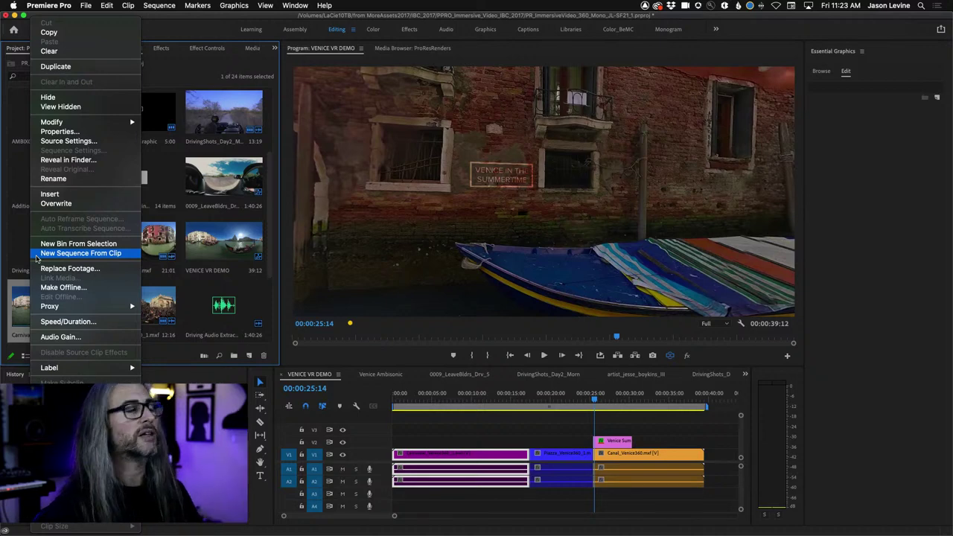
pyautogui.click(13, 310)
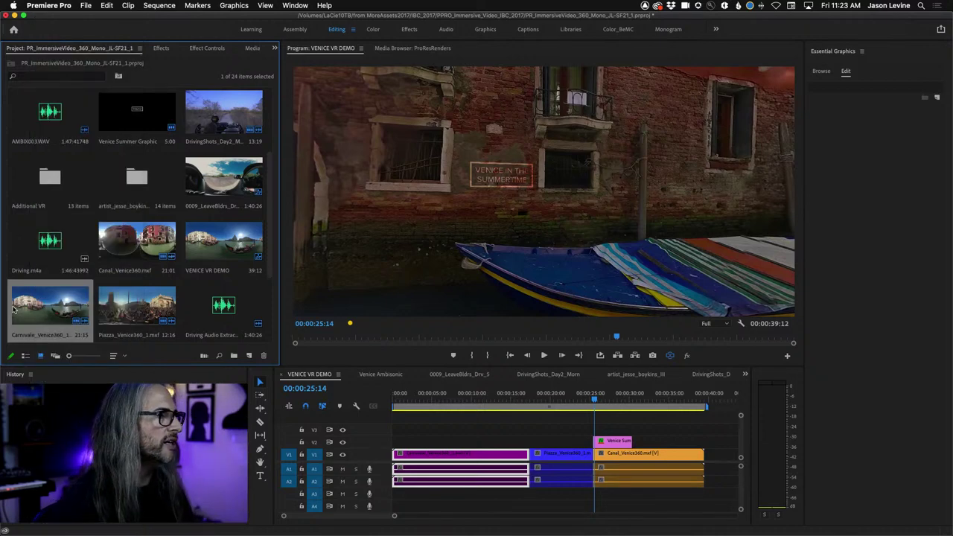
# - Show the project items as a list and open the sequence settings of VENICE VR DEMO
pyautogui.click(157, 5)
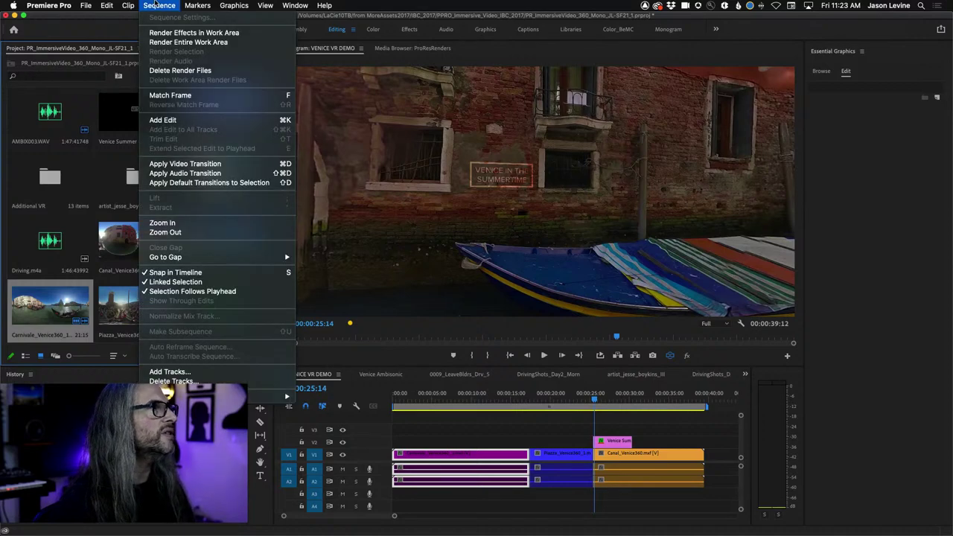
pyautogui.click(158, 5)
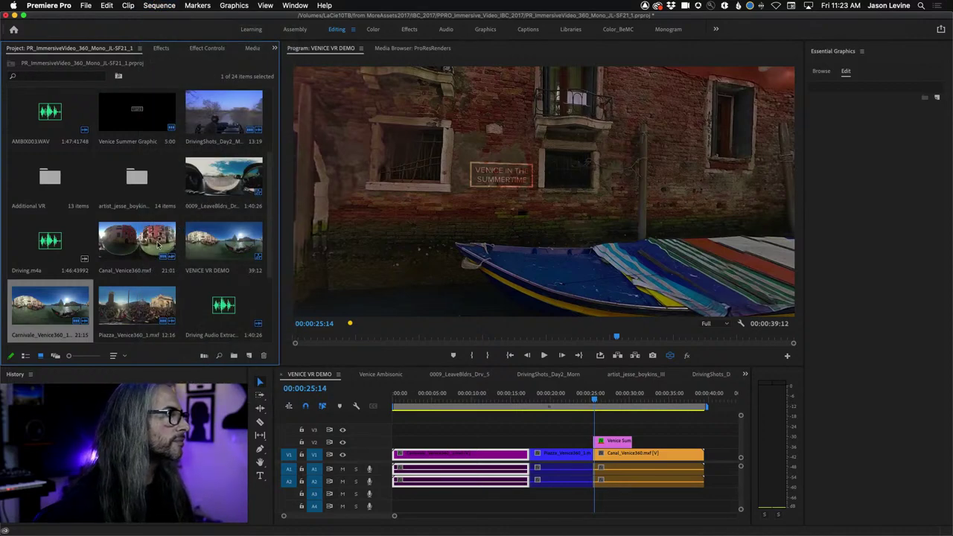
pyautogui.scroll(4, 157, 245)
pyautogui.click(25, 355)
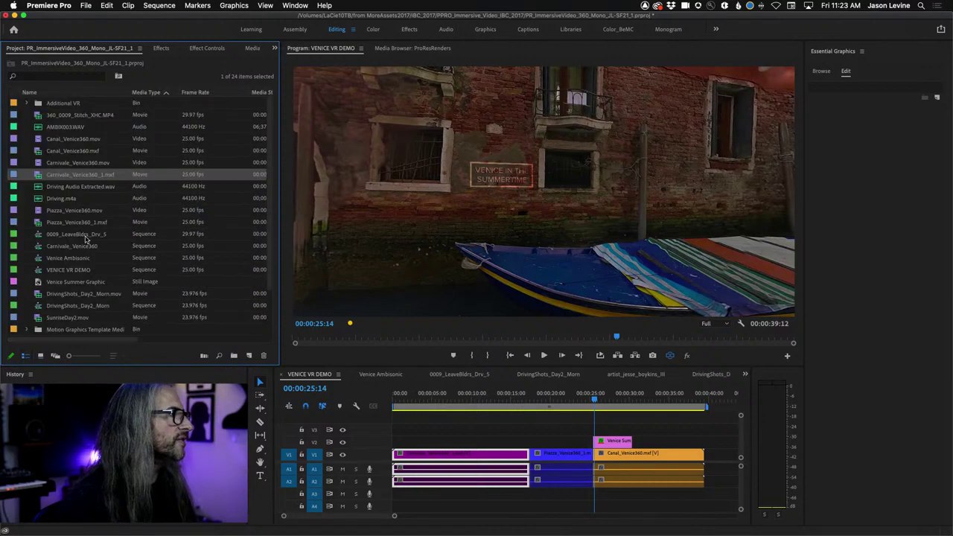
pyautogui.click(63, 272)
pyautogui.click(159, 6)
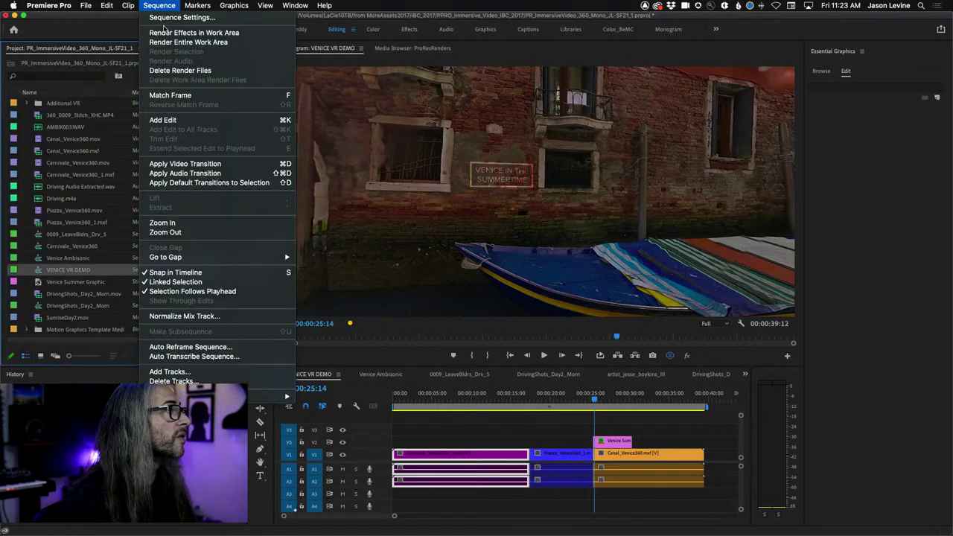
pyautogui.click(178, 16)
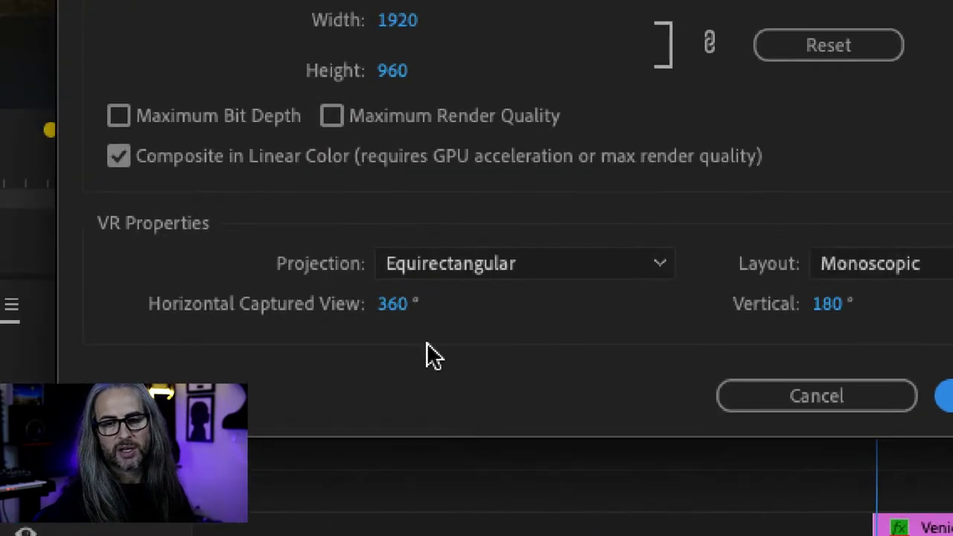
# - Examine the Projection and Layout choices in the sequence's VR Properties and close the settings without changes
pyautogui.click(559, 266)
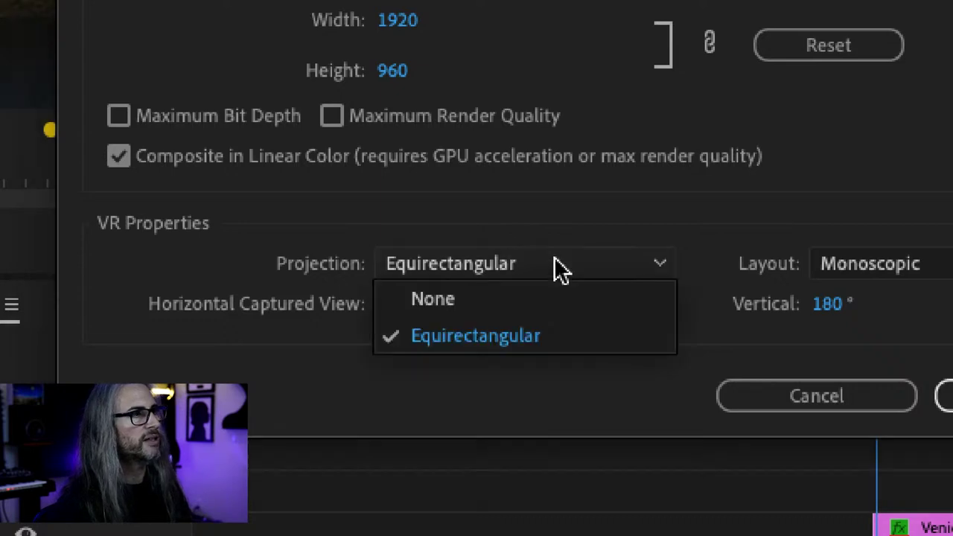
pyautogui.click(549, 215)
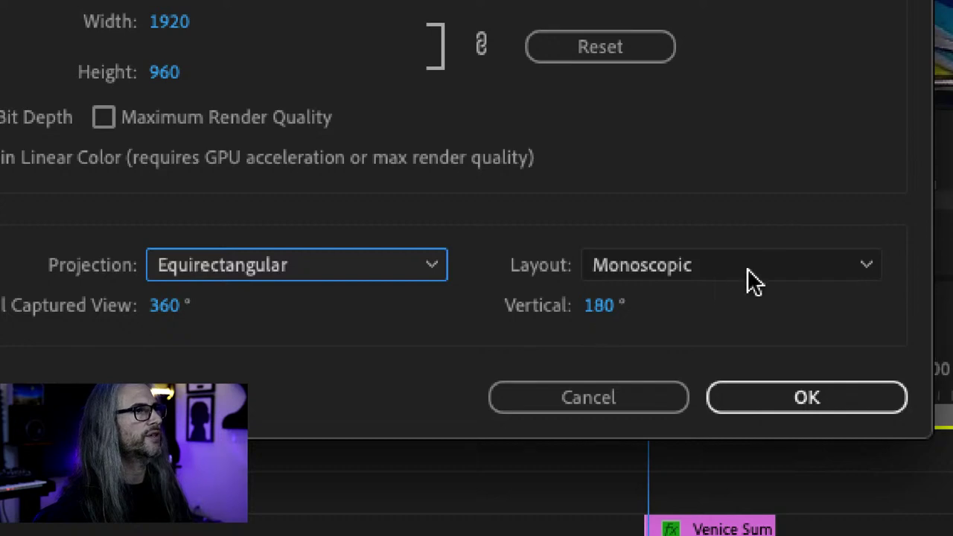
pyautogui.click(802, 268)
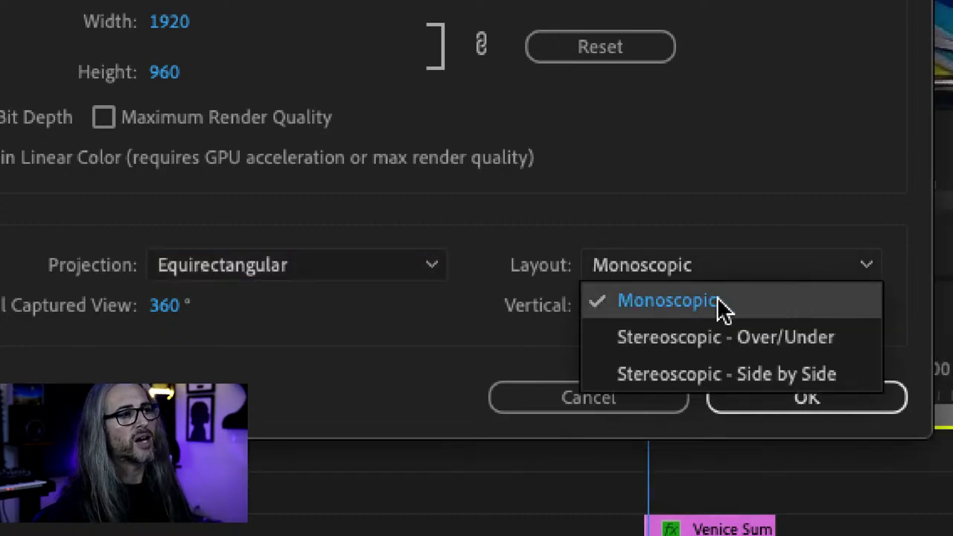
pyautogui.click(739, 222)
pyautogui.click(739, 262)
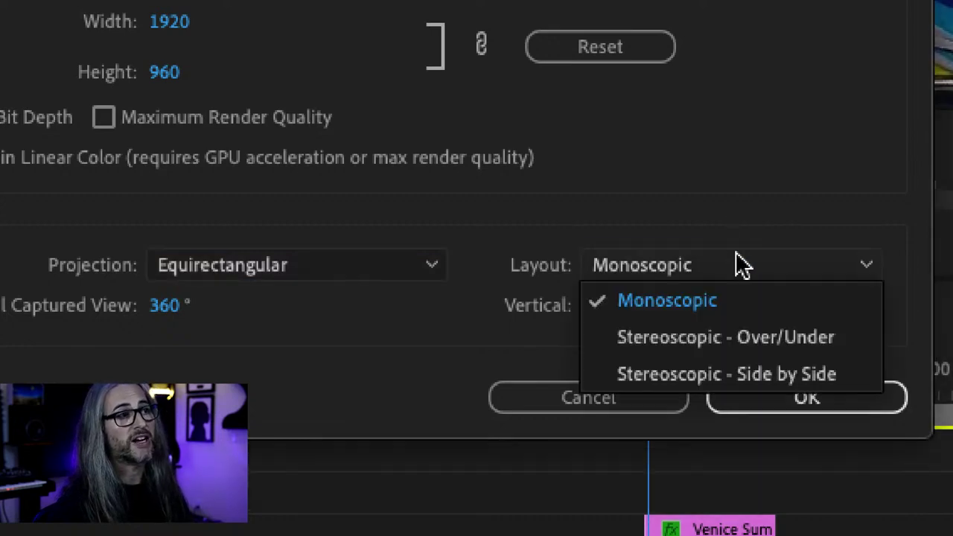
pyautogui.click(788, 197)
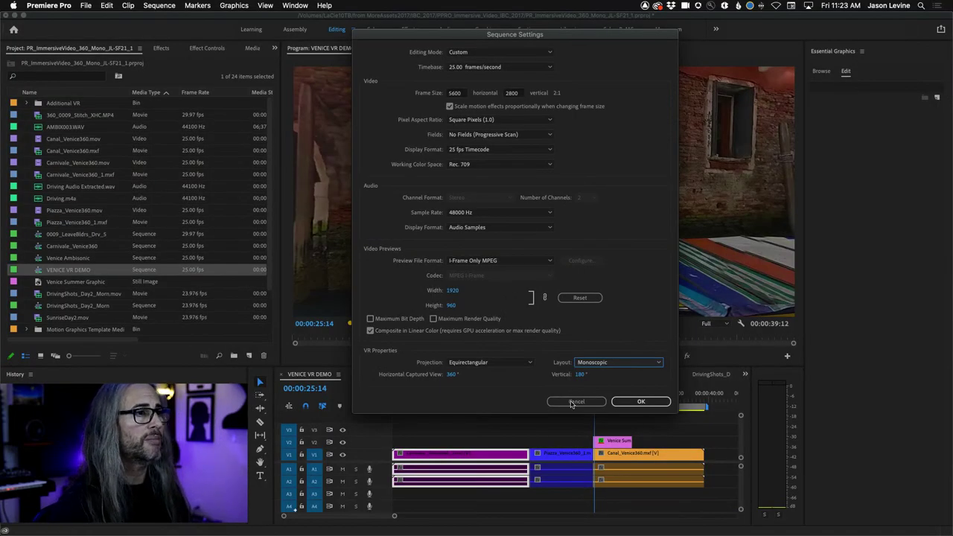
pyautogui.click(575, 402)
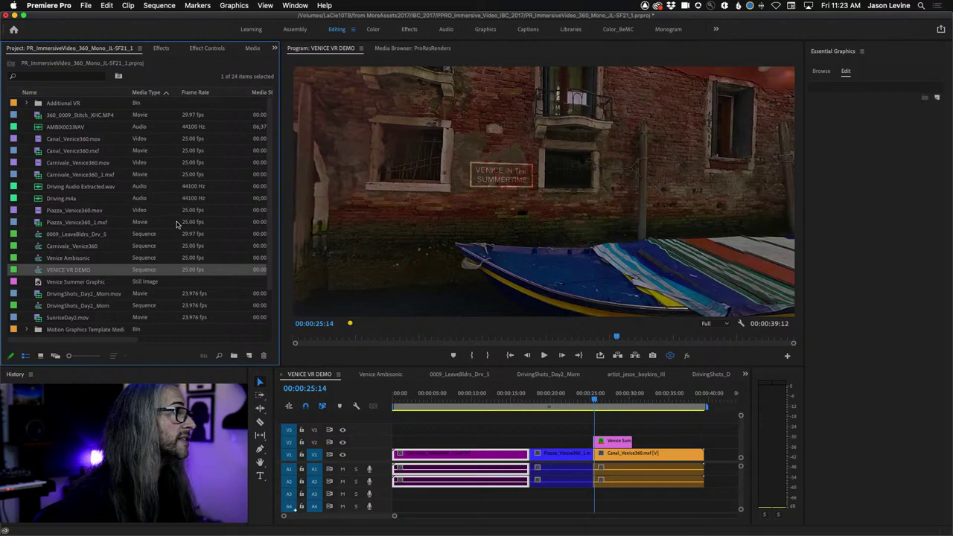
# - Create a new sequence from gg bridge.mp4 in the Additional VR bin and check the program monitor's VR display options
pyautogui.click(26, 104)
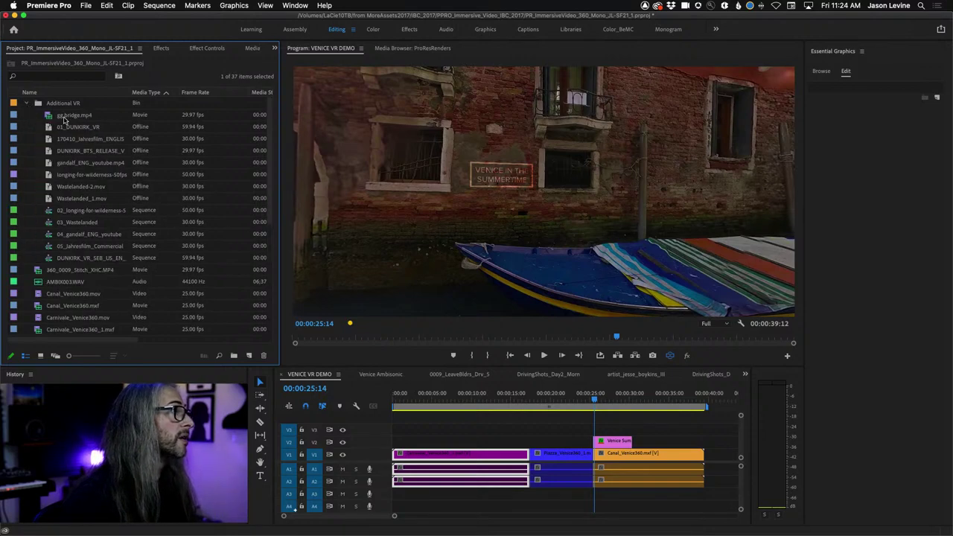
pyautogui.rightClick(65, 118)
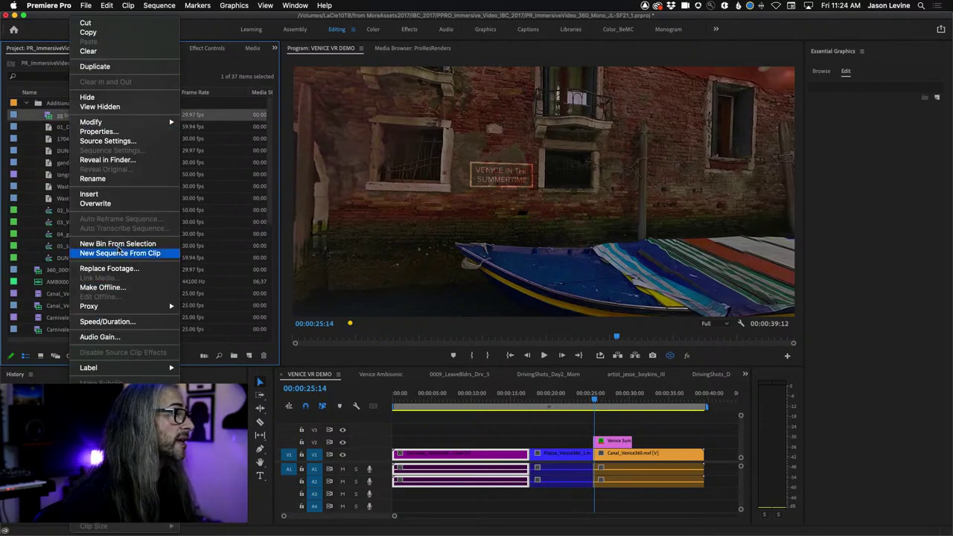
pyautogui.click(119, 253)
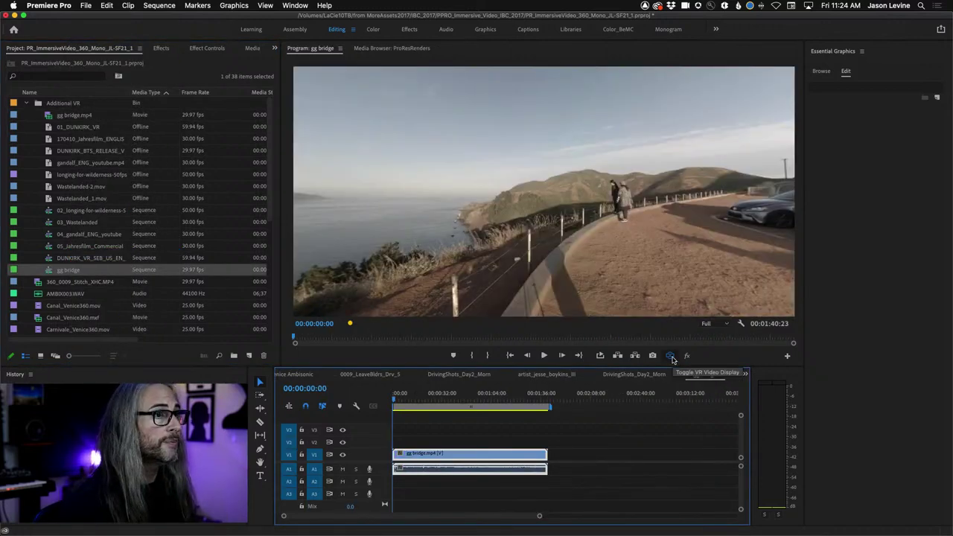
pyautogui.click(741, 323)
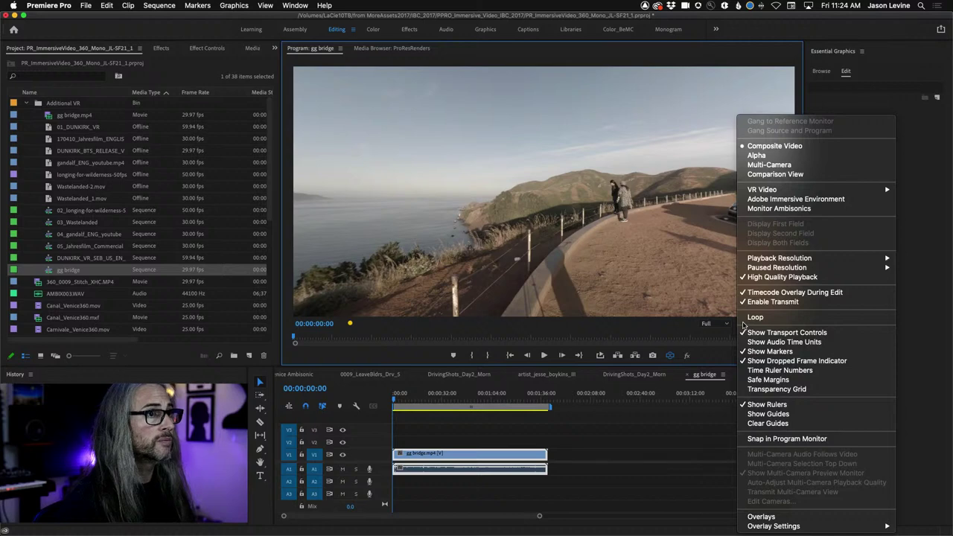
pyautogui.click(597, 395)
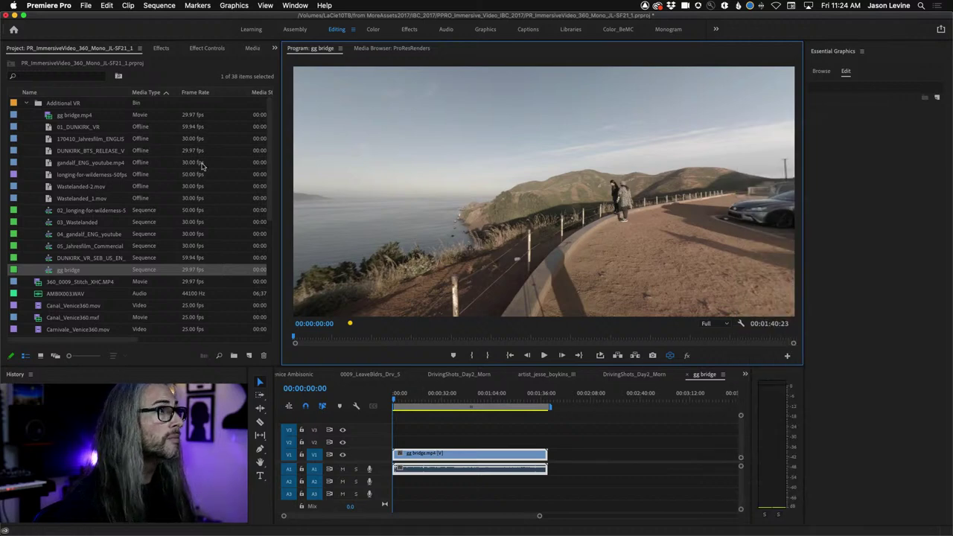
# - Examine the frame size and VR Properties in the gg bridge sequence settings and close them without changes
pyautogui.click(159, 5)
pyautogui.click(168, 13)
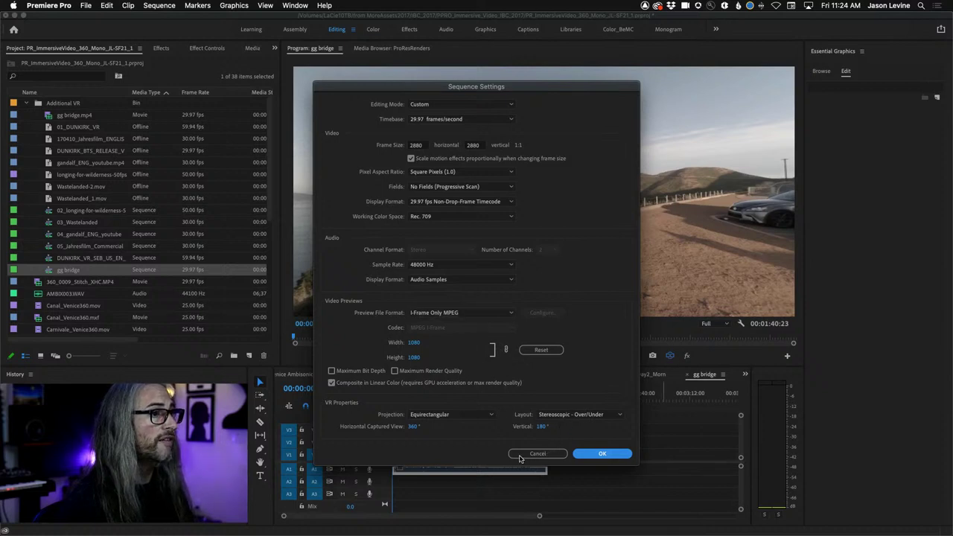
pyautogui.click(521, 456)
pyautogui.click(160, 5)
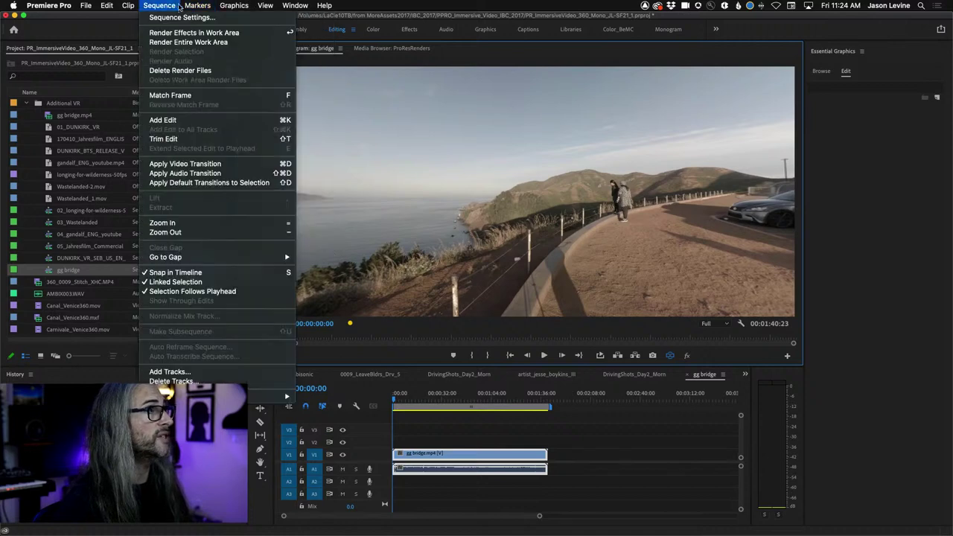
pyautogui.click(171, 16)
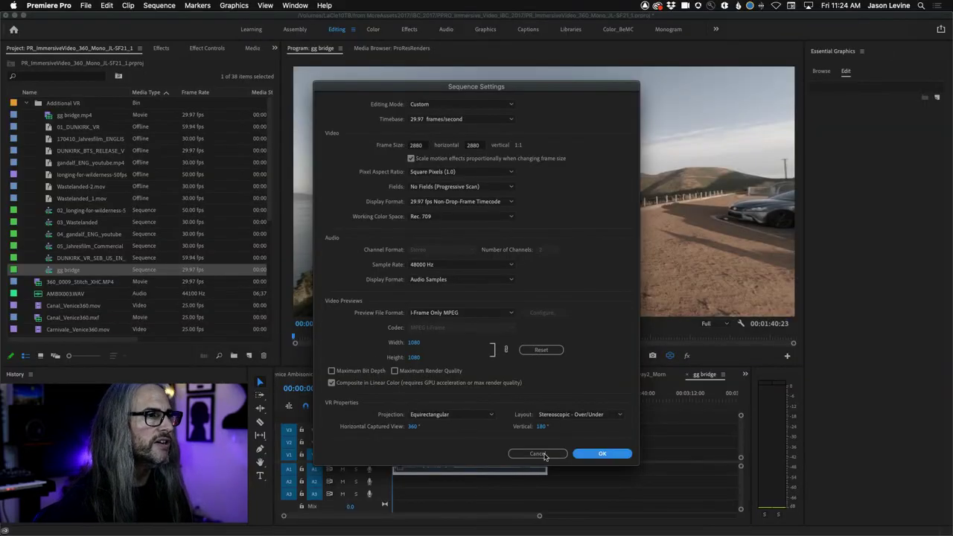
pyautogui.click(542, 454)
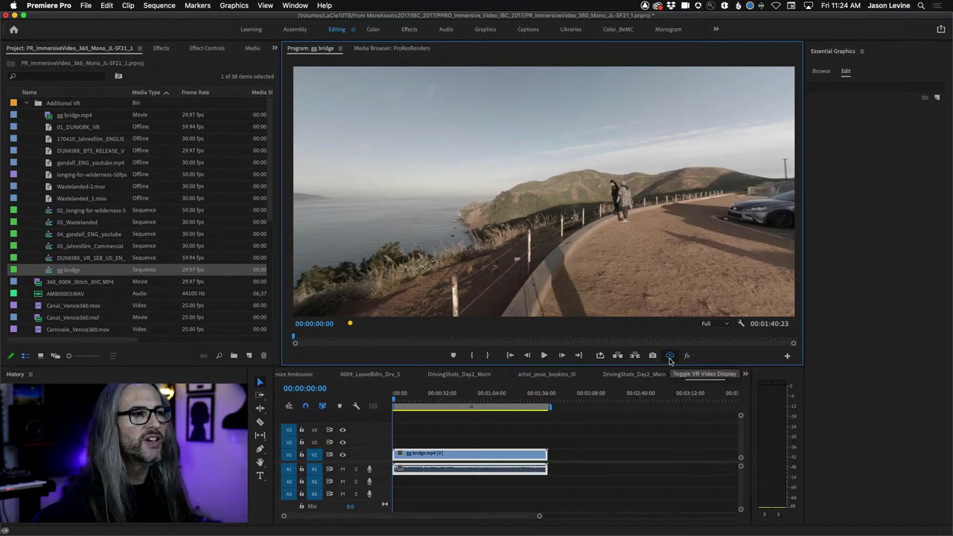
# - Compare gg bridge's frame without VR video display to the Piazza_Venice360.mov frames in Venice Ambisonic, and restore gg bridge's VR display
pyautogui.click(670, 357)
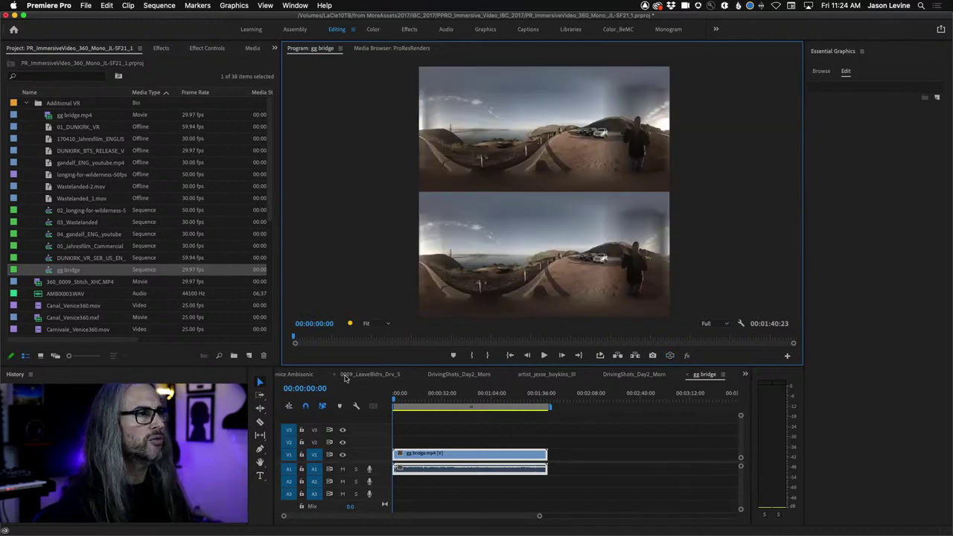
pyautogui.click(301, 376)
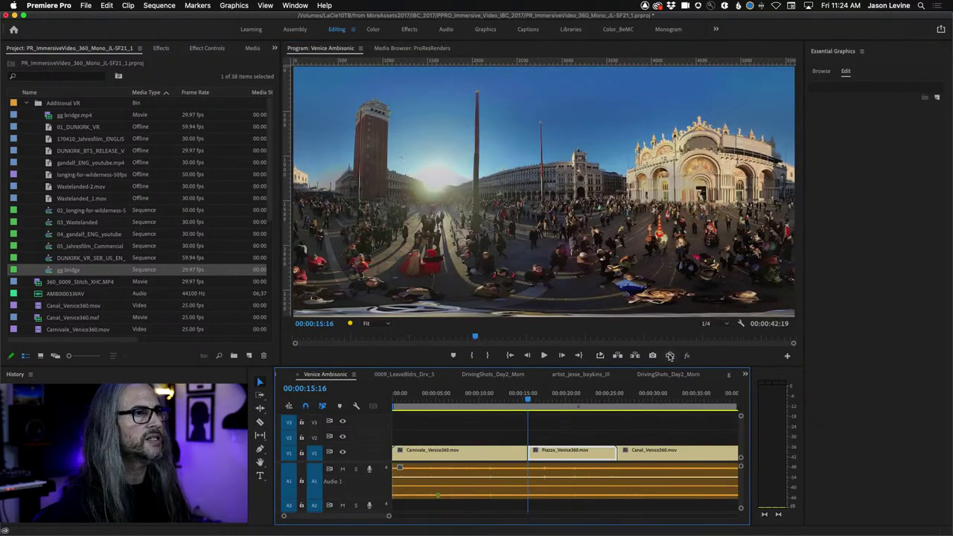
pyautogui.moveTo(529, 400); pyautogui.dragTo(573, 400)
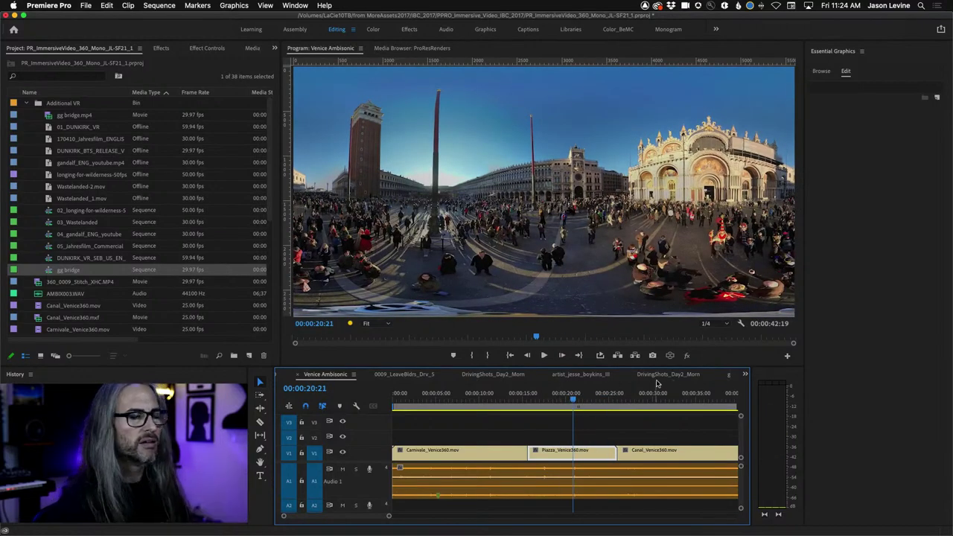
pyautogui.click(729, 375)
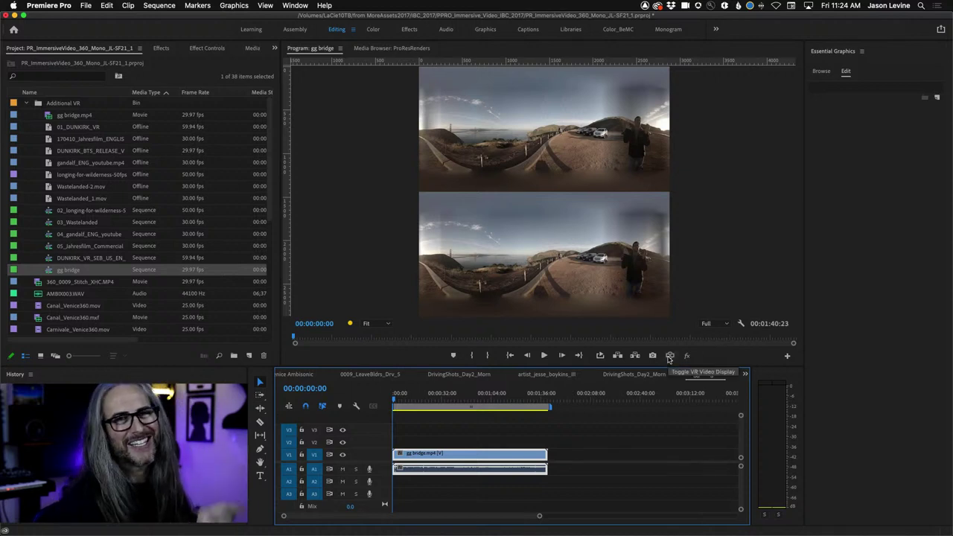
pyautogui.click(670, 356)
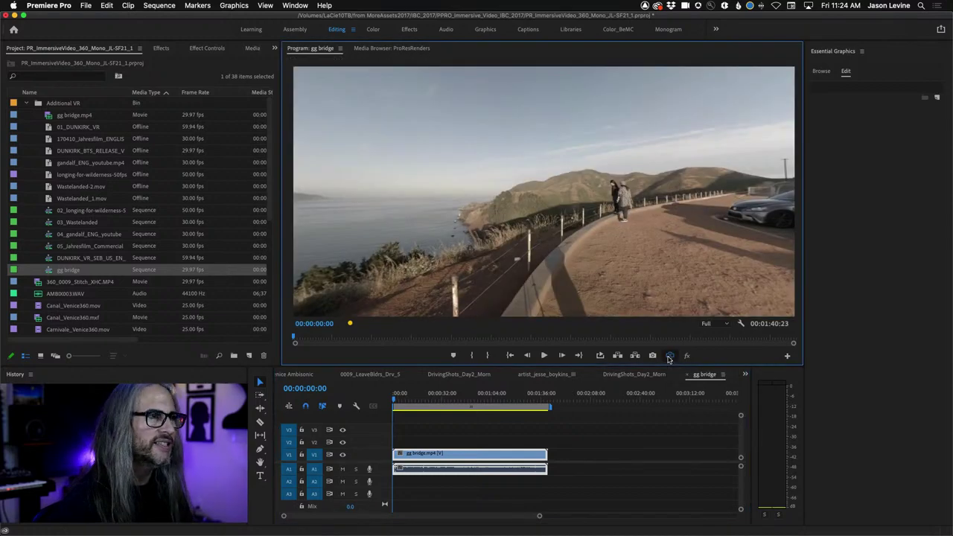
# - Set the program monitor's Stereoscopic View to Anaglyph in the VR video settings and look around to the man near the parked cars
pyautogui.click(741, 323)
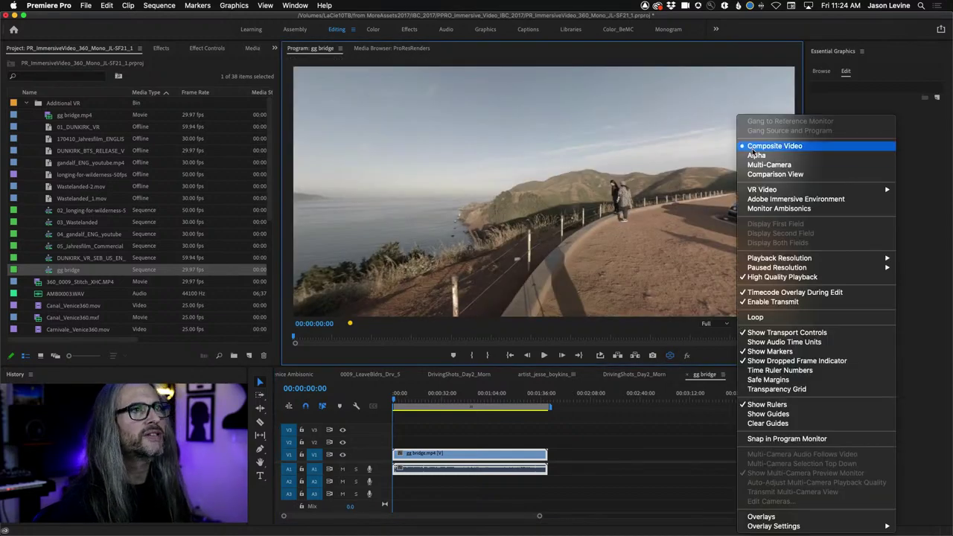
pyautogui.moveTo(758, 192)
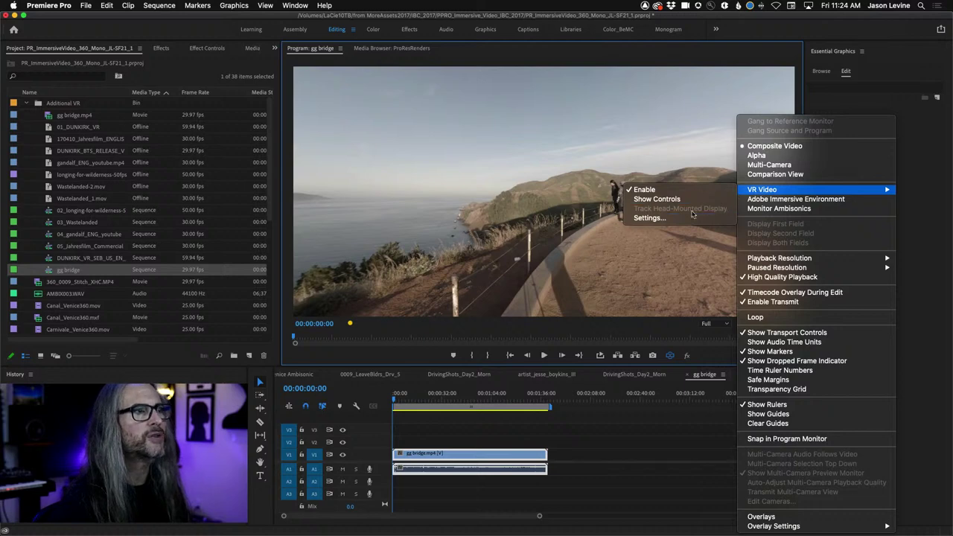
pyautogui.click(648, 218)
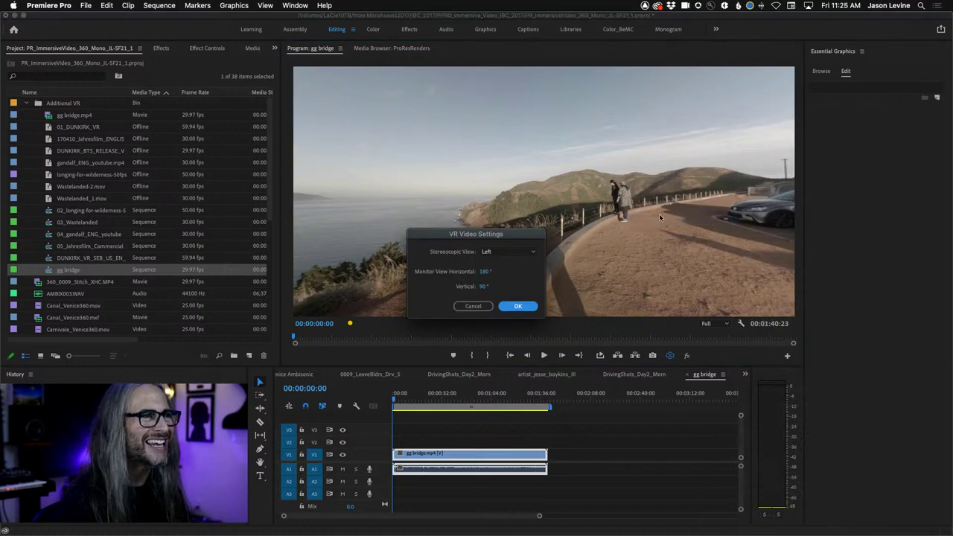
pyautogui.click(516, 251)
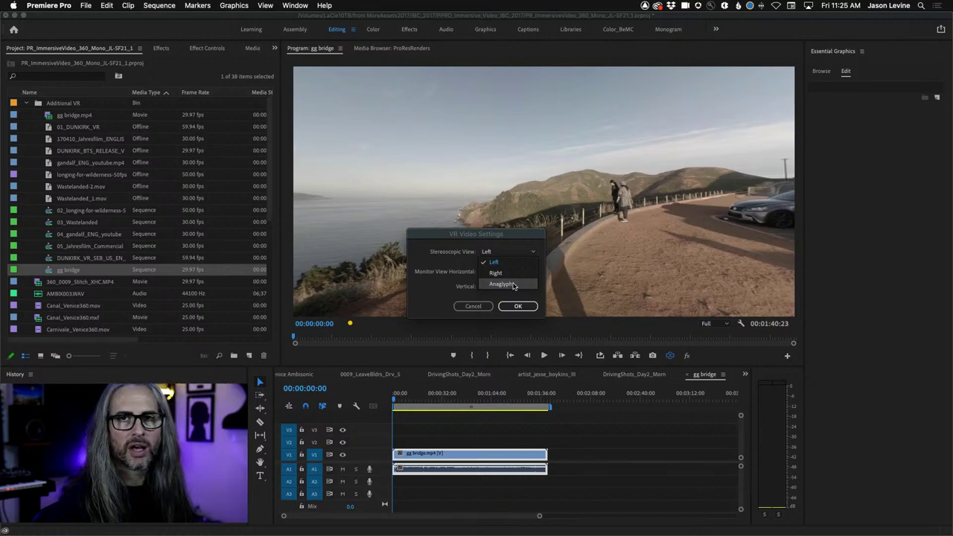
pyautogui.click(503, 284)
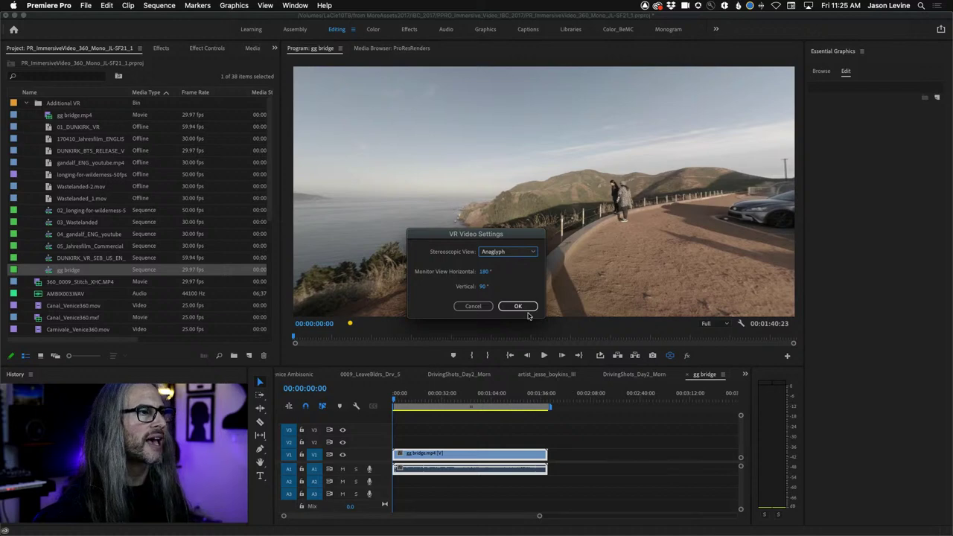
pyautogui.click(518, 307)
pyautogui.moveTo(621, 235); pyautogui.dragTo(245, 250)
pyautogui.moveTo(458, 255); pyautogui.dragTo(168, 113)
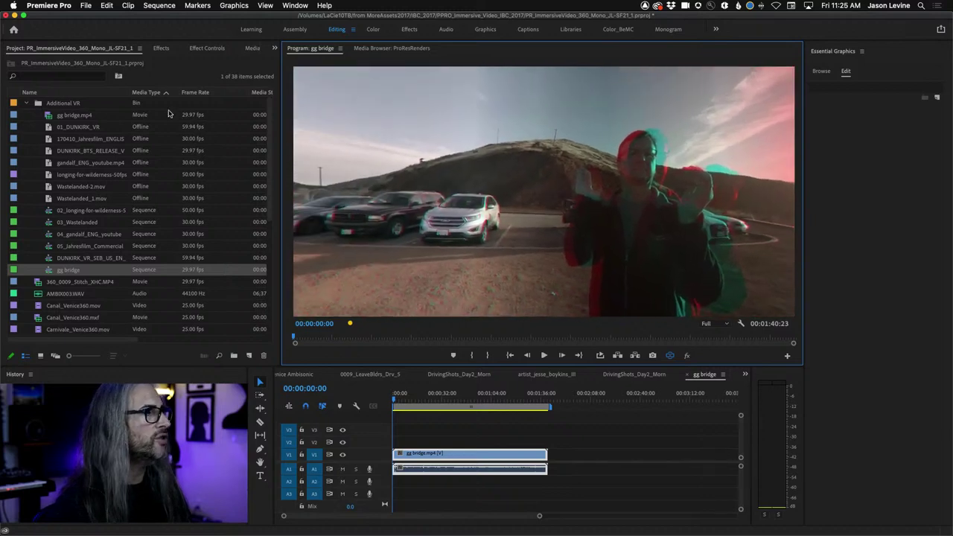
# - Apply the VR Projection effect to the gg bridge.mp4 timeline clip and examine its Disparity Adjustment setting
pyautogui.click(196, 51)
pyautogui.click(153, 50)
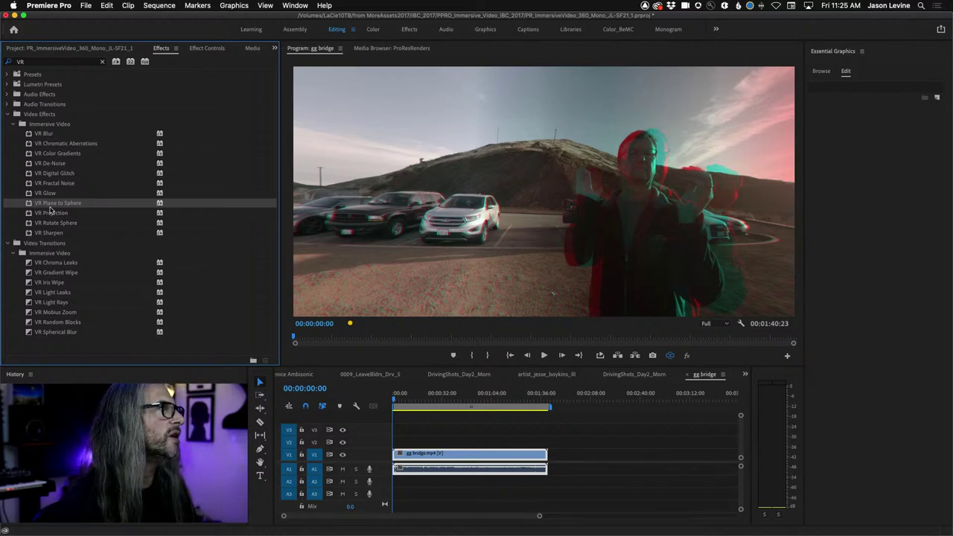
pyautogui.moveTo(28, 215); pyautogui.dragTo(422, 462)
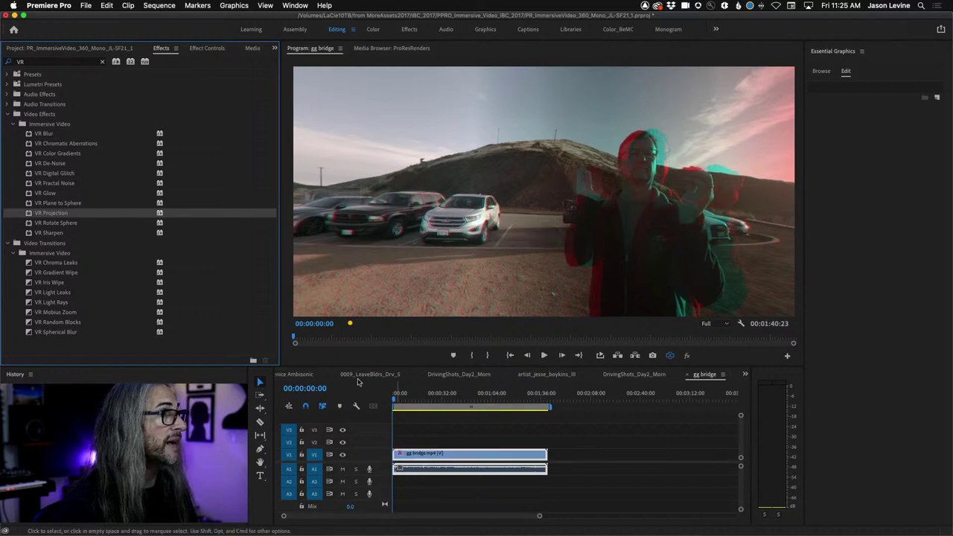
pyautogui.click(192, 48)
pyautogui.scroll(-3, 87, 249)
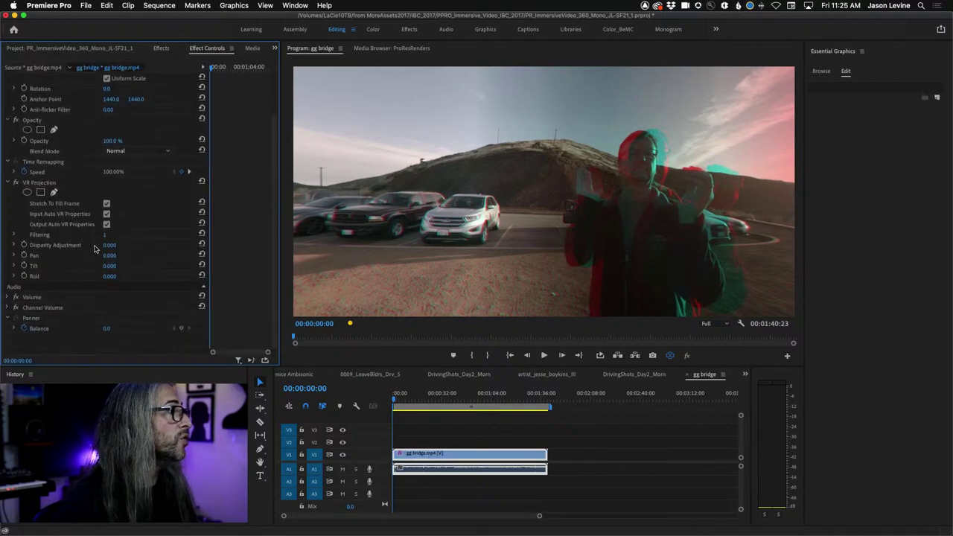
pyautogui.moveTo(110, 245)
pyautogui.mouseDown()
pyautogui.moveTo(82, 245)
pyautogui.moveTo(128, 245)
pyautogui.moveTo(108, 245)
pyautogui.mouseUp()
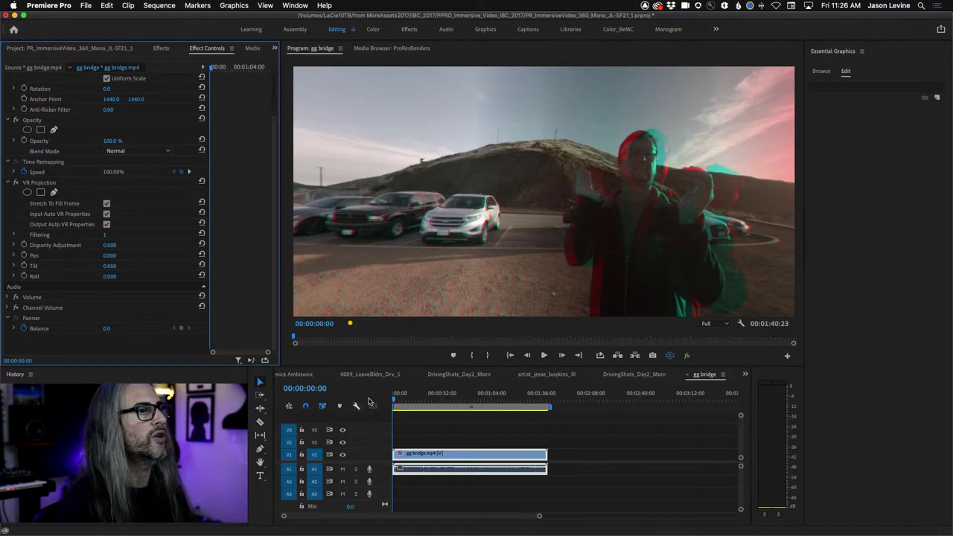
# - Open the media export settings for the gg bridge sequence and show the available H.264 presets
pyautogui.click(83, 5)
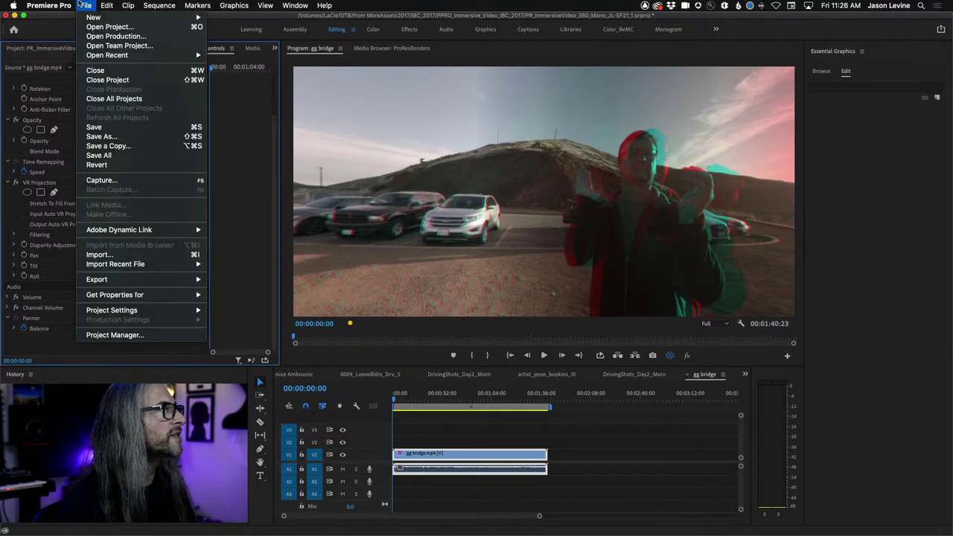
pyautogui.click(82, 5)
pyautogui.hotkey('shift', '3')
pyautogui.click(84, 5)
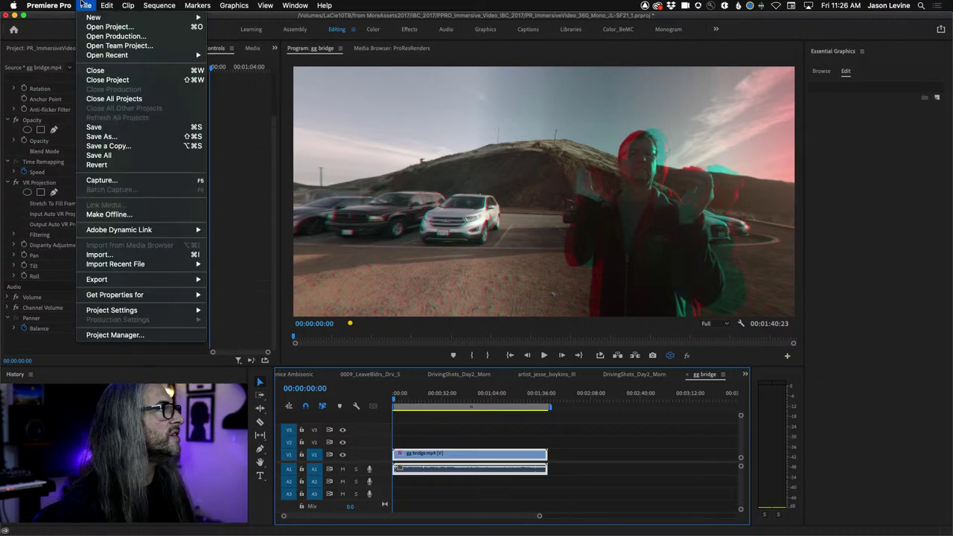
pyautogui.moveTo(149, 280)
pyautogui.click(228, 279)
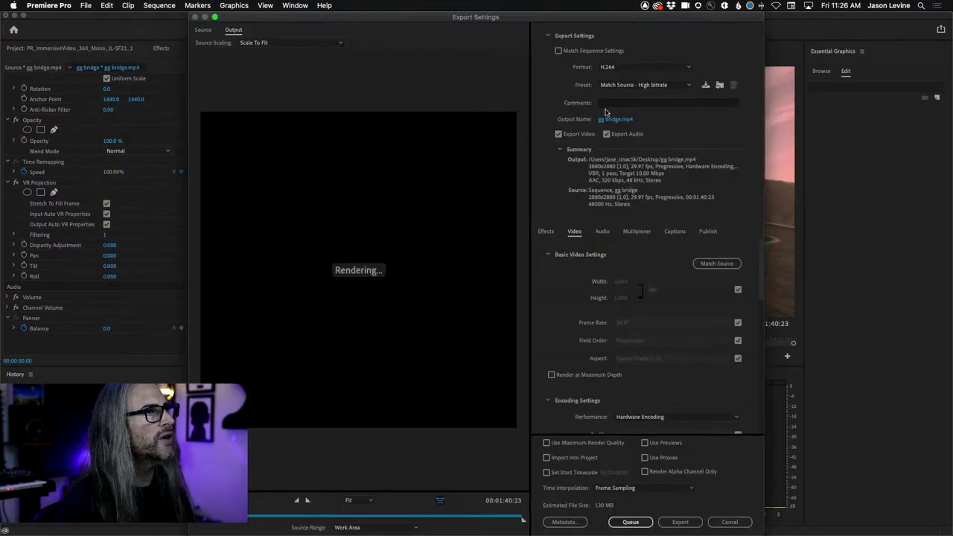
pyautogui.click(684, 86)
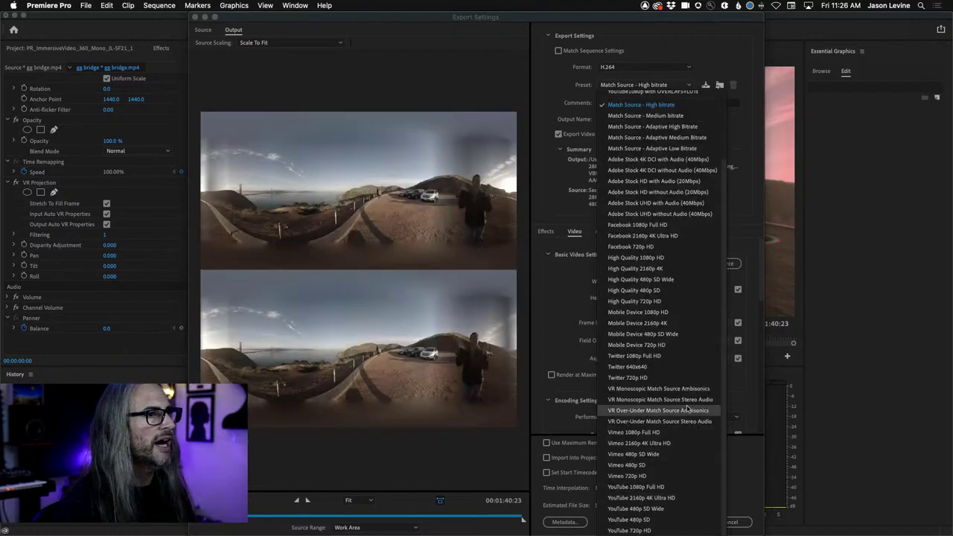